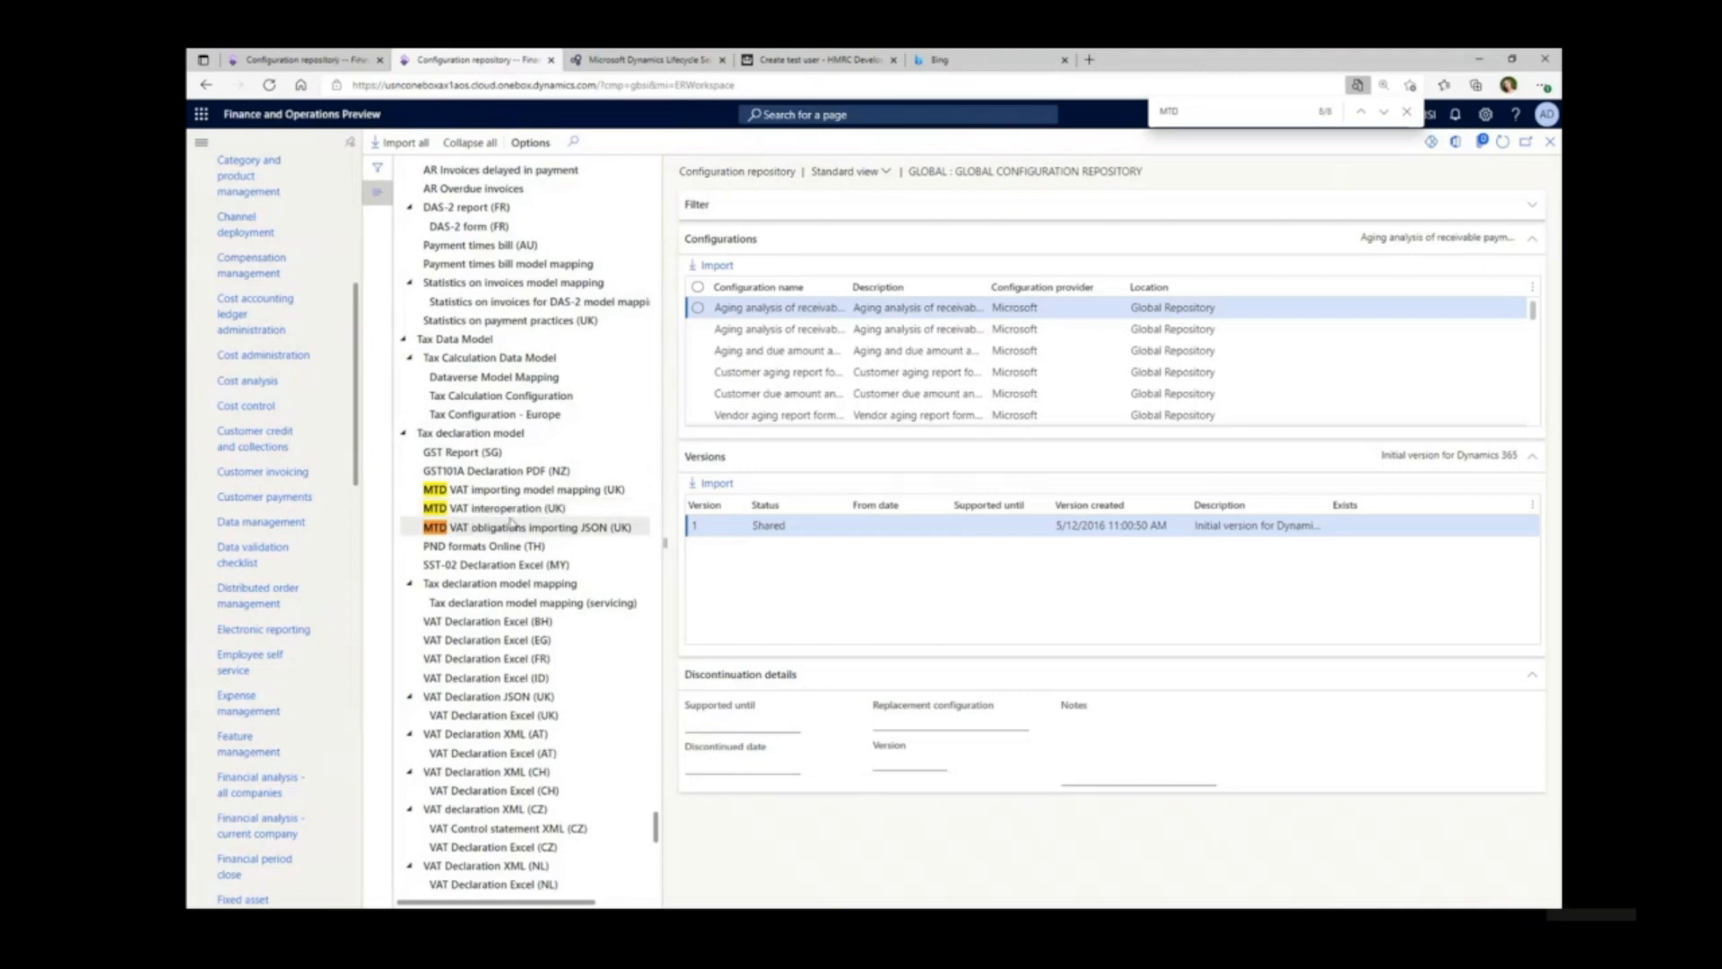
- Import version 31.9 of the MTD VAT interoperation (UK) configuration, including its parent and related configuration versions, from the Global repository
left_click(514, 510)
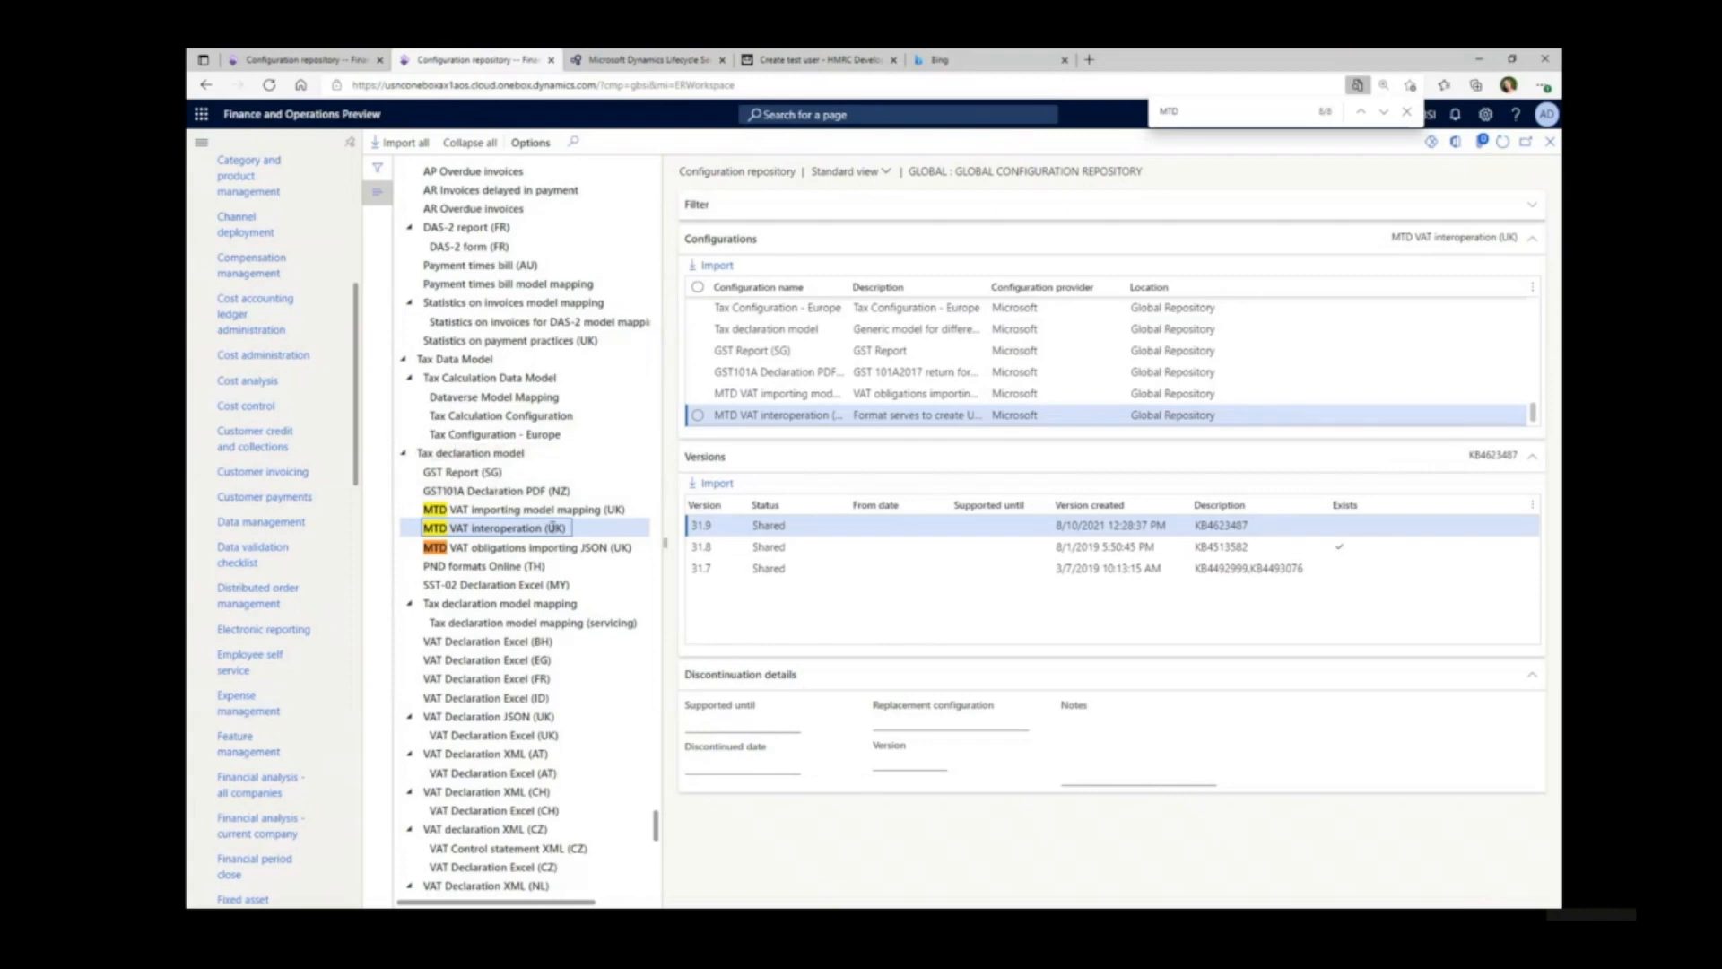
left_click(766, 529)
left_click(717, 489)
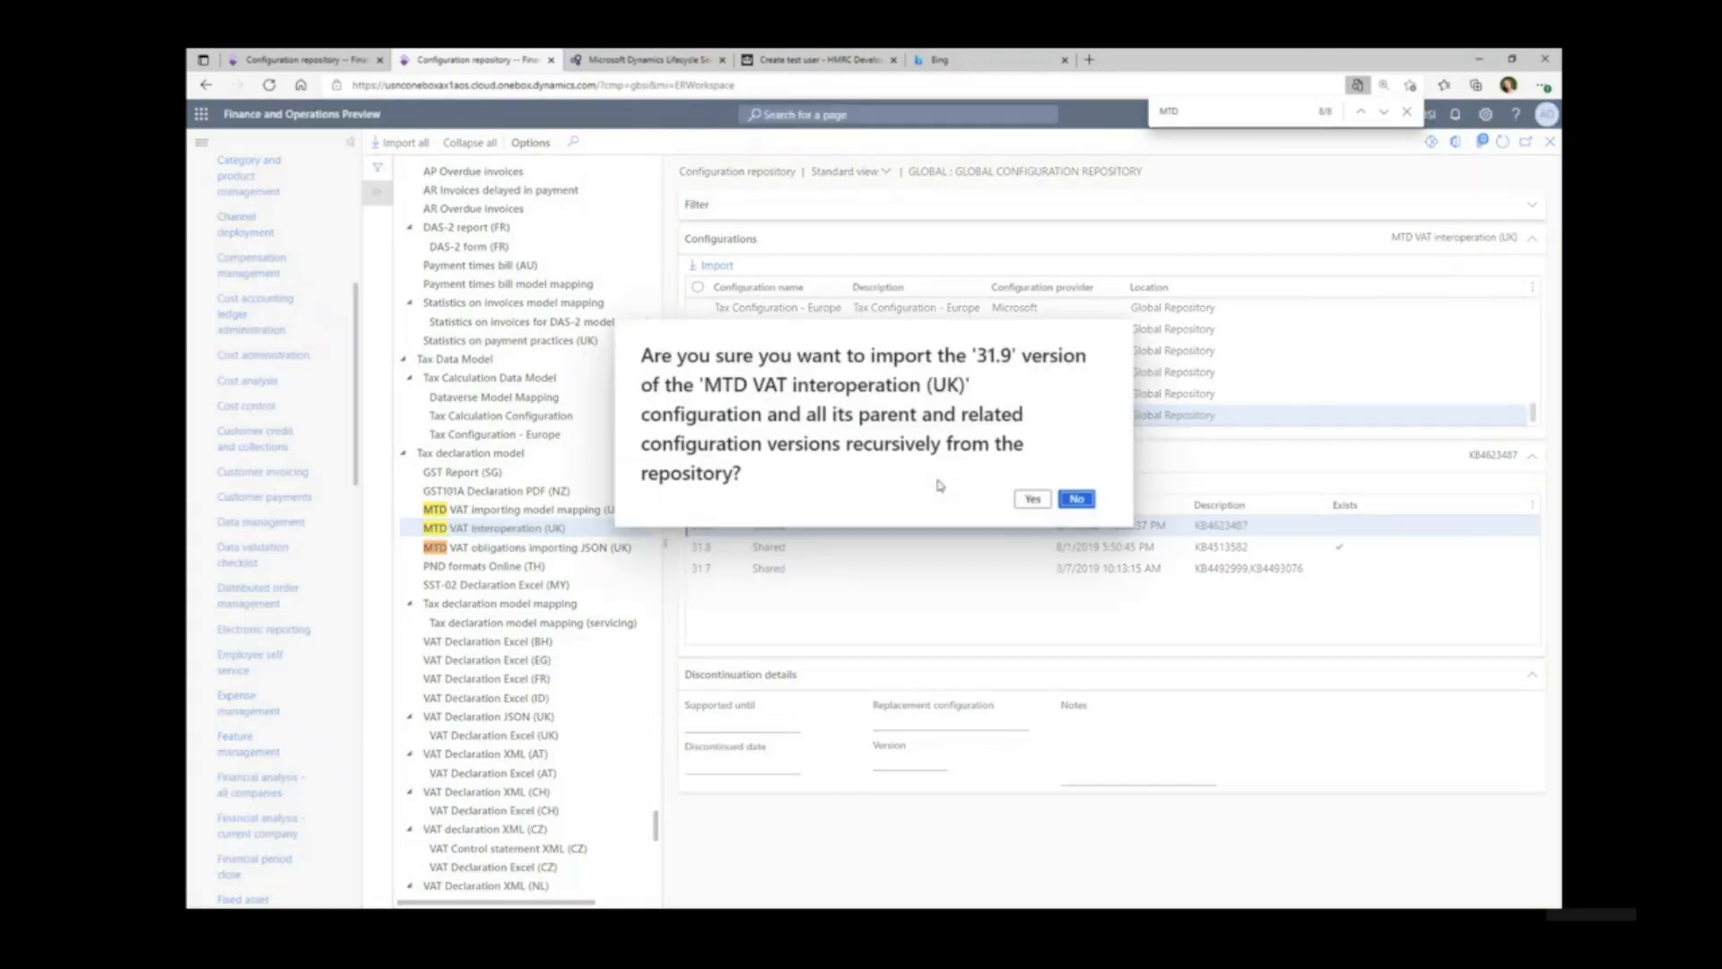
left_click(1032, 502)
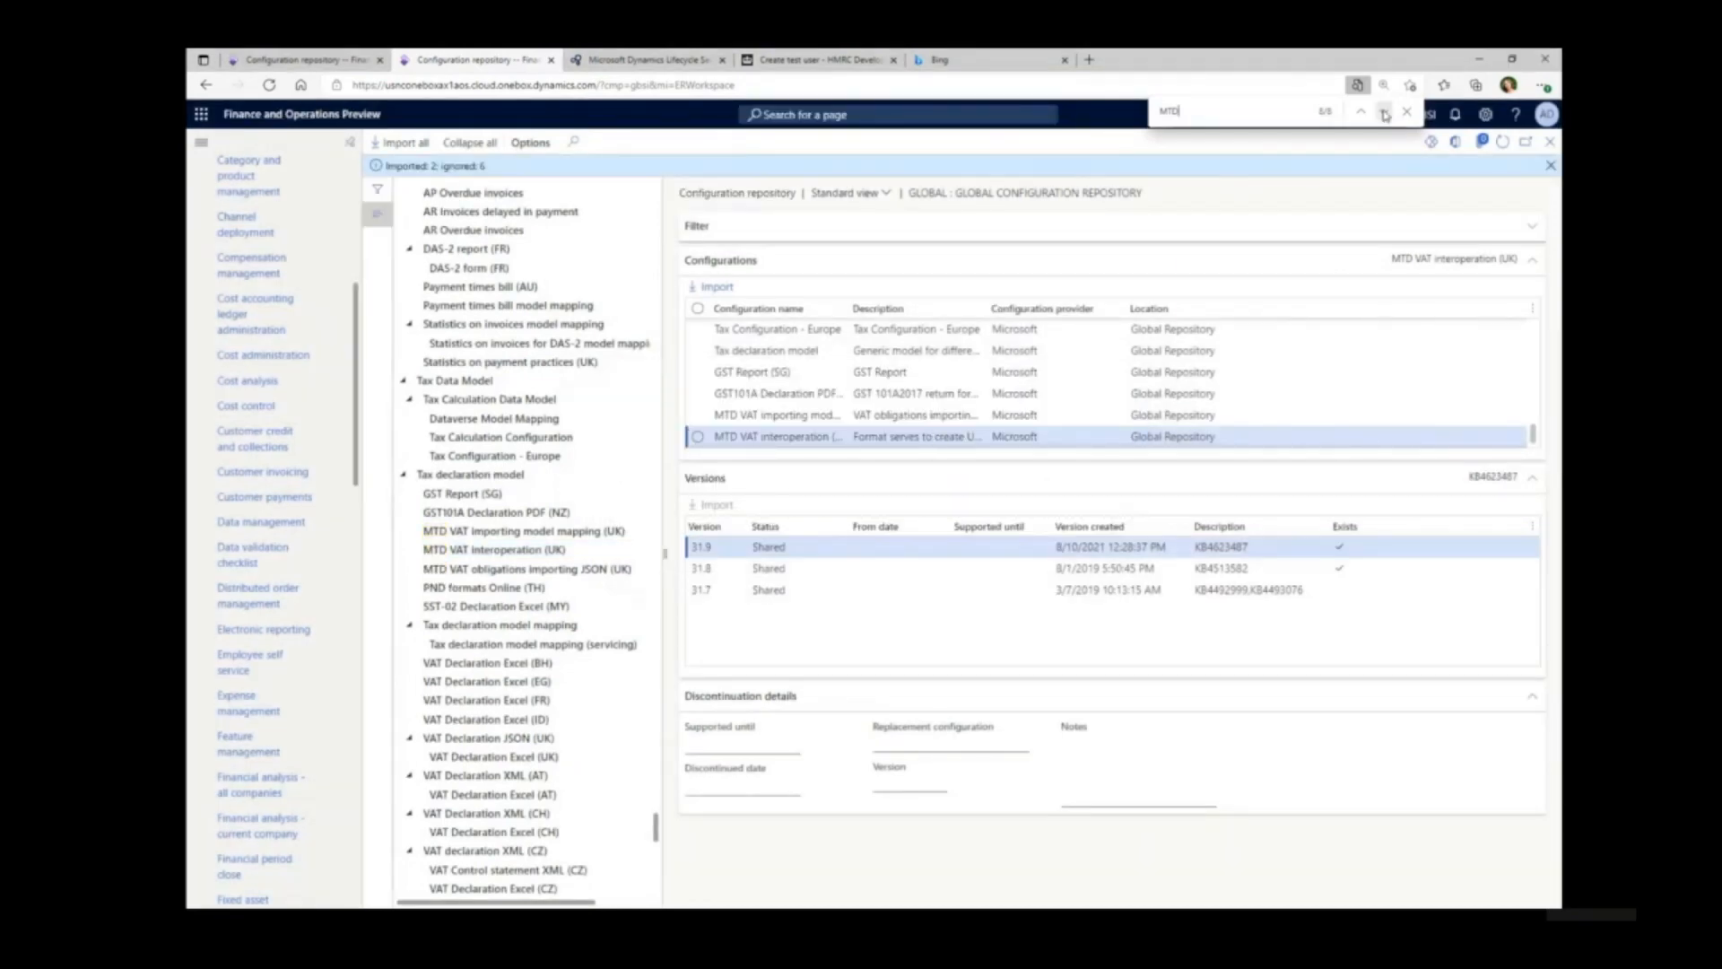
- Find the MTD VAT authorization format (UK) configuration and import its version 41.13 with the parent and related versions
left_click(1385, 115)
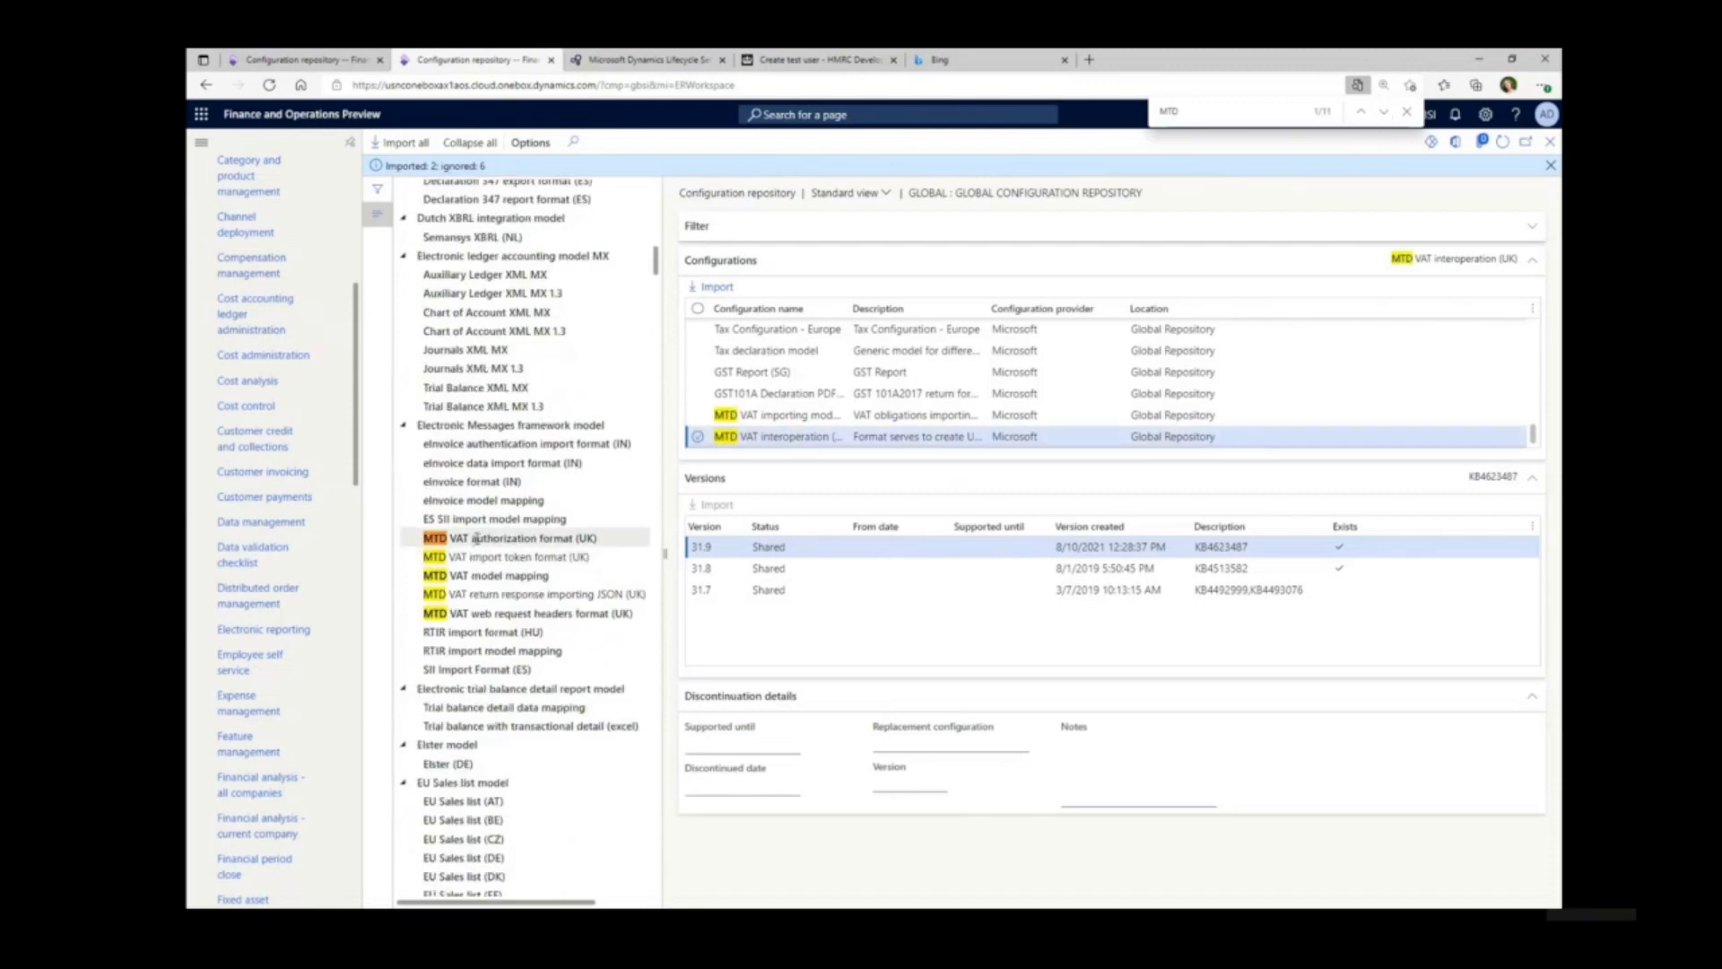
left_click(476, 538)
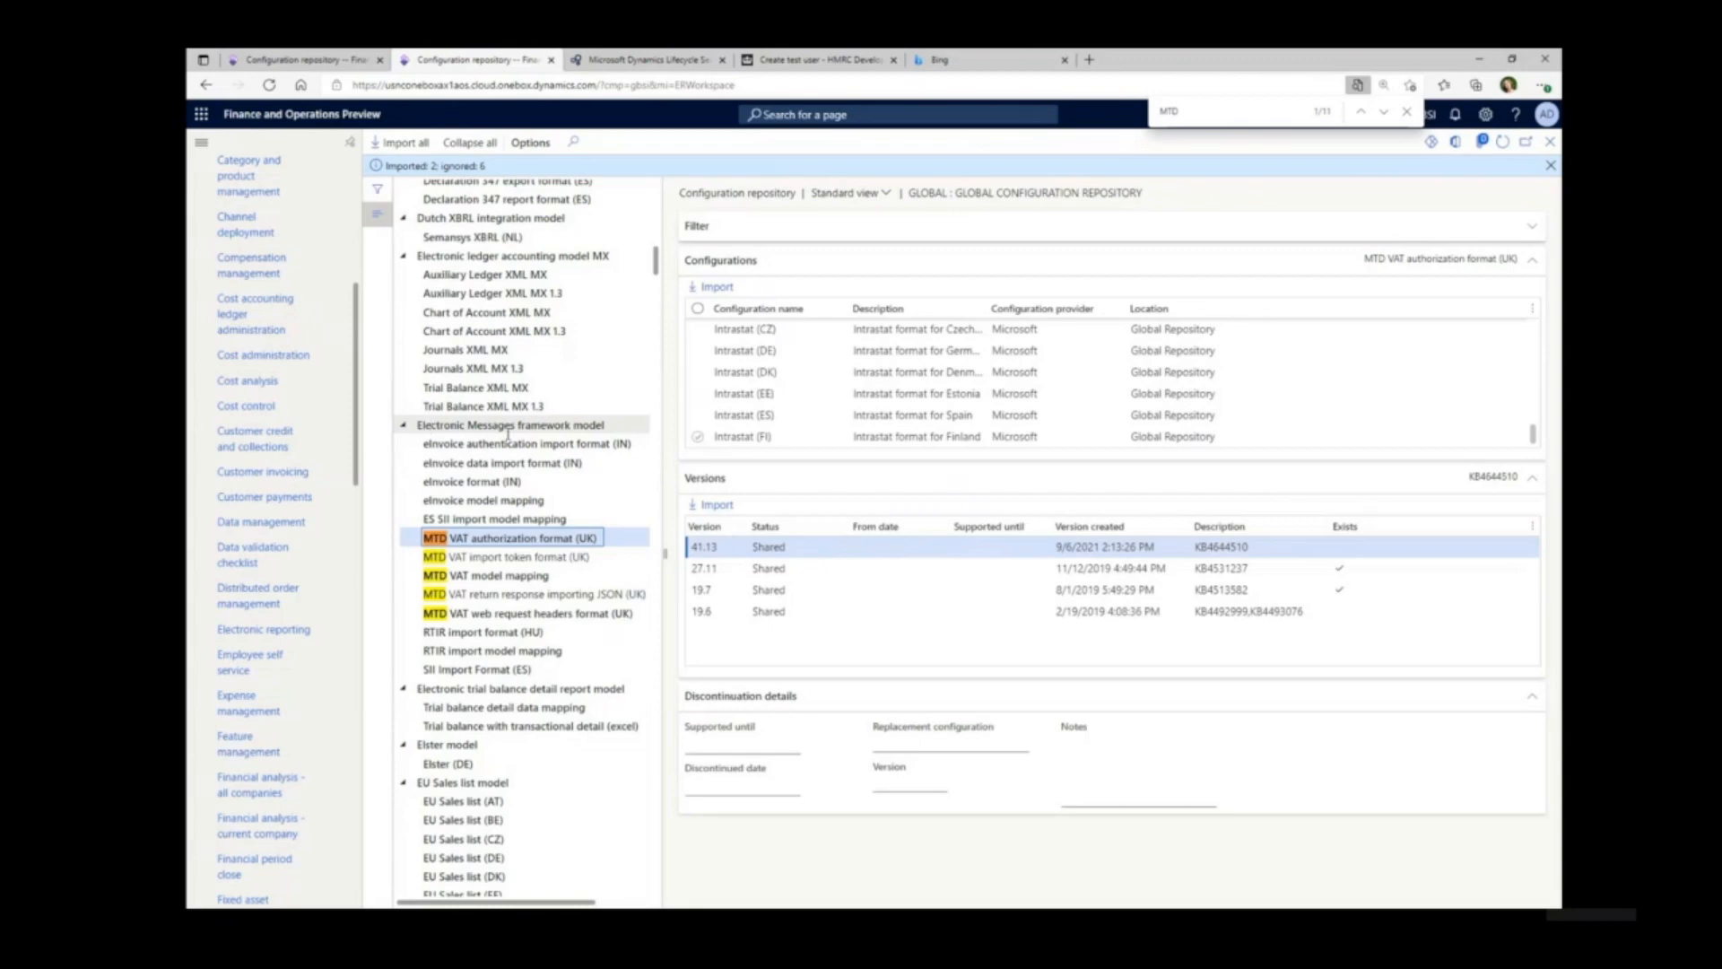
left_click(696, 547)
left_click(714, 506)
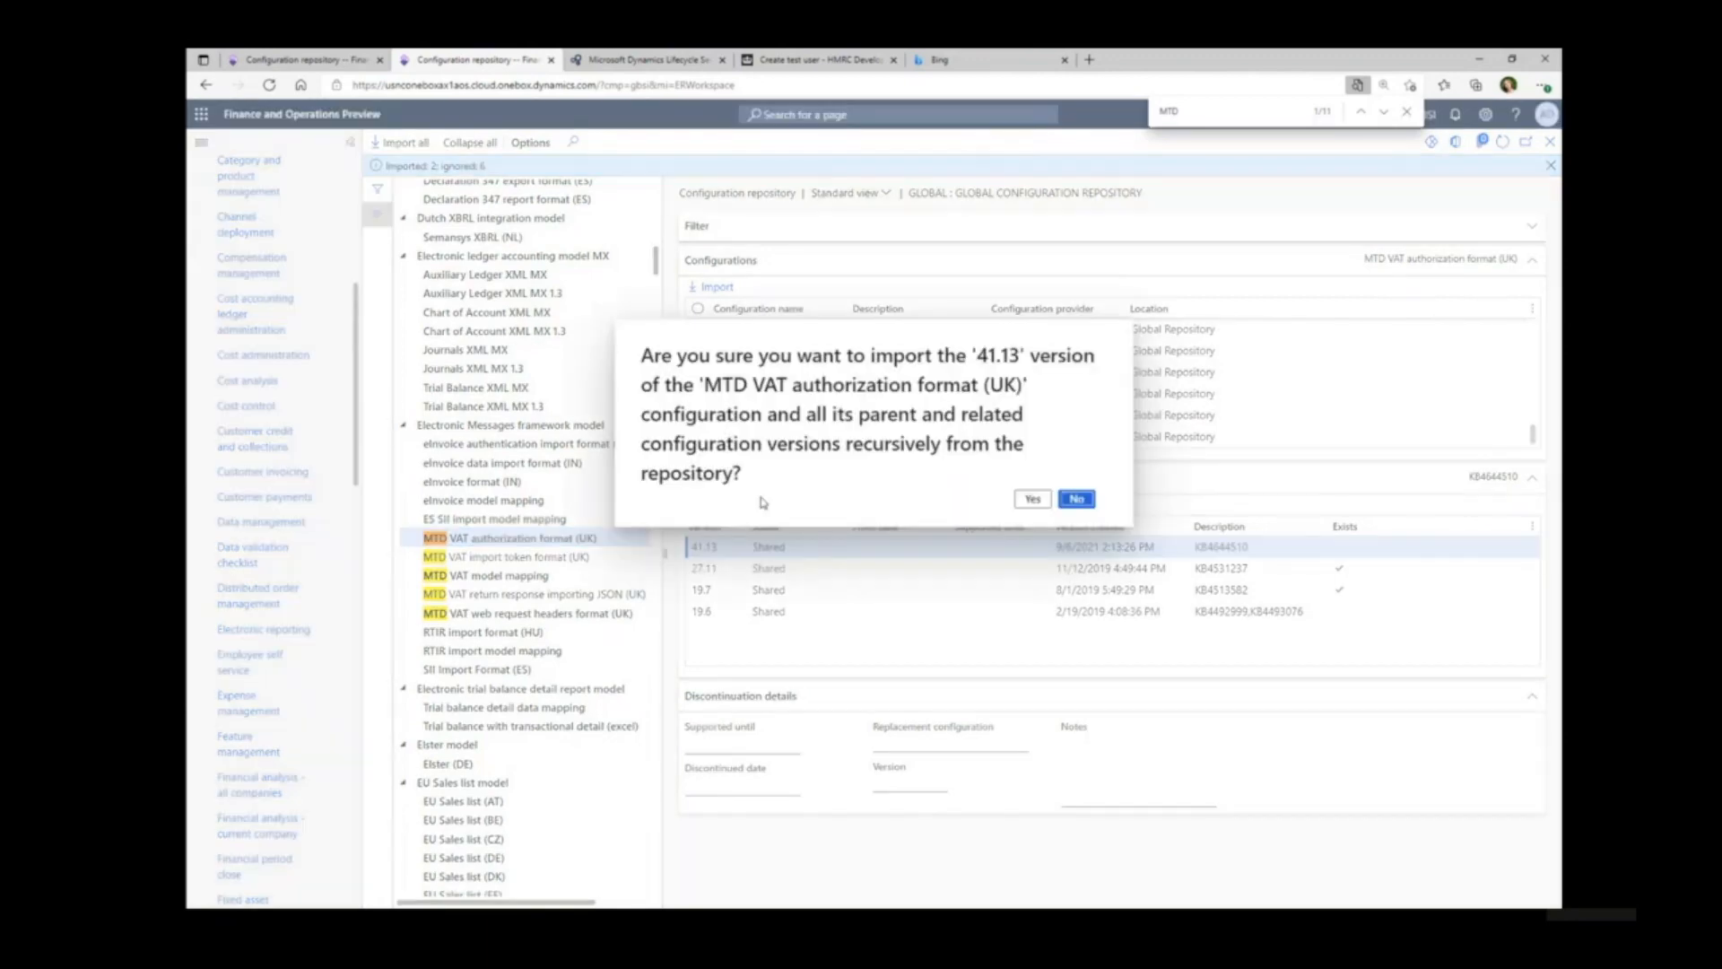
left_click(1032, 500)
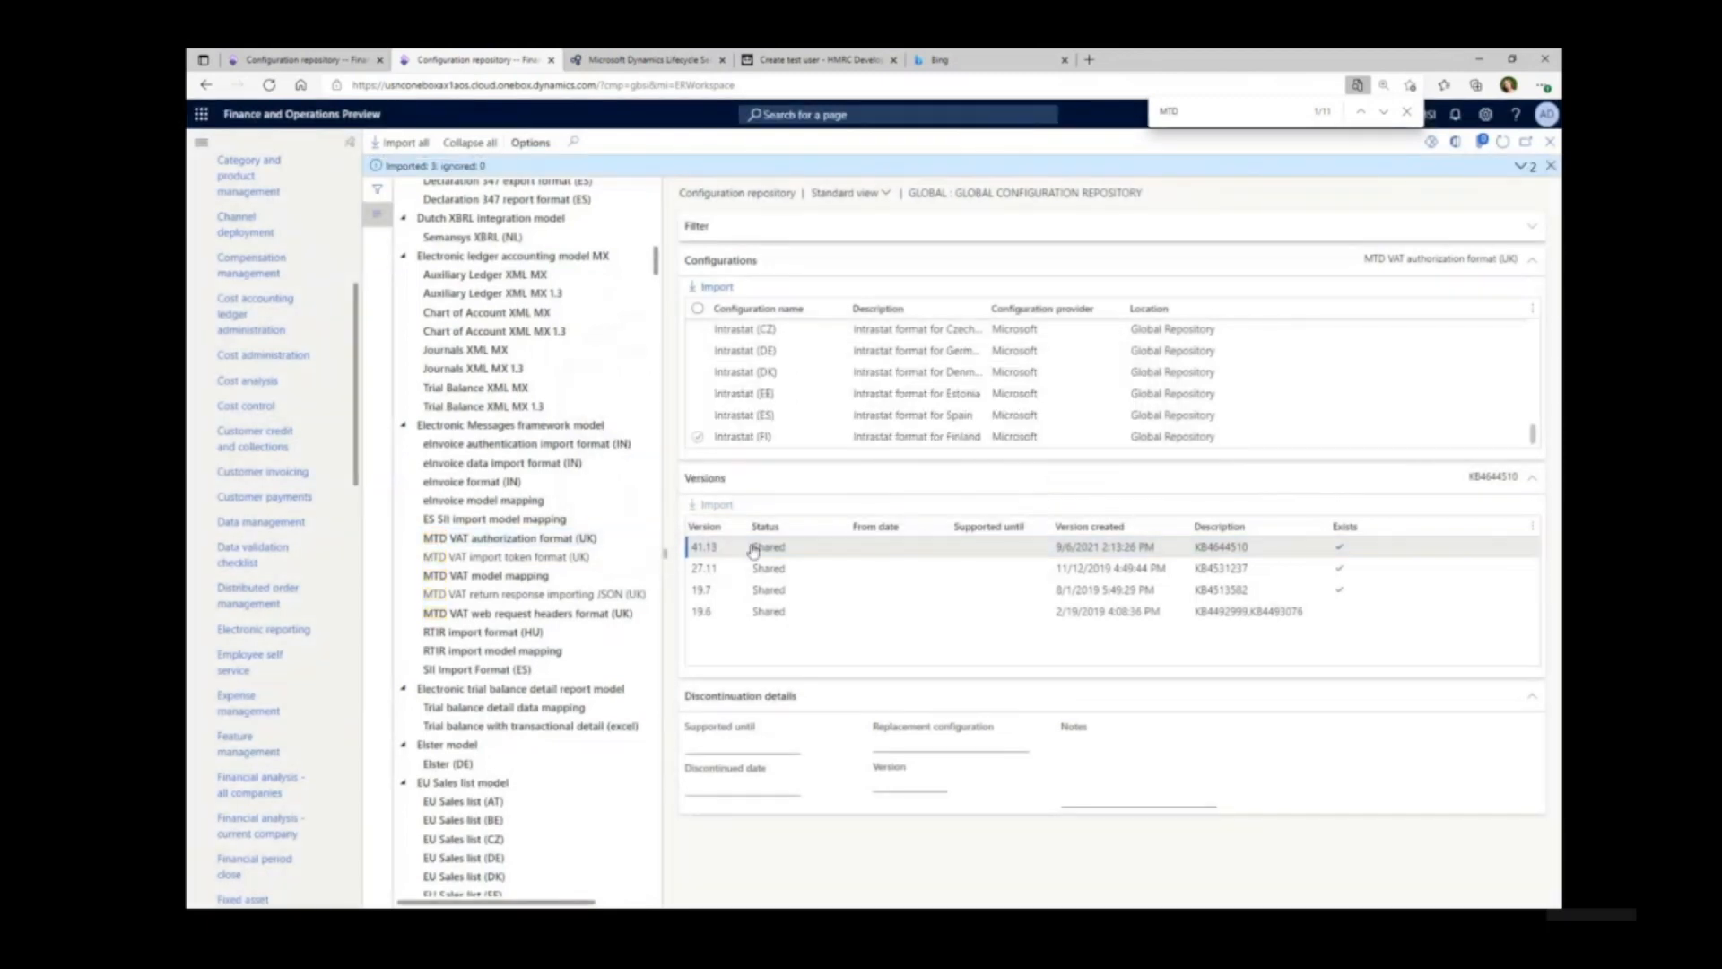
- Import version 41.45 of the MTD VAT web request headers format (UK) configuration from the Global repository
left_click(511, 614)
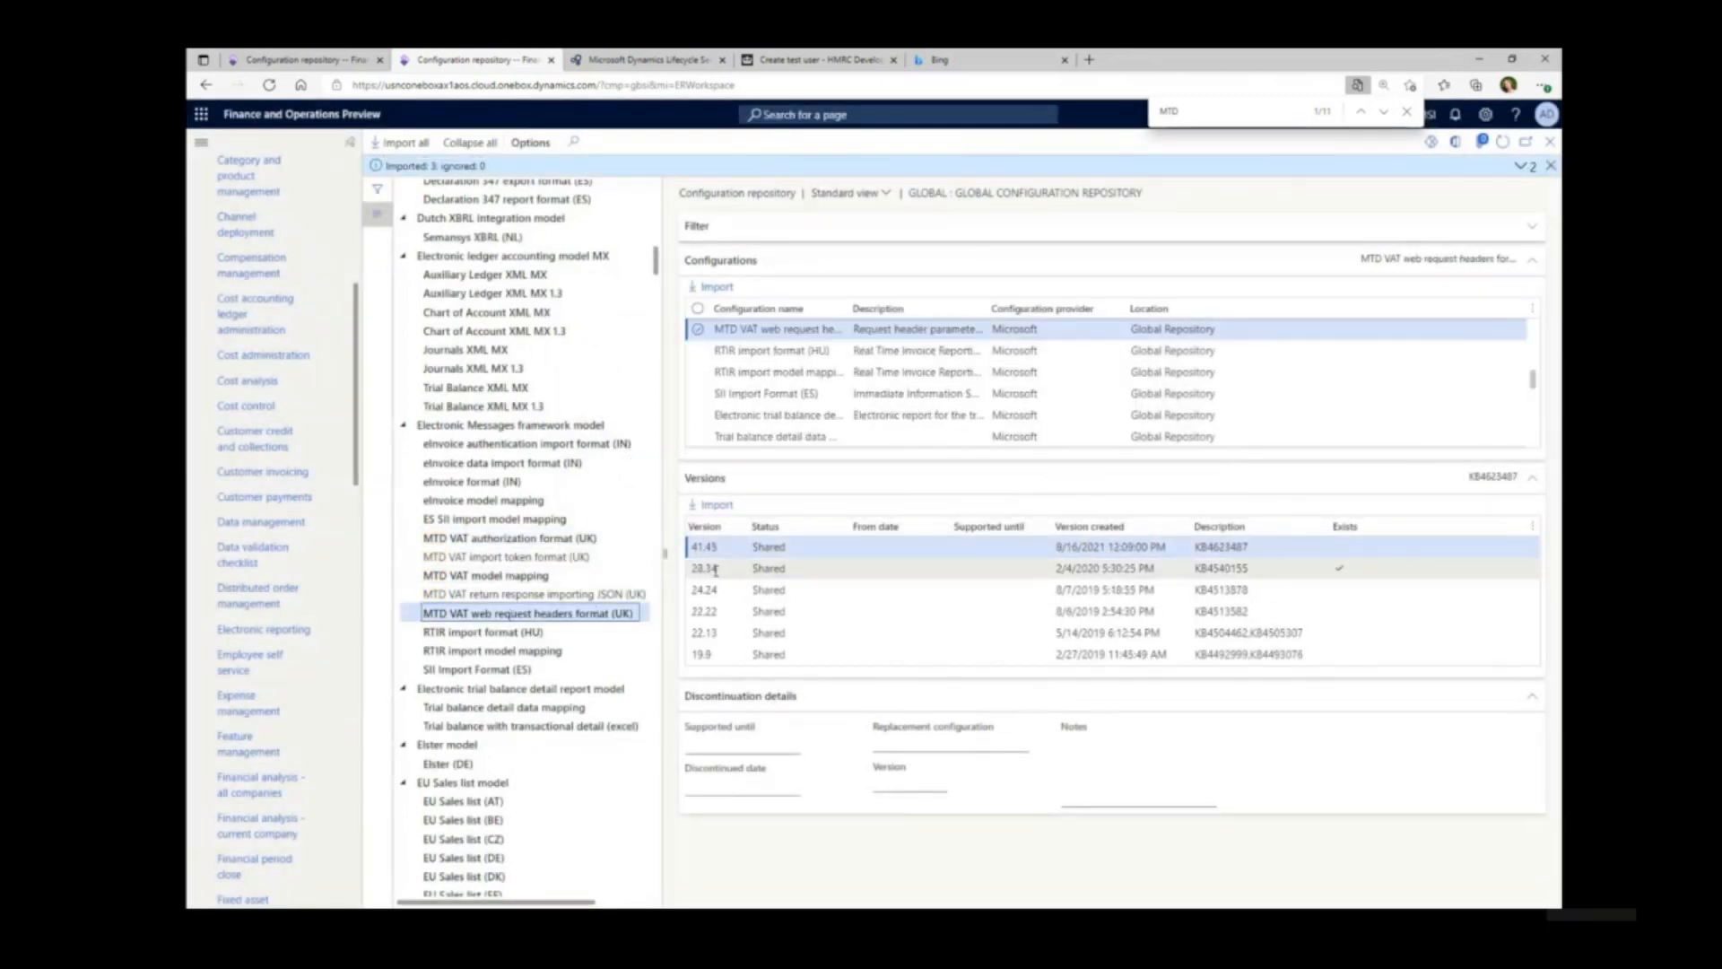
left_click(701, 548)
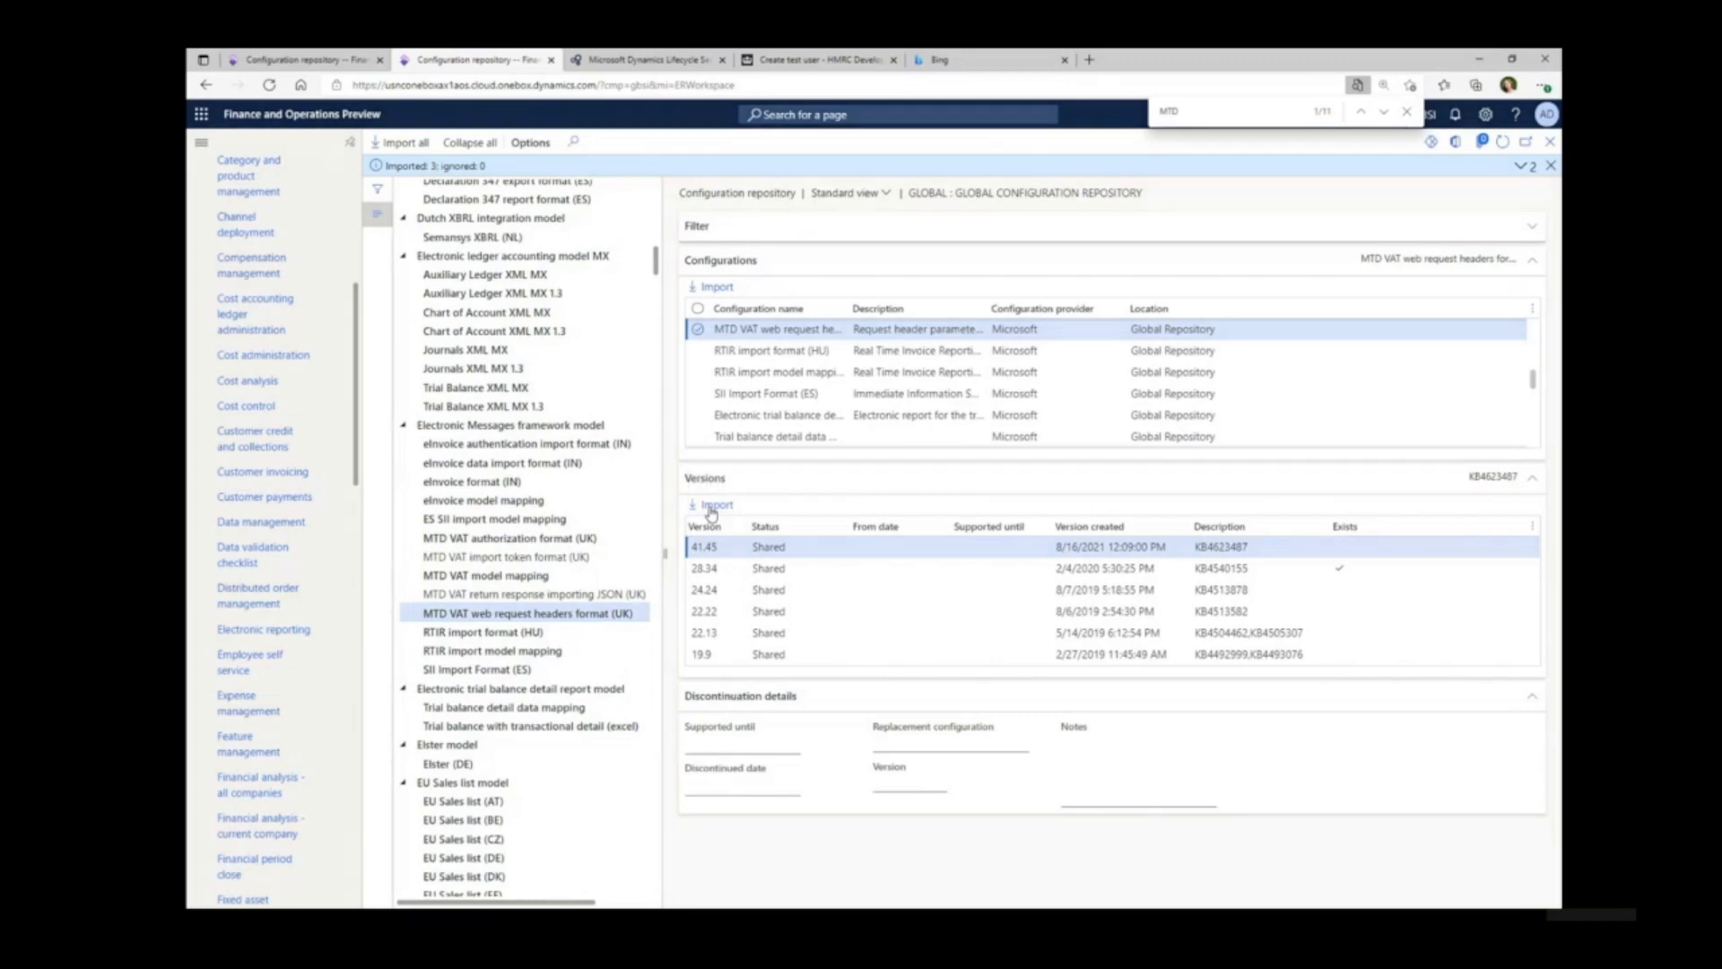
left_click(713, 506)
left_click(1030, 496)
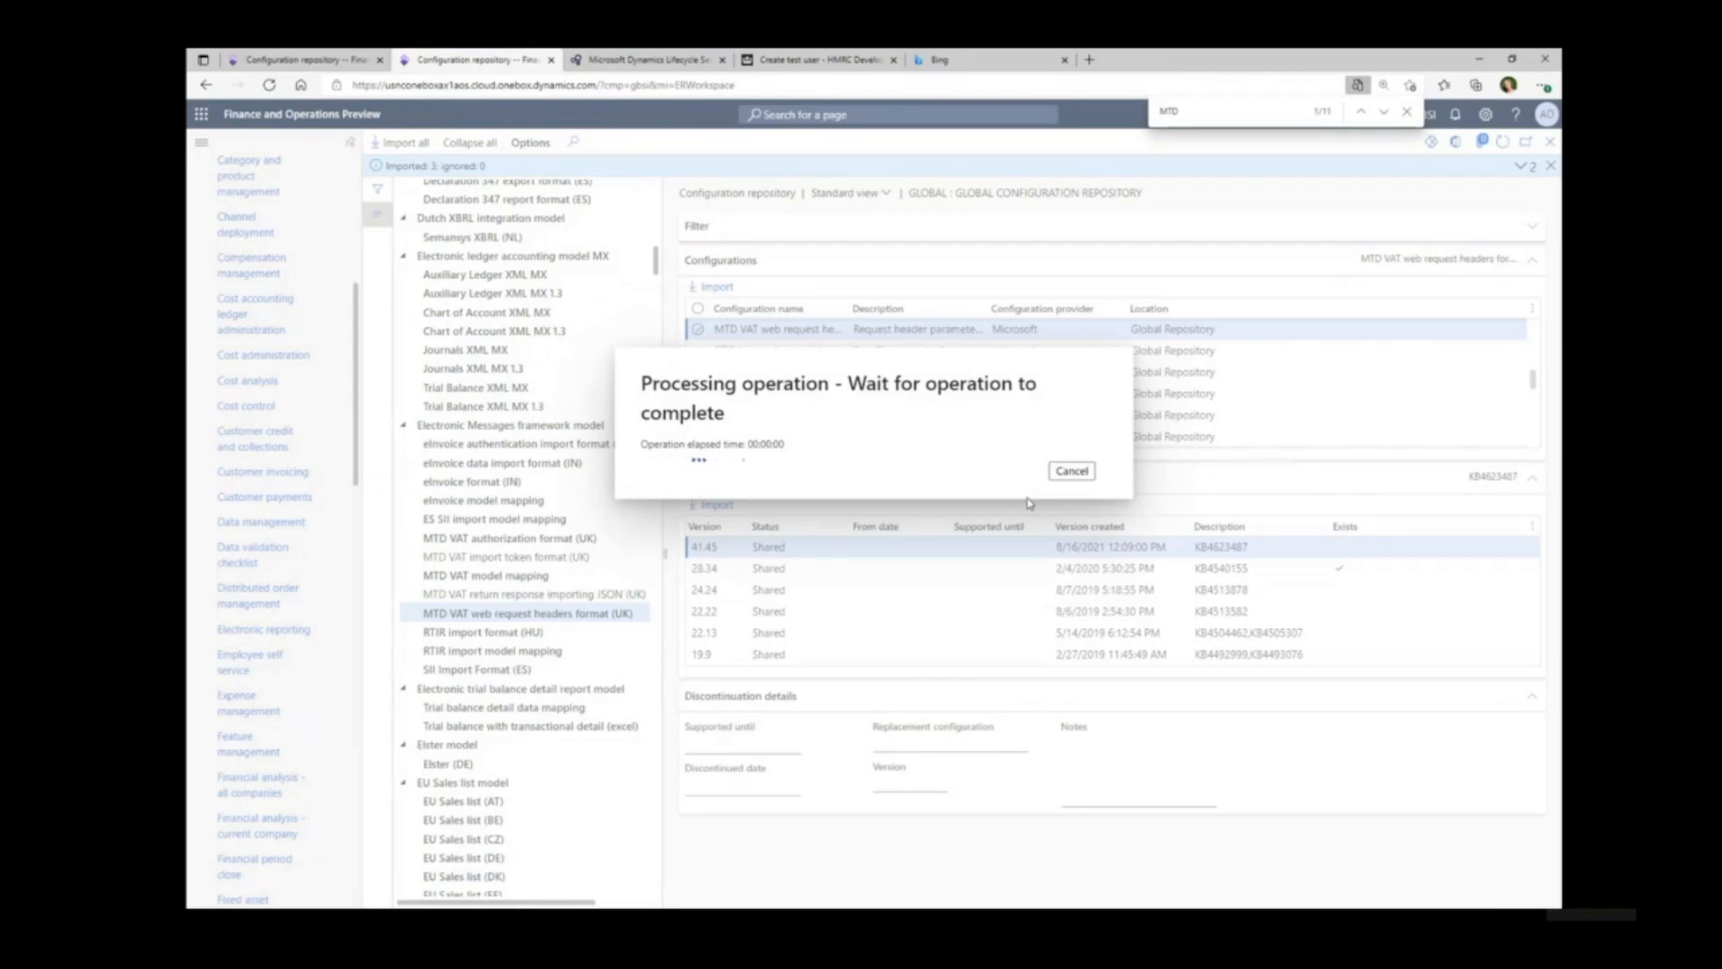
- Check whether the latest versions of MTD VAT model mapping and Electronic Messages framework model already exist in the system
left_click(533, 576)
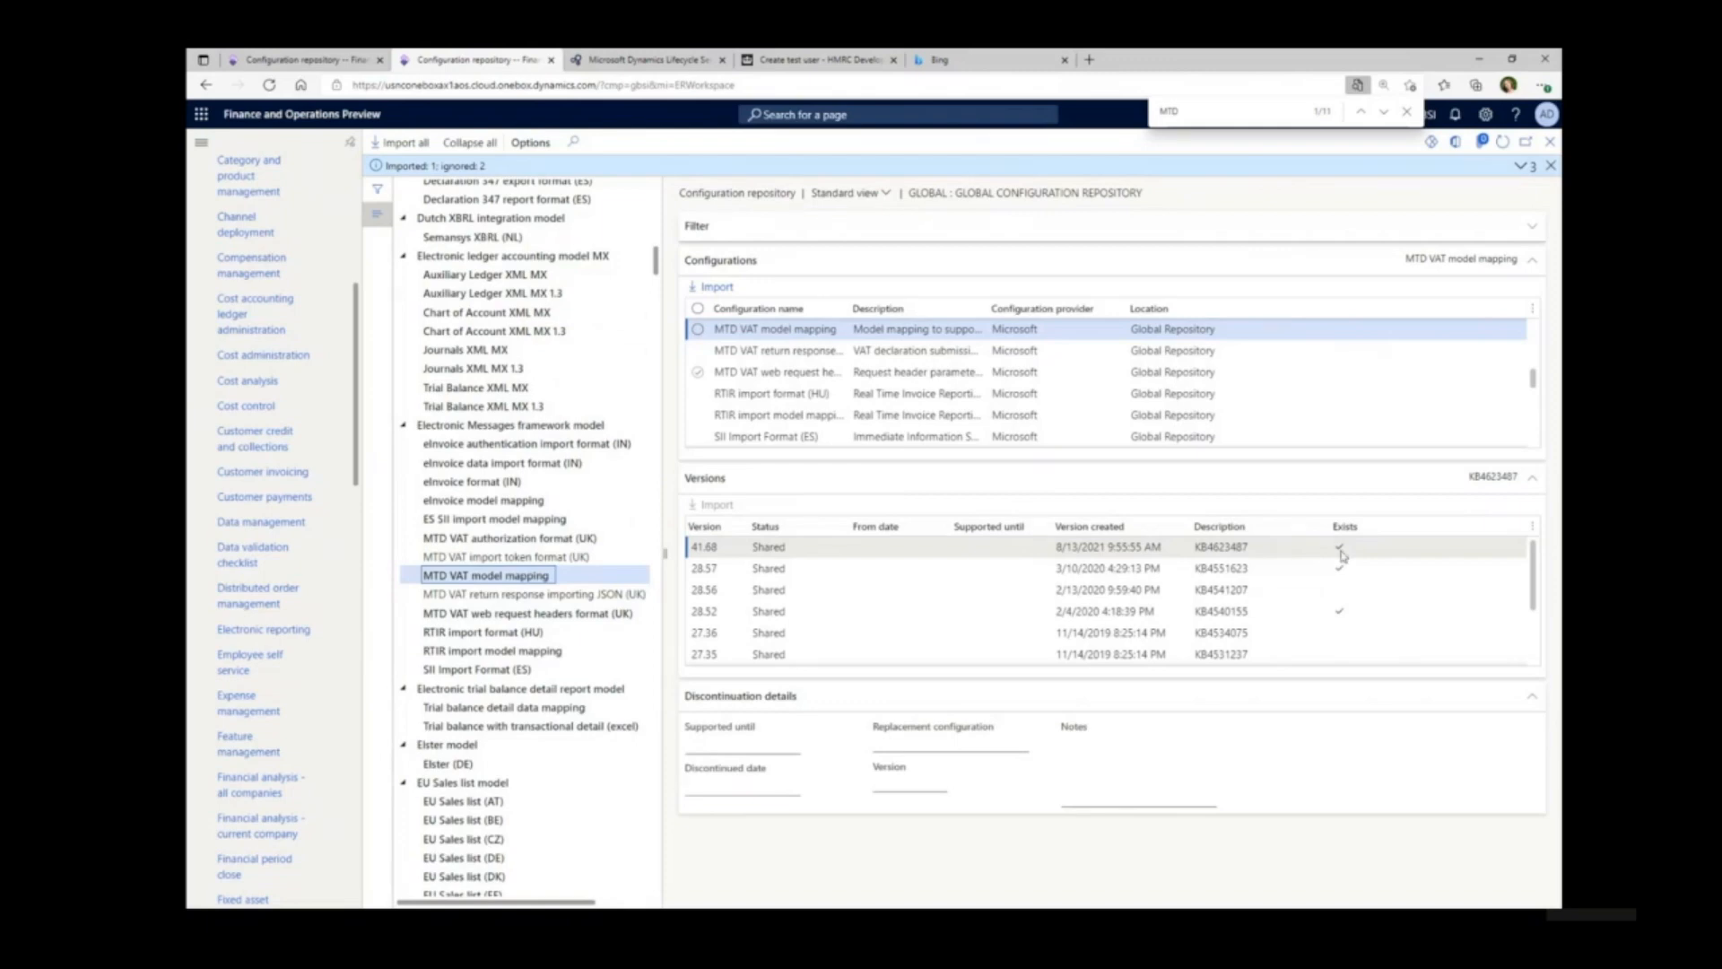
left_click(1342, 551)
key("Up")
key("Up")
key("Up")
key("Up")
key("Up")
key("Up")
key("Up")
key("Up")
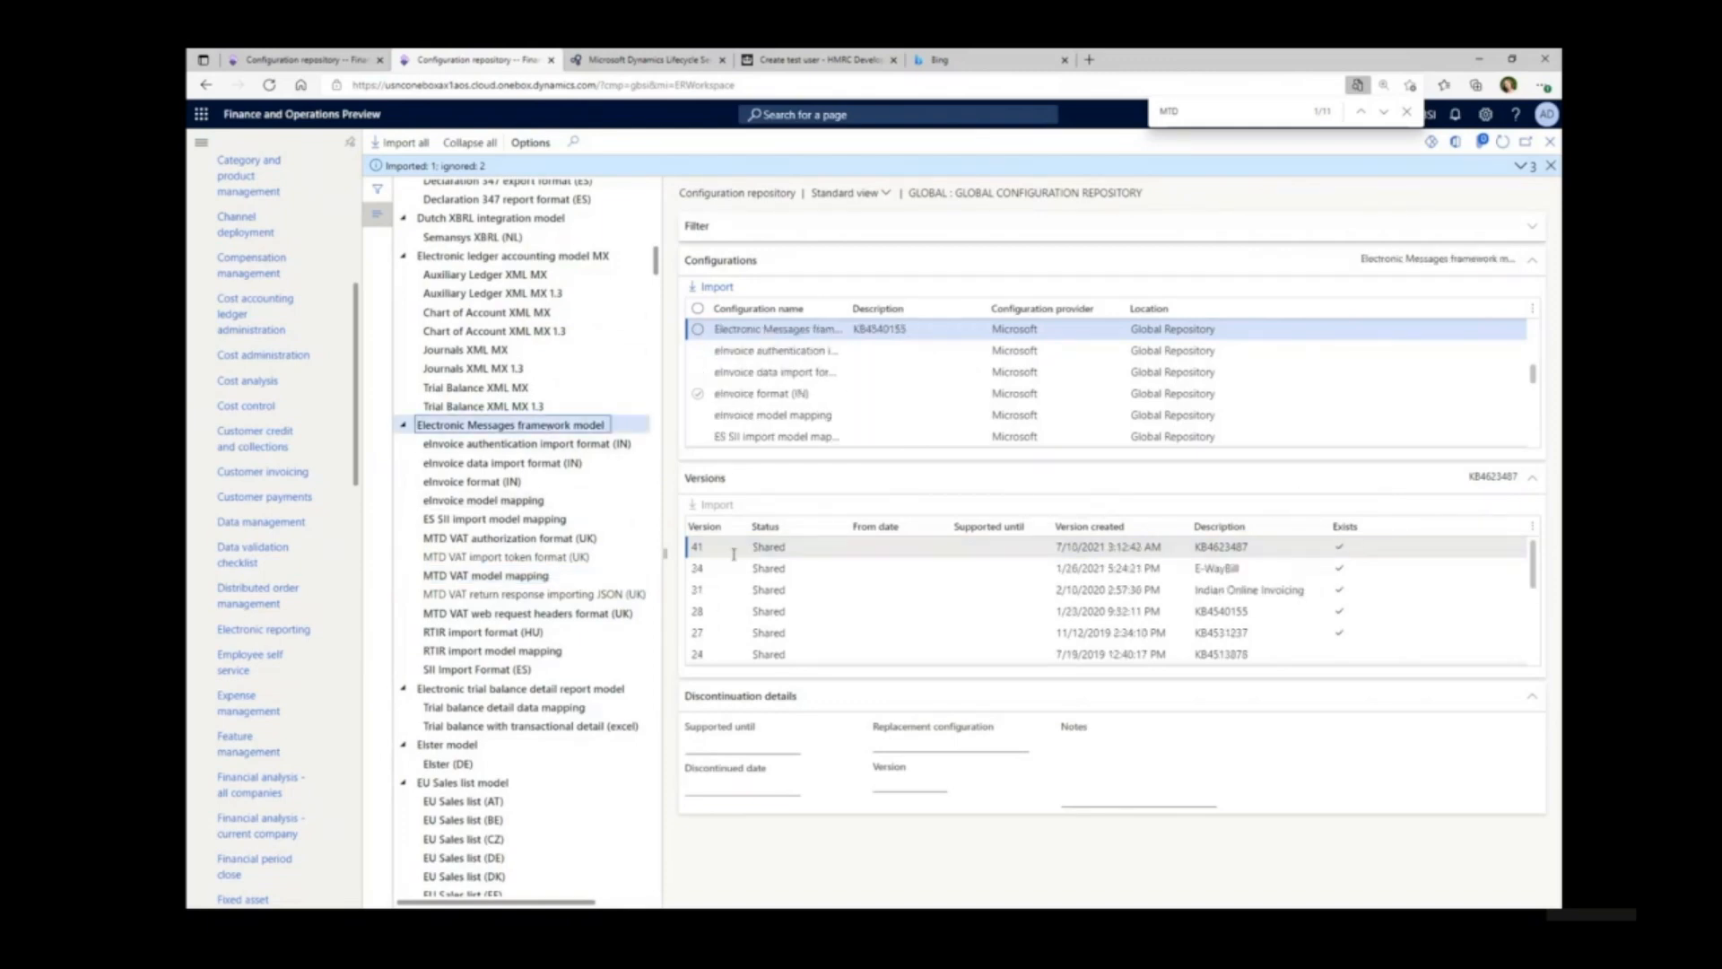
left_click(698, 549)
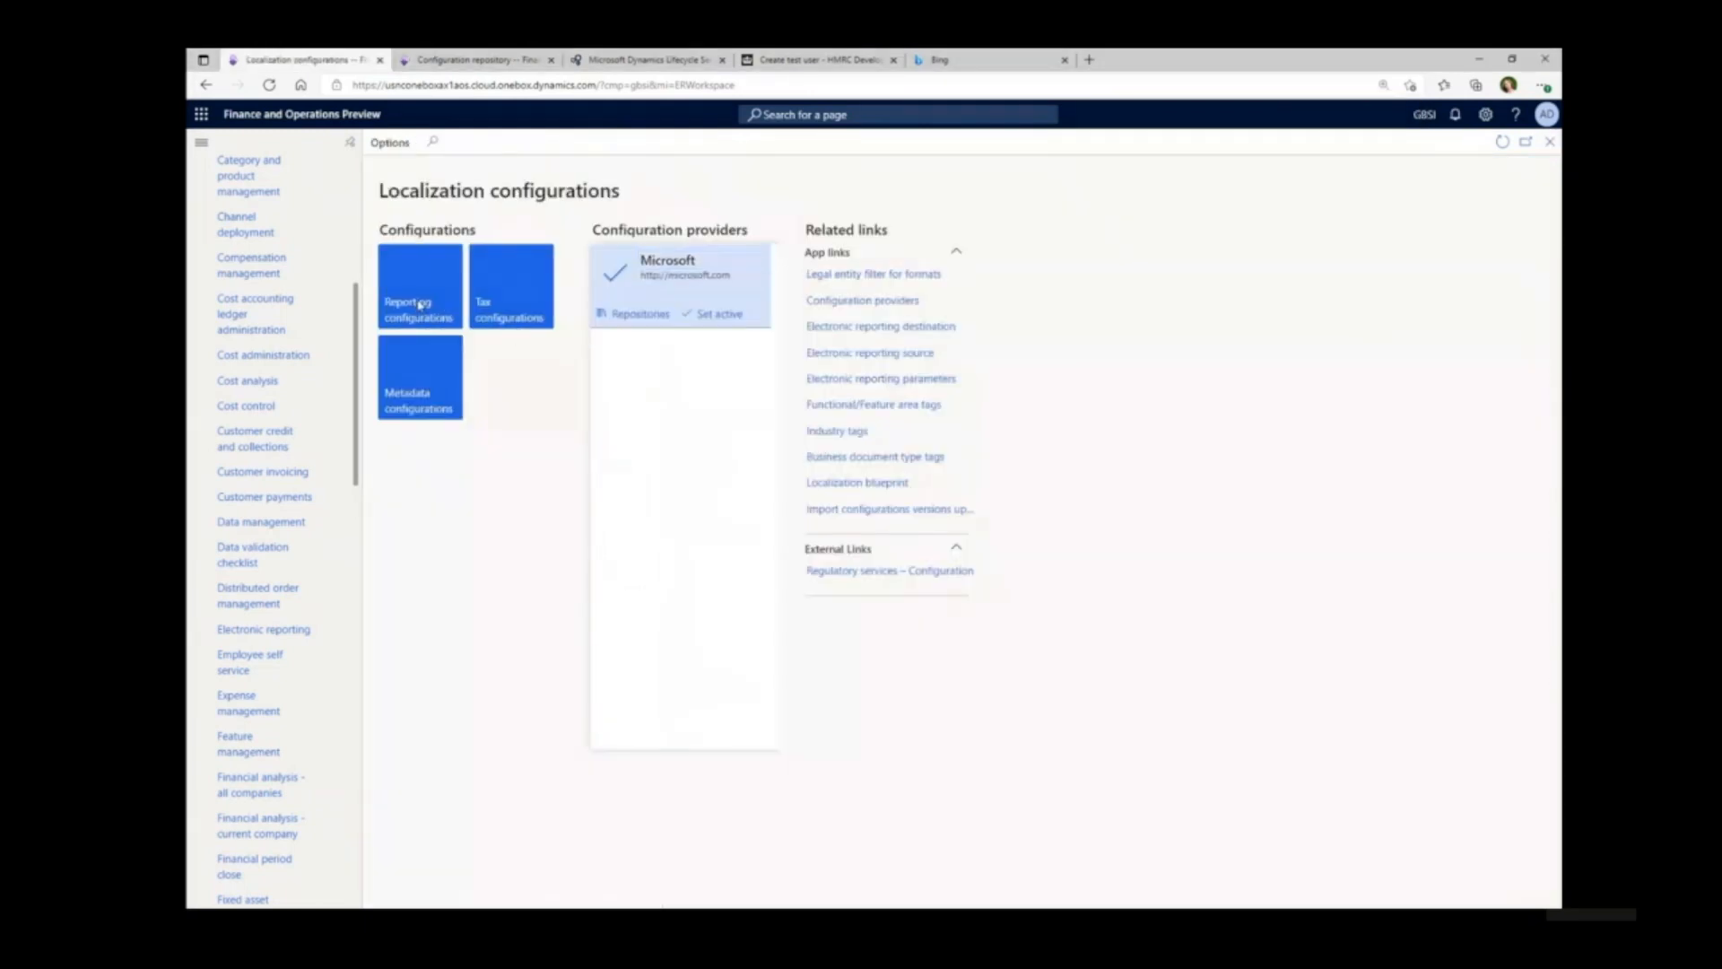
- Open the reporting configurations and select version 41.45 of MTD VAT web request headers format (UK) under Electronic Messages framework model
left_click(420, 305)
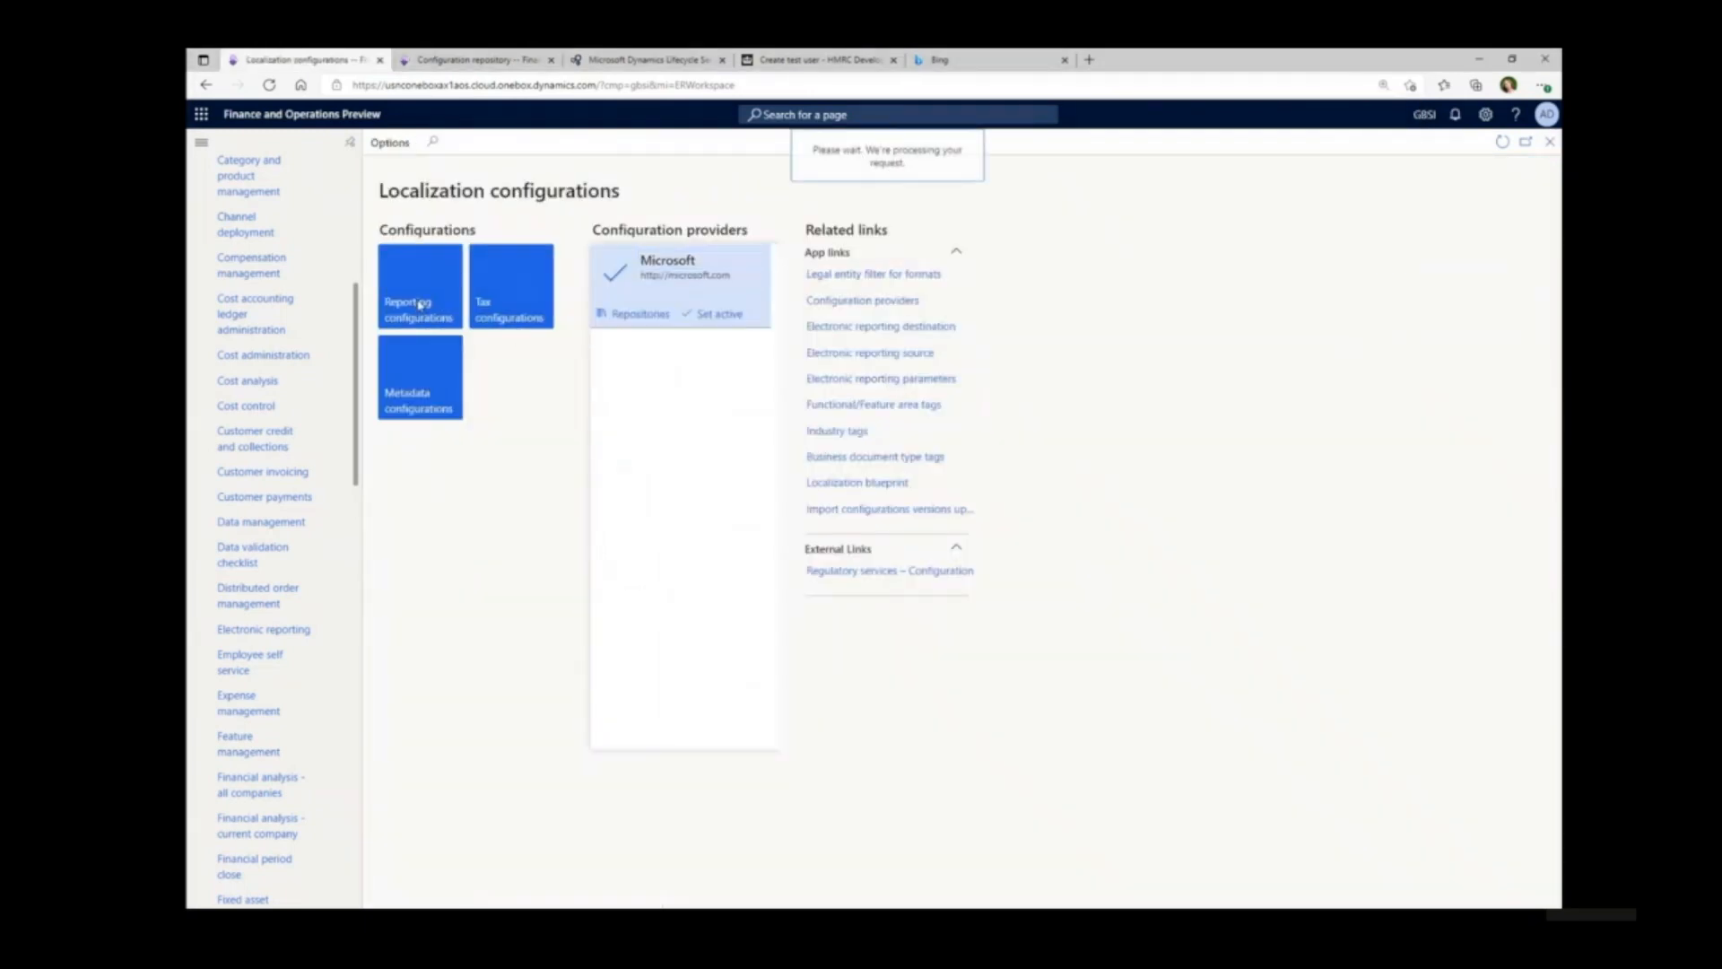
left_click(402, 200)
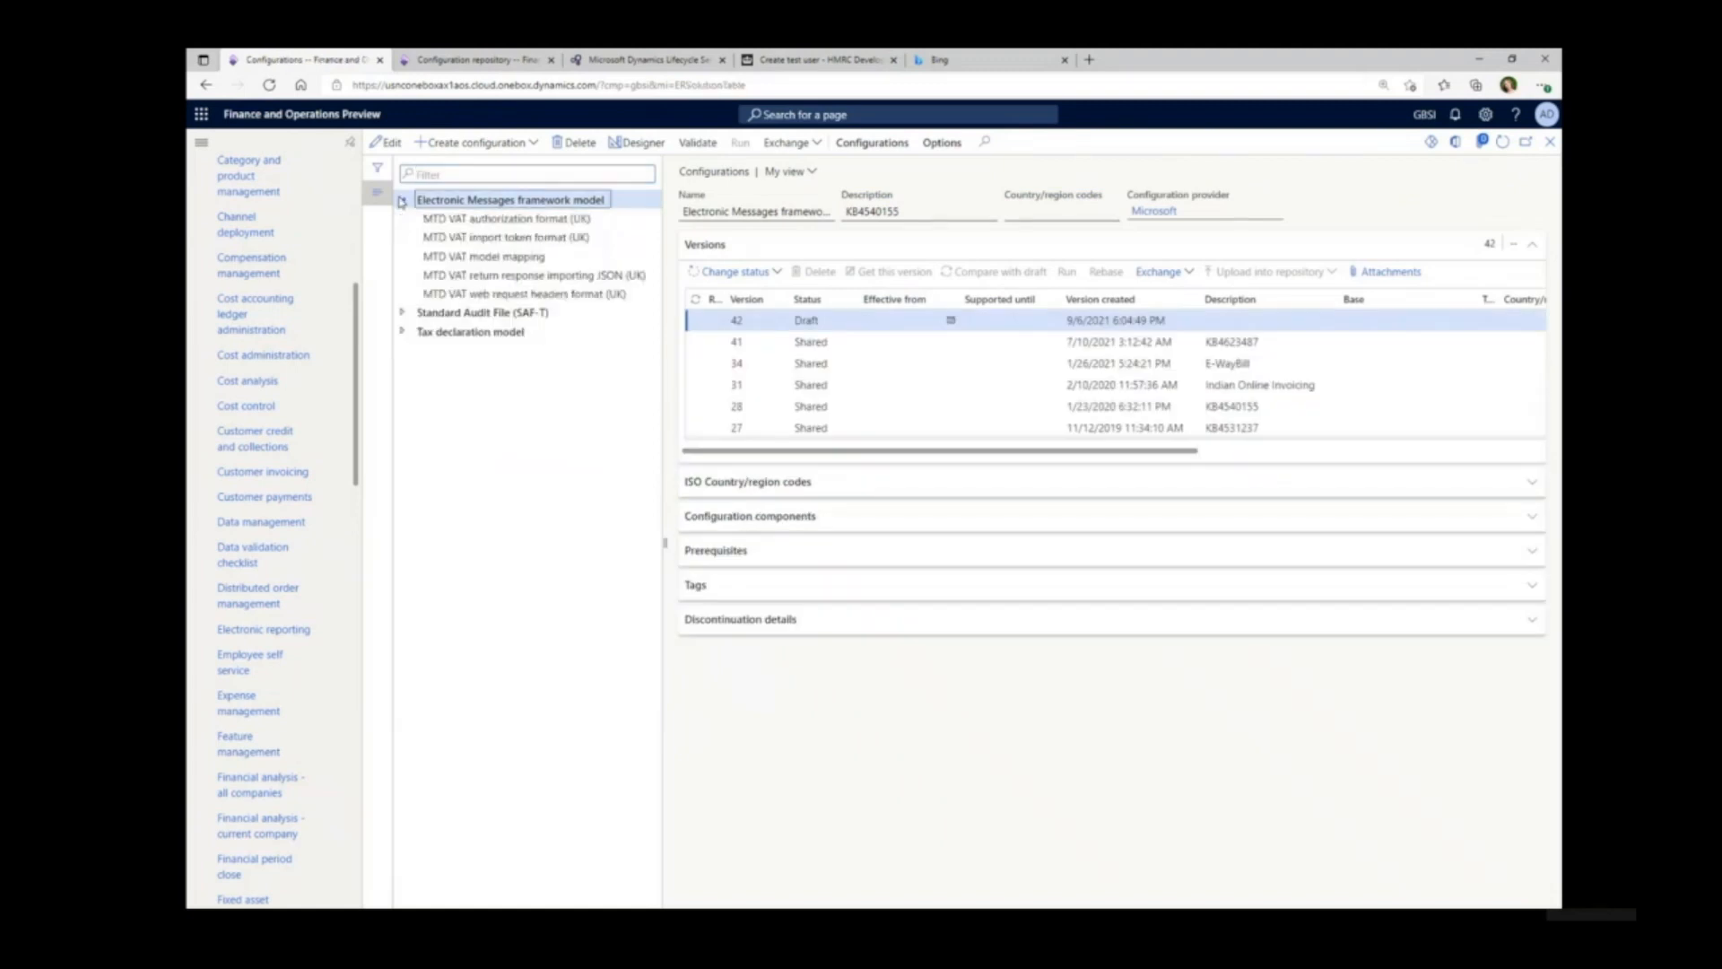
left_click(579, 292)
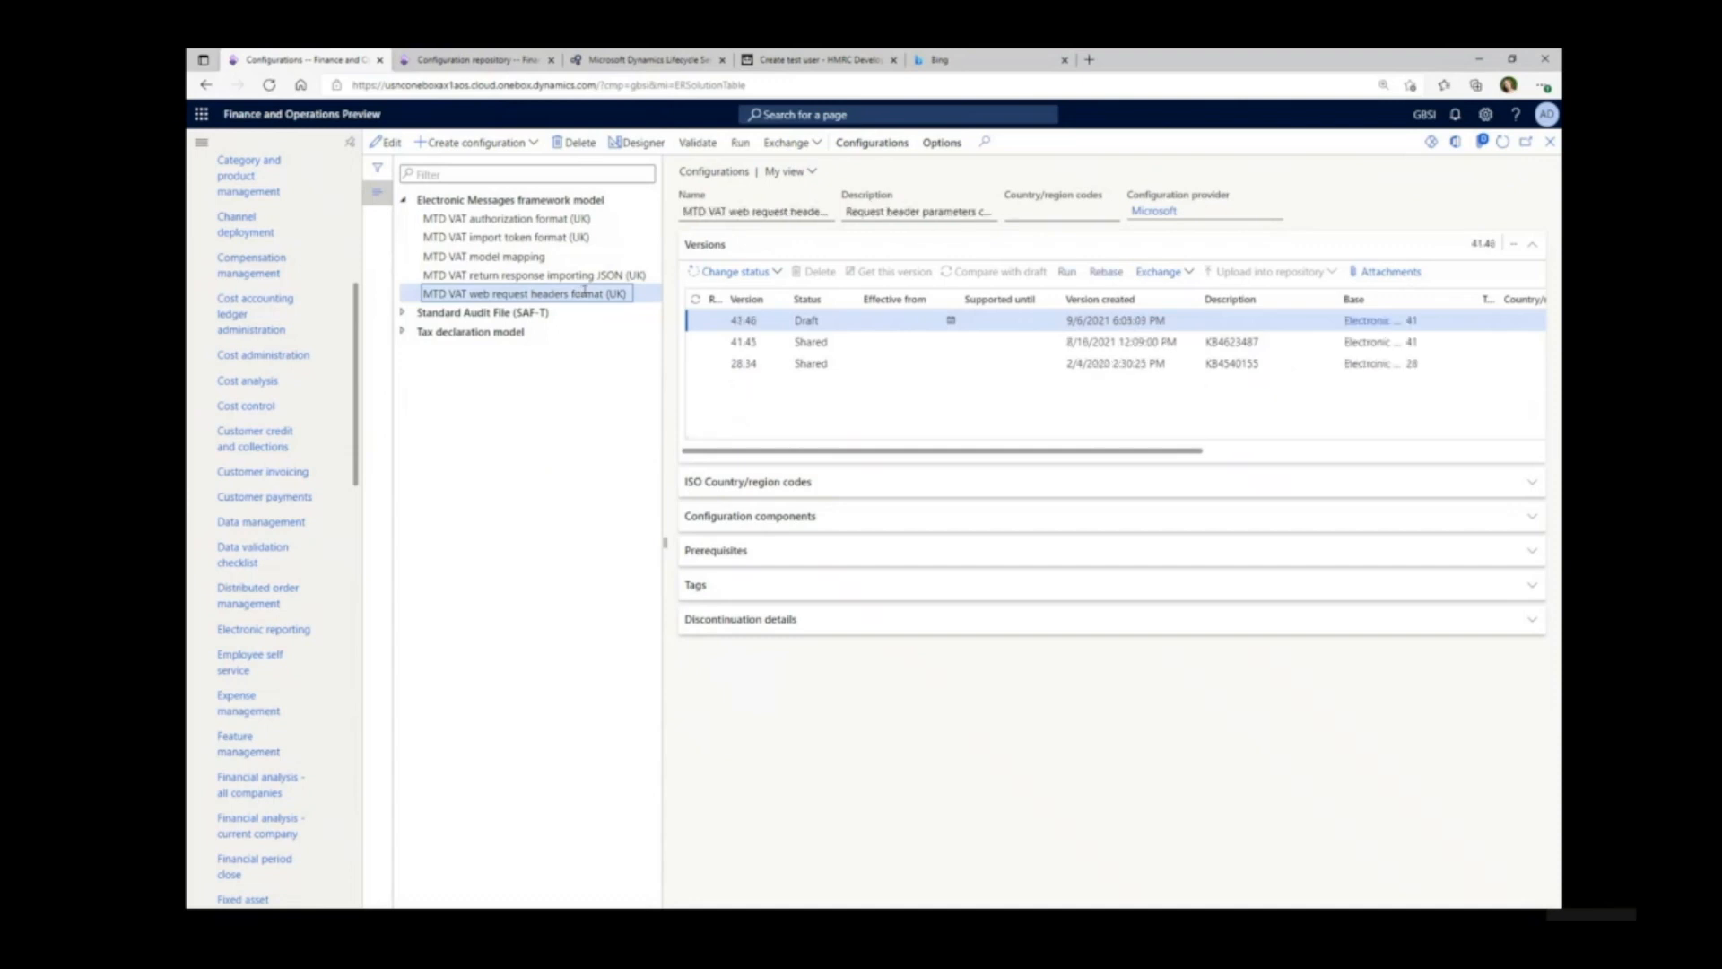
left_click(798, 342)
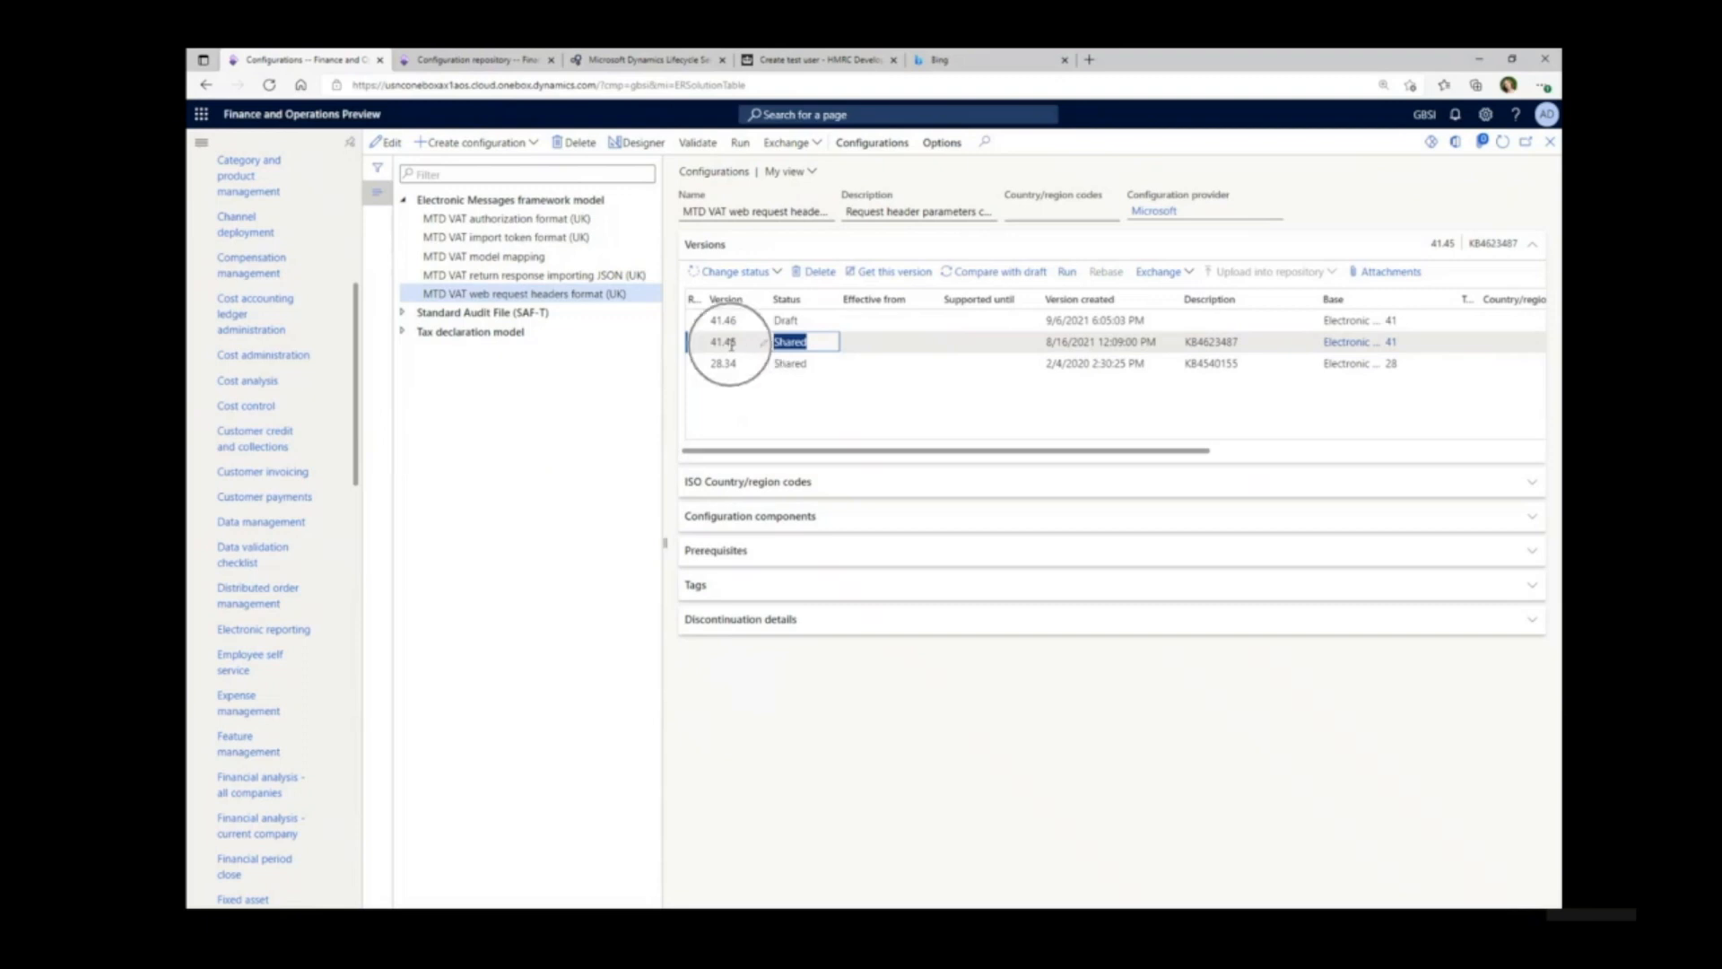
- Copy the KB number 4623487 from version 41.45, search Lifecycle Services for it, and view the "United Kingdom - MTD fraud prevention 2021" issue
left_click(1204, 345)
left_click_drag(1197, 342, 1241, 342)
key("ctrl+c")
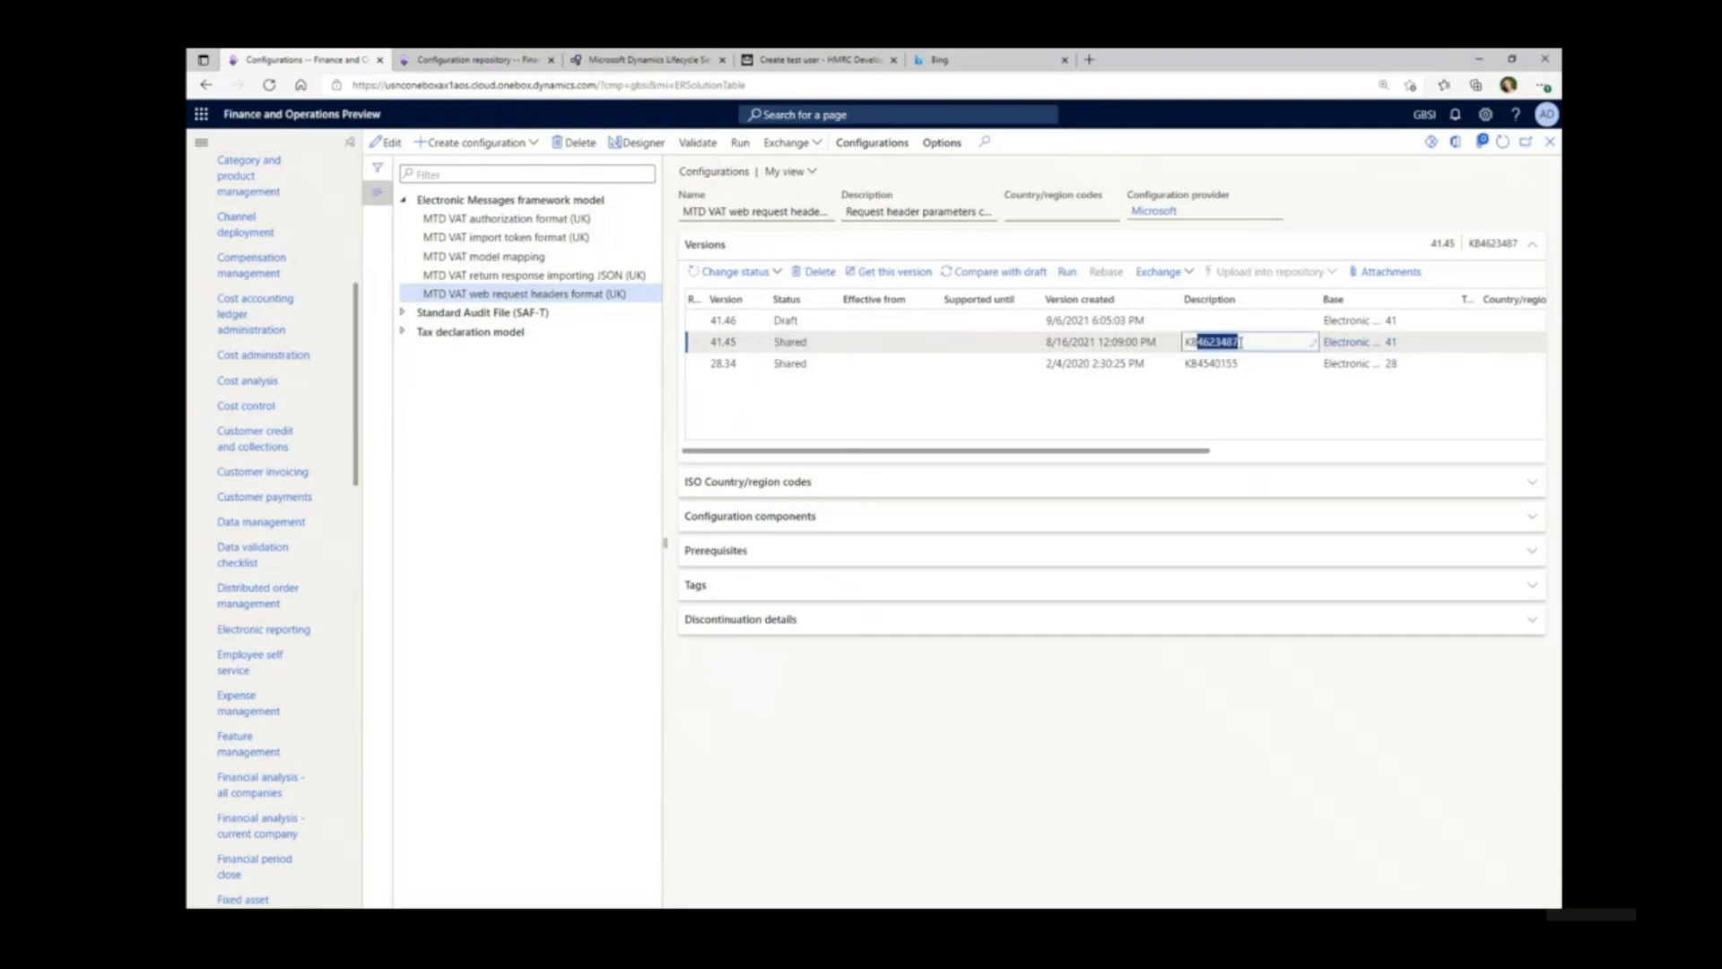
left_click(581, 63)
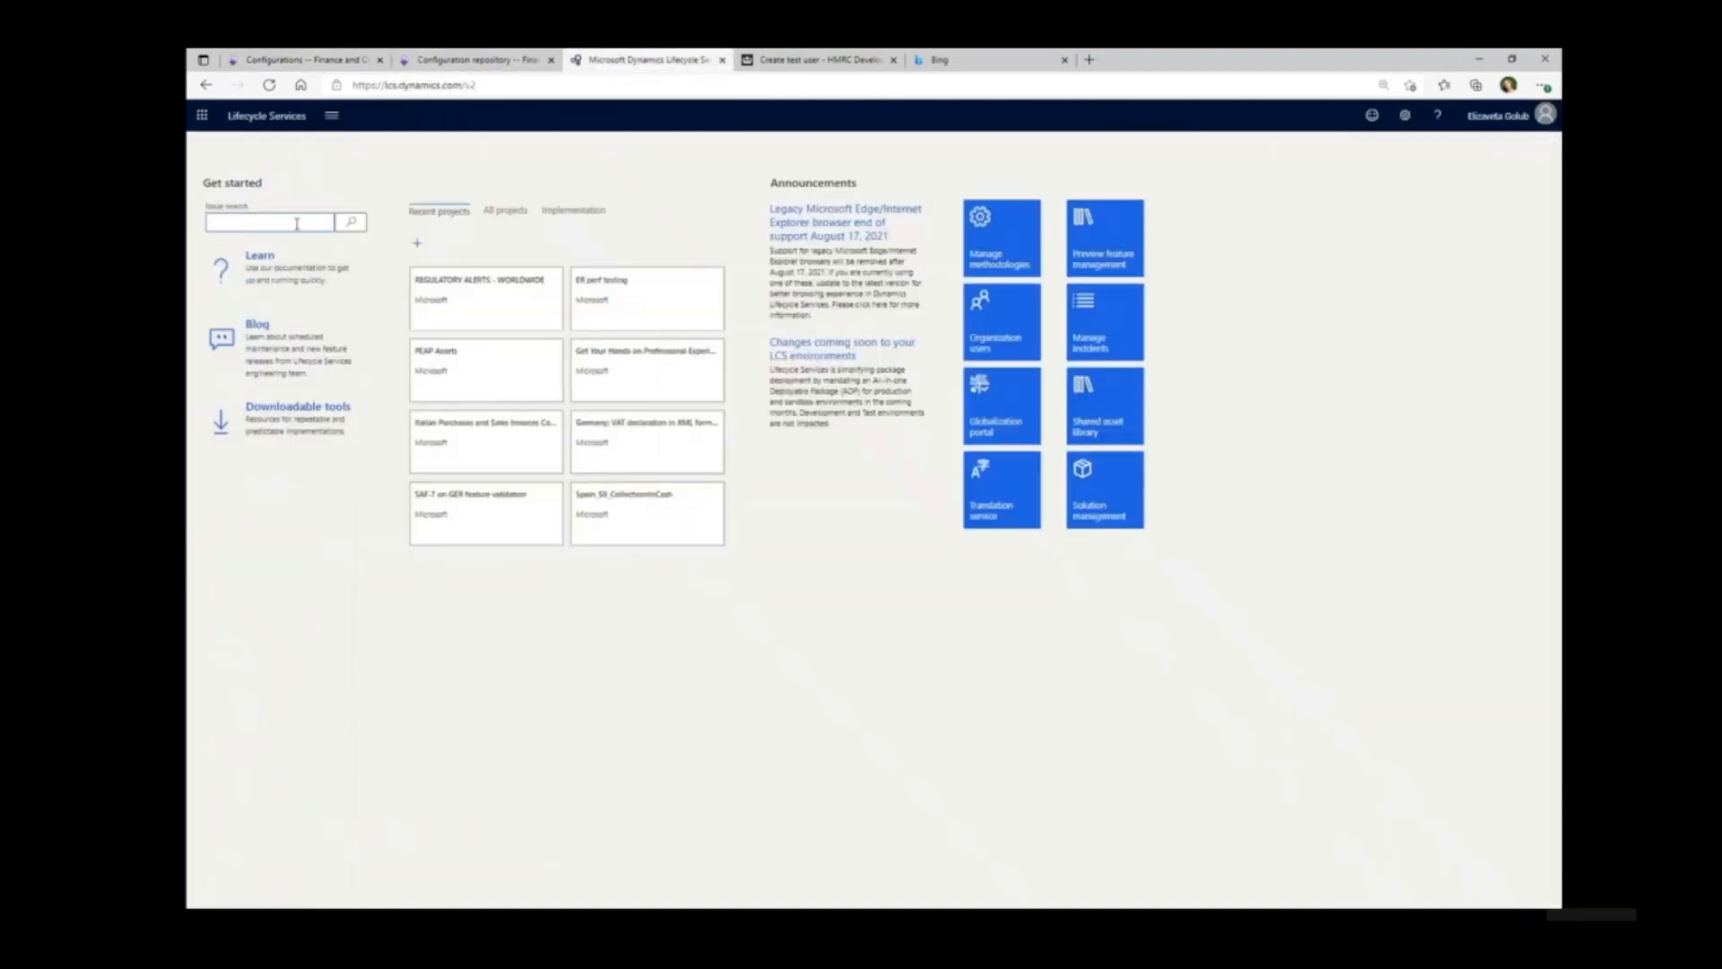
key("ctrl+v")
left_click(351, 222)
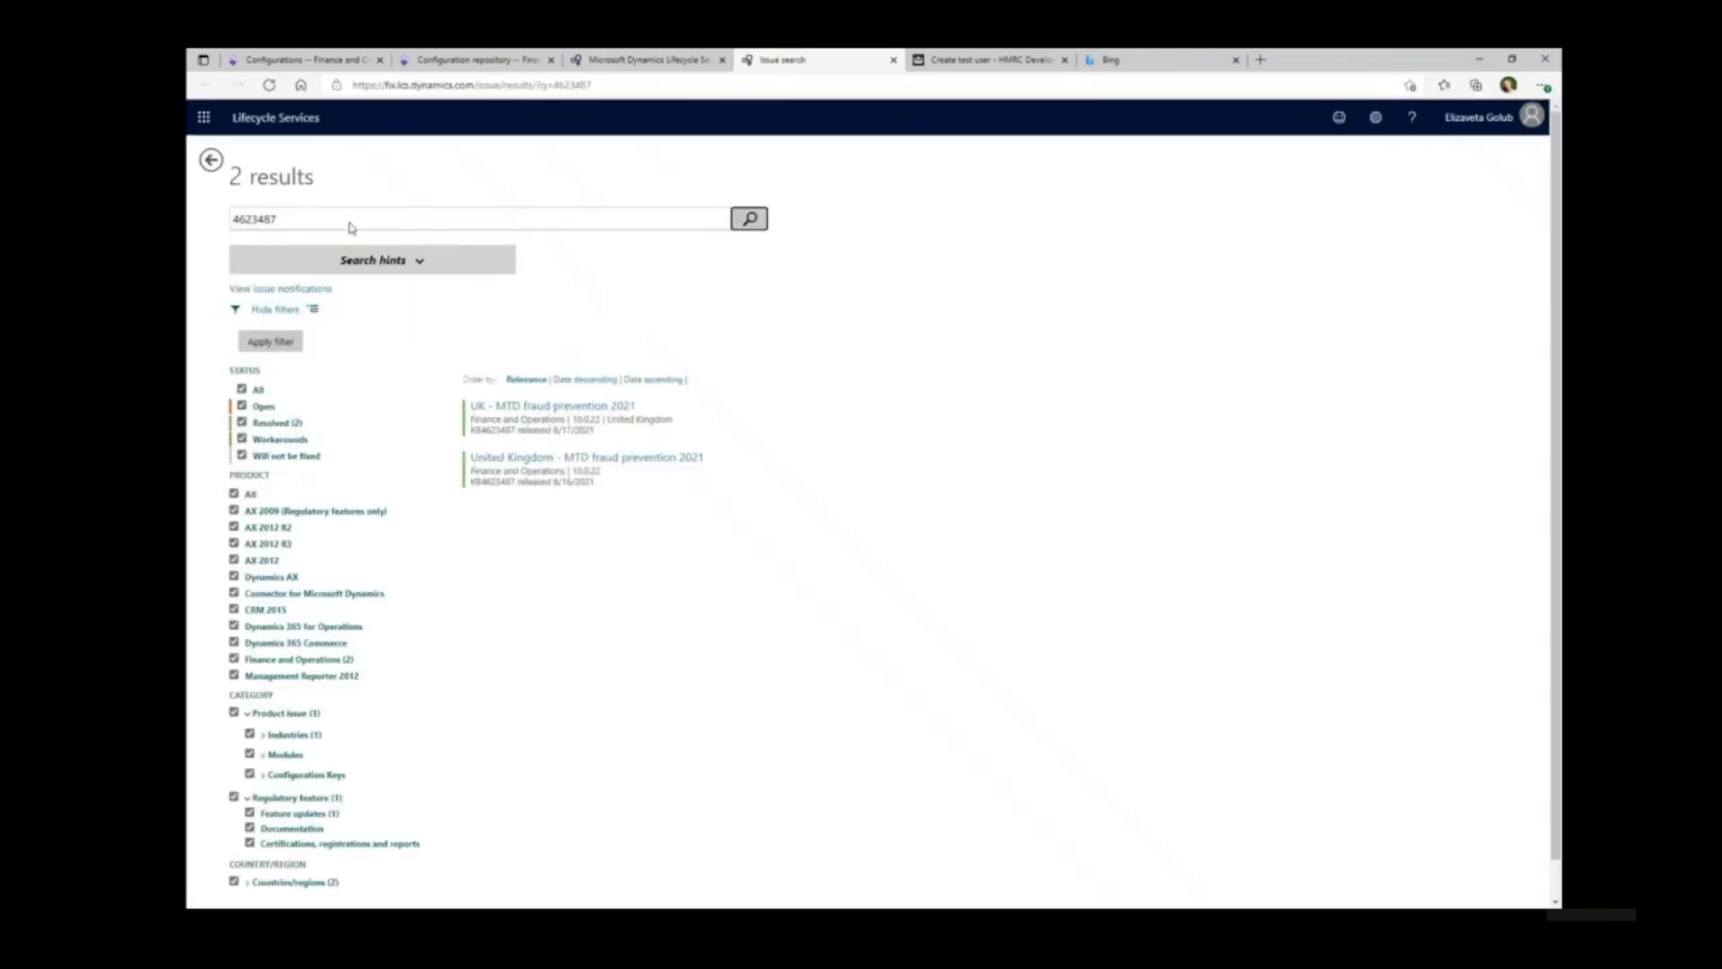
left_click(595, 459)
scroll(594, 461, "down", 3)
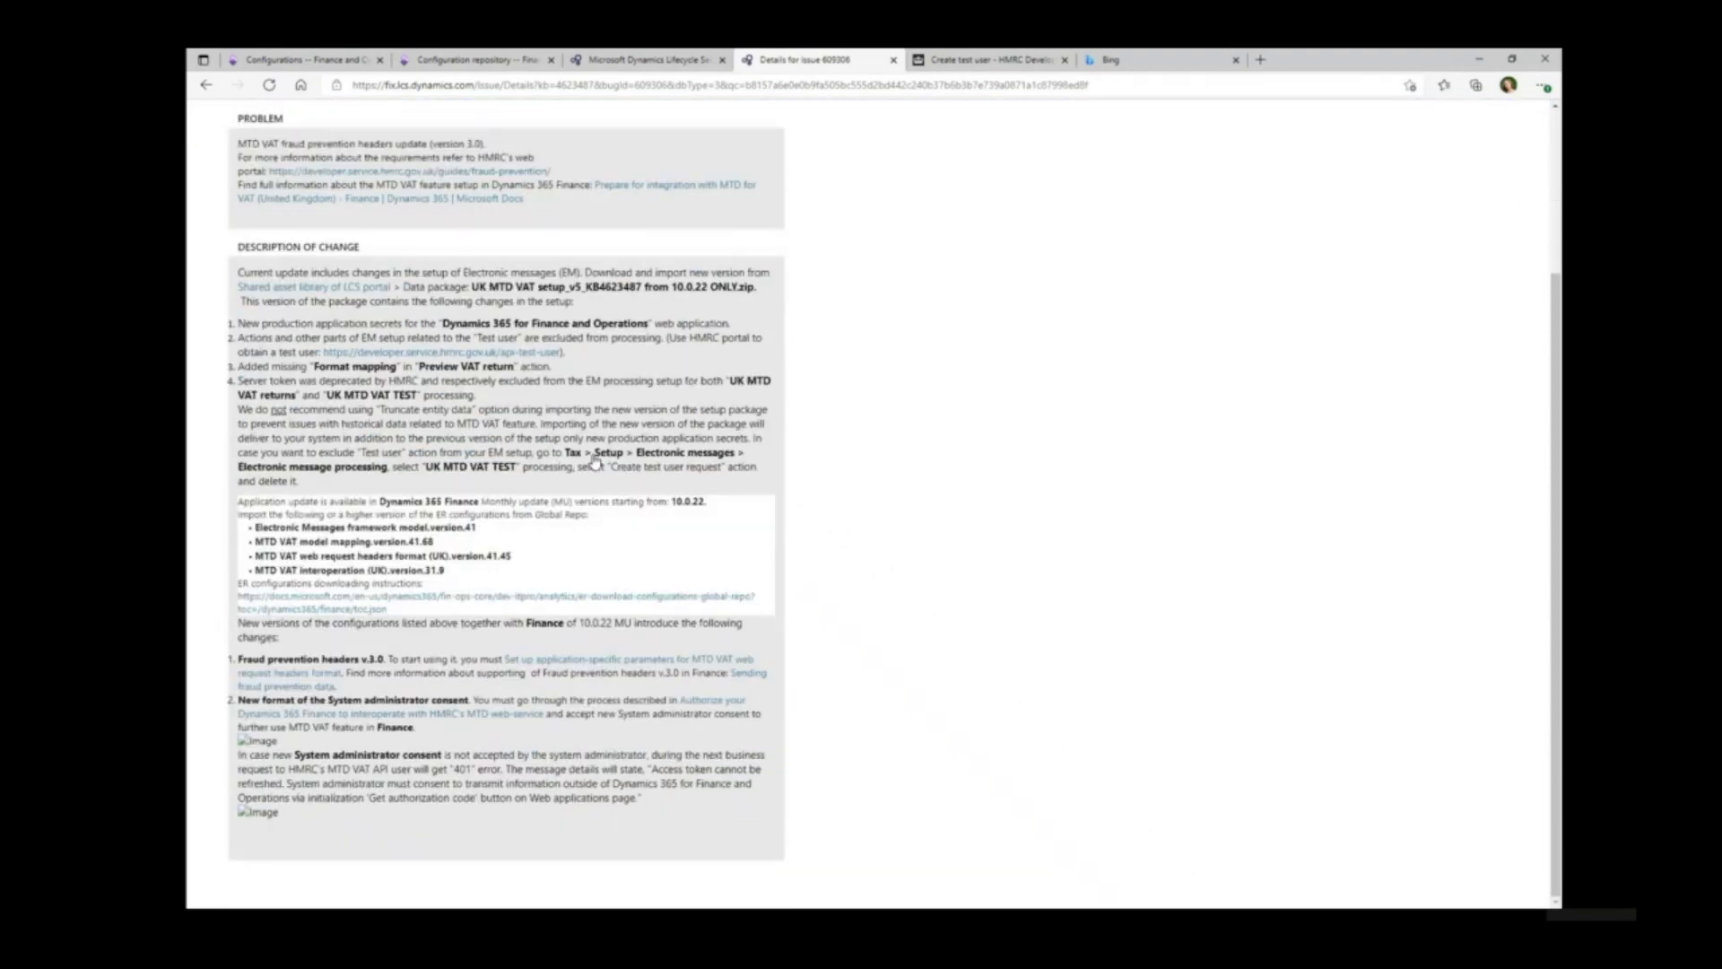
- Return to Finance and Operations and open the application specific parameters of version 41.45 of the web request headers format
left_click(288, 60)
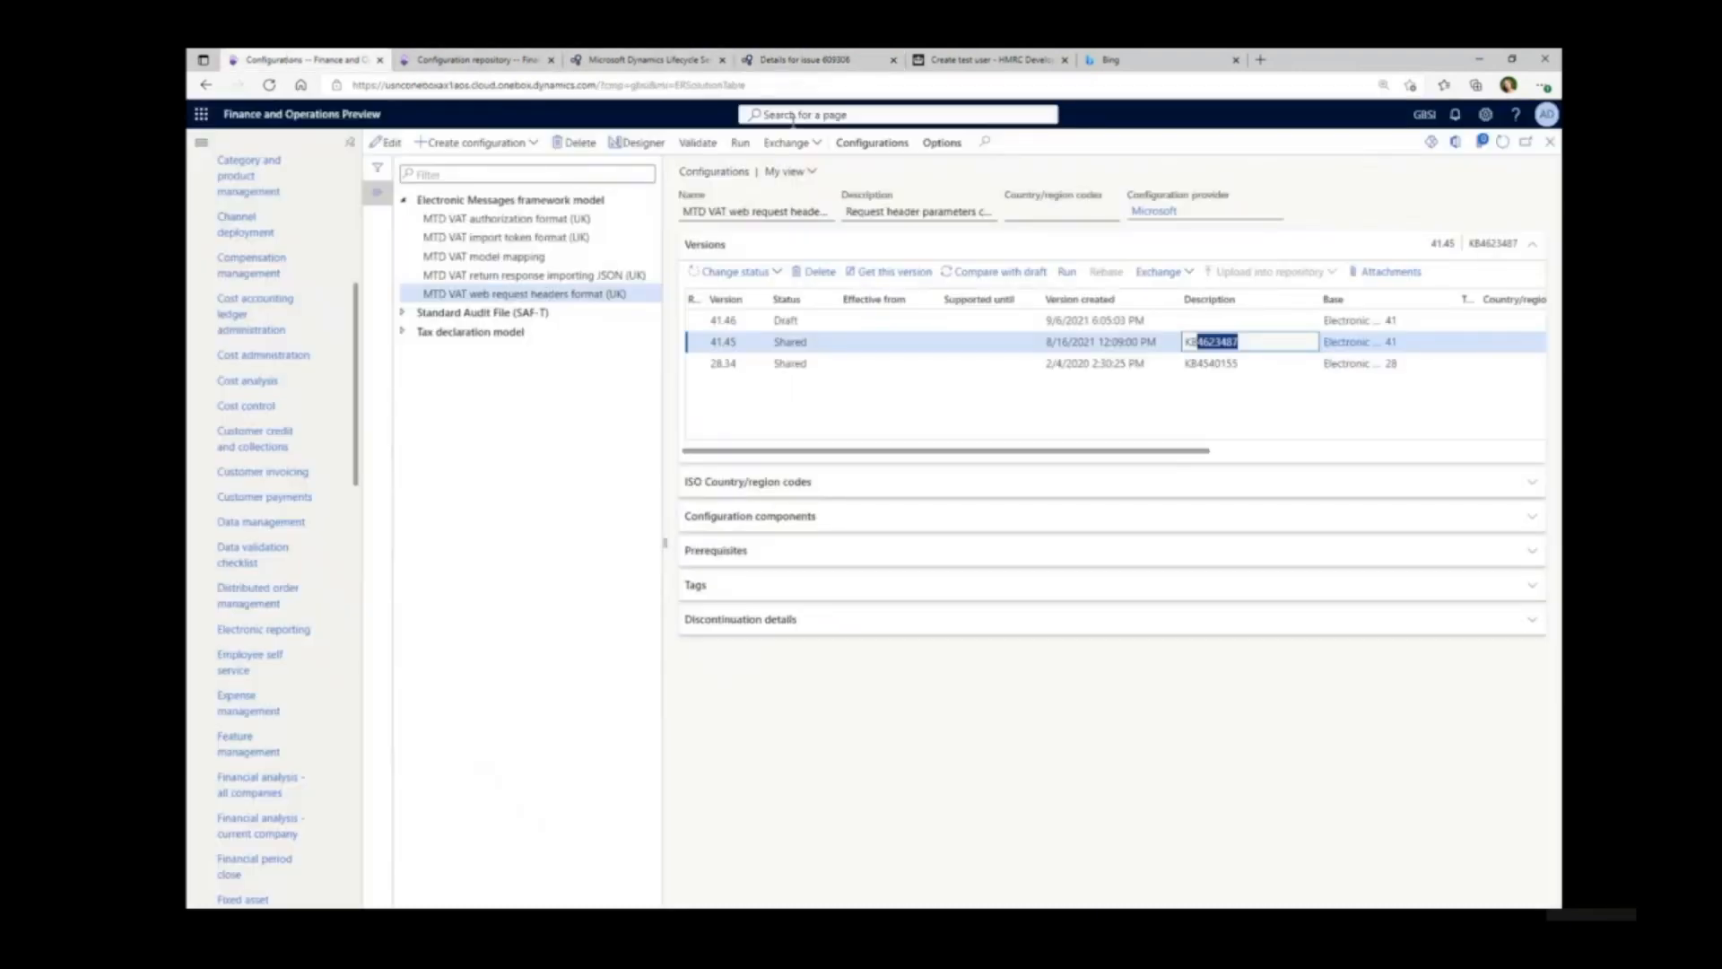
left_click(851, 145)
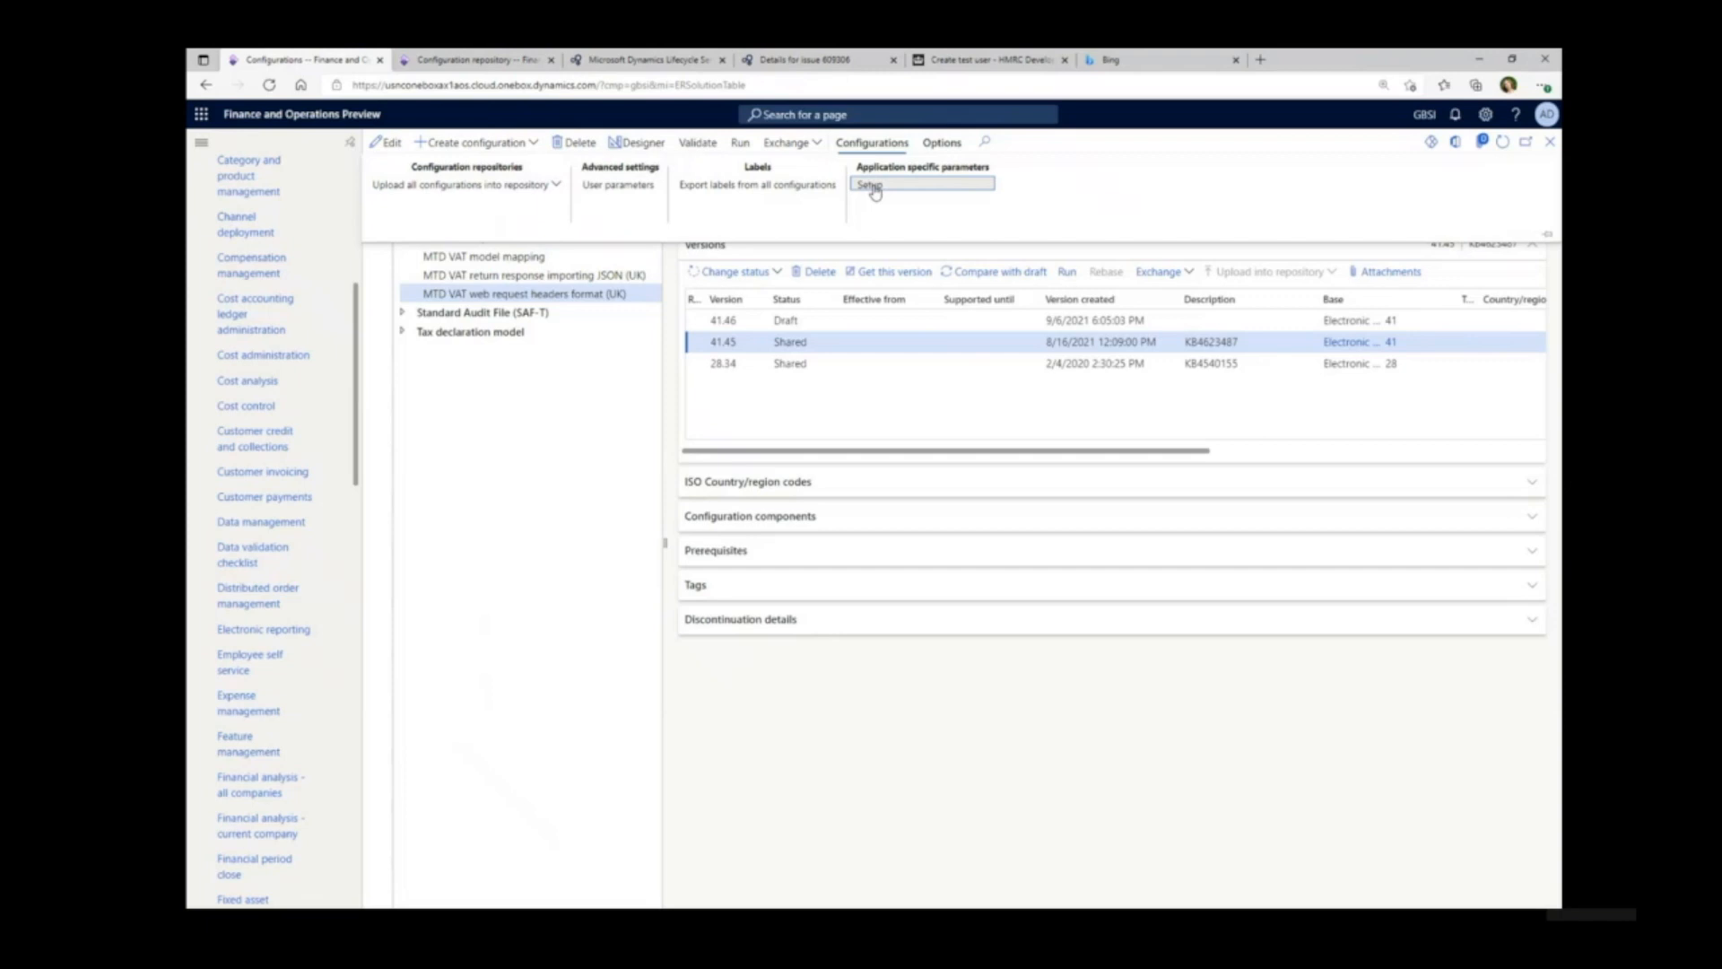
left_click(874, 186)
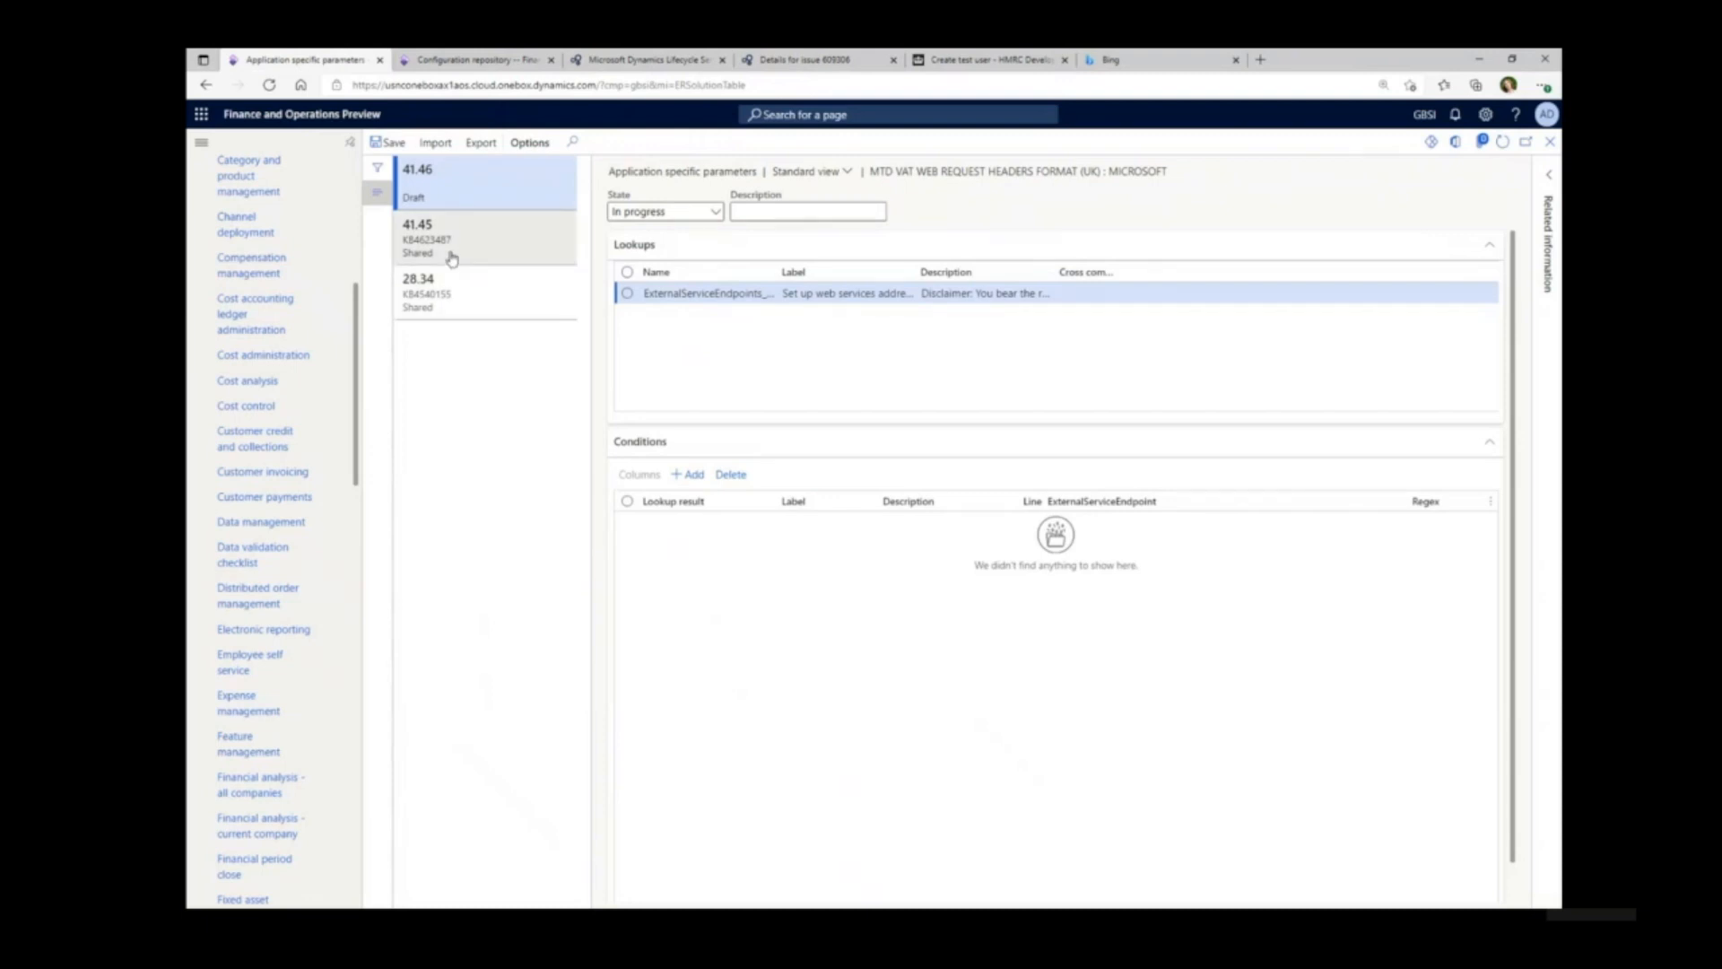
left_click(458, 292)
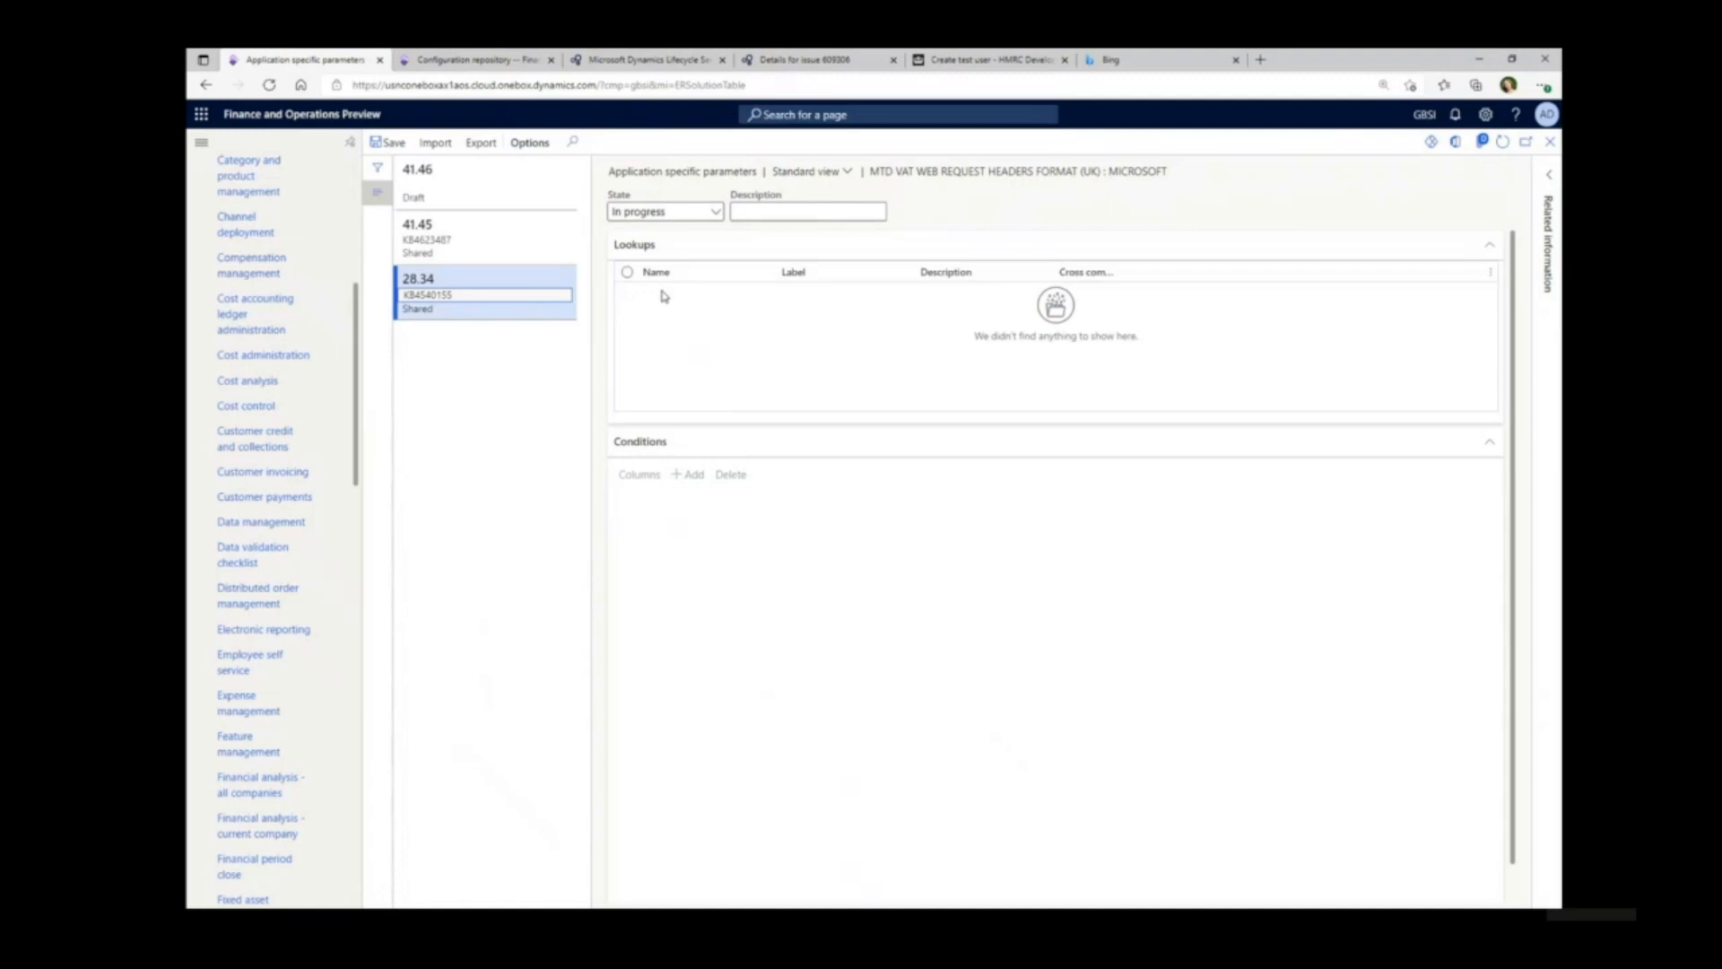
left_click(523, 254)
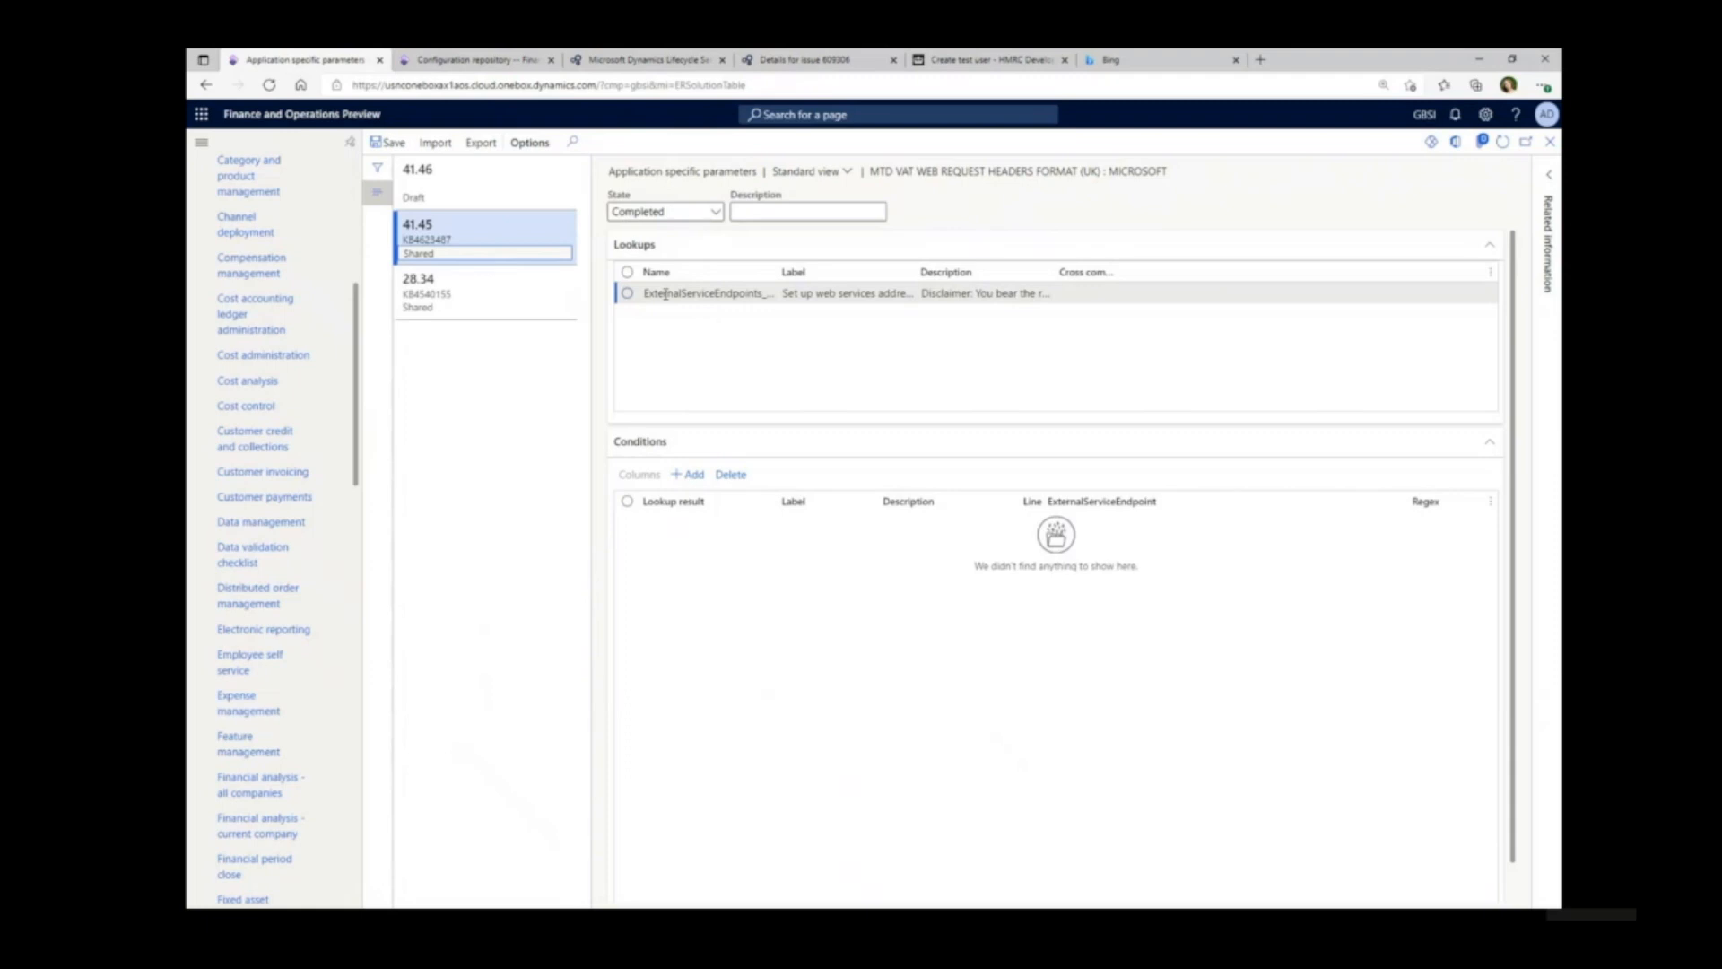
- Add a condition to the ExternalServiceEndpoints lookup with Gov-Client-Public-IP as the lookup result
left_click(695, 476)
left_click(778, 524)
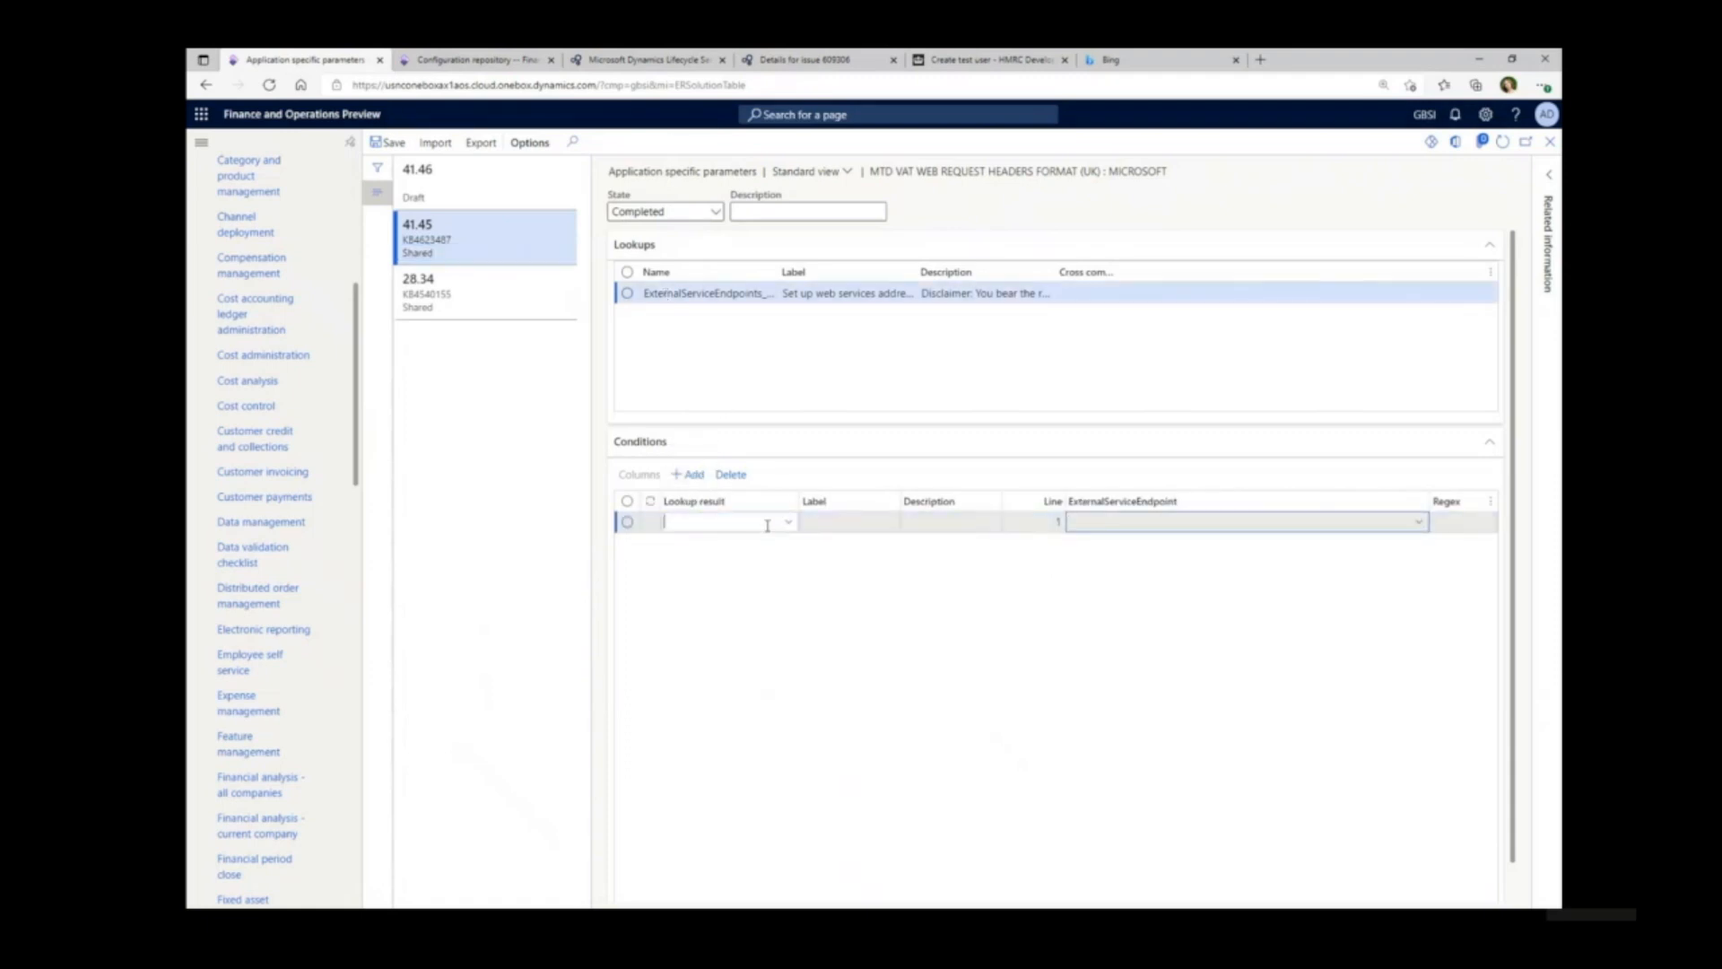
left_click(789, 526)
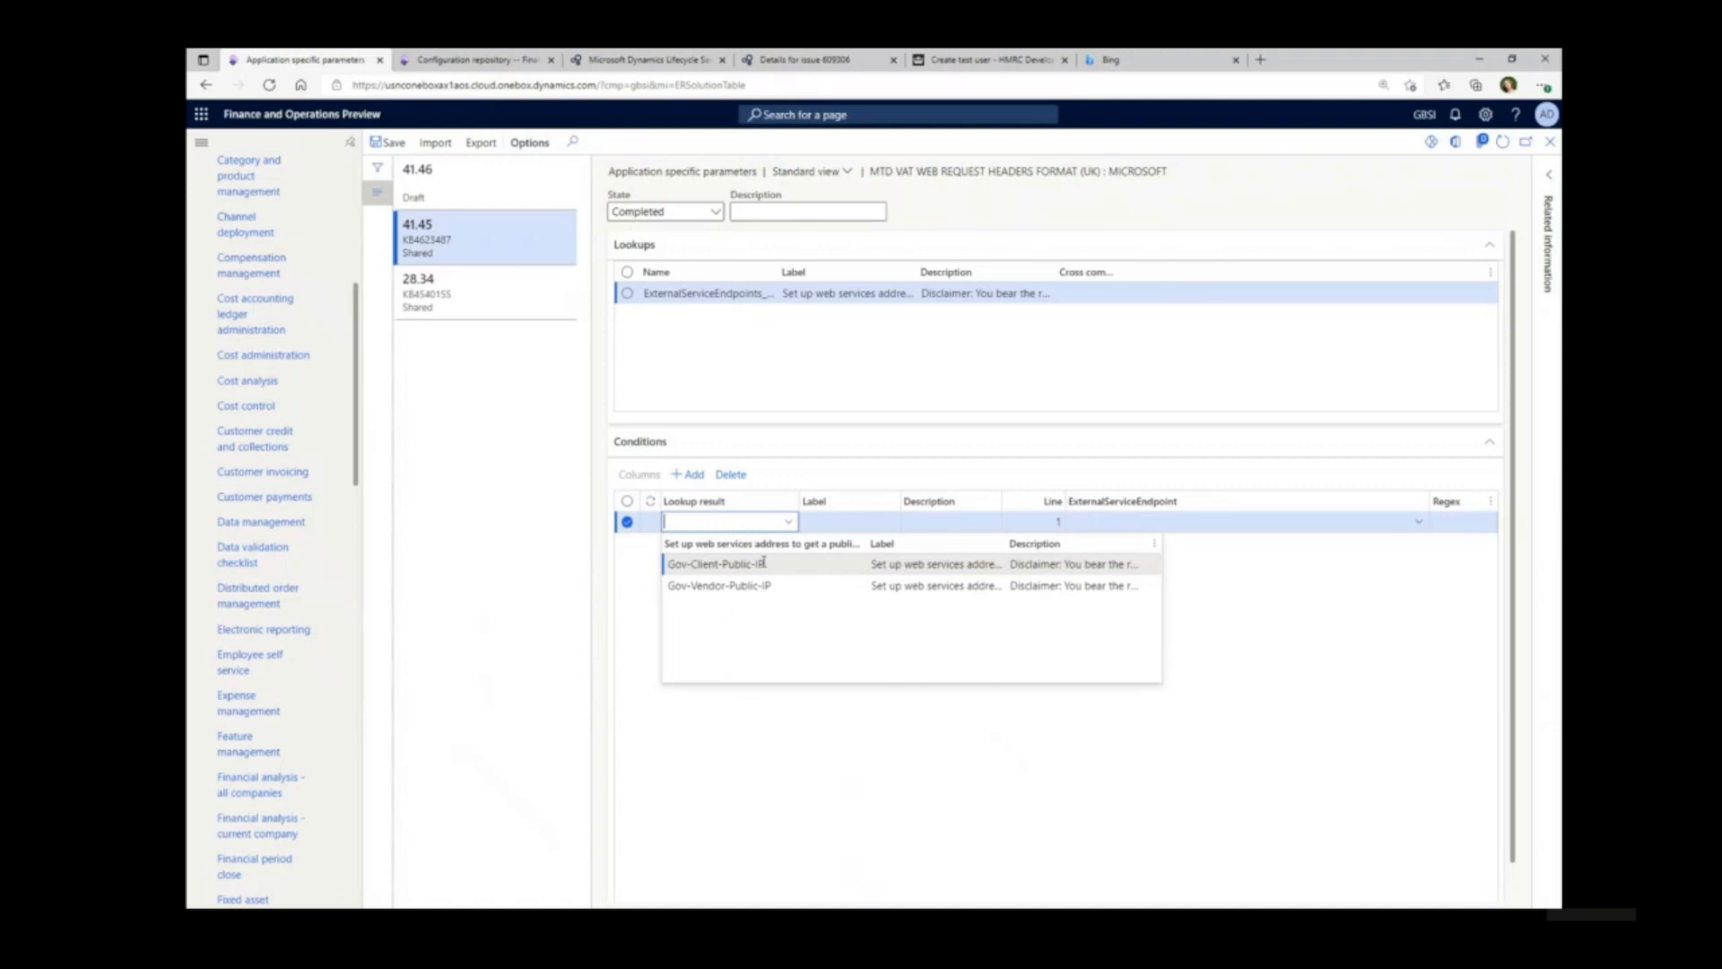
left_click(763, 562)
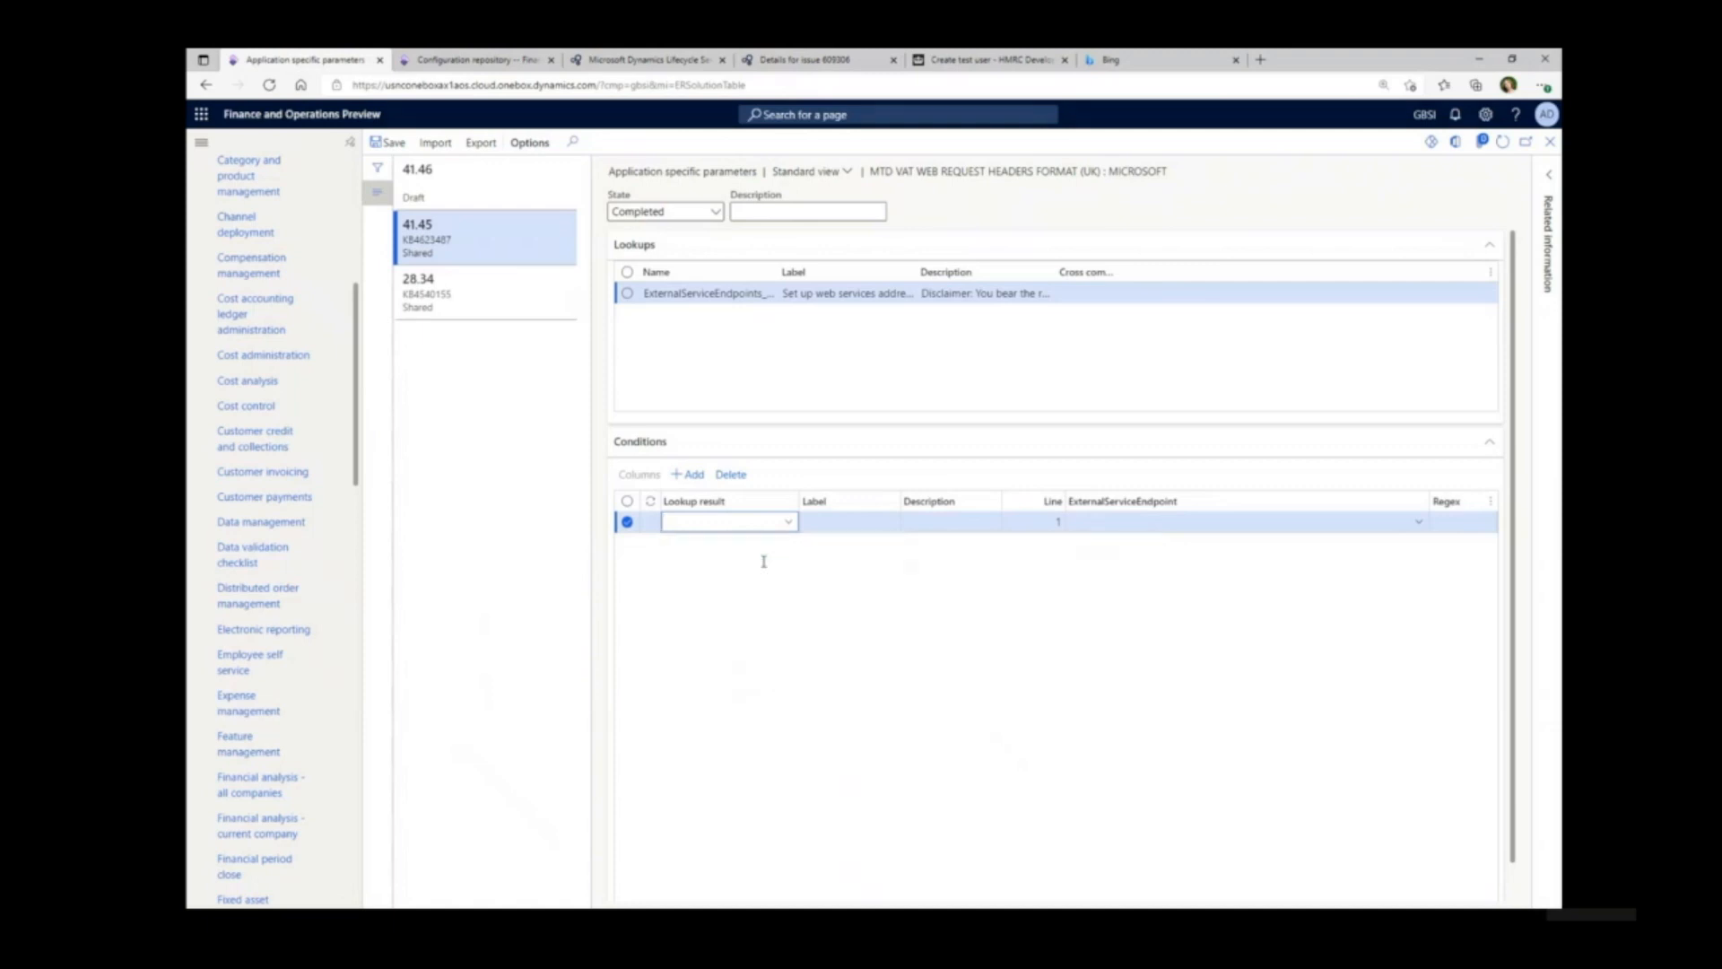
left_click(1091, 526)
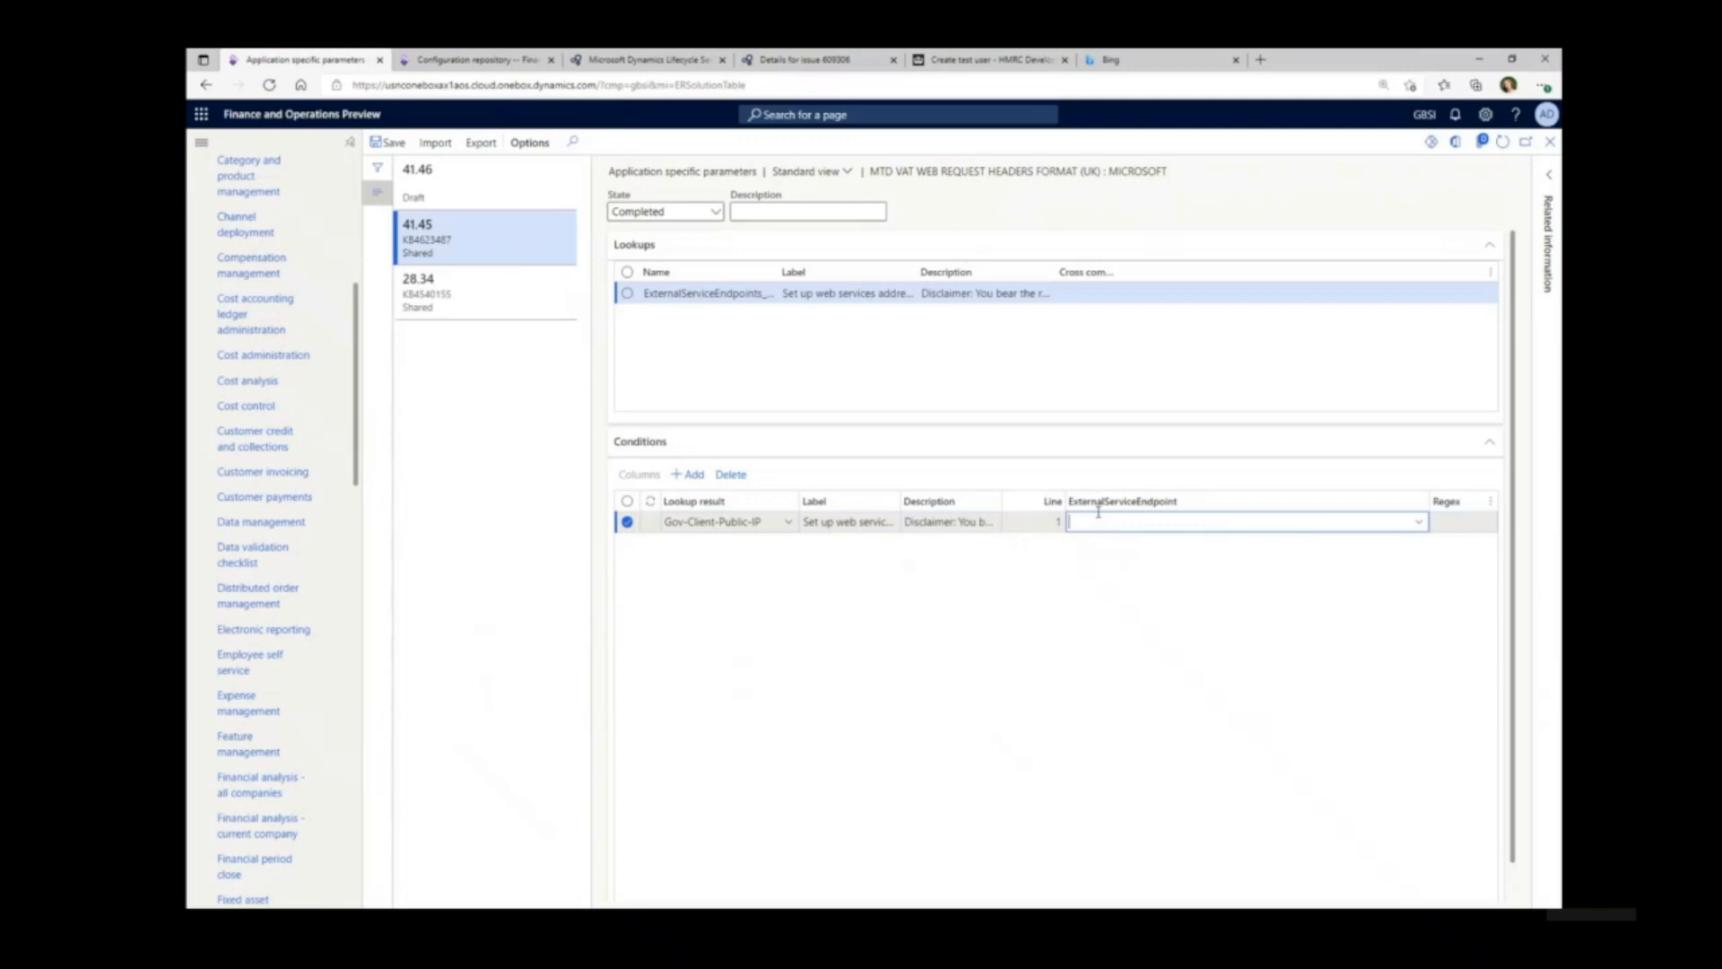
- Switch to Bing and search for "my ip" to look up the public IP address
left_click(1110, 63)
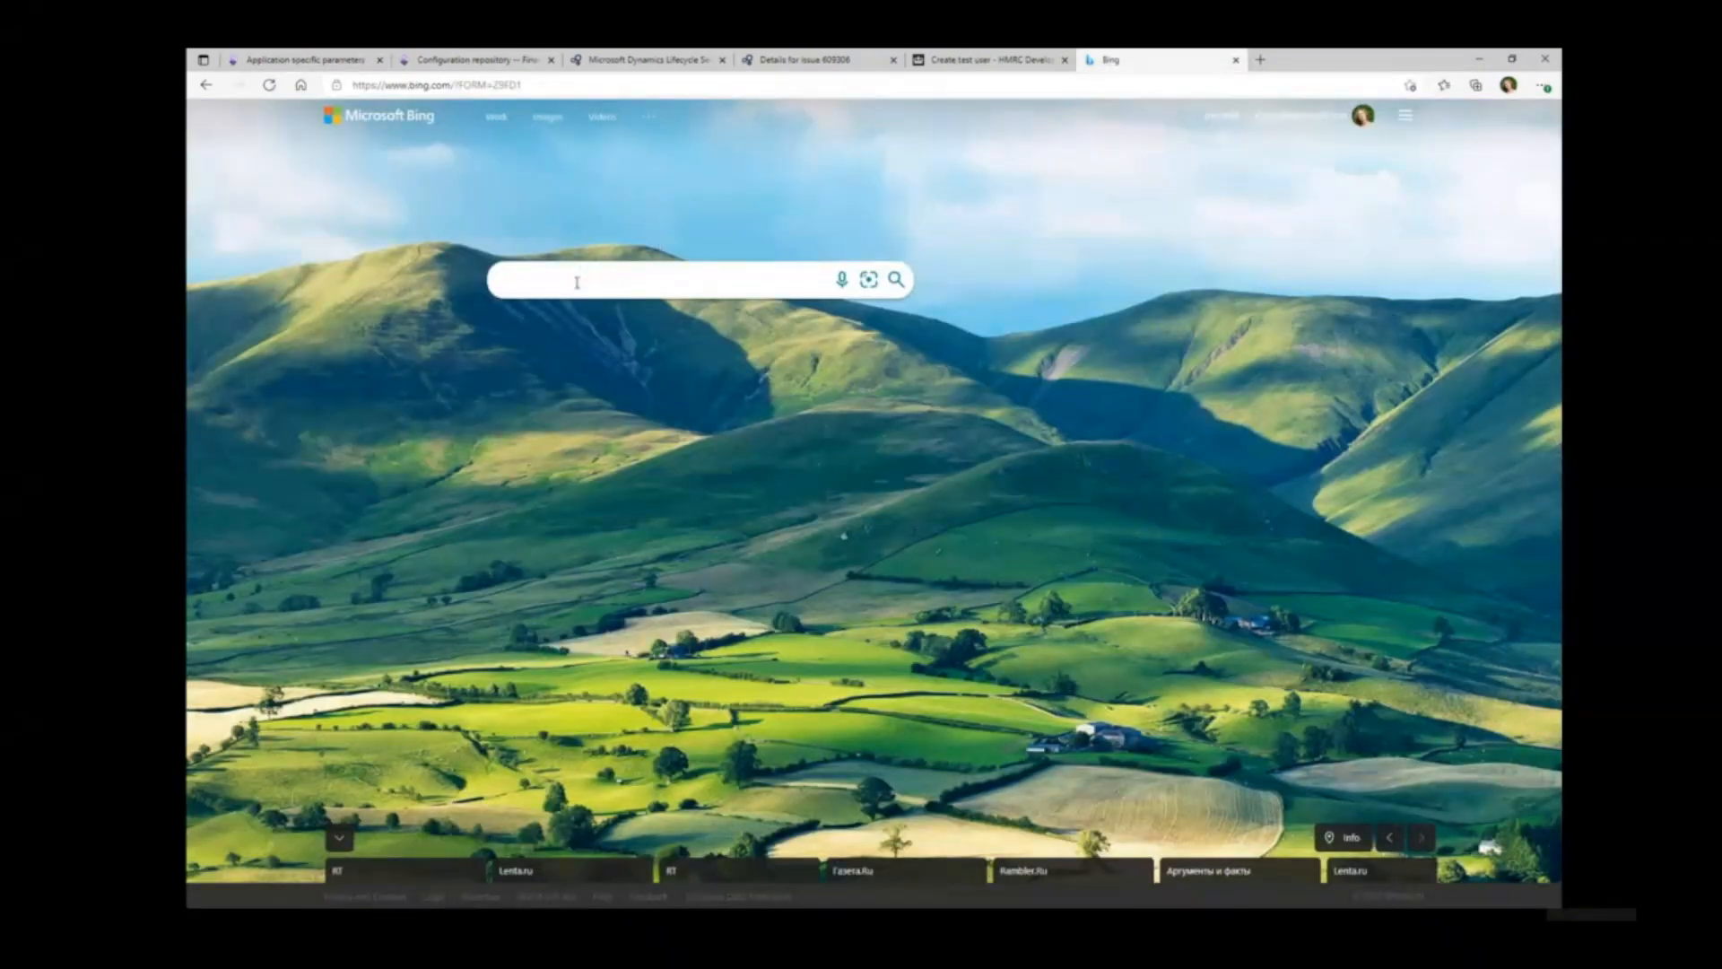
type("my")
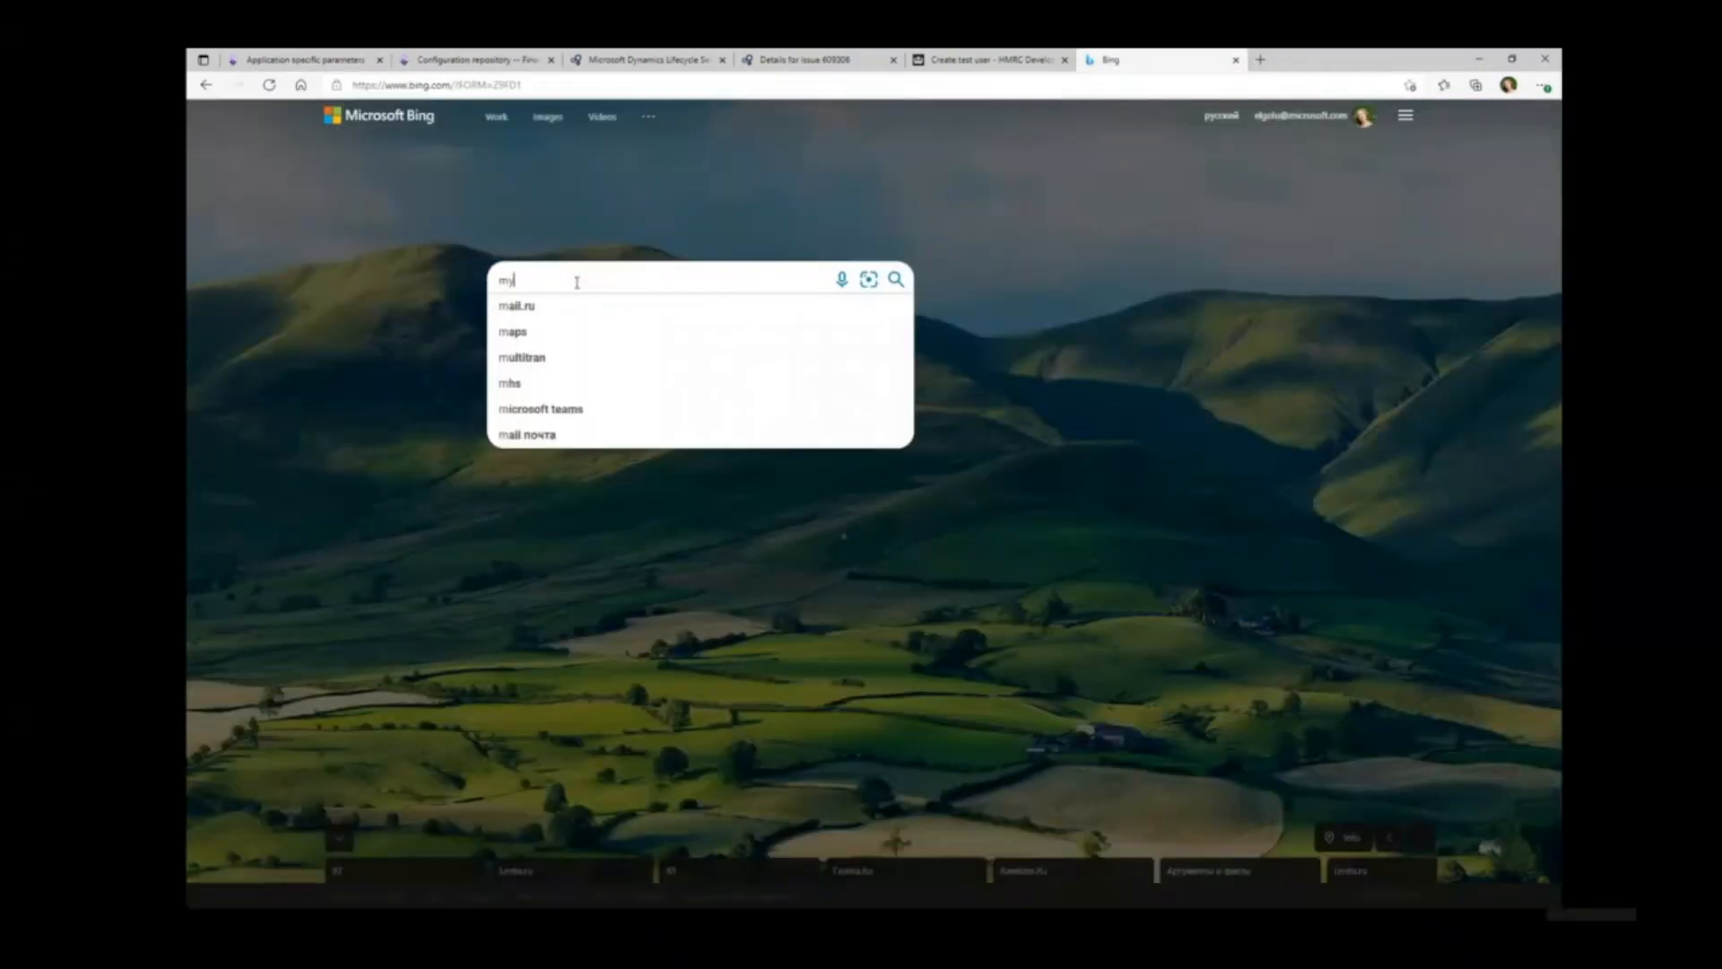
type(" ip")
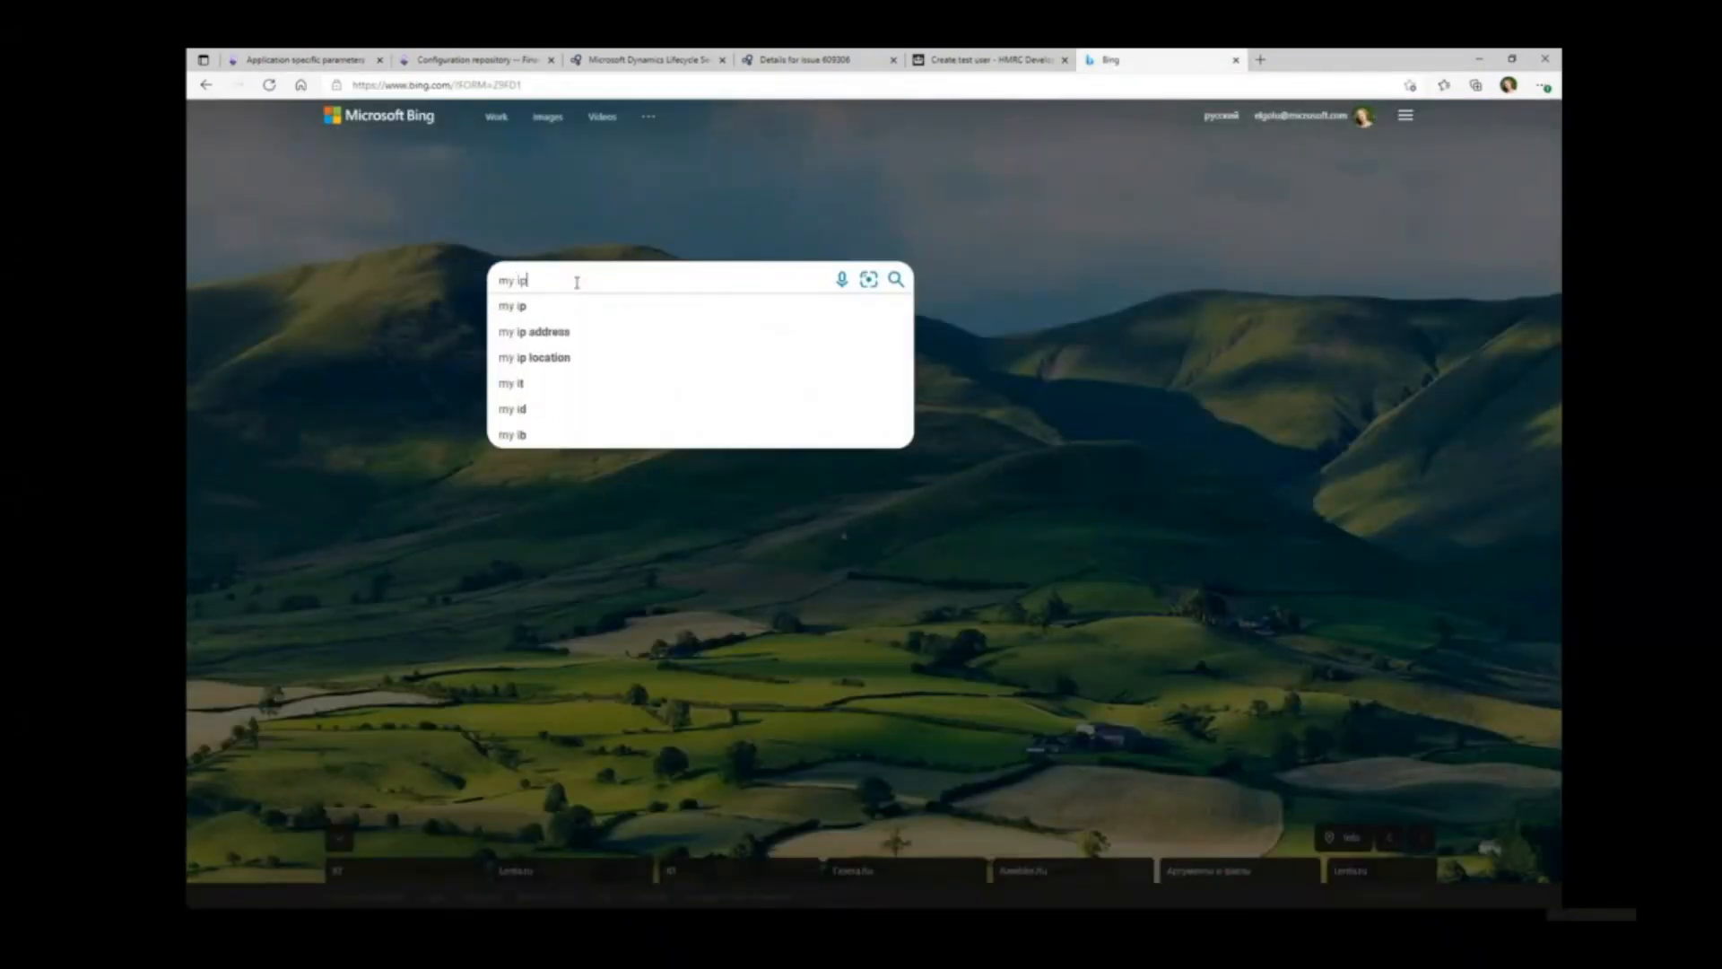
key("Return")
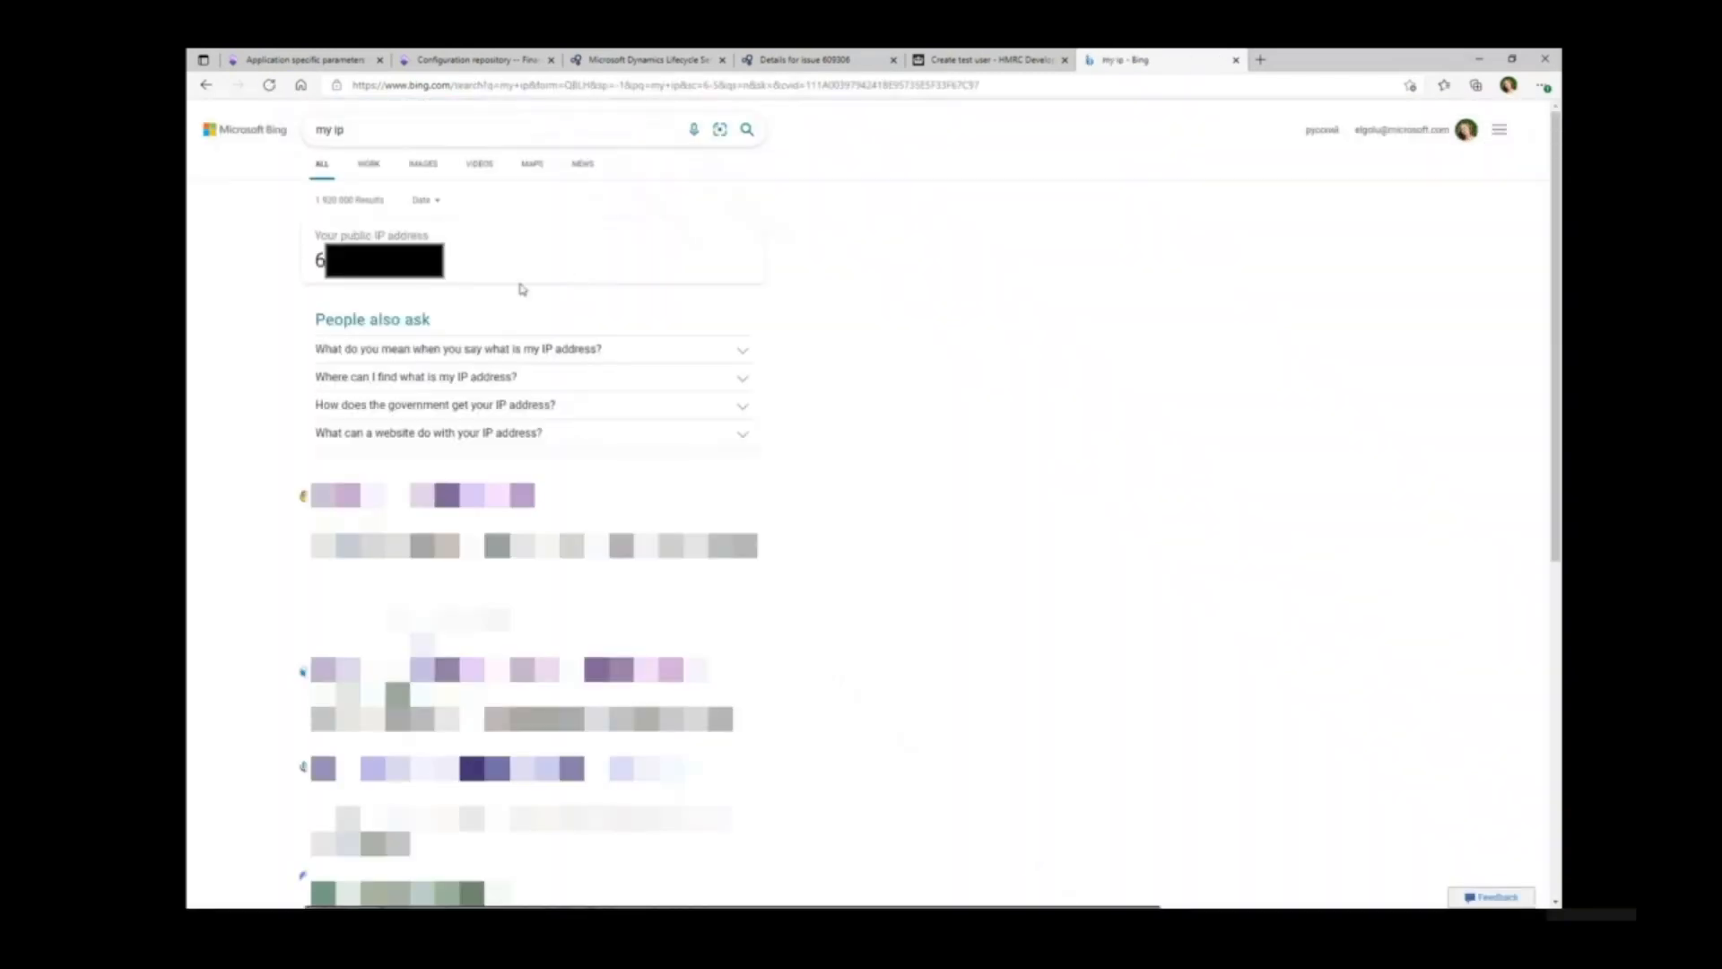
key("ctrl")
- Search the web for "api public ip" to look for services that return a public IP address
left_click(317, 128)
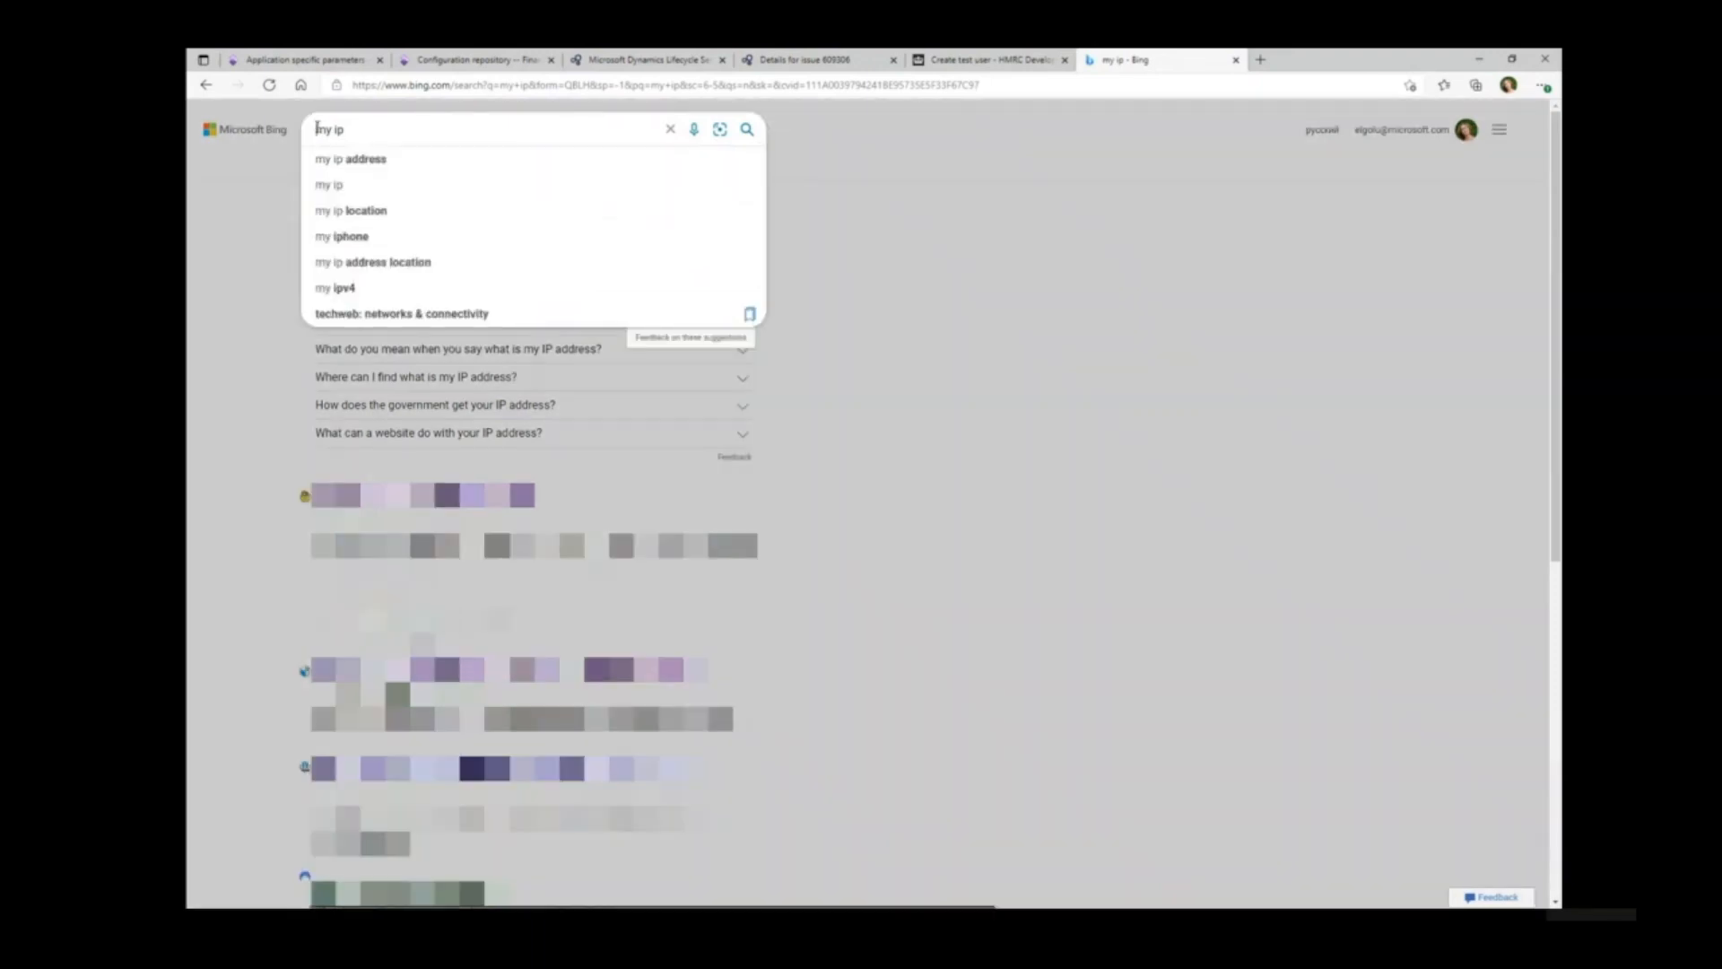
type("api")
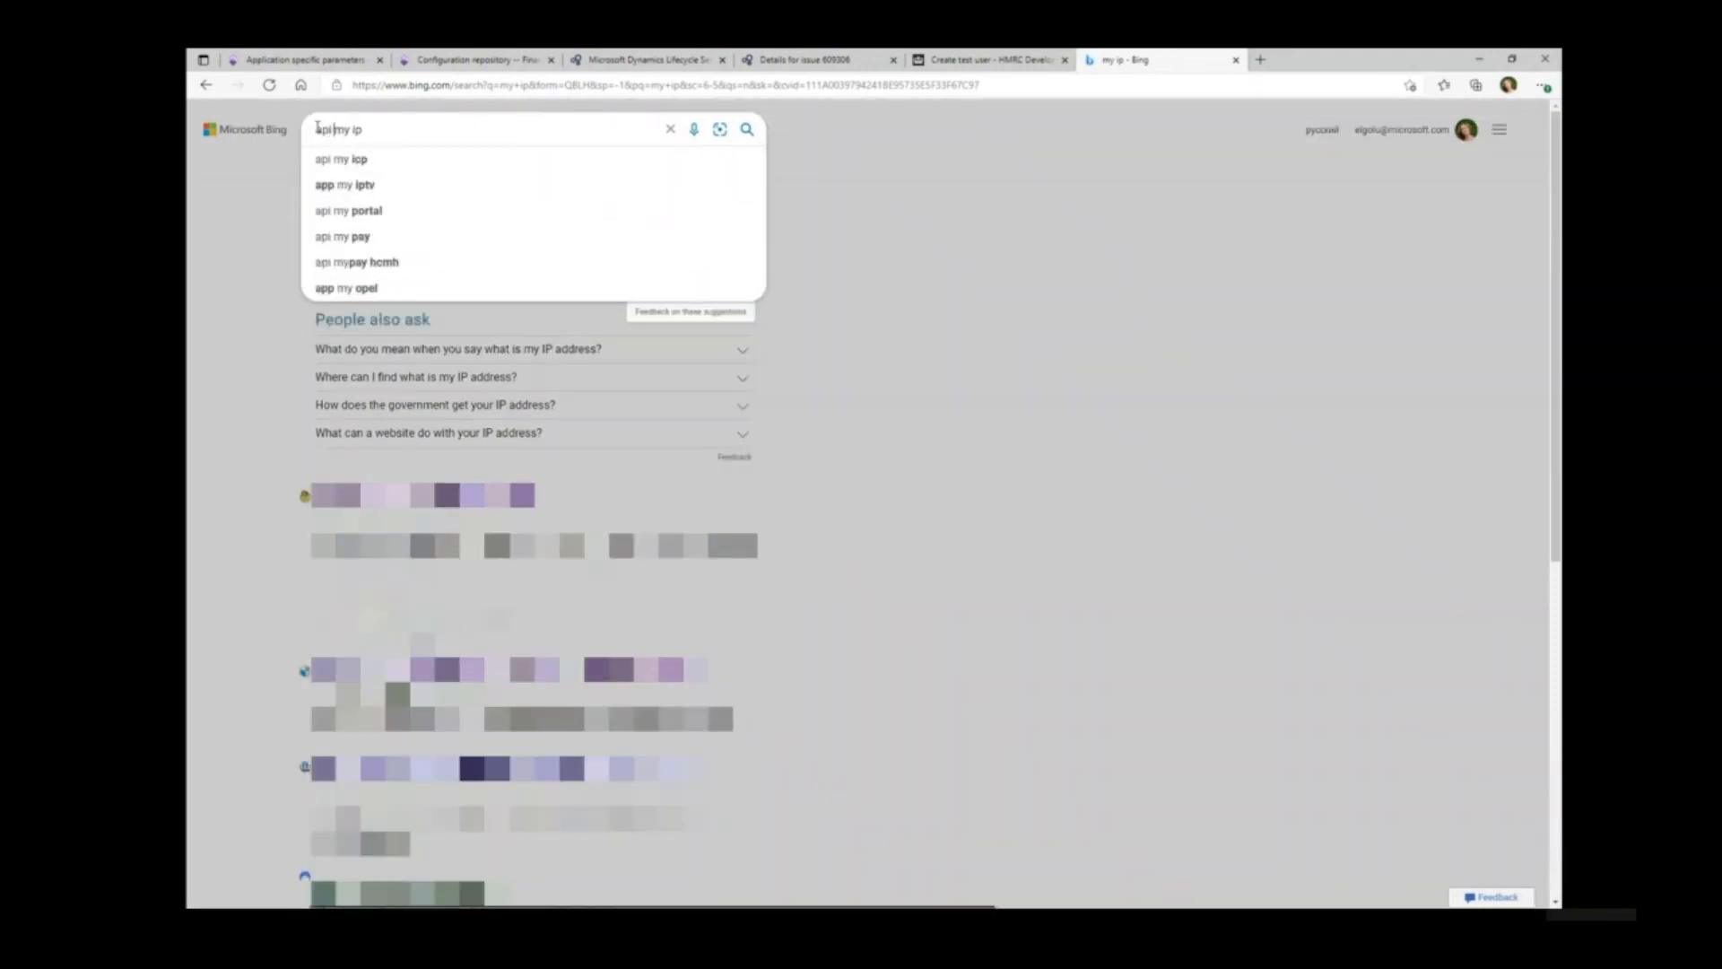
key("Delete")
key("Delete")
type("public")
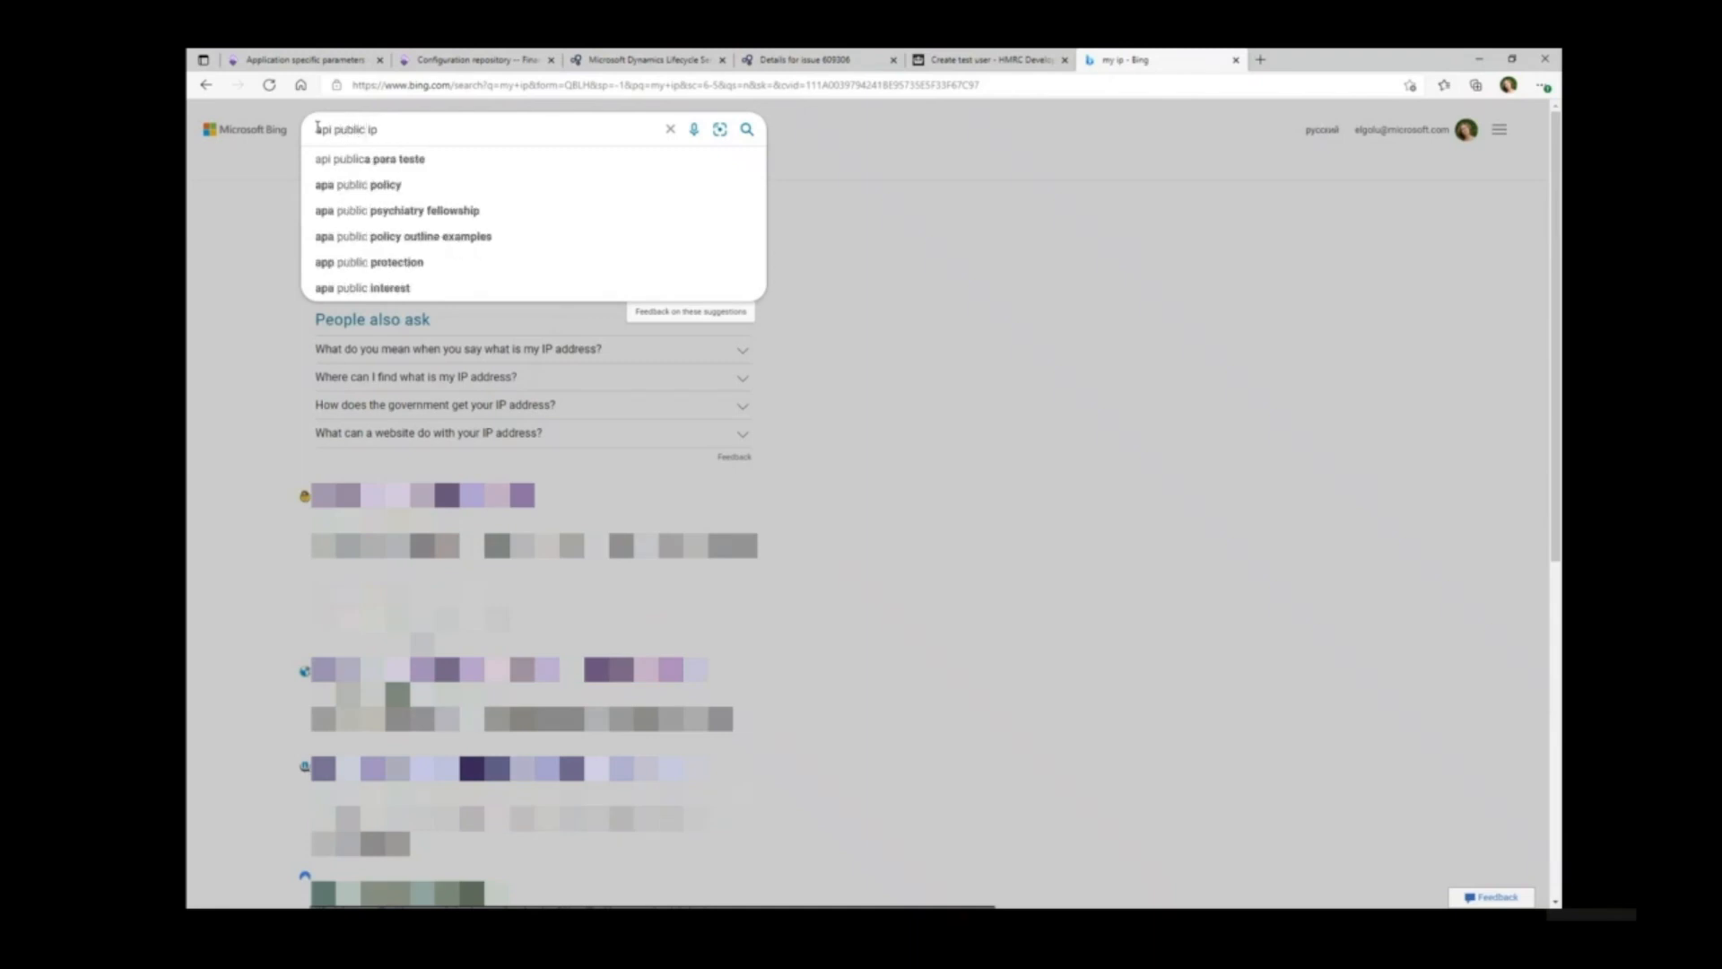
key("Return")
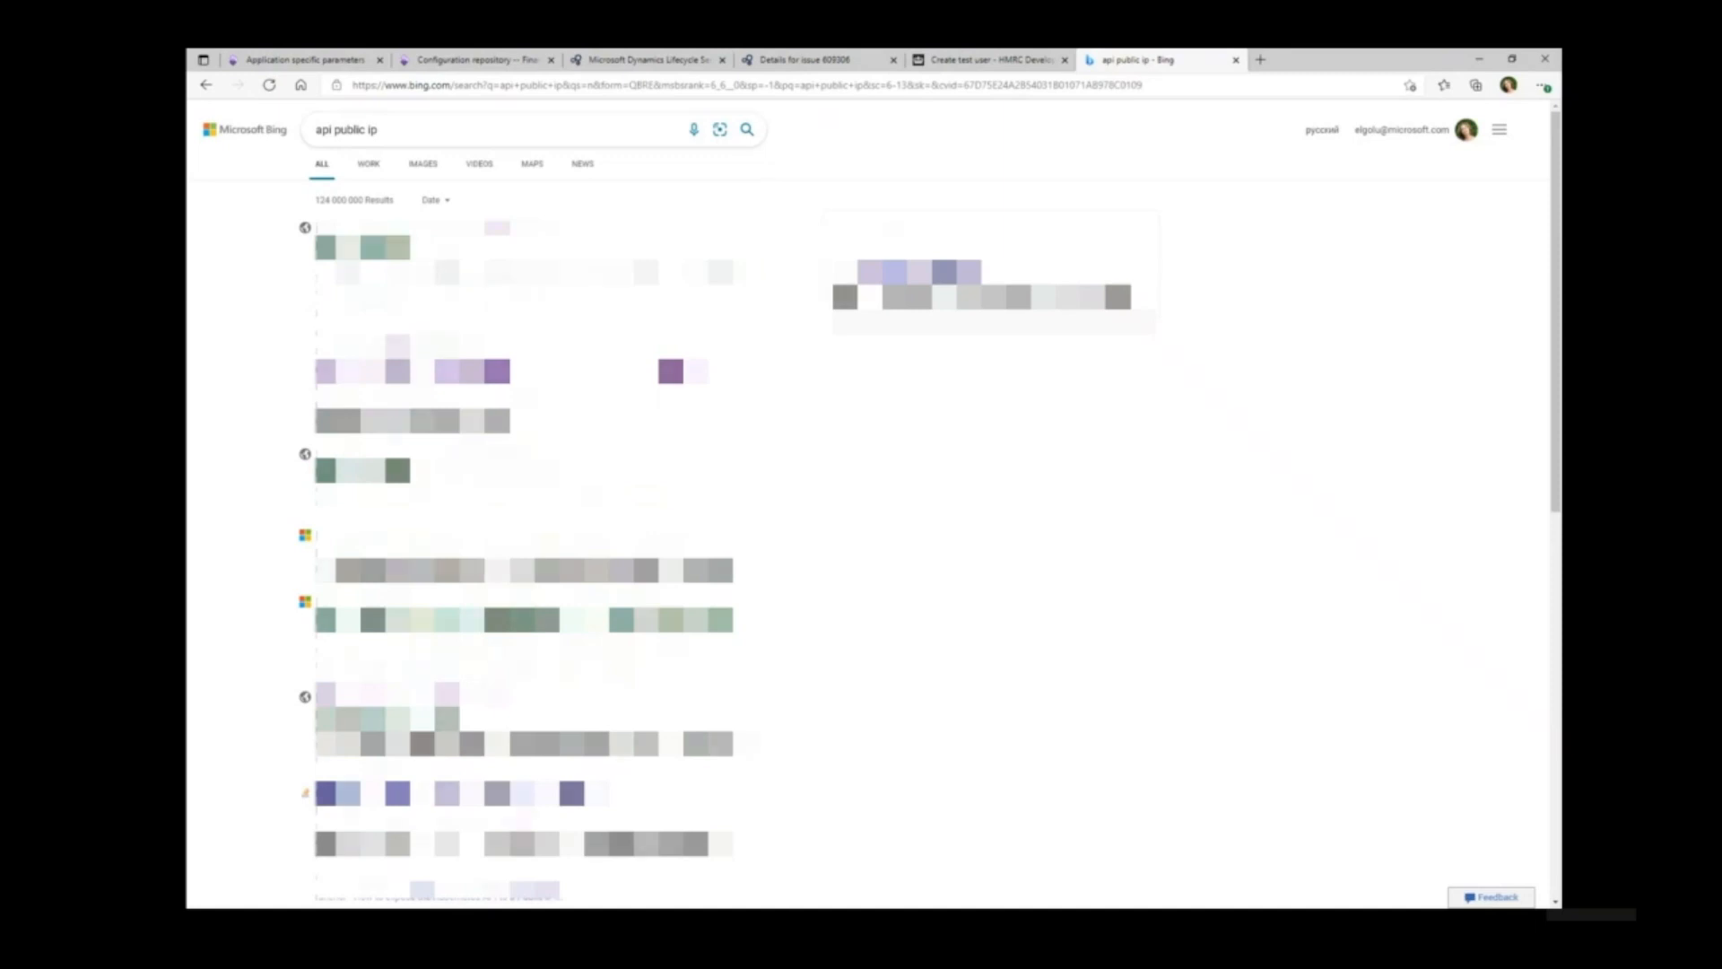
left_click(326, 63)
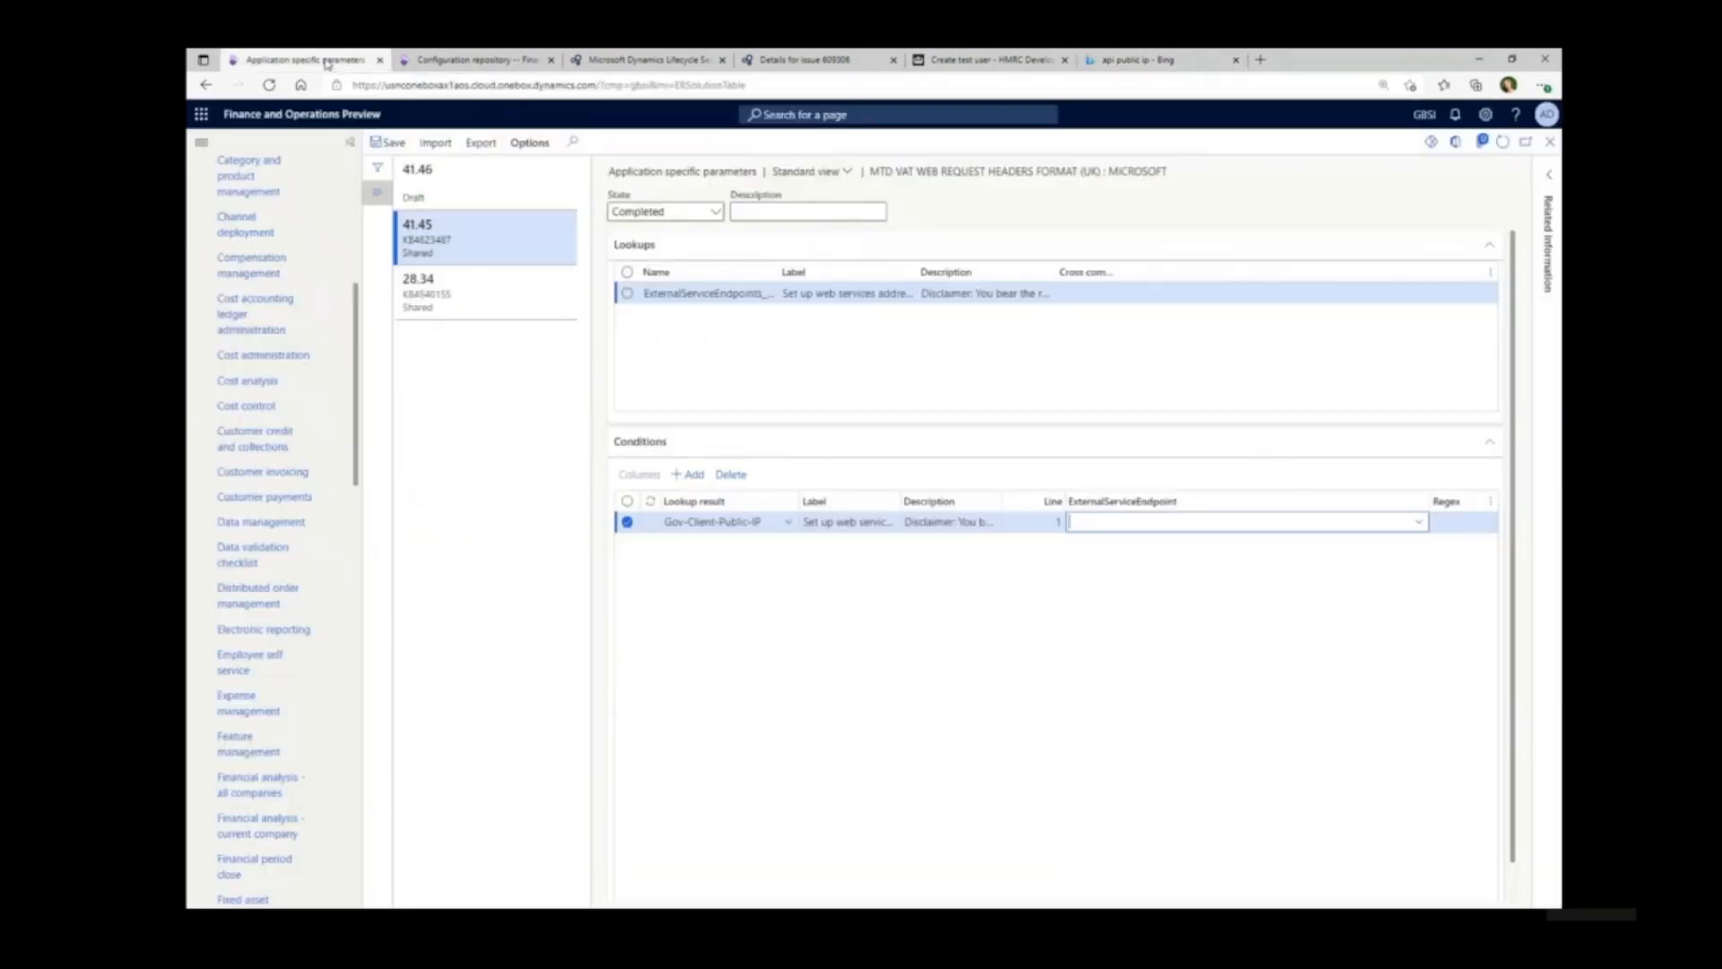
key("alt+Tab")
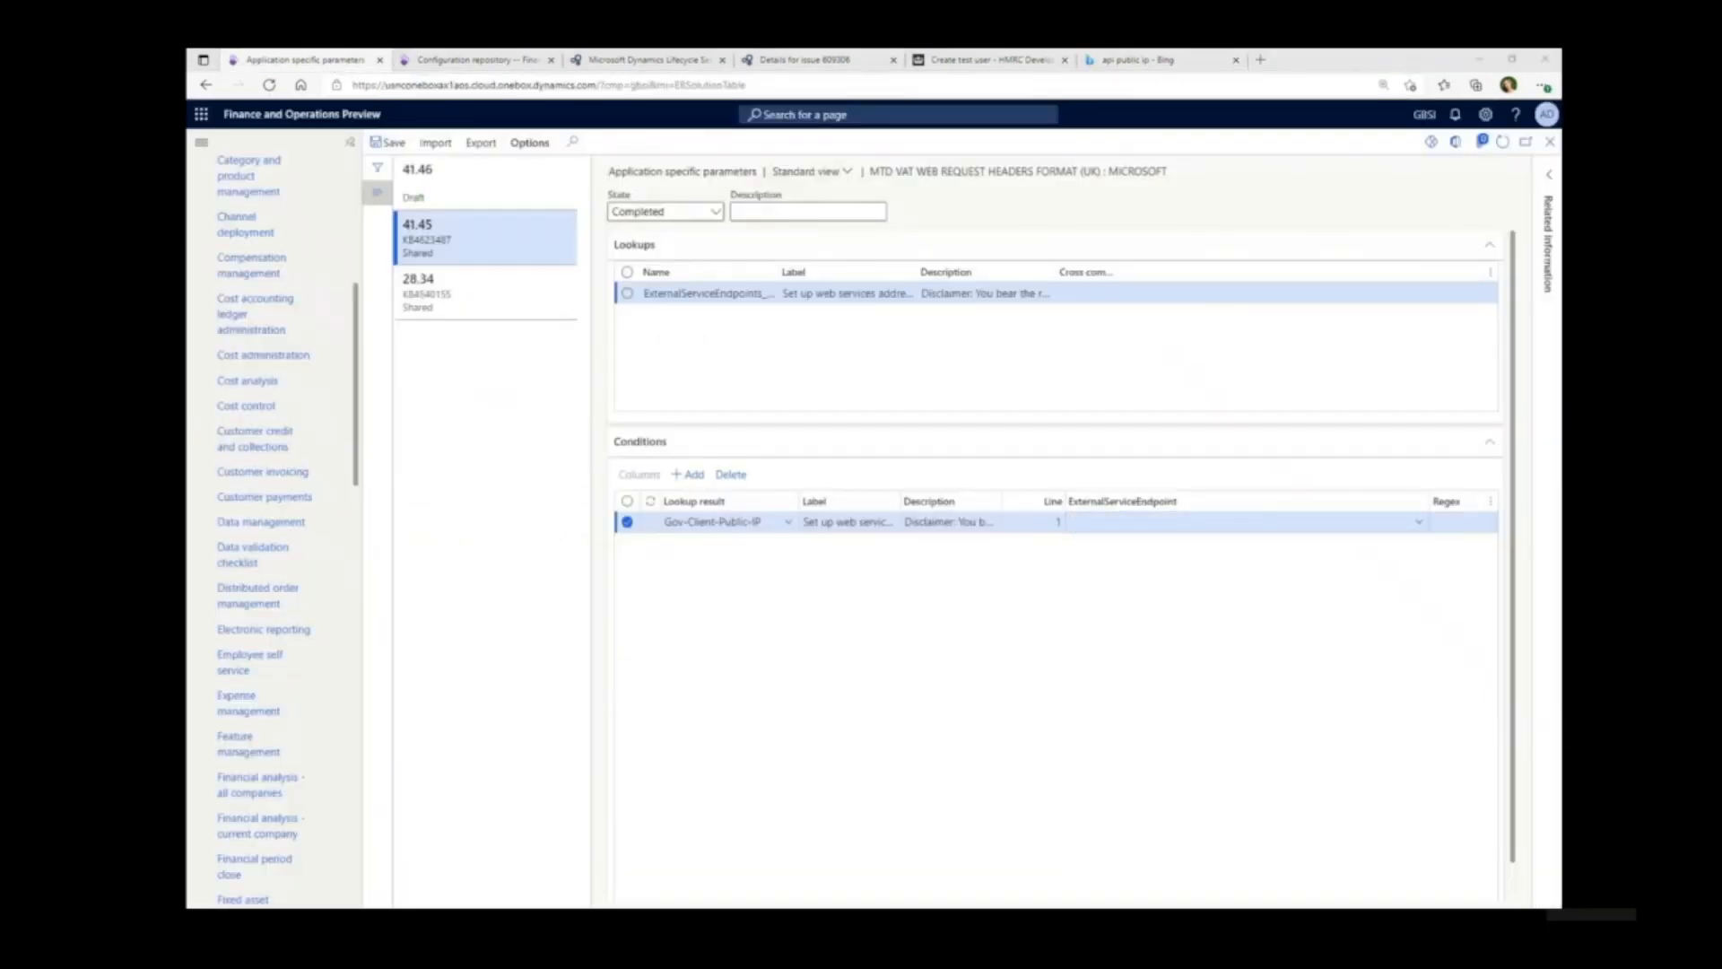
left_click(1098, 524)
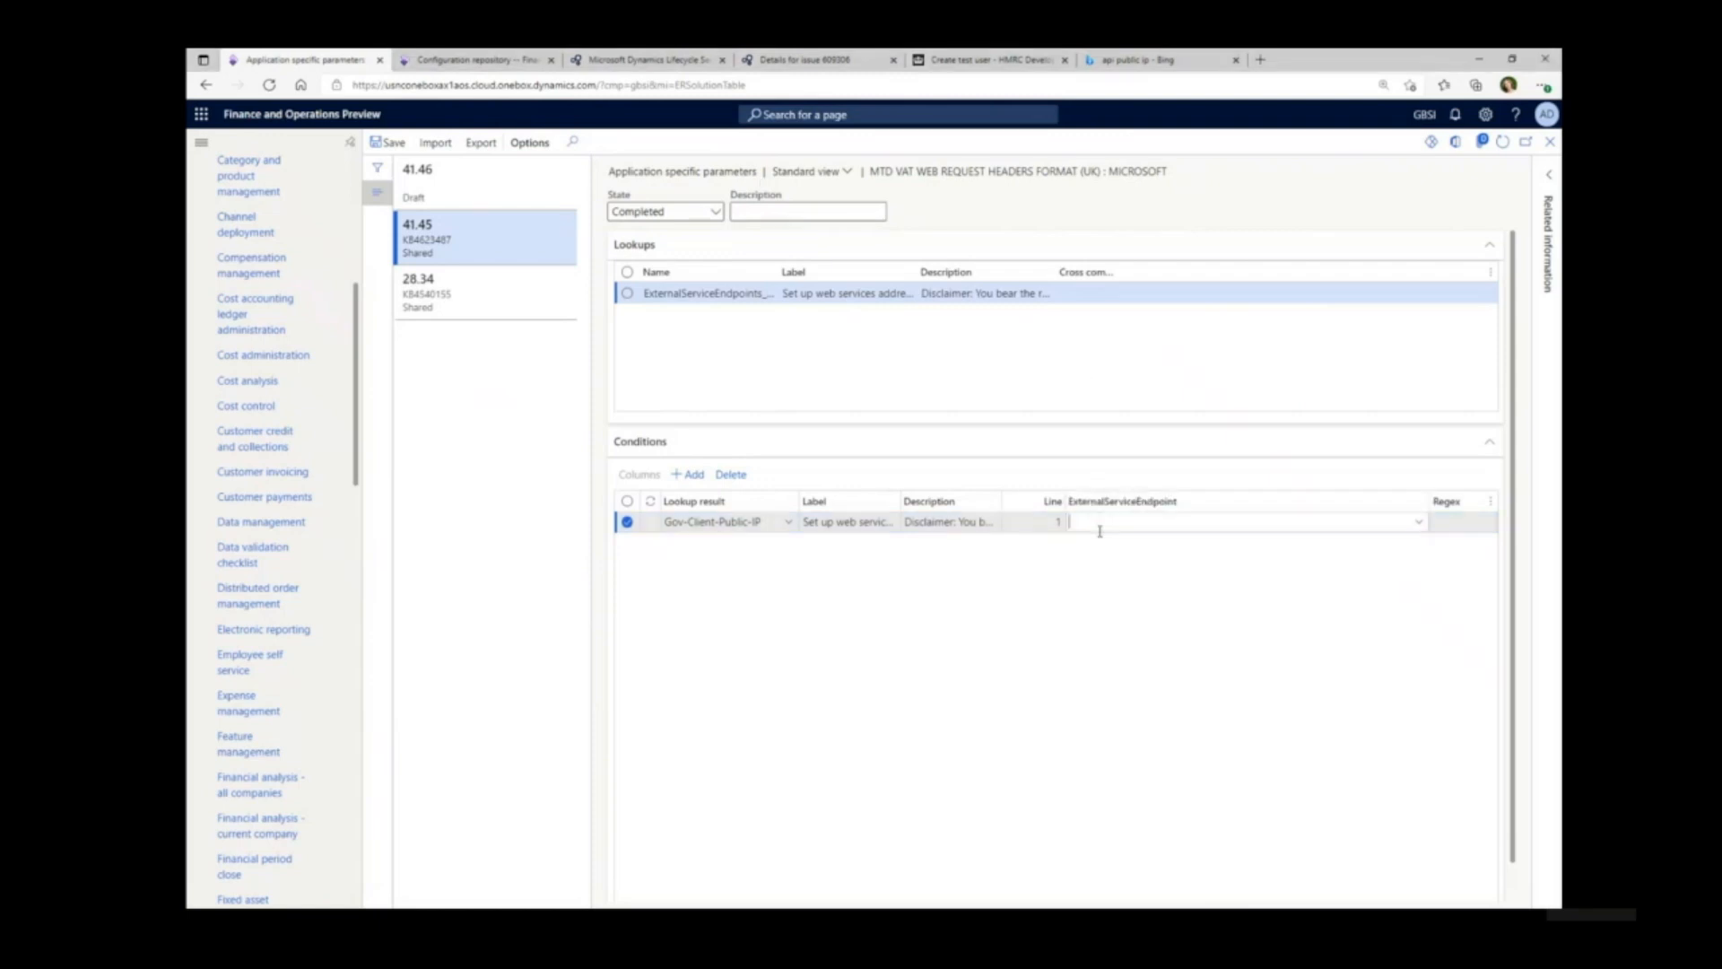
type("h")
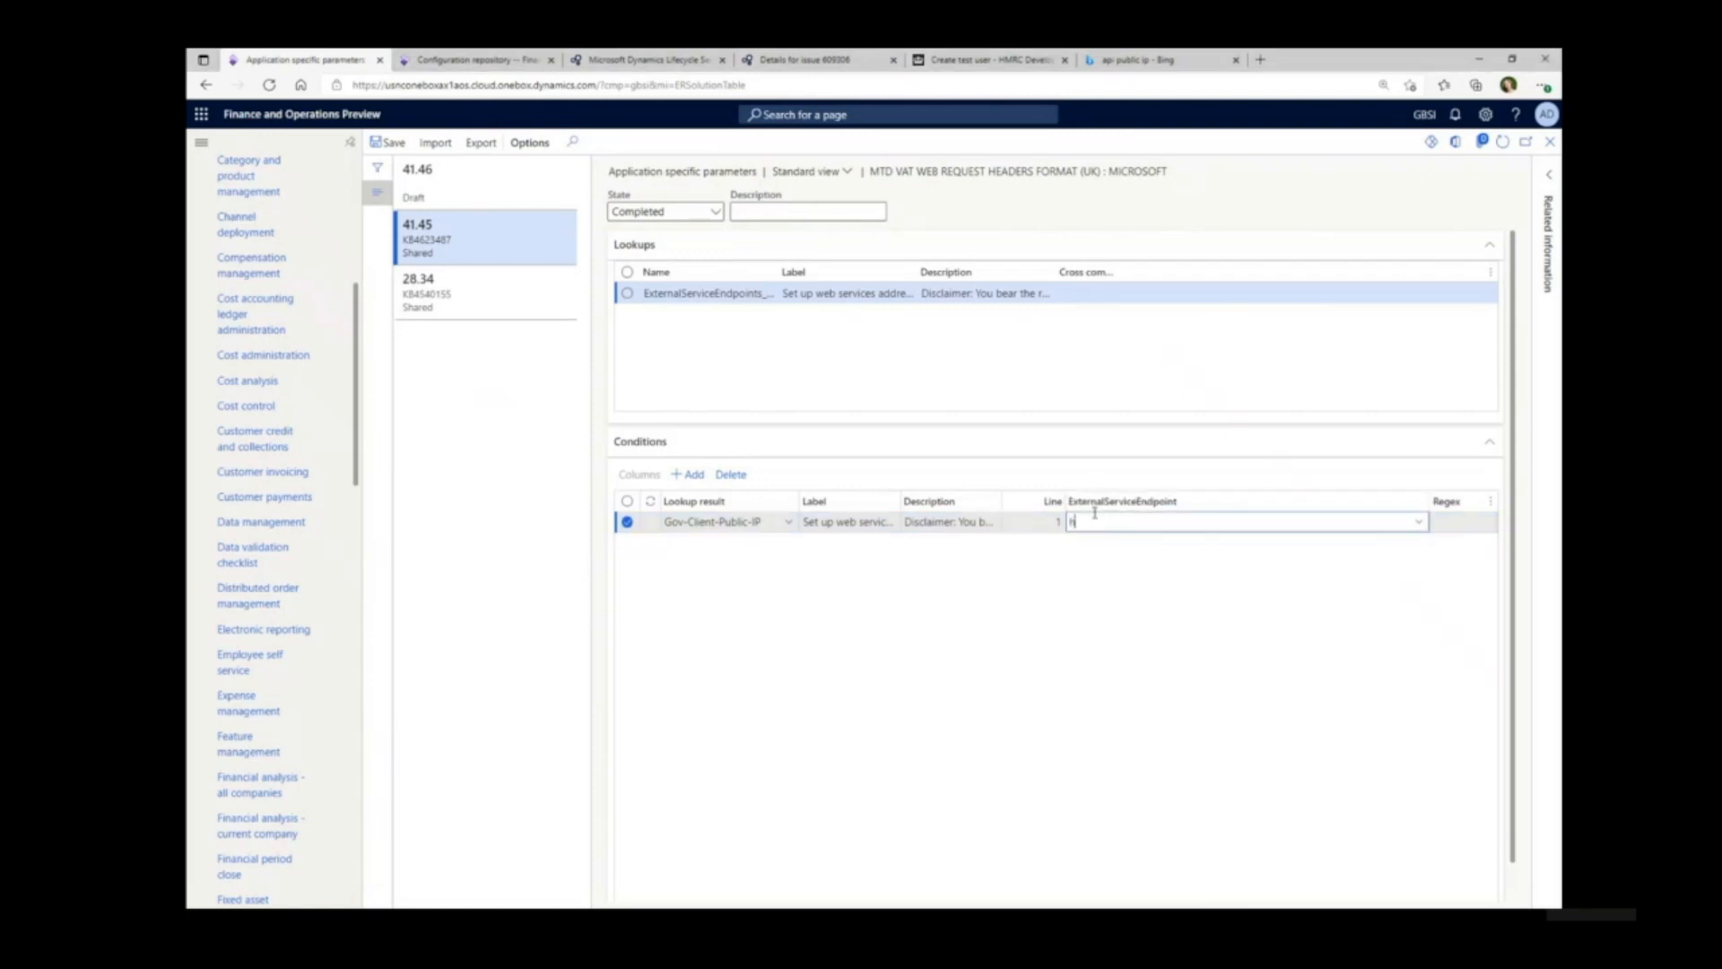
type("ttps:/")
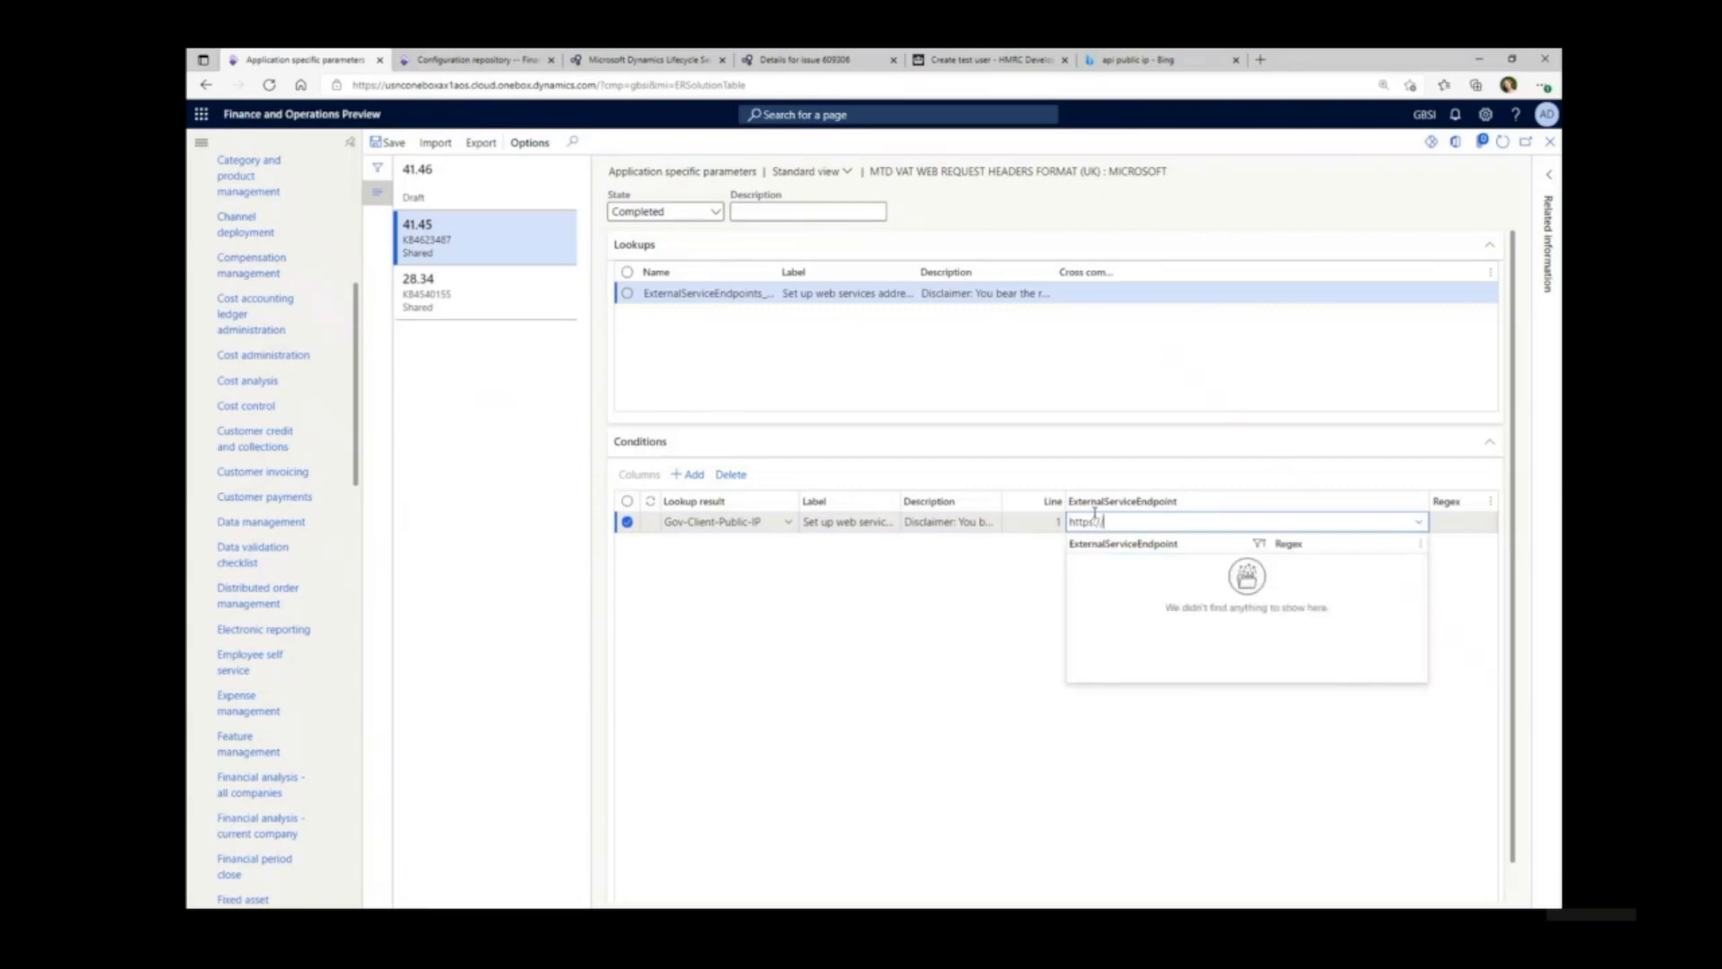
type("/")
key("ctrl+v")
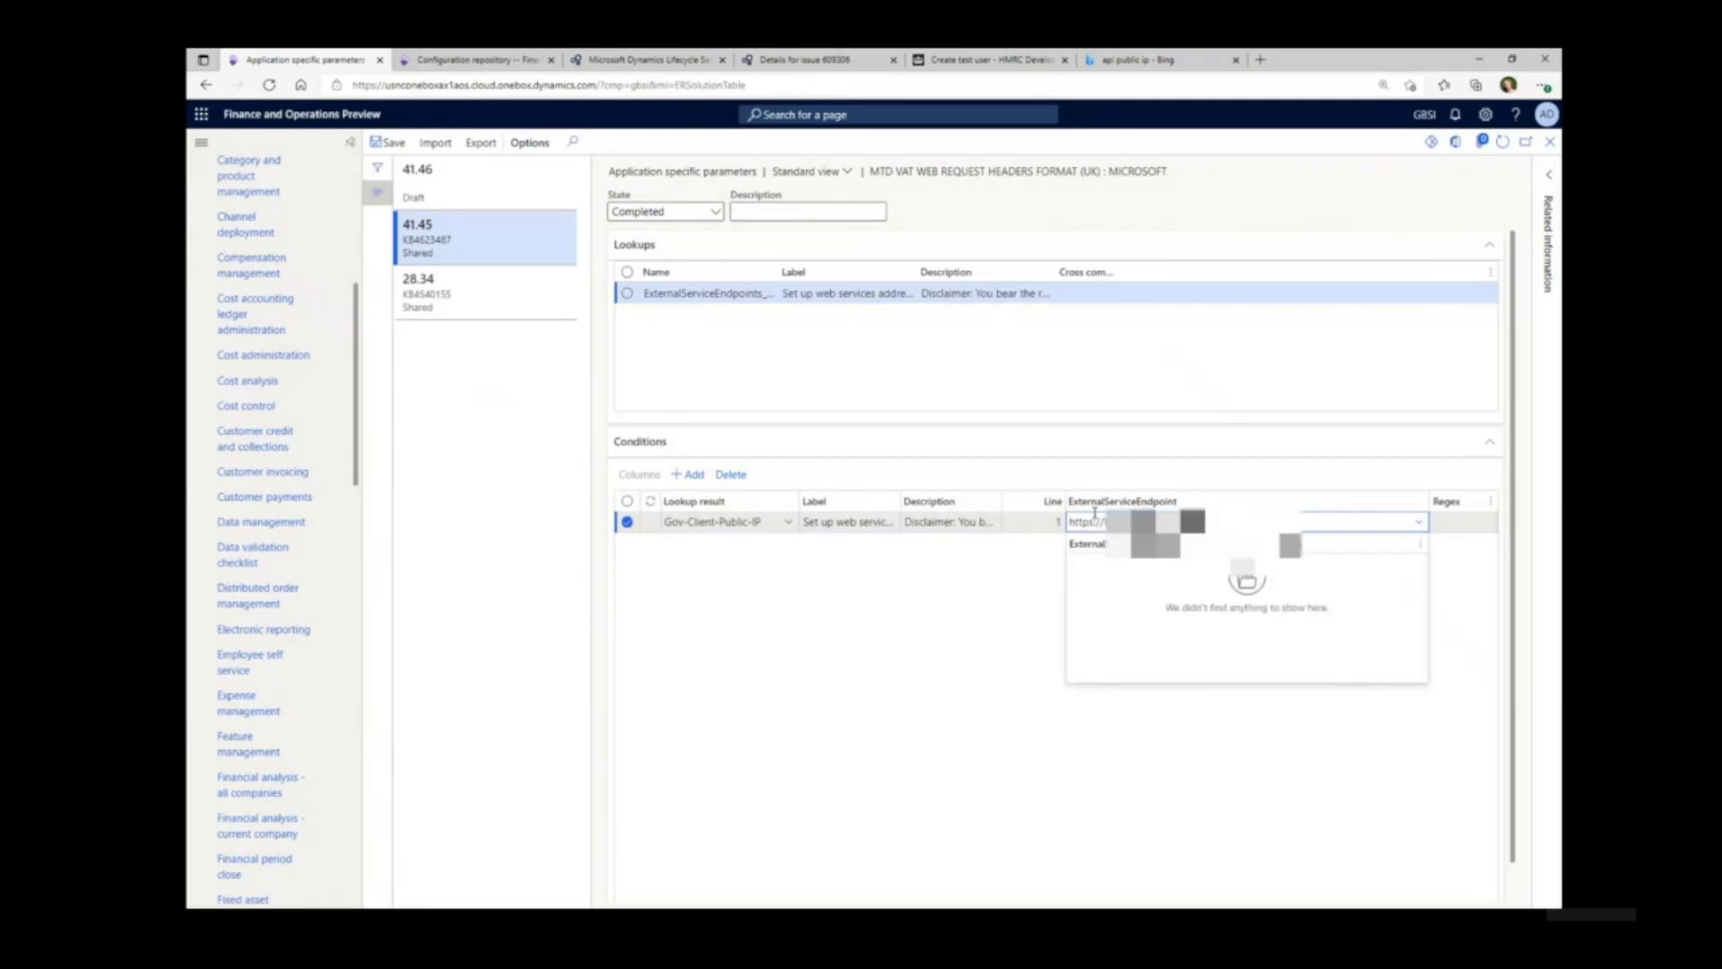
double_click(1119, 522)
key("BackSpace")
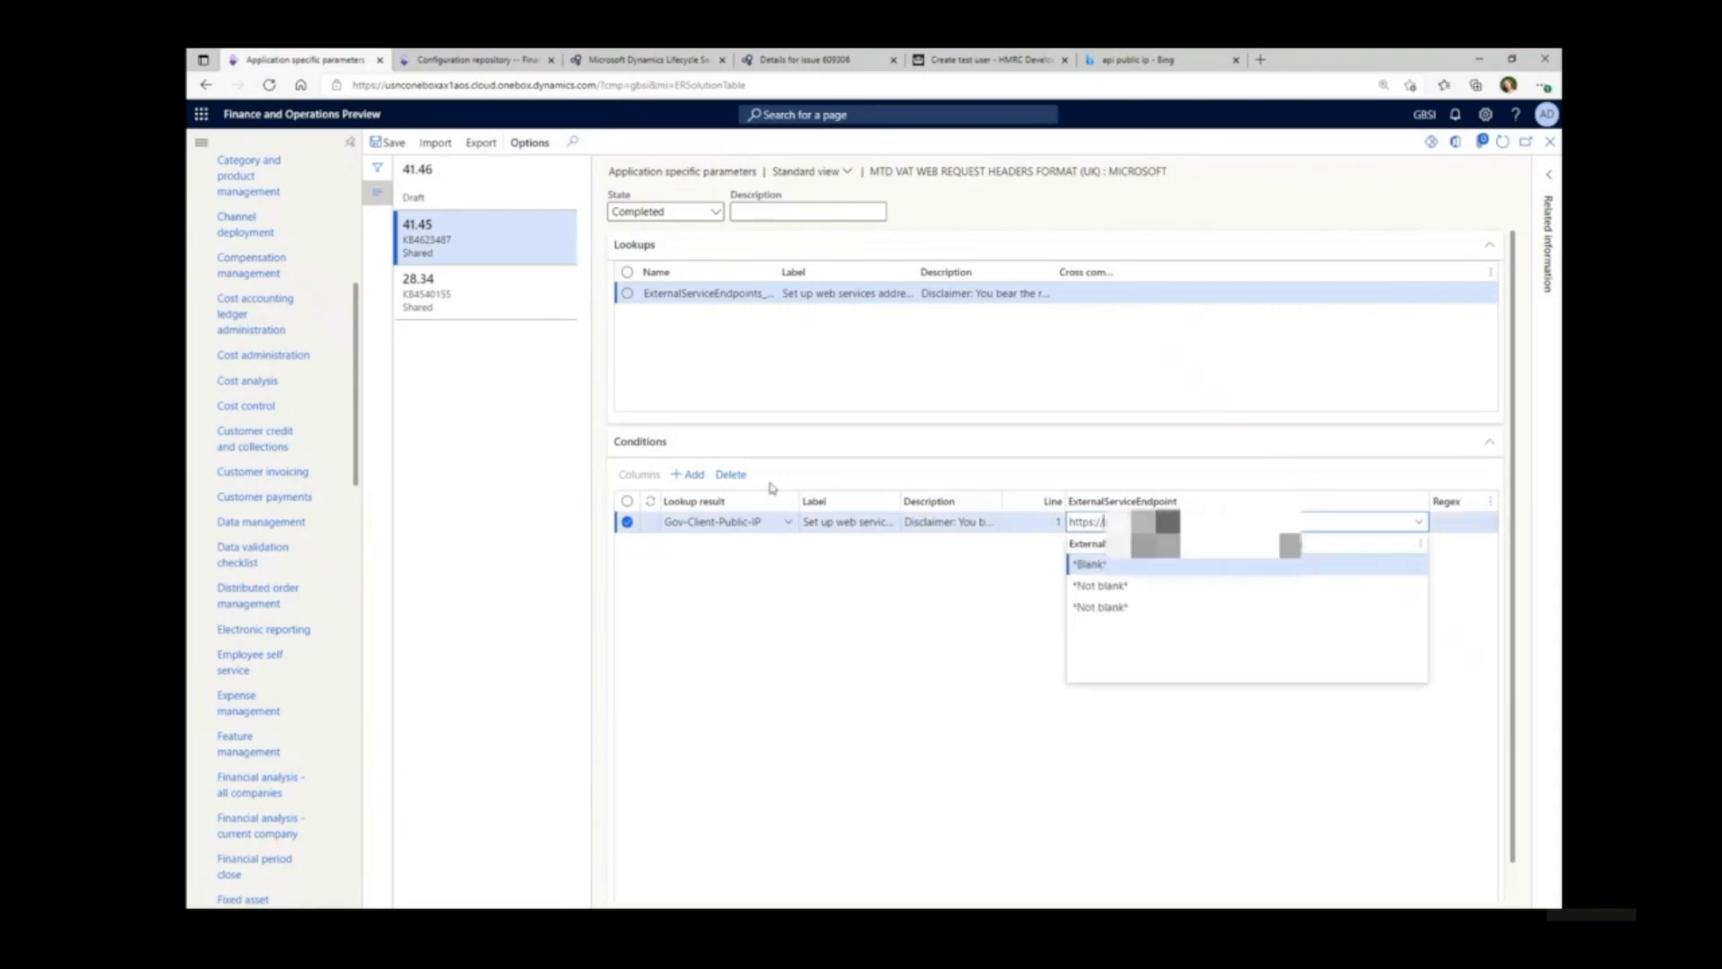
left_click(687, 474)
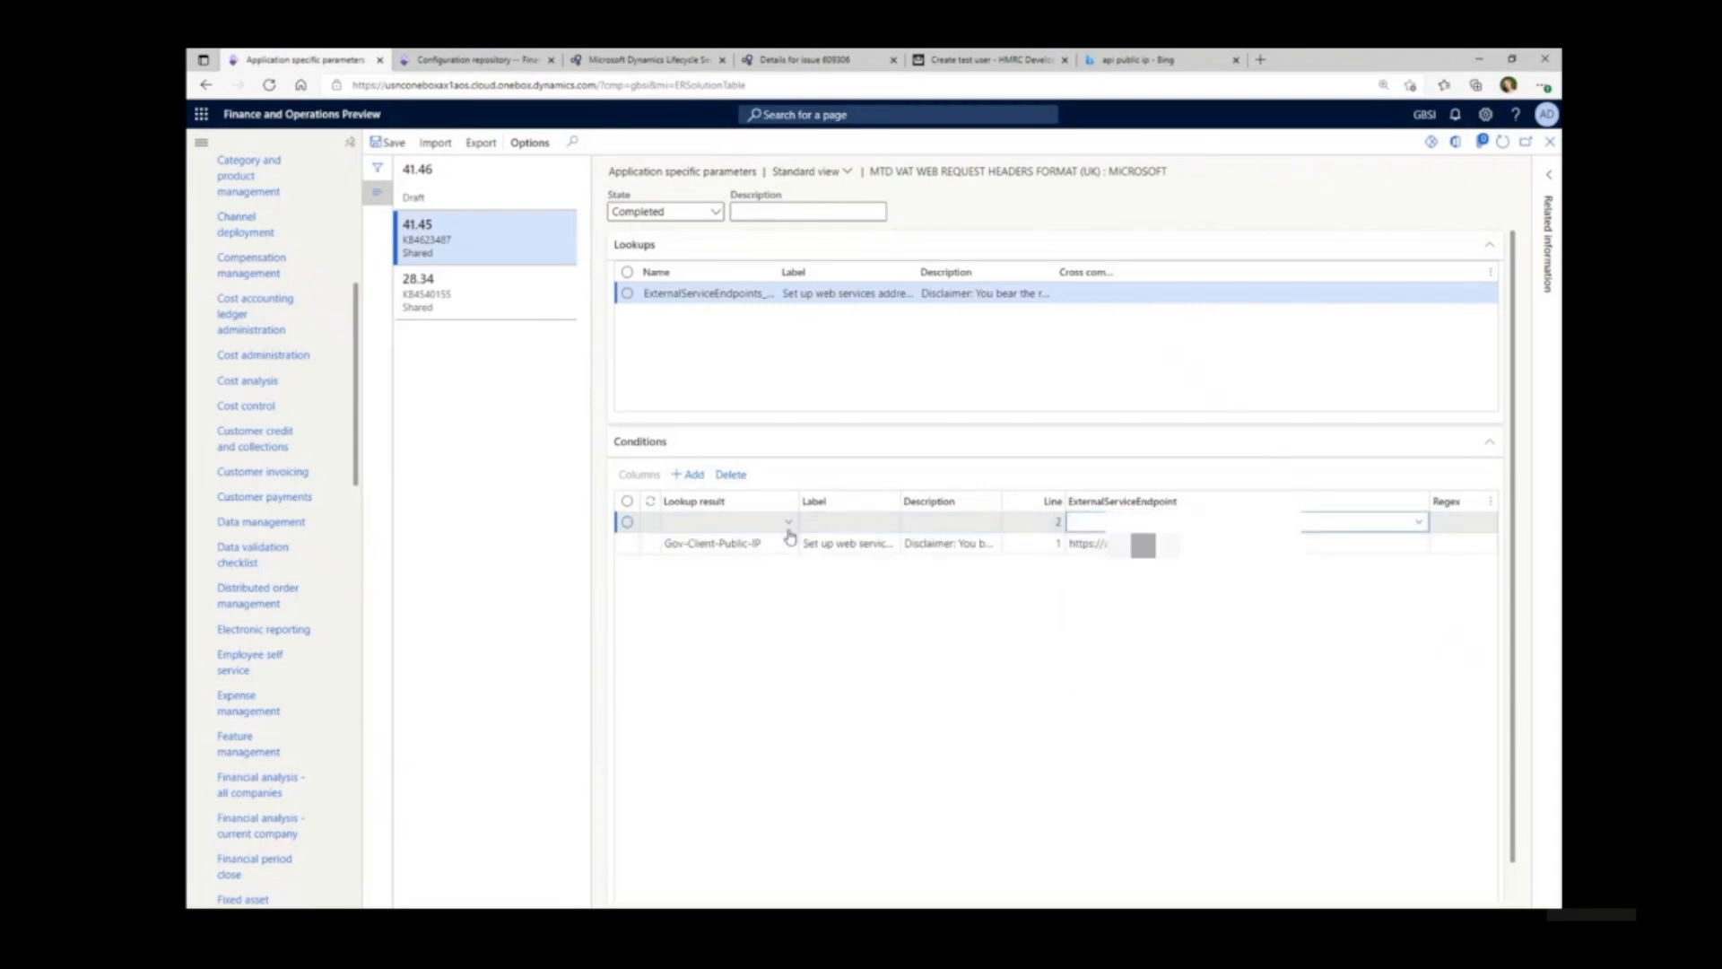
left_click(789, 521)
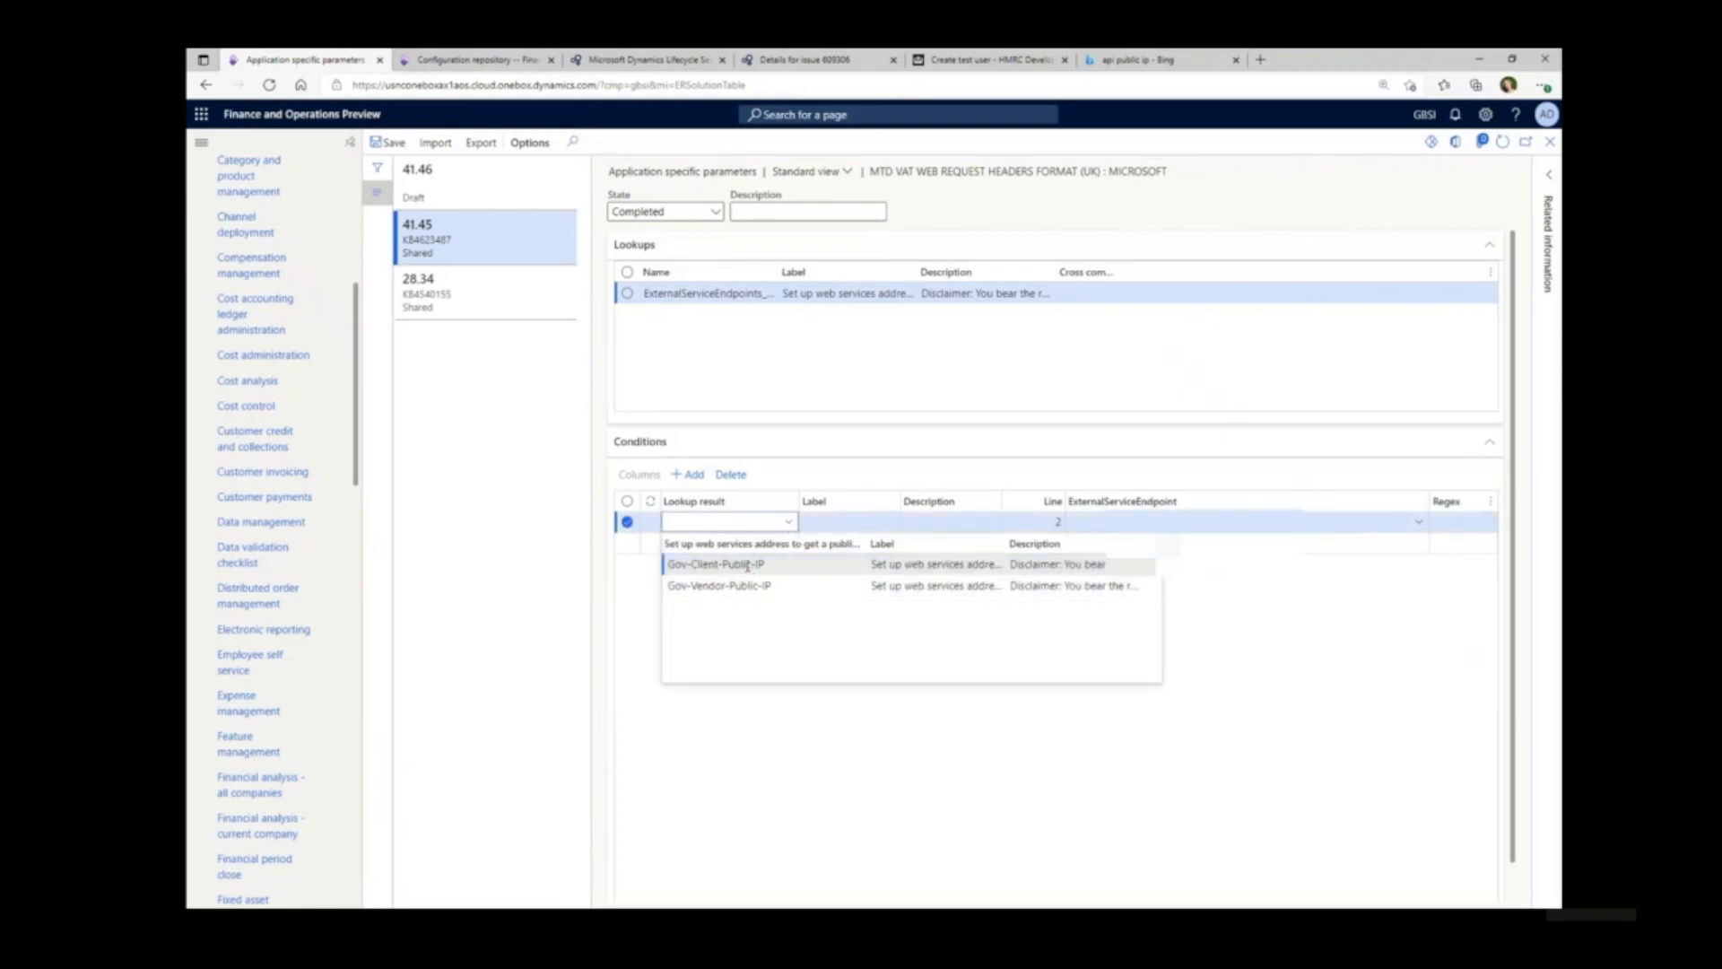
left_click(753, 564)
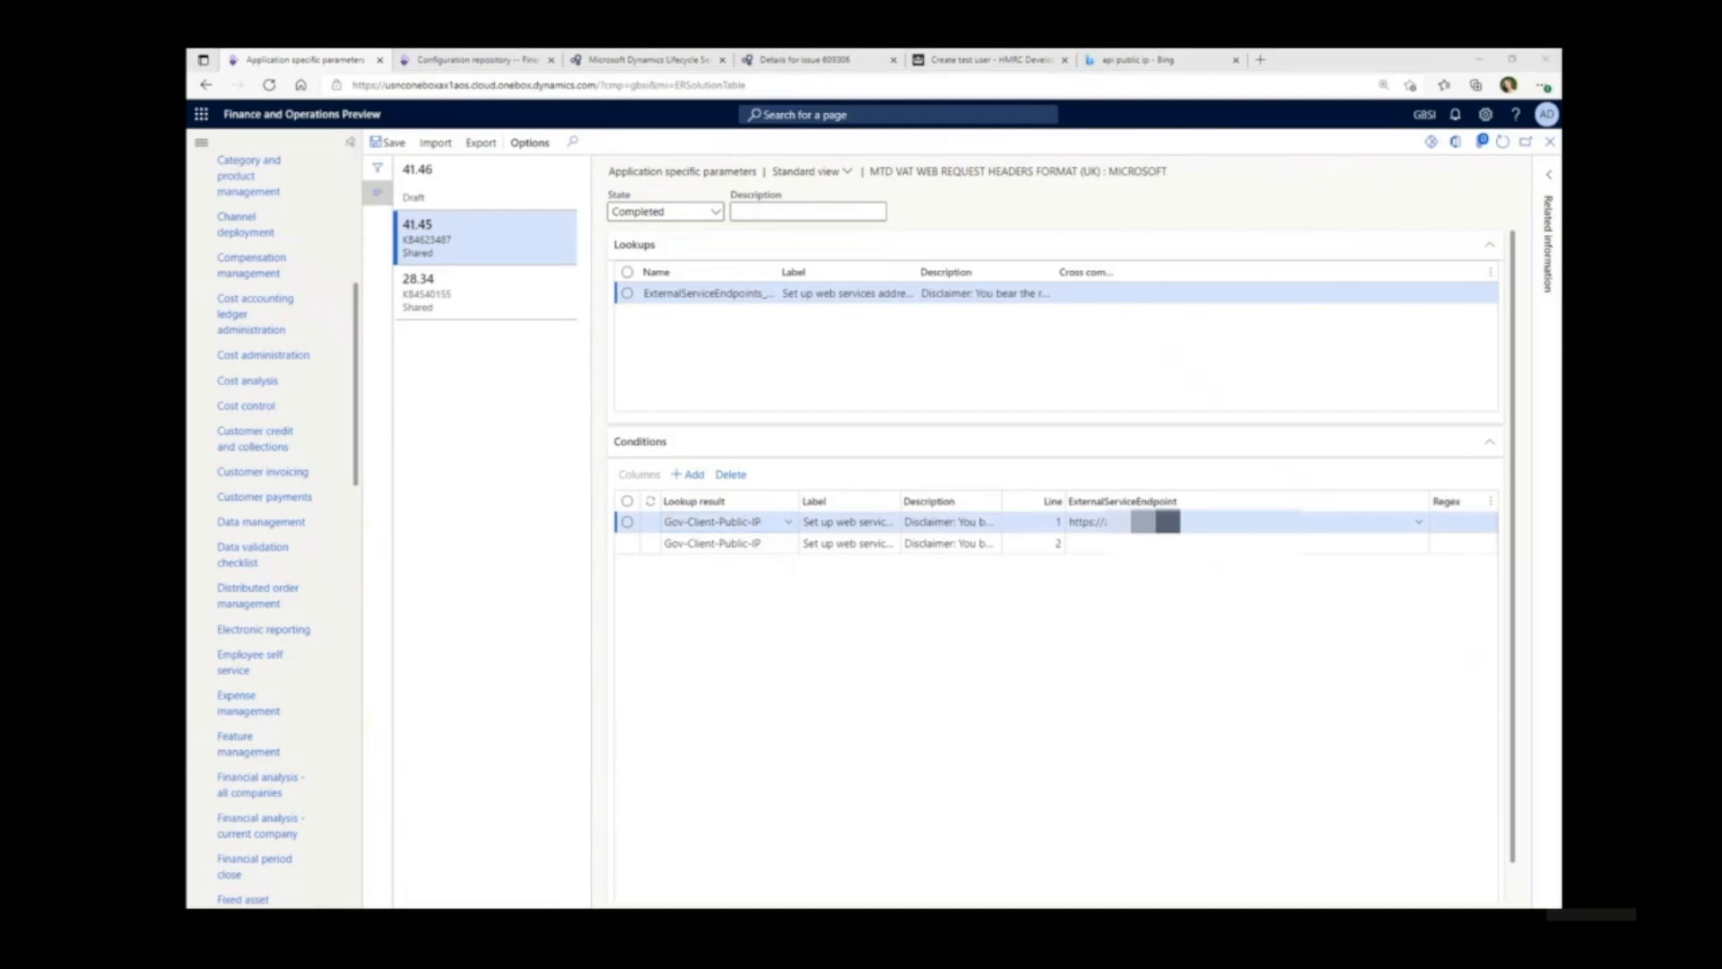
left_click(1255, 544)
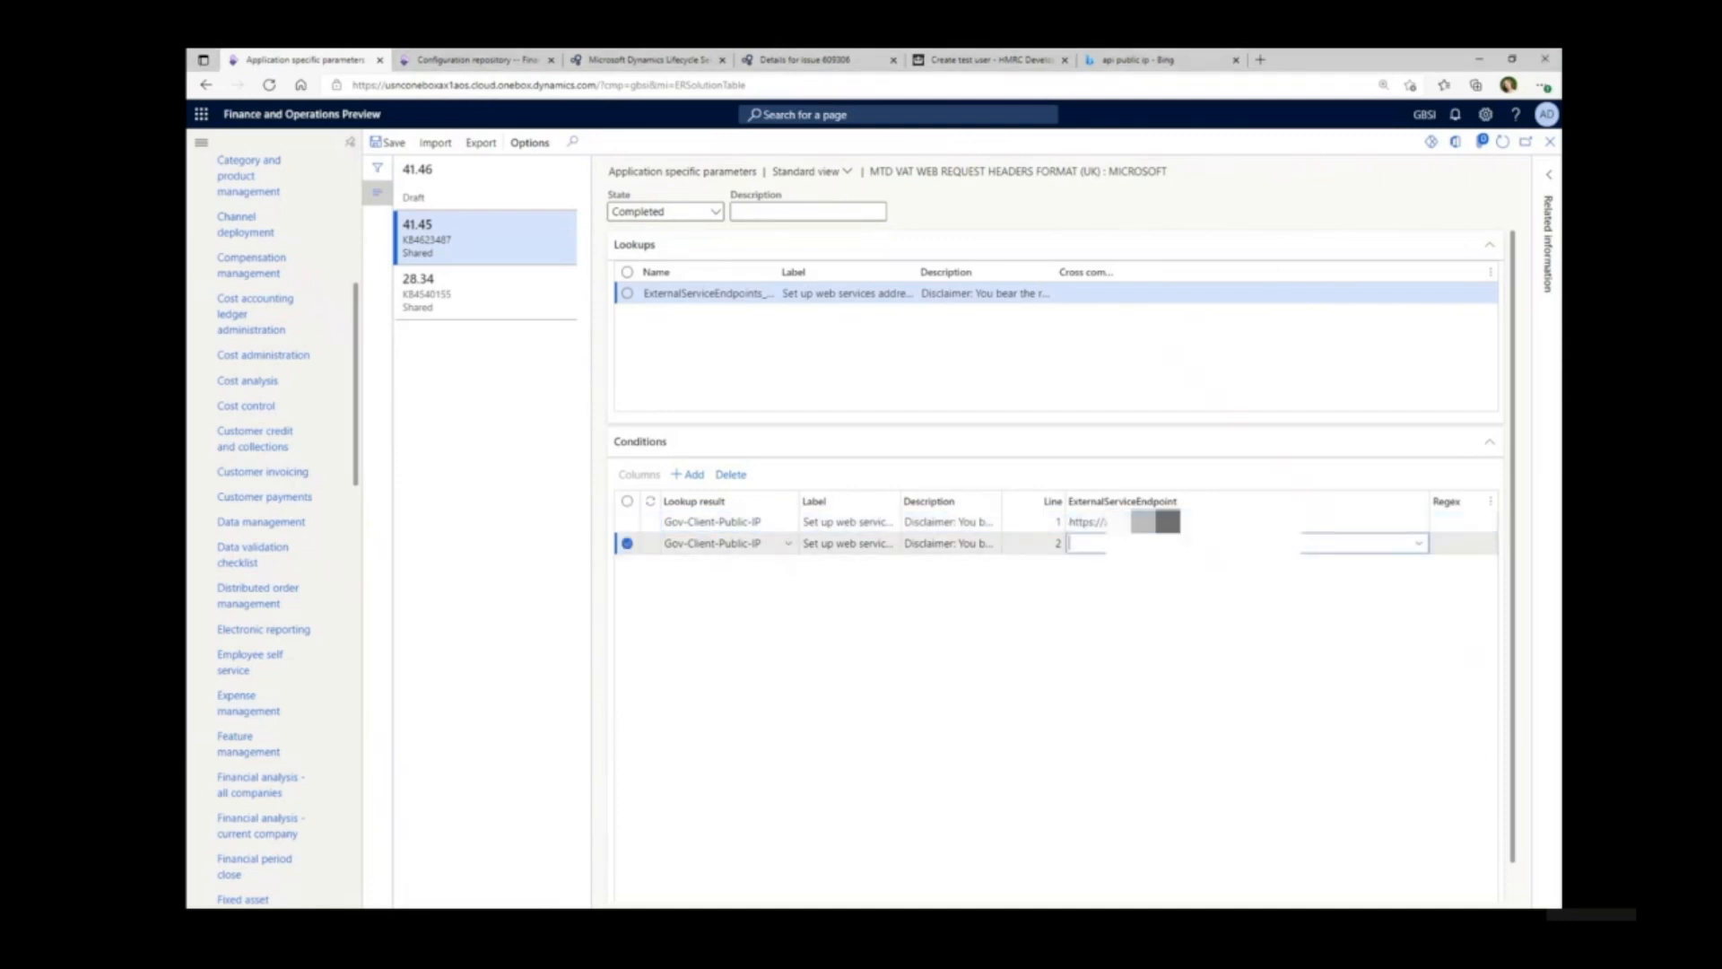
key("ctrl+v")
left_click(693, 477)
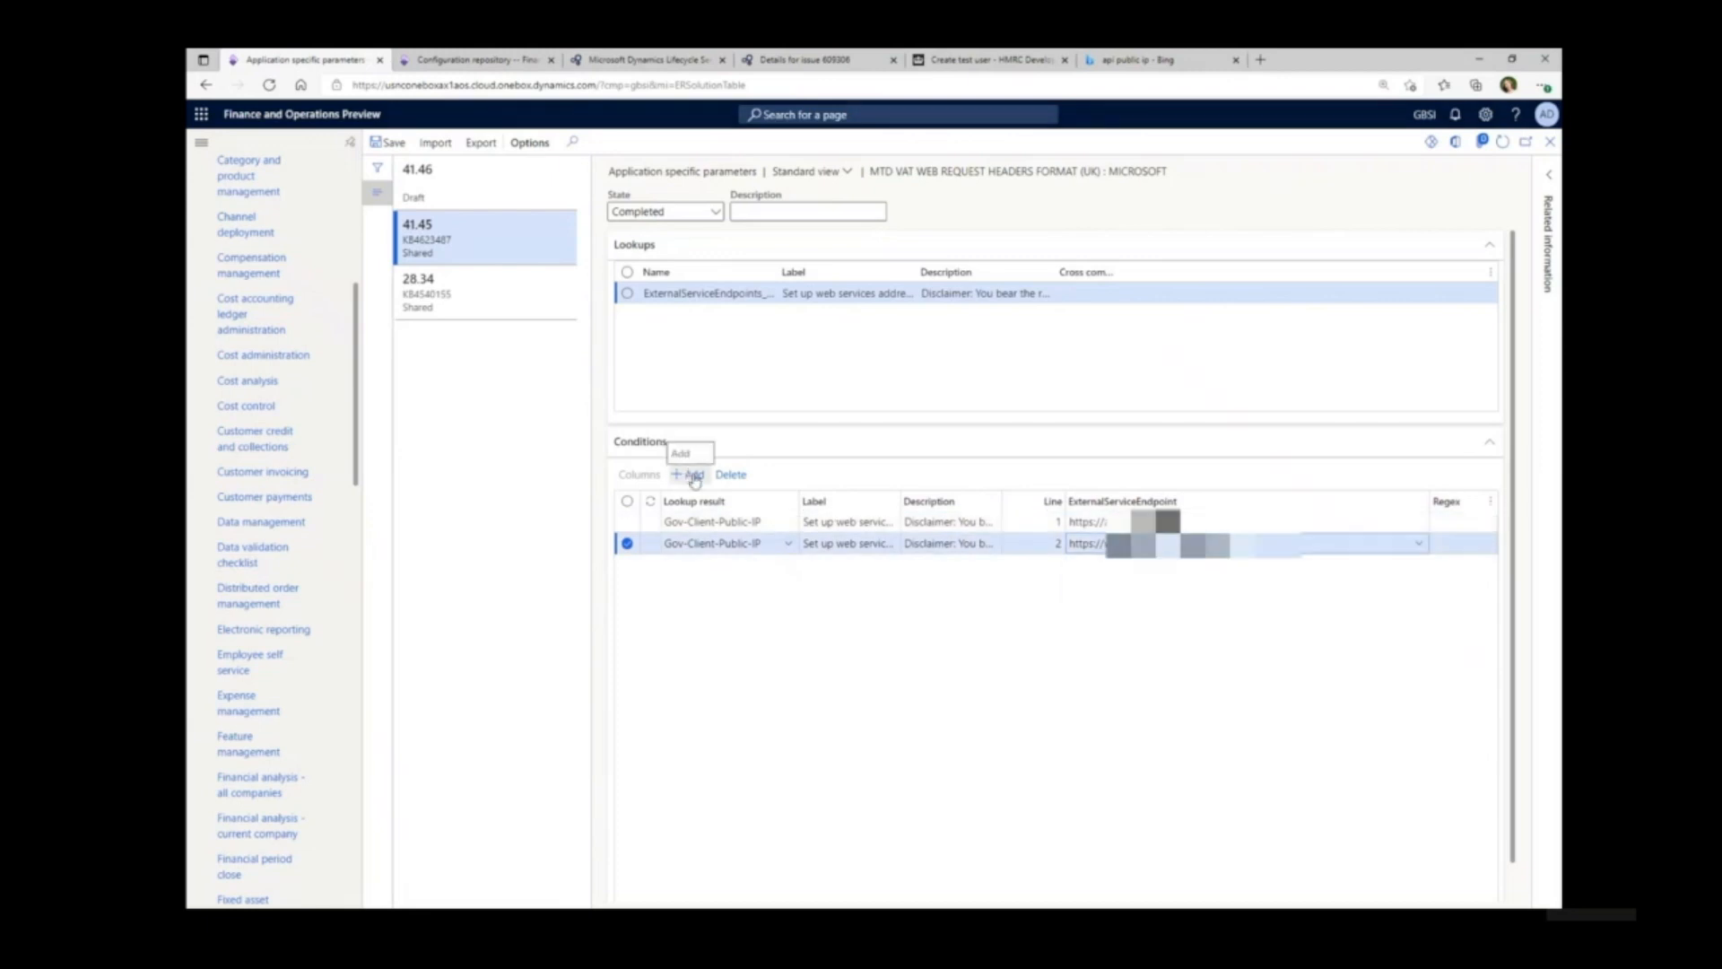
left_click(695, 477)
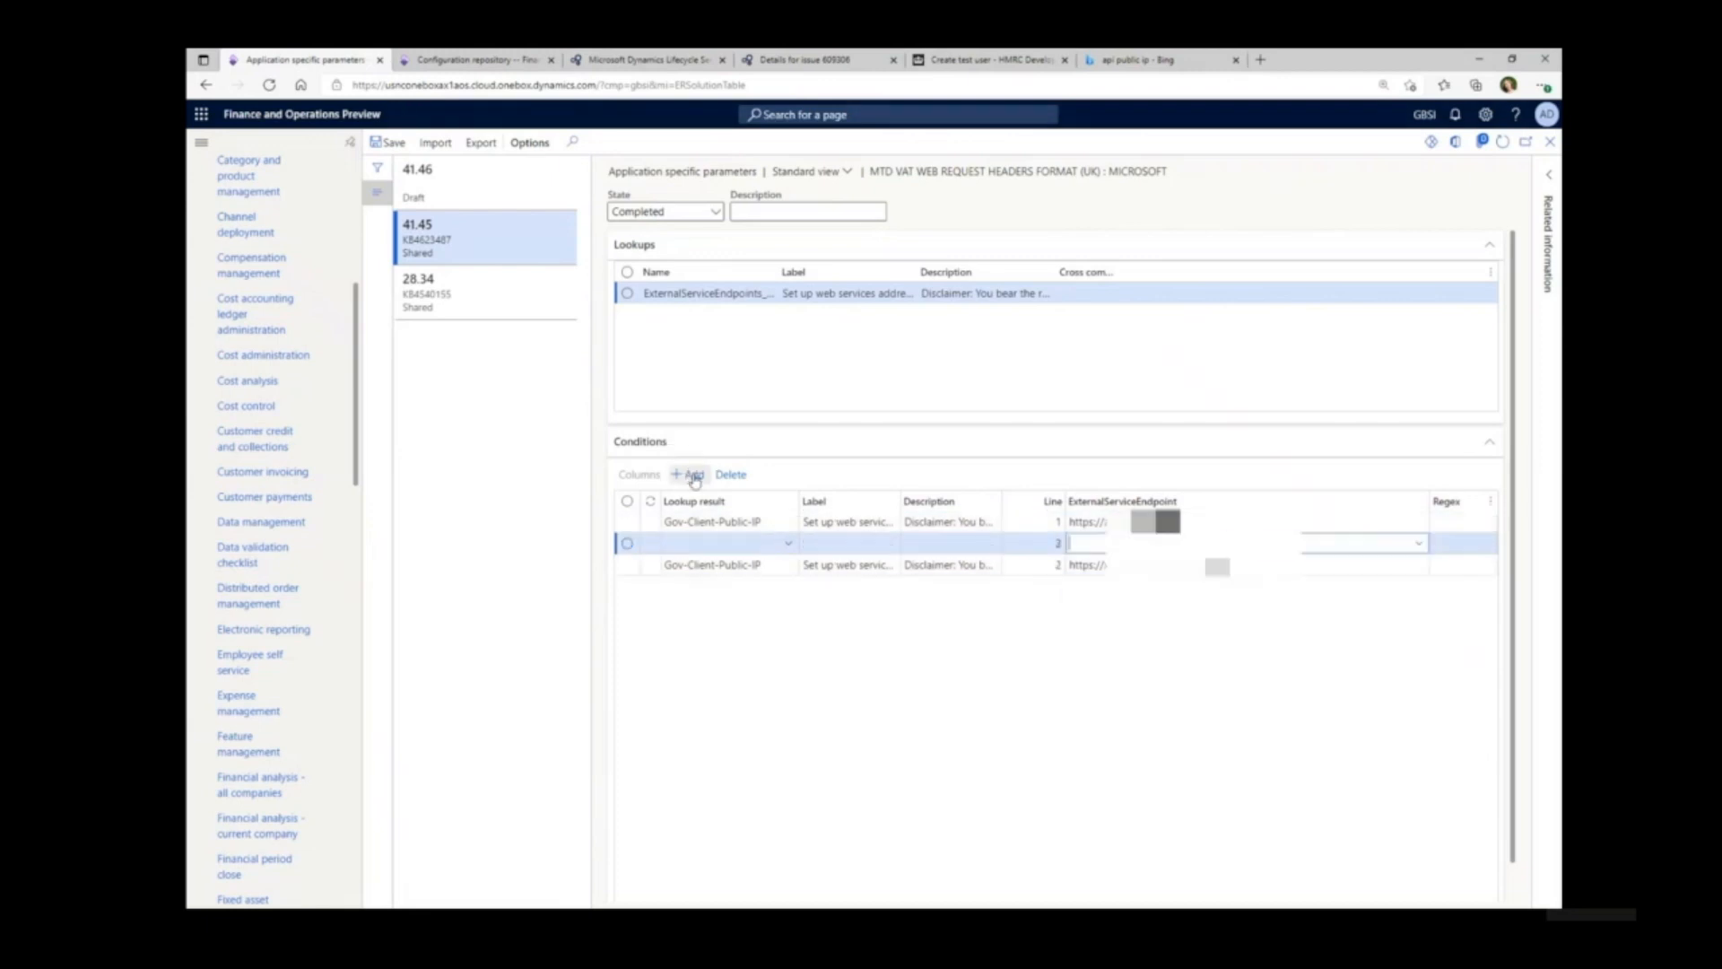
left_click(787, 544)
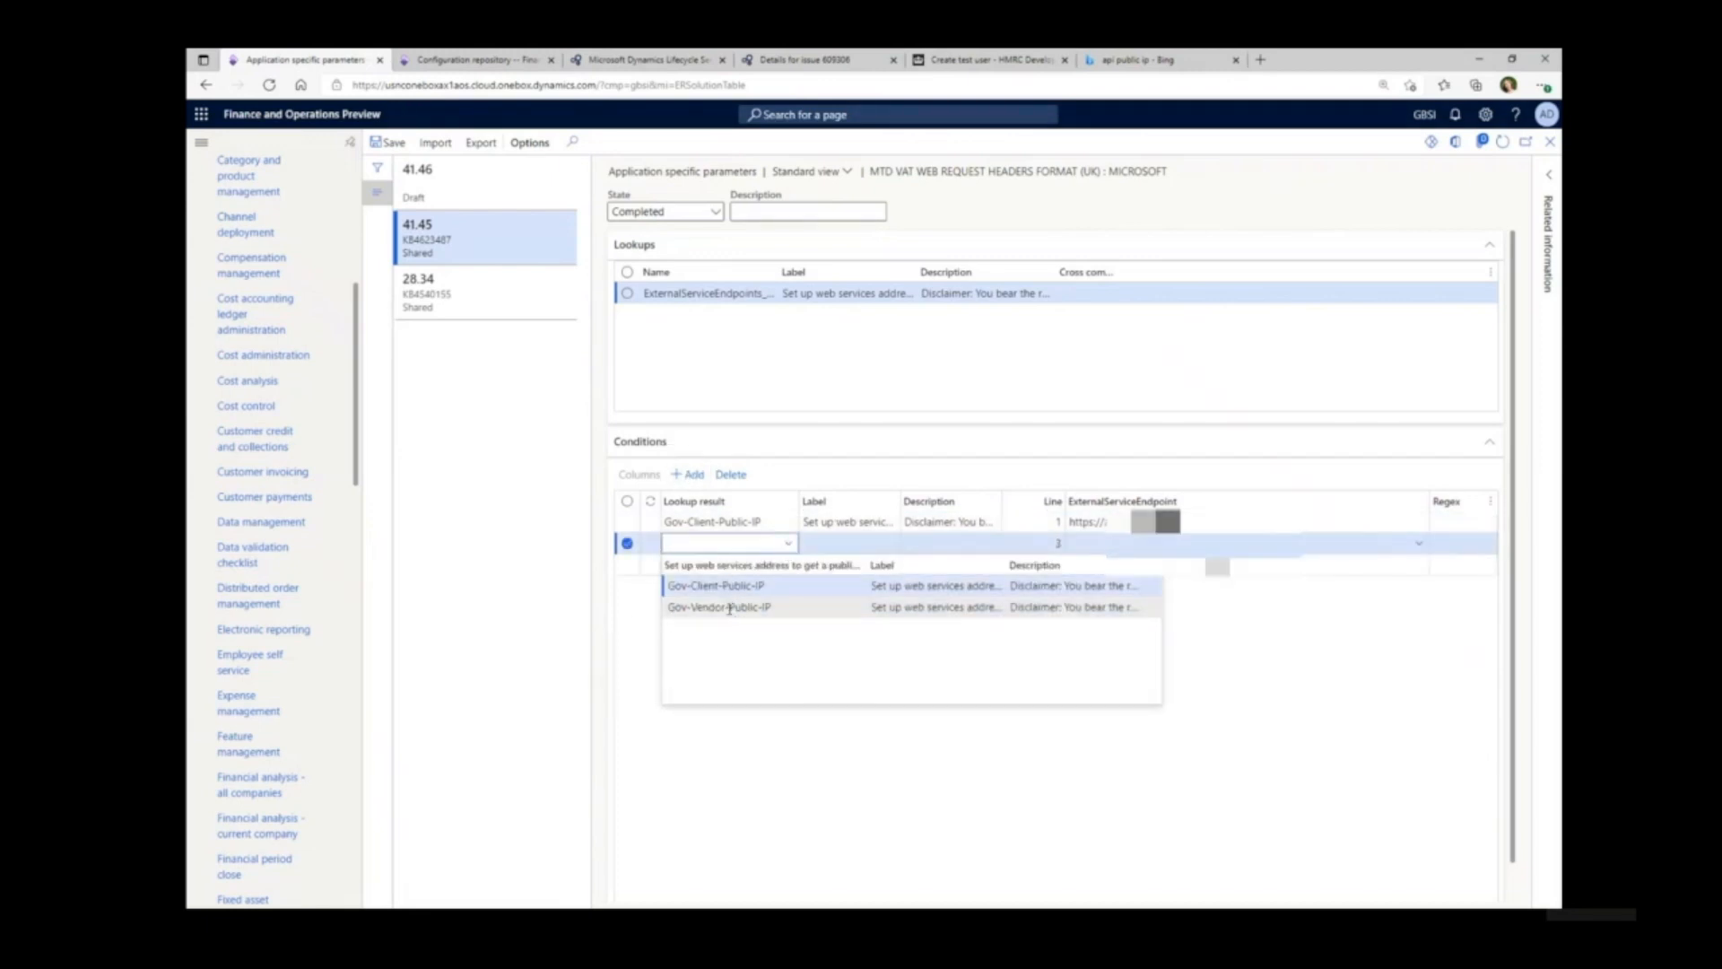
left_click(730, 609)
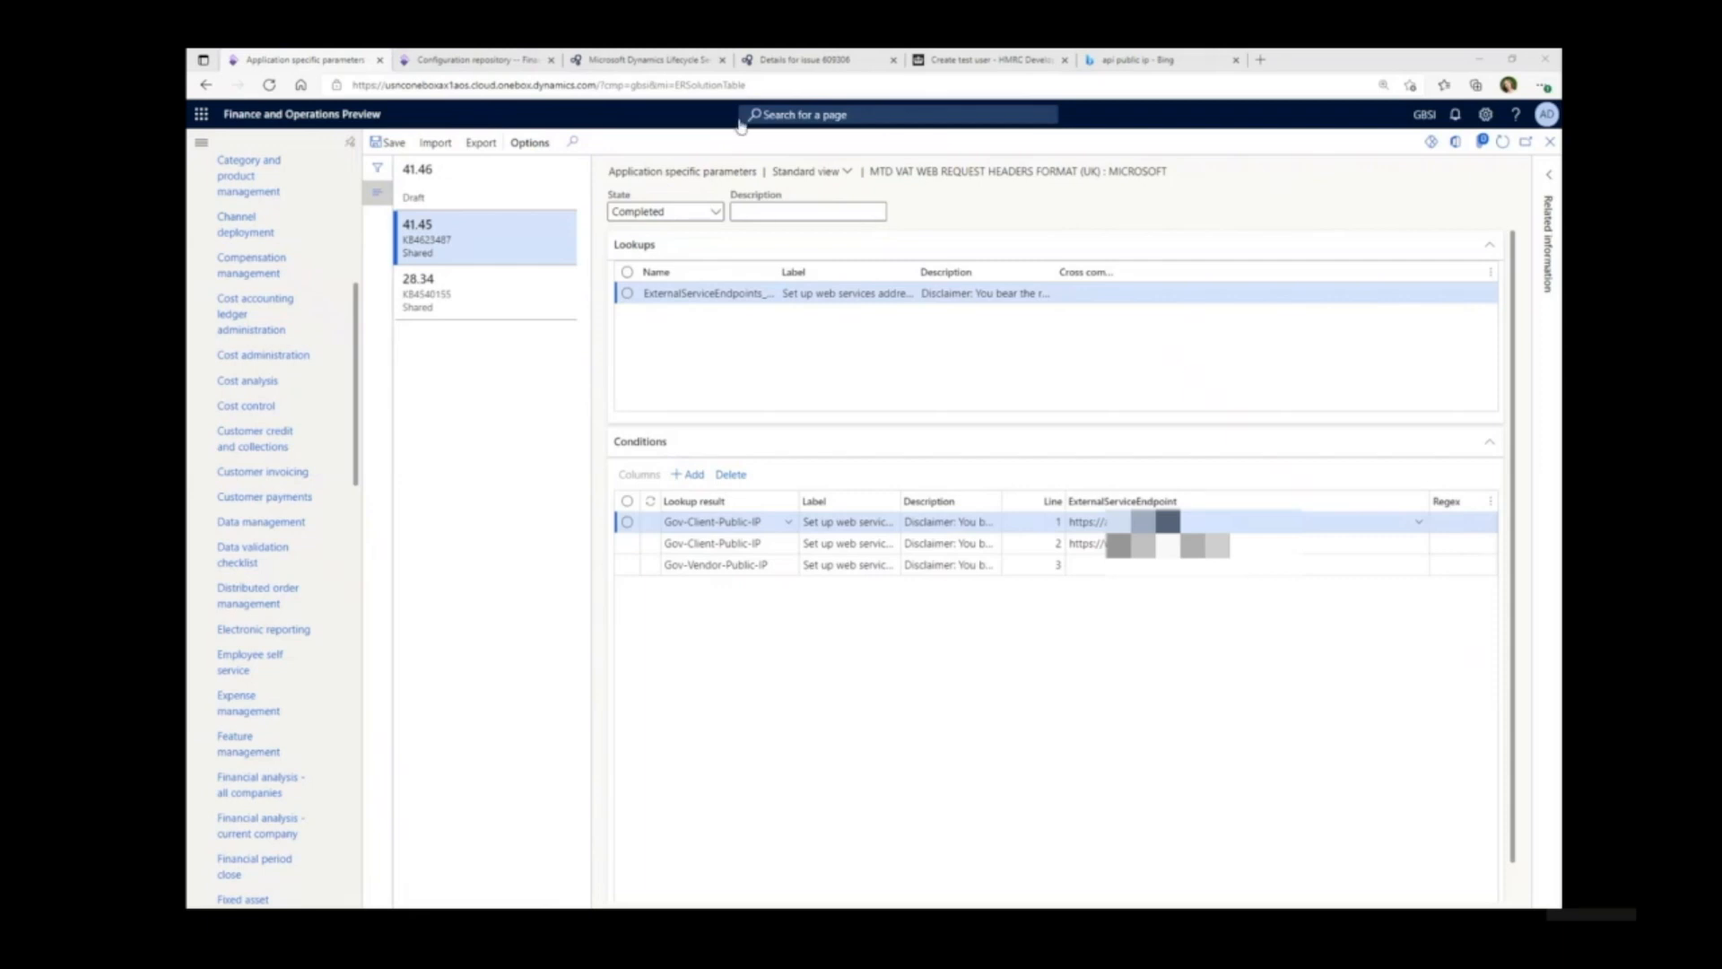
left_click(1073, 562)
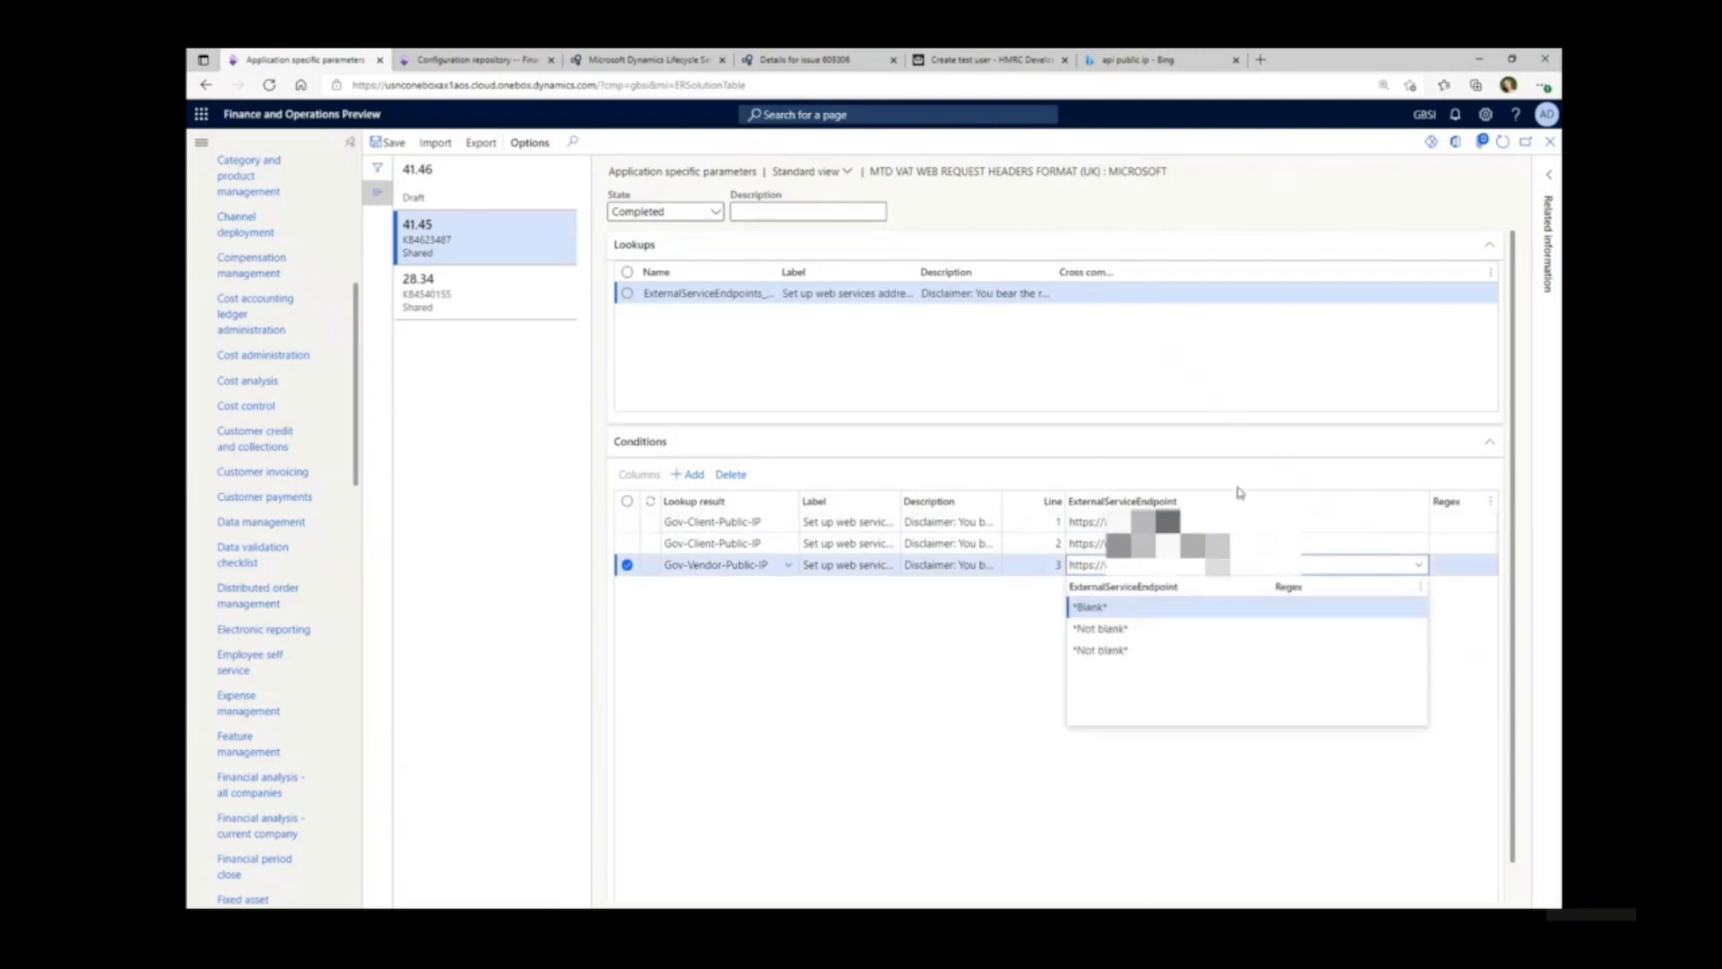
left_click(1440, 564)
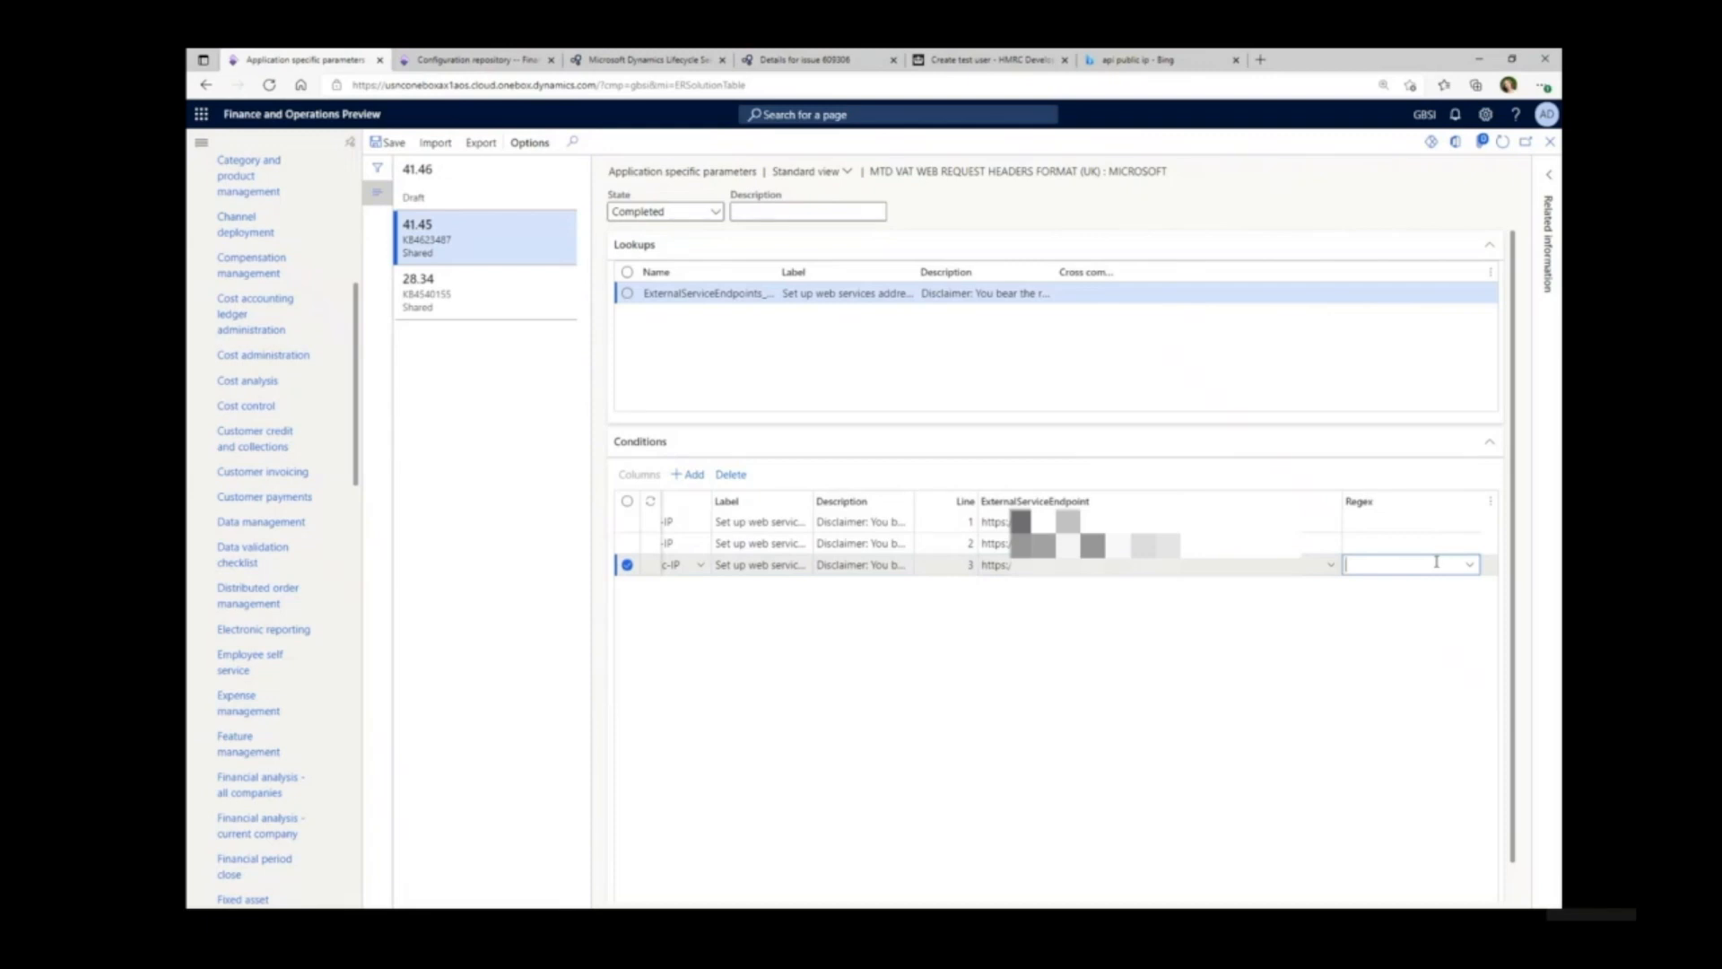
- Save the application specific parameters of version 41.45 with the state Completed and close them
left_click(715, 213)
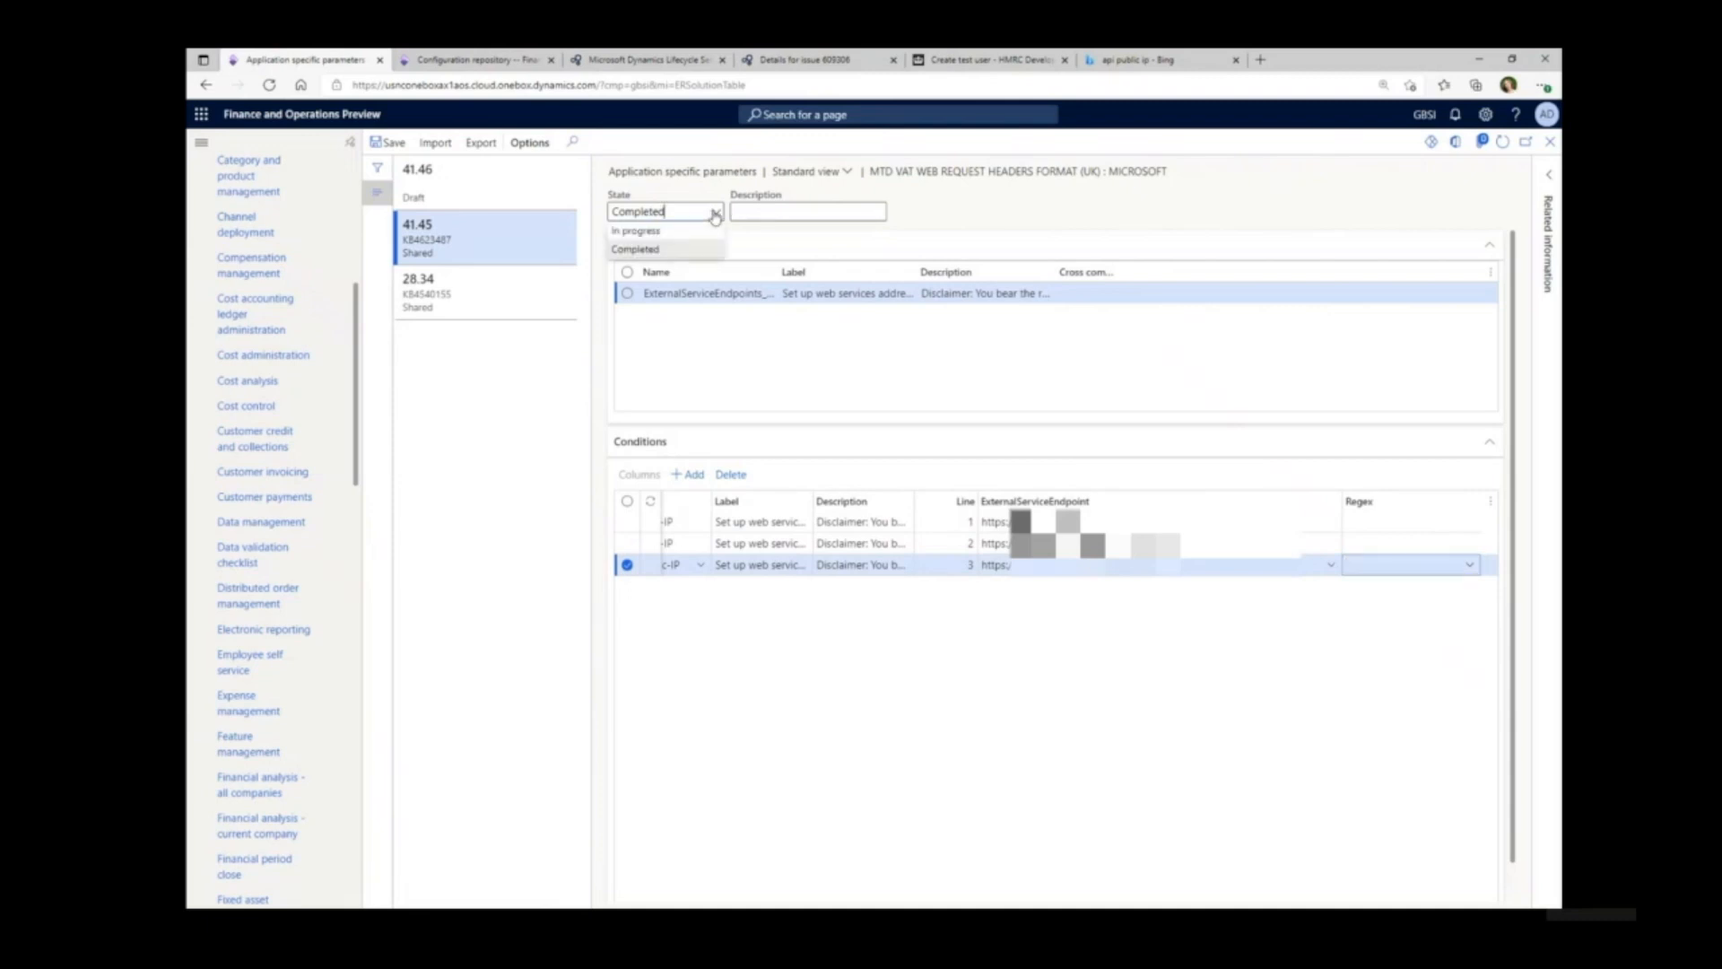
left_click(636, 248)
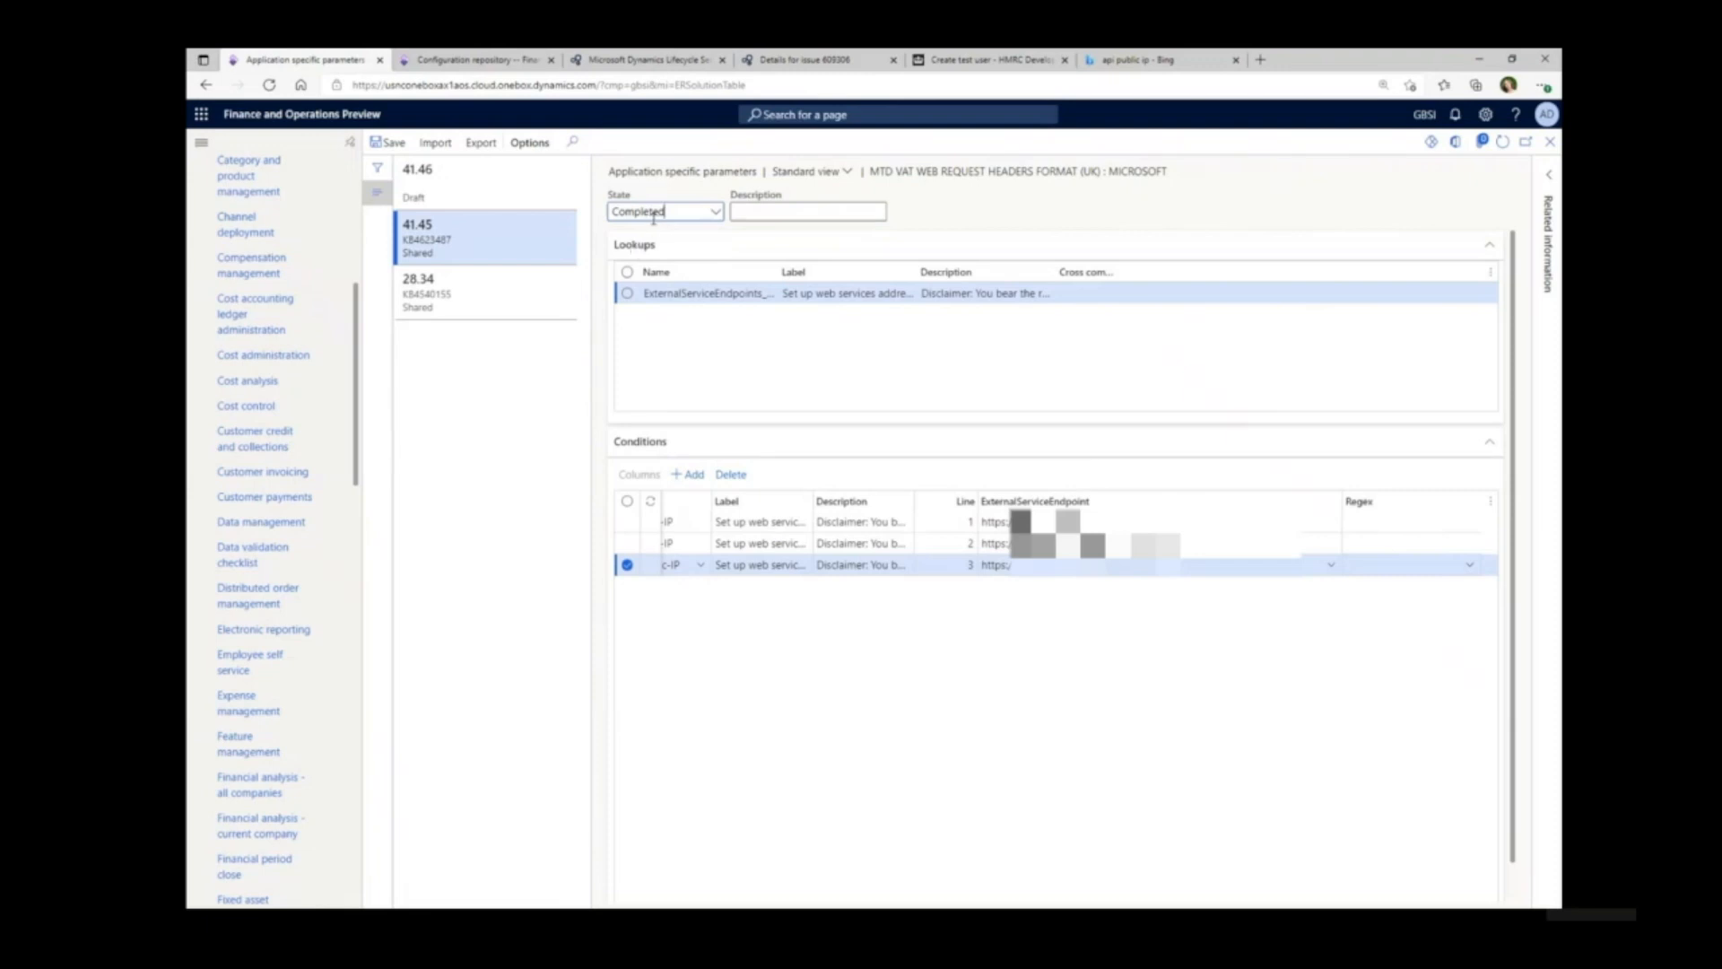
left_click(653, 215)
left_click(388, 145)
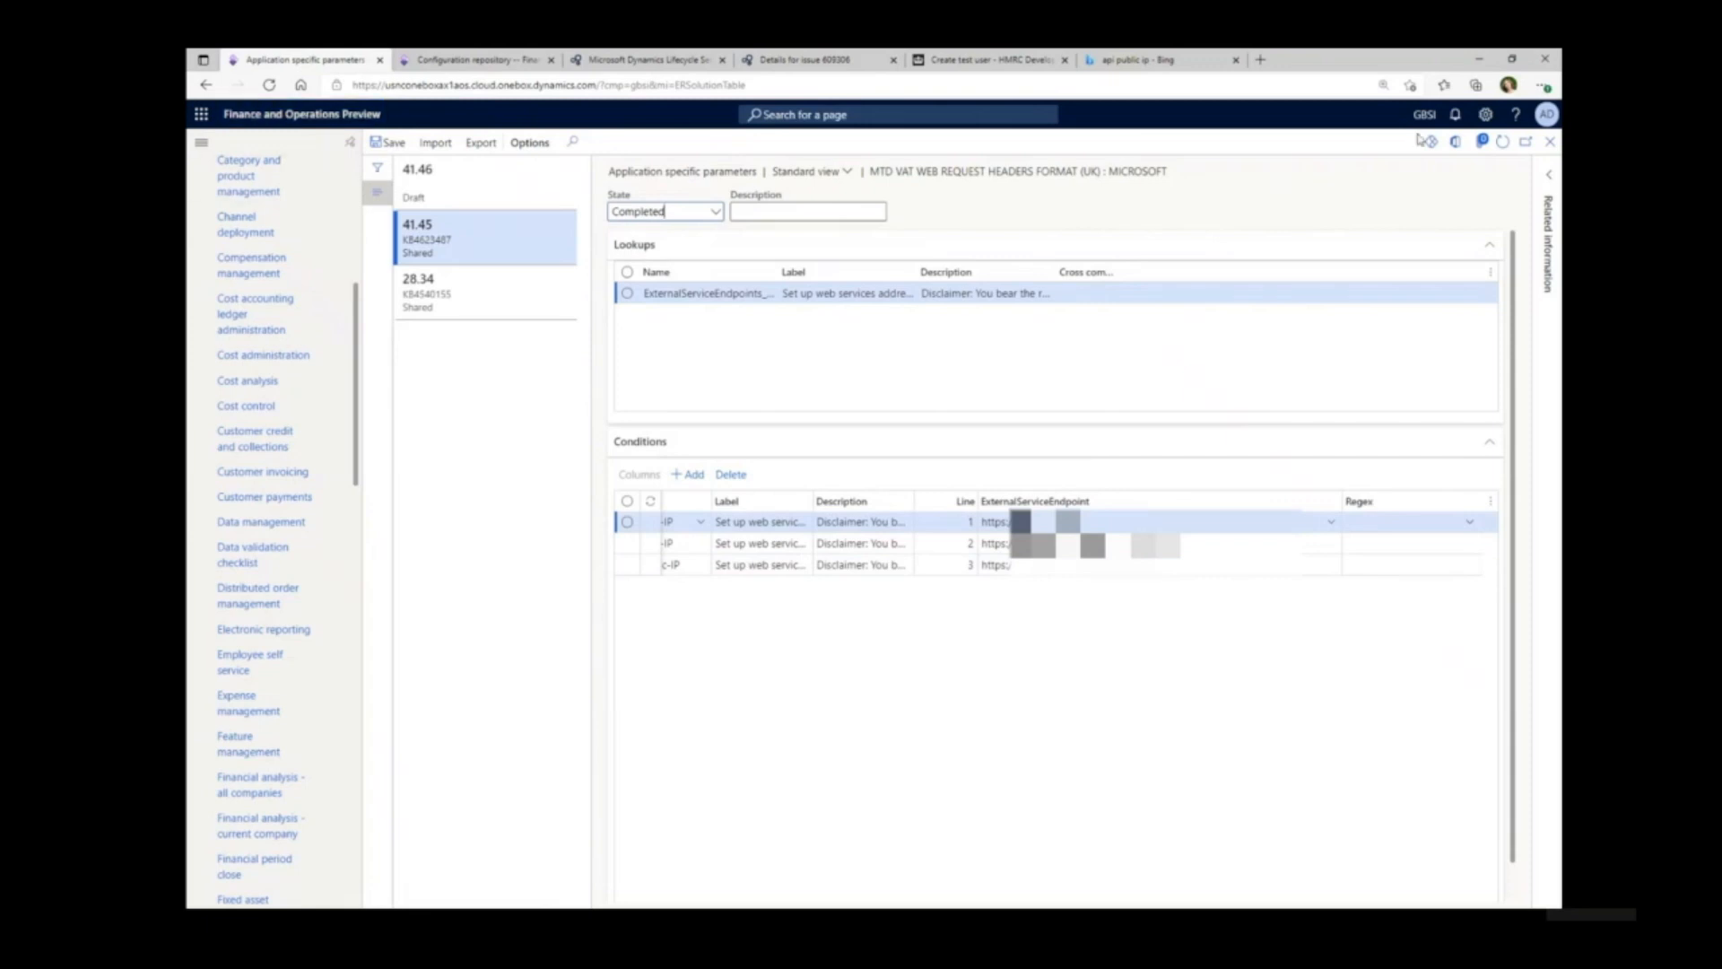
left_click(1551, 144)
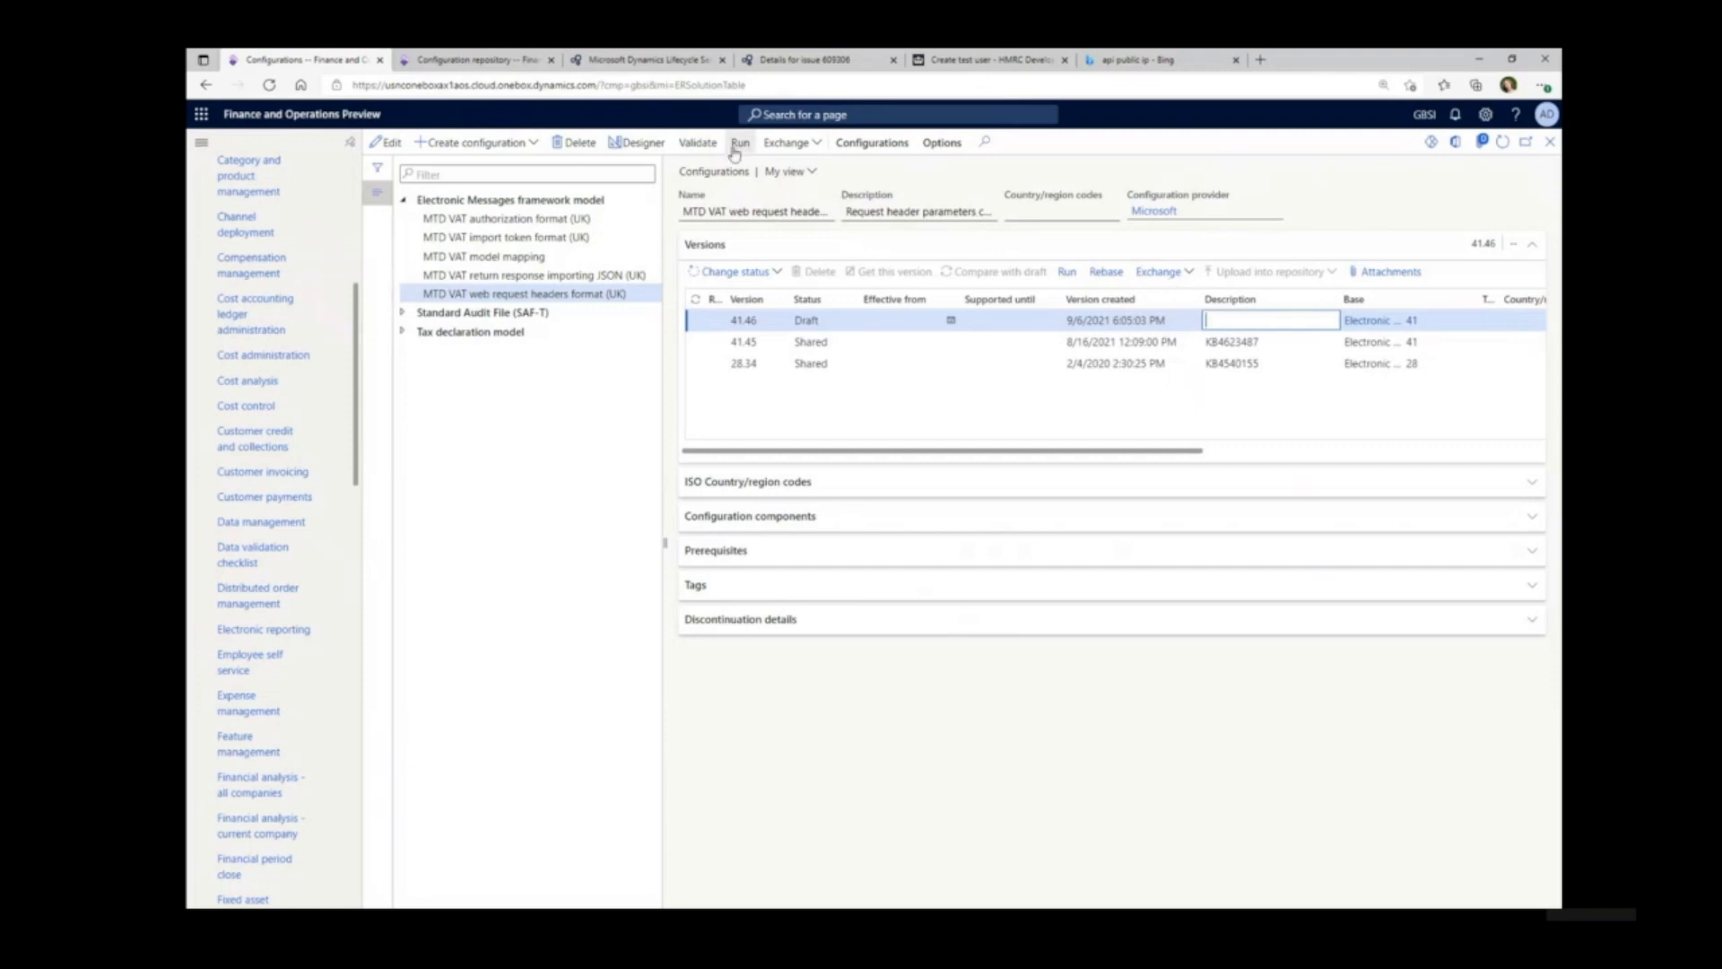
- Run the web request headers format with HMRC sandbox GET for both web service parameters and consent to providing the listed request information
left_click(737, 144)
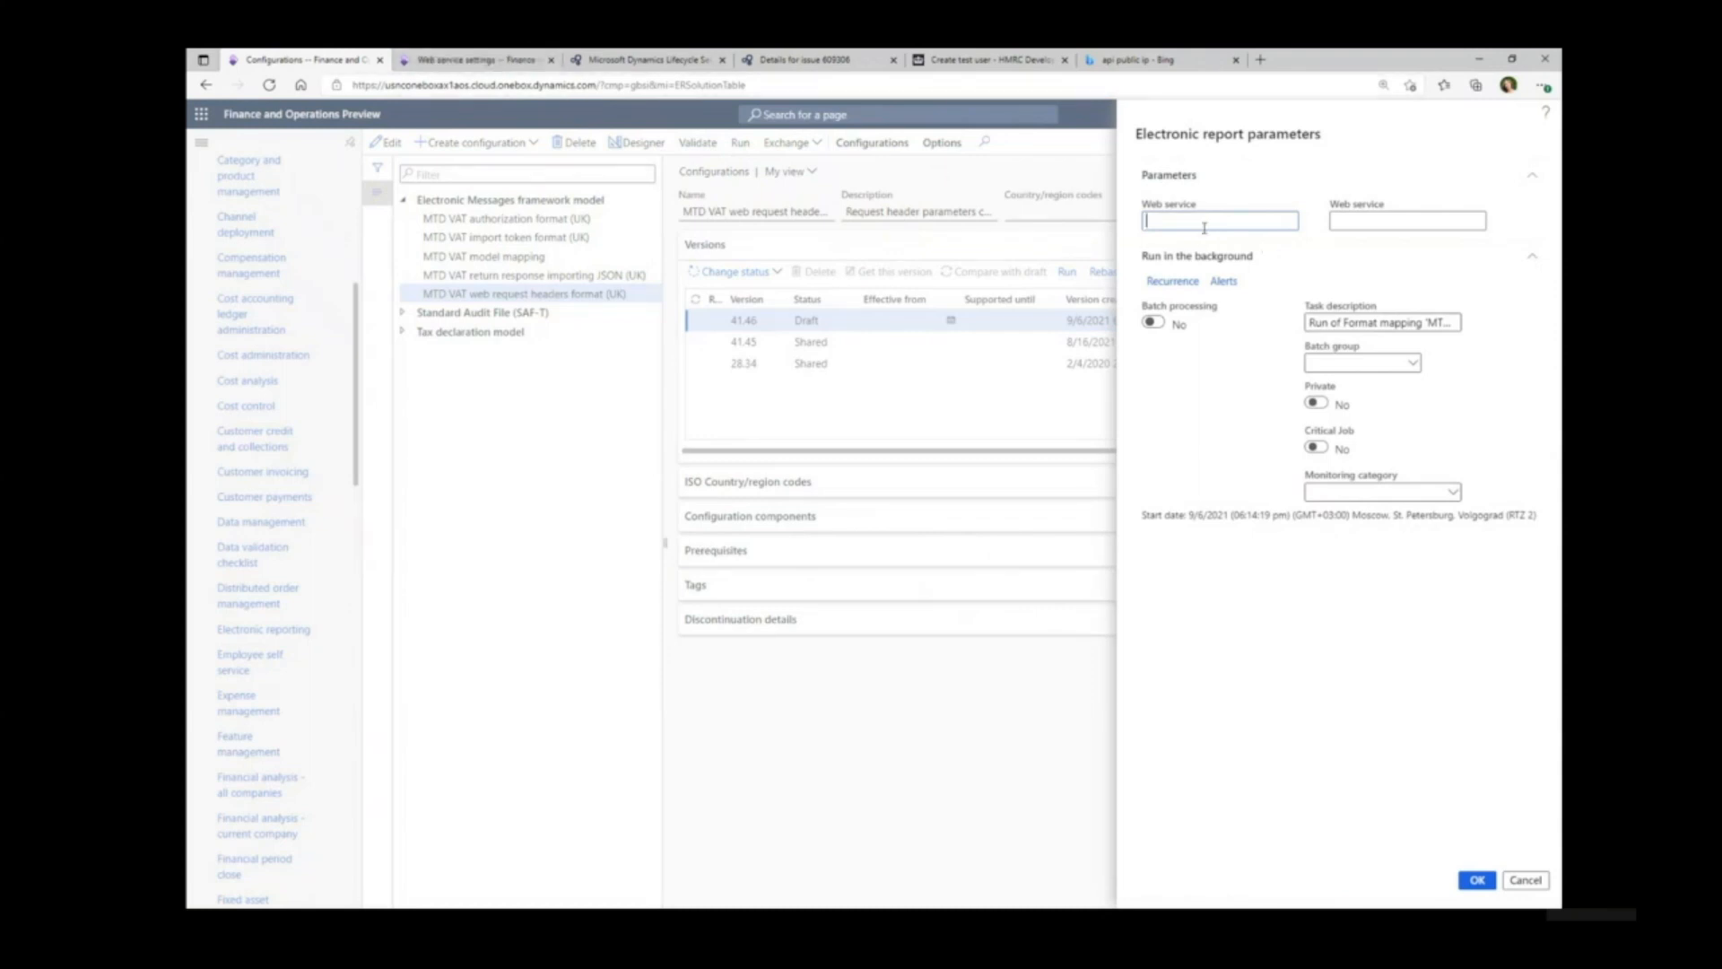
type("HMRC sandbox GET")
left_click(1346, 220)
type("HMRC sandbox GET")
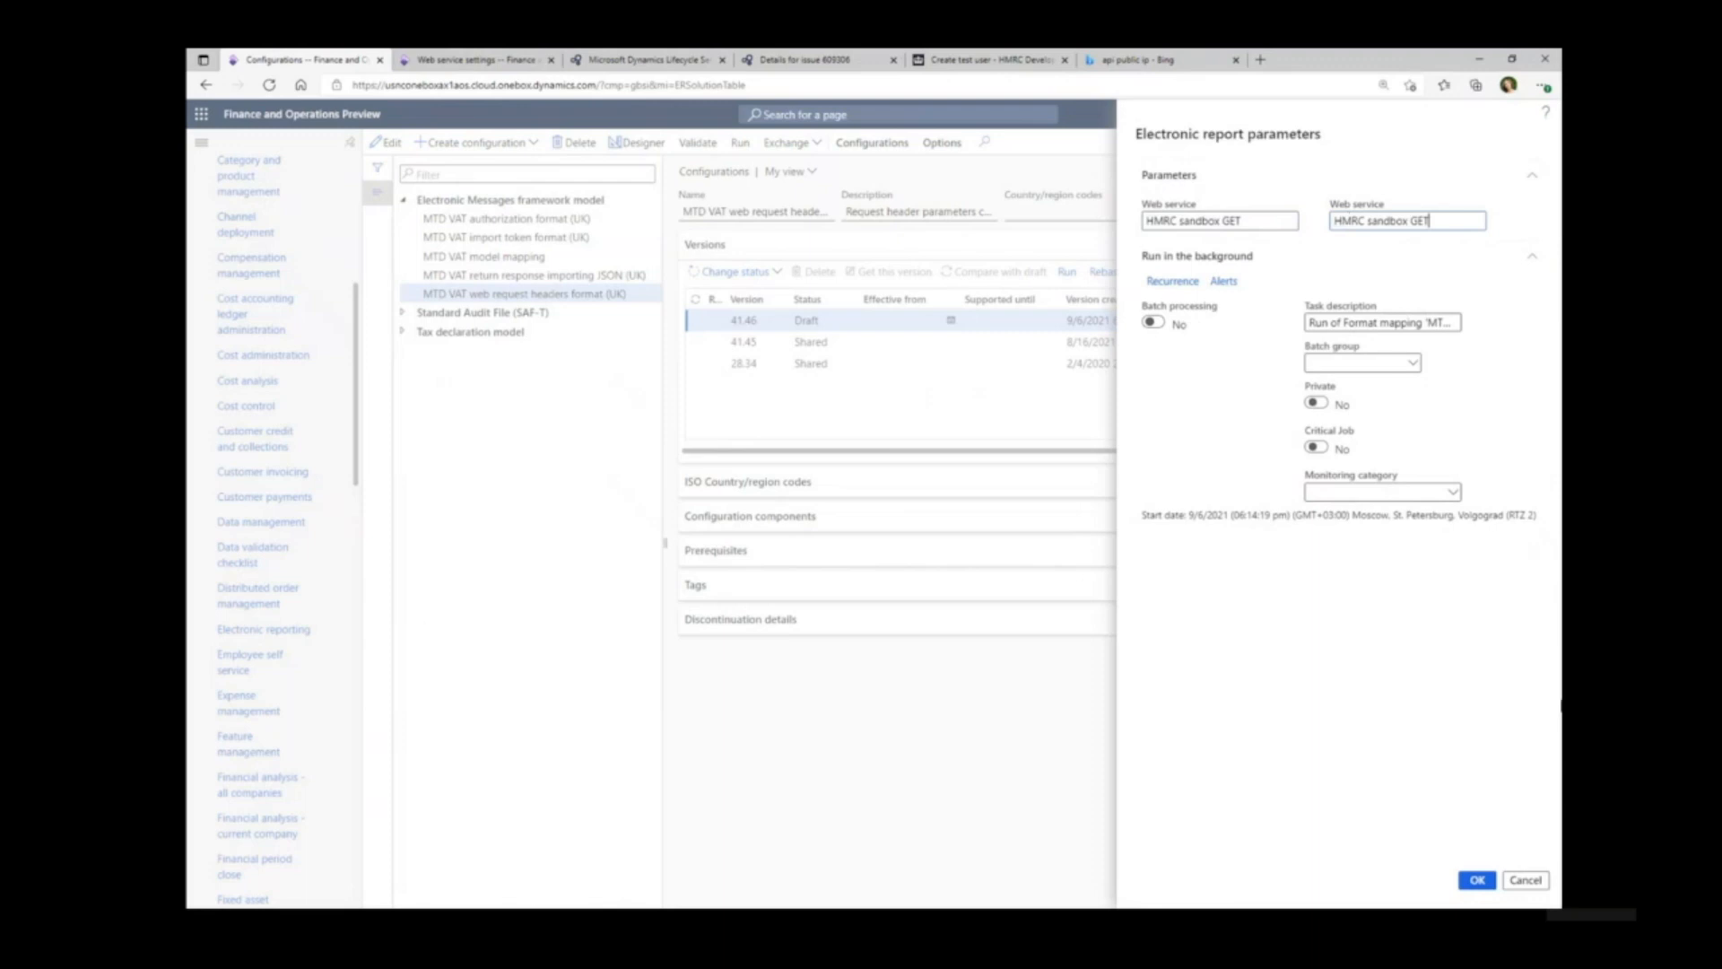
left_click(1482, 881)
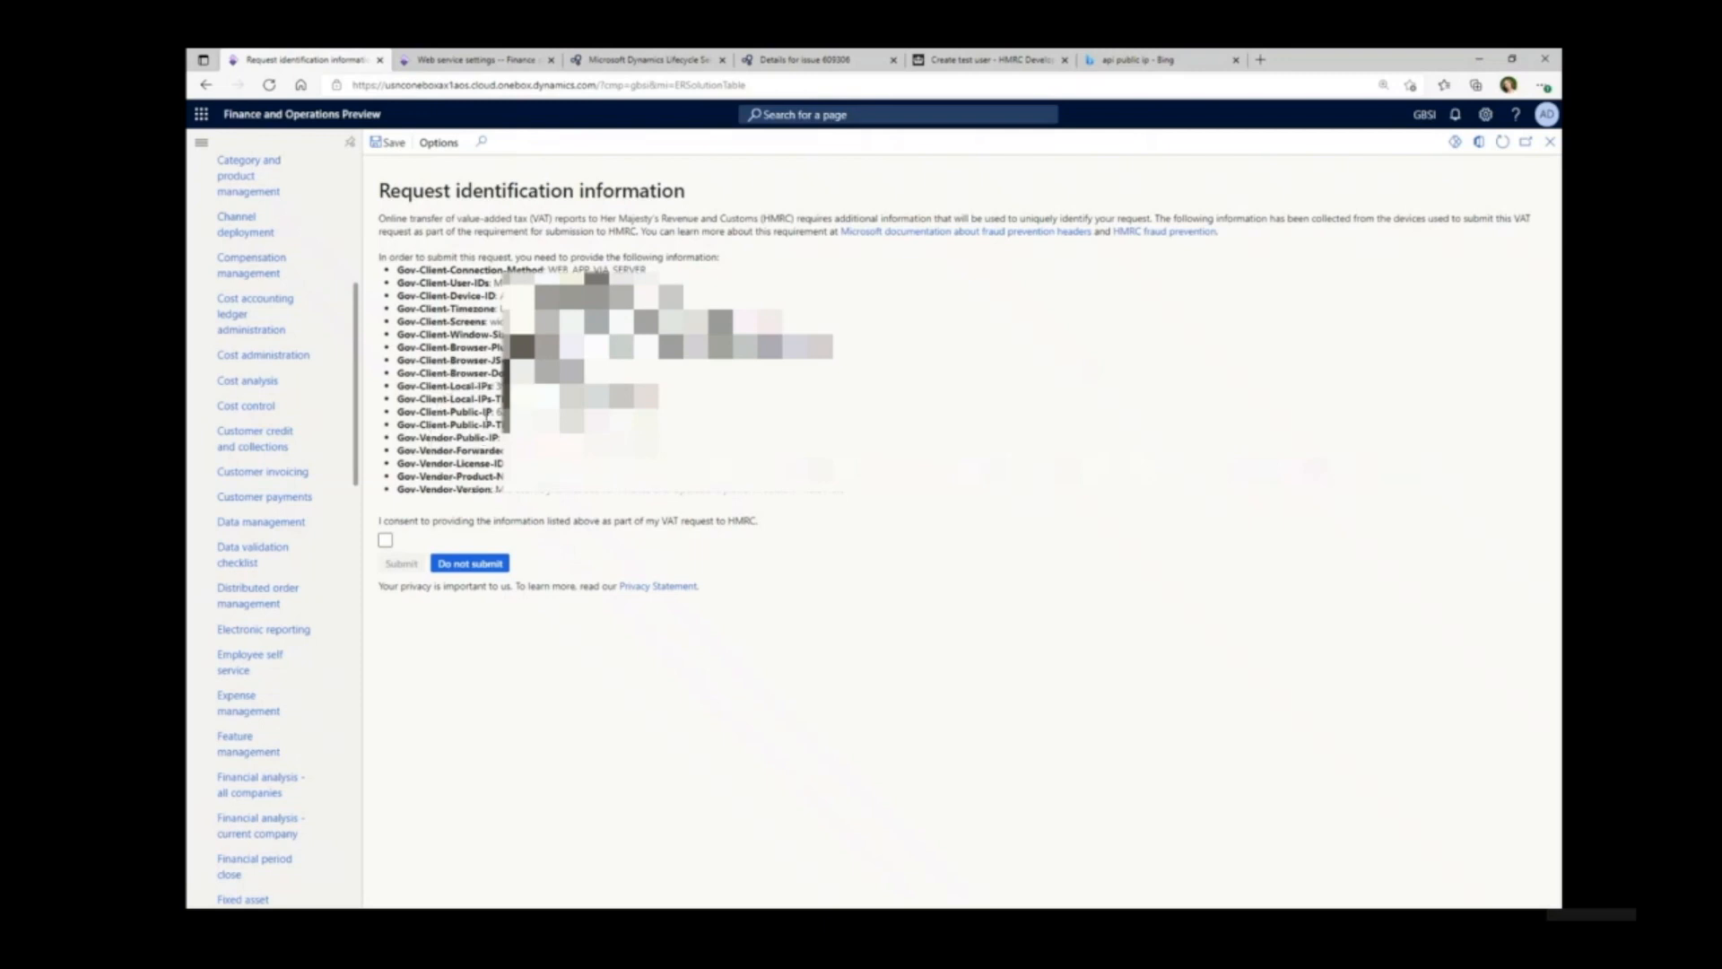
left_click(386, 542)
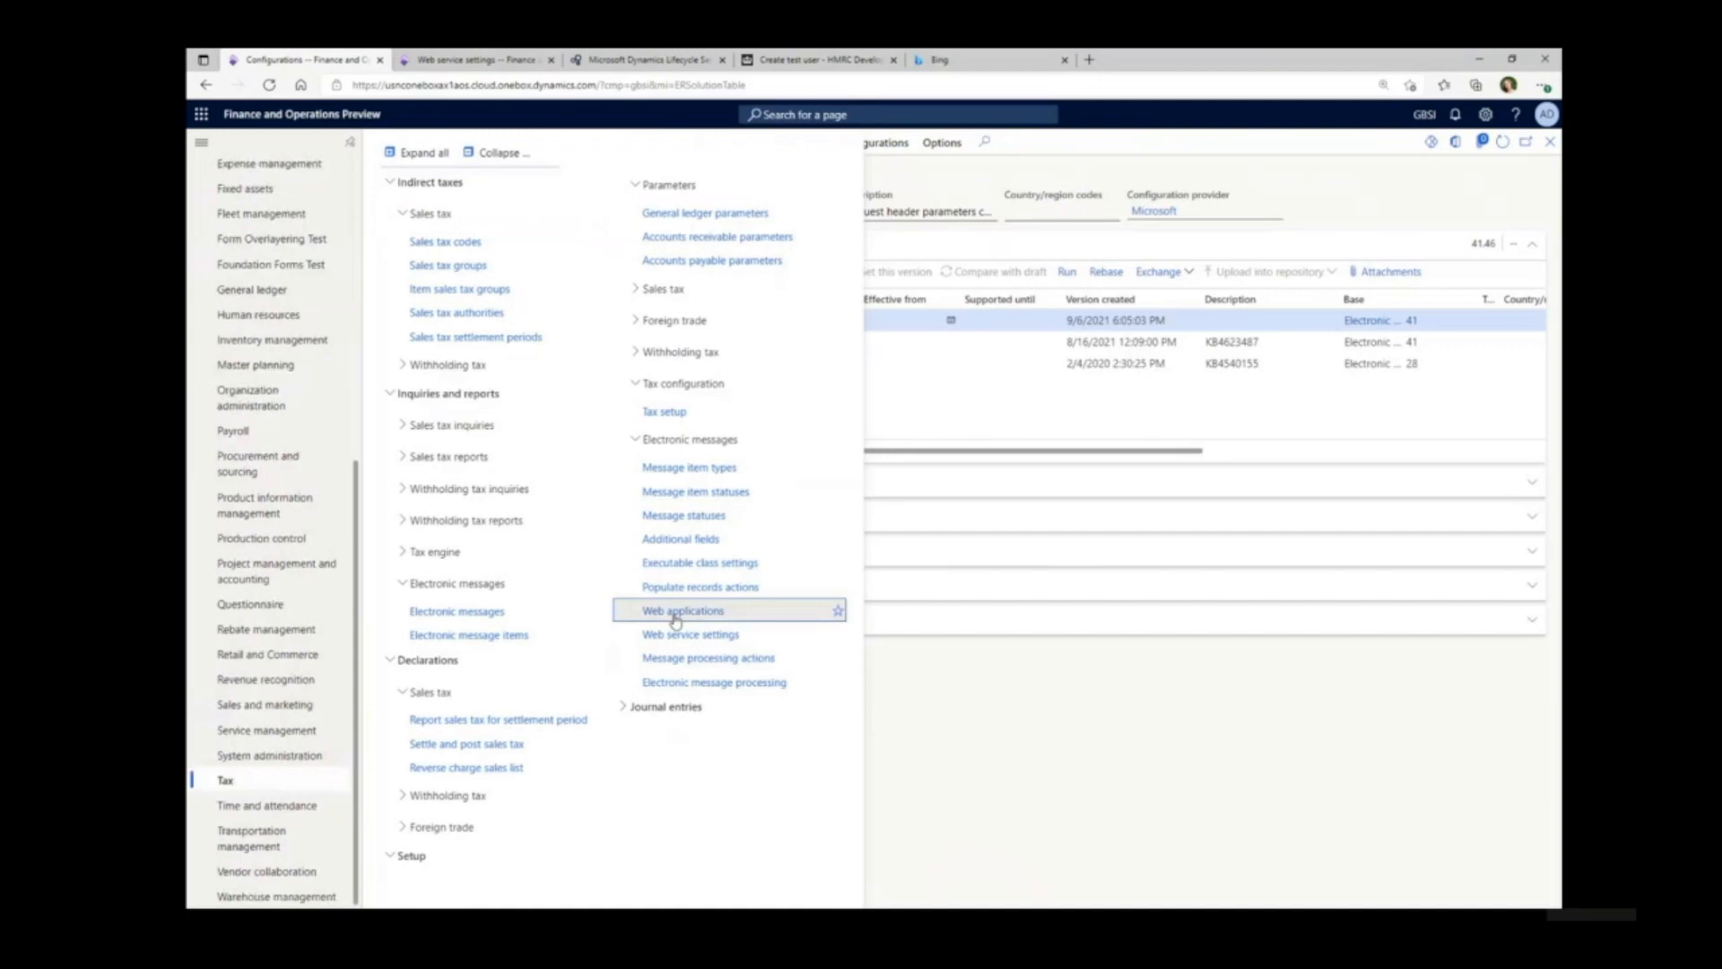
- Open the web applications of the Tax module's electronic messages setup and select Sandbox HMRC
left_click(676, 617)
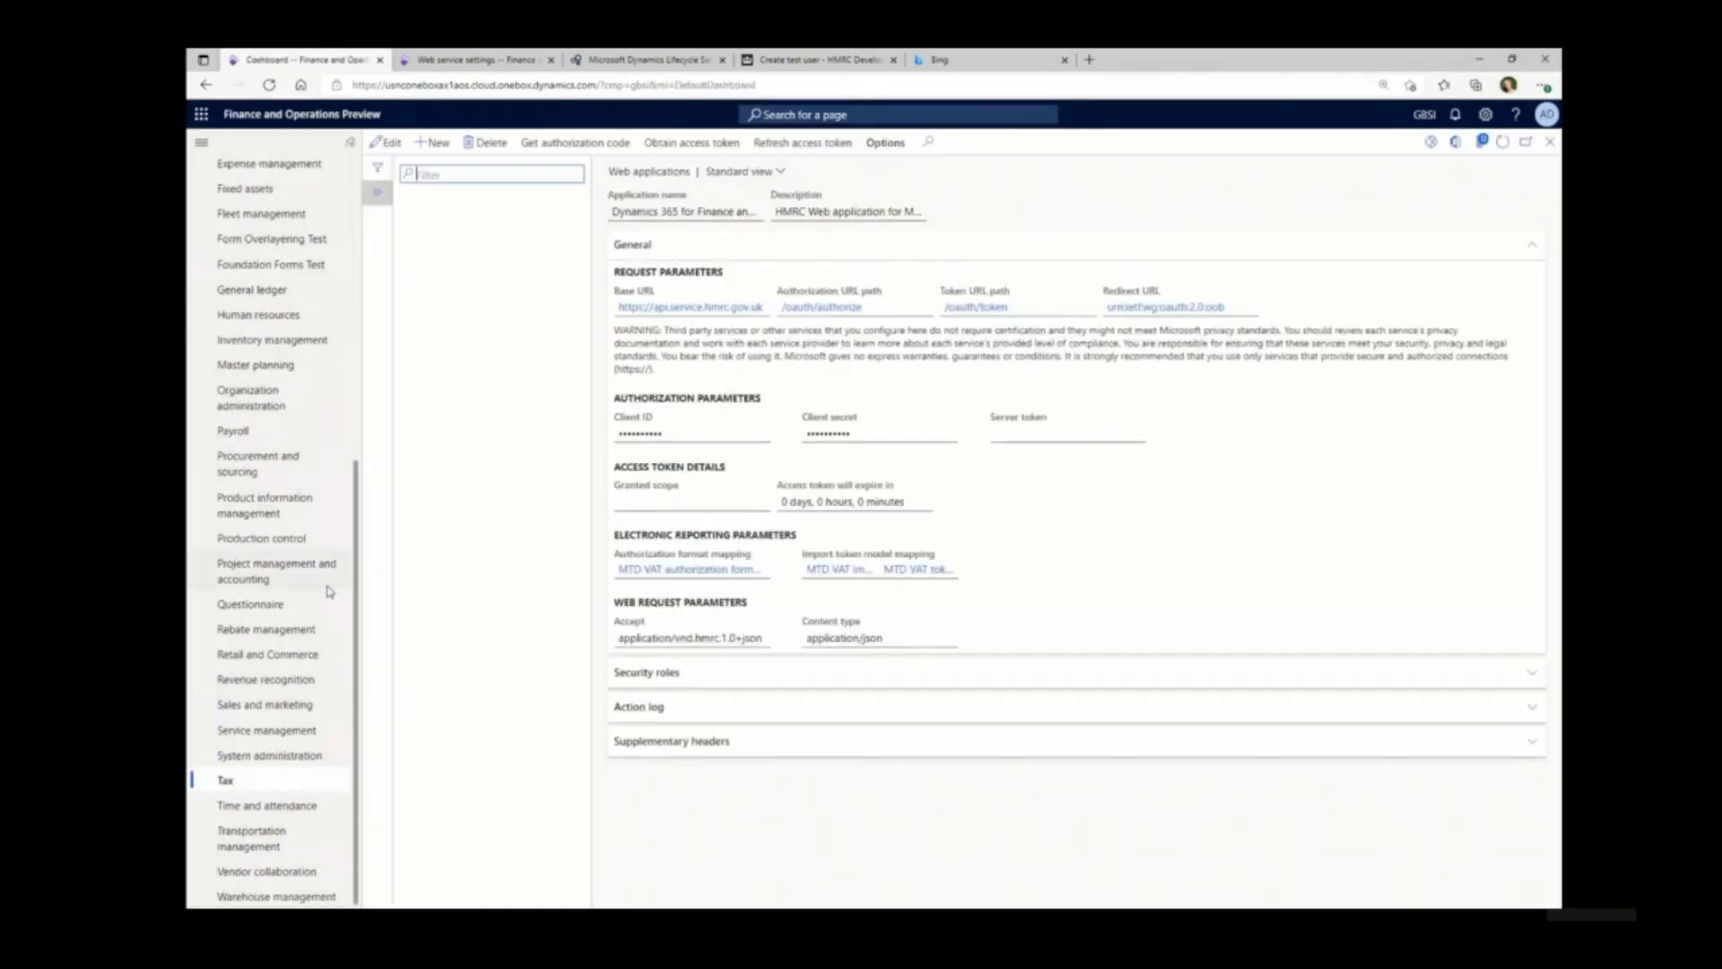
left_click(417, 235)
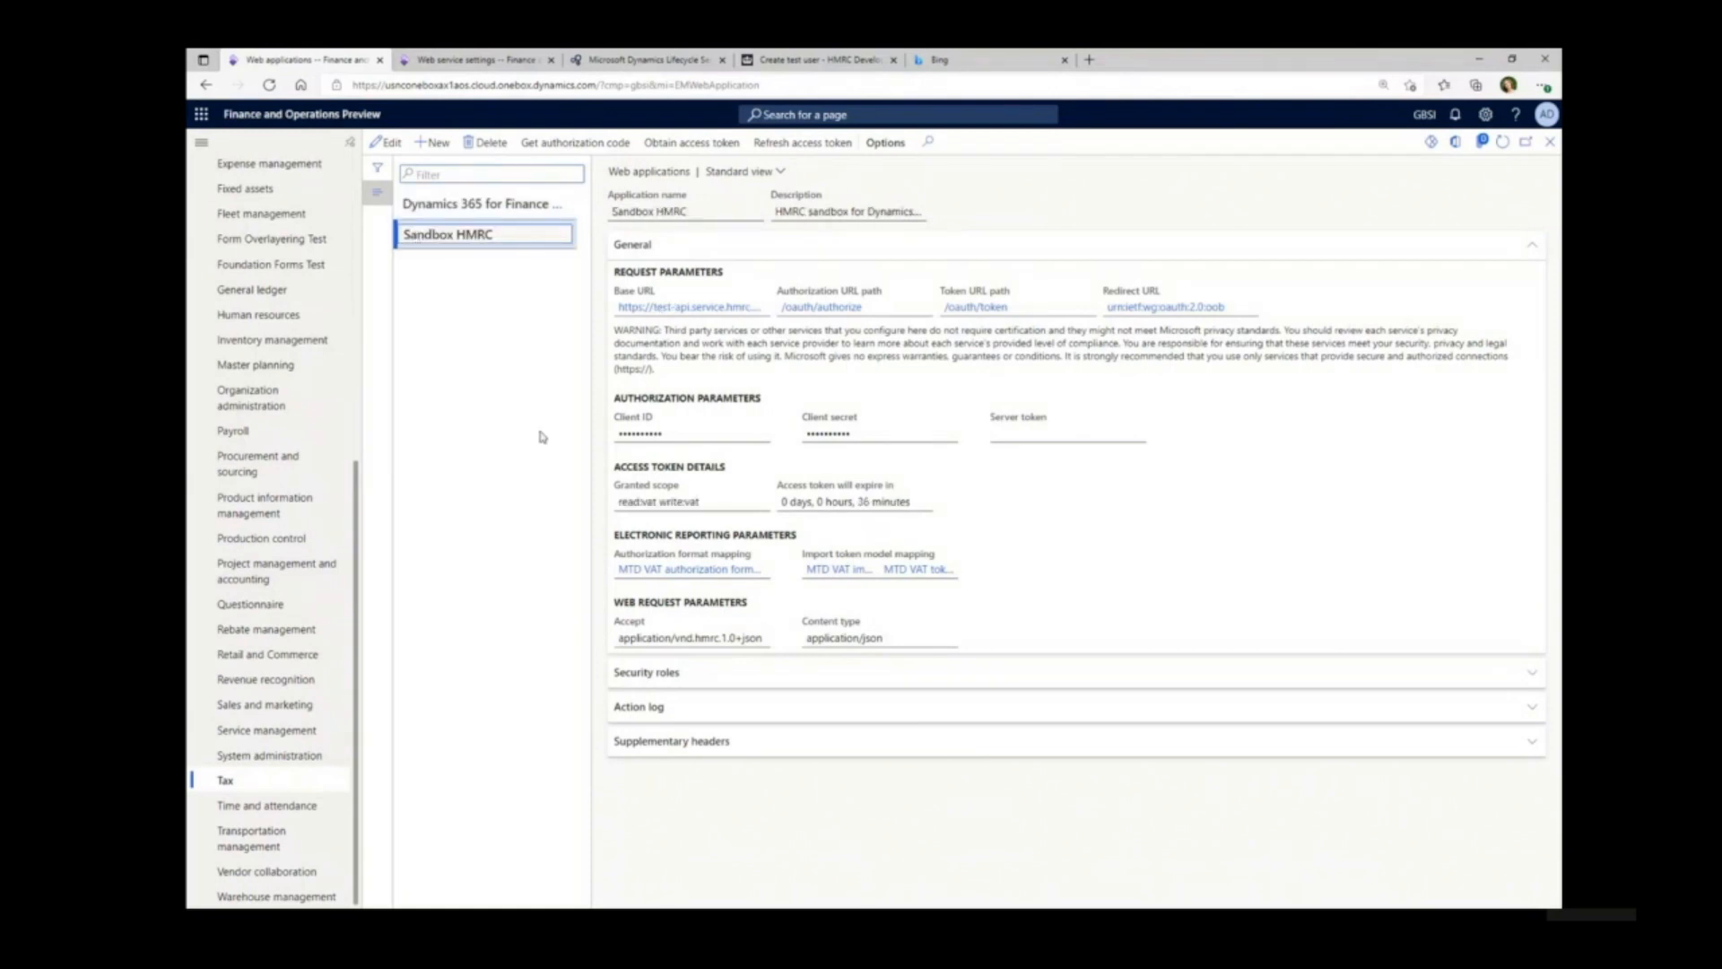
- In the supplementary headers of Sandbox HMRC, set the value of Gov-Client-Public-IP to 11.111.11.11
left_click(745, 746)
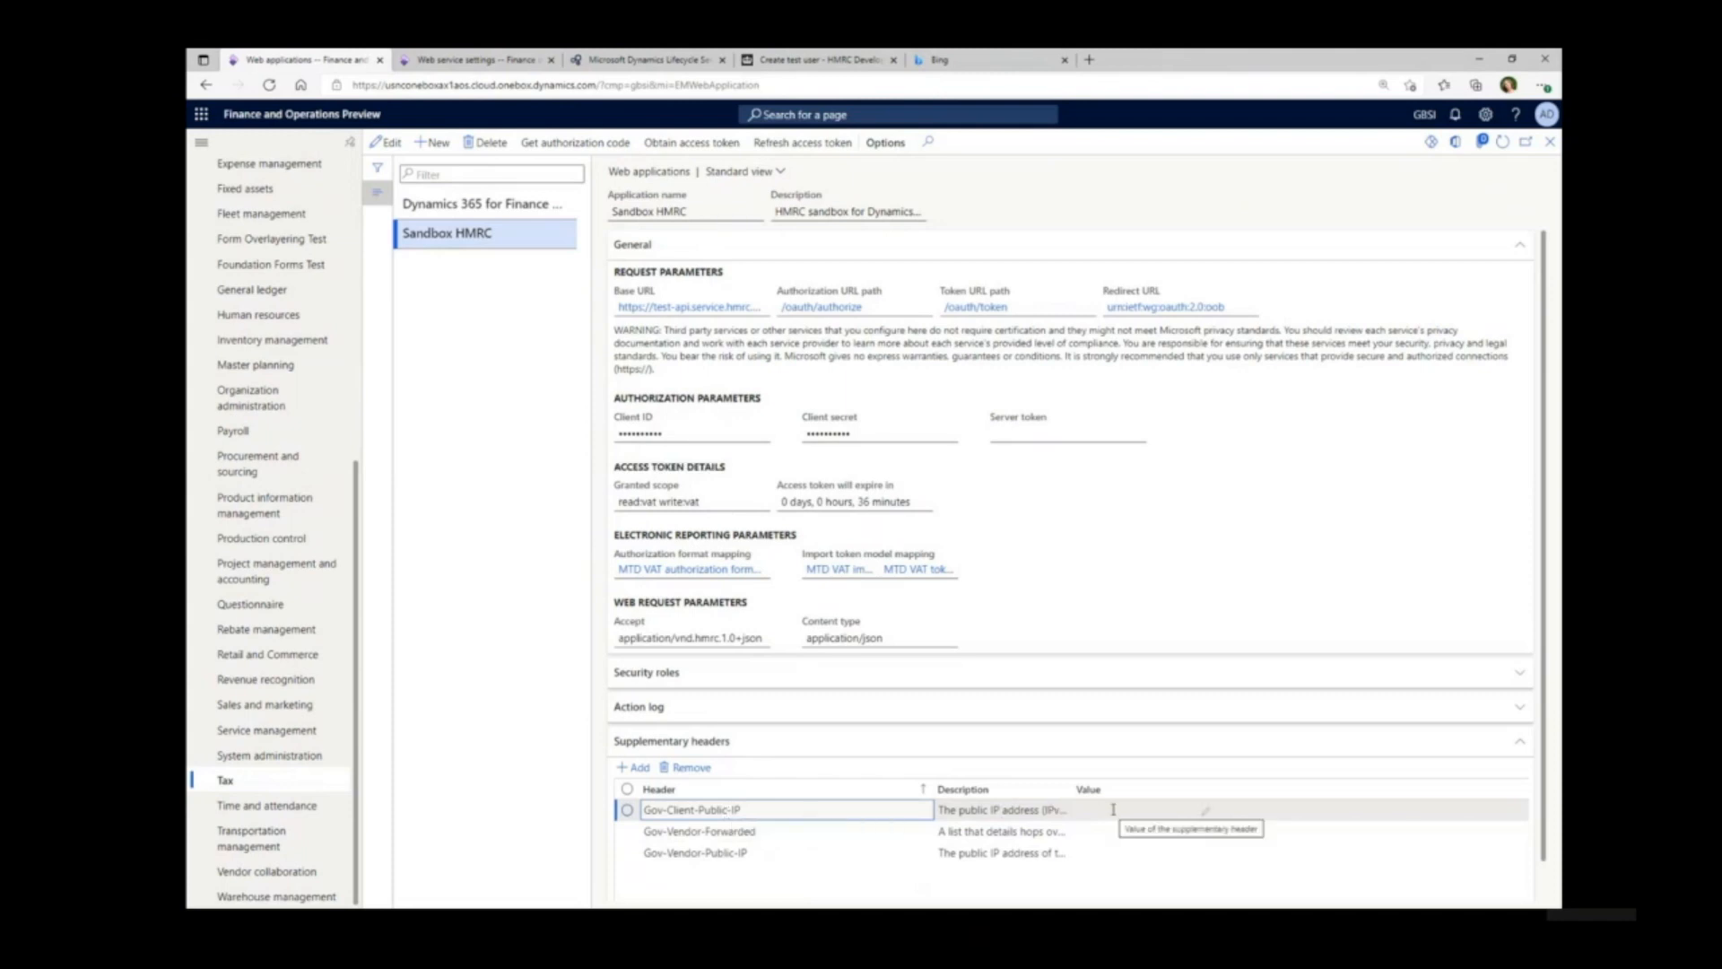
left_click(1201, 811)
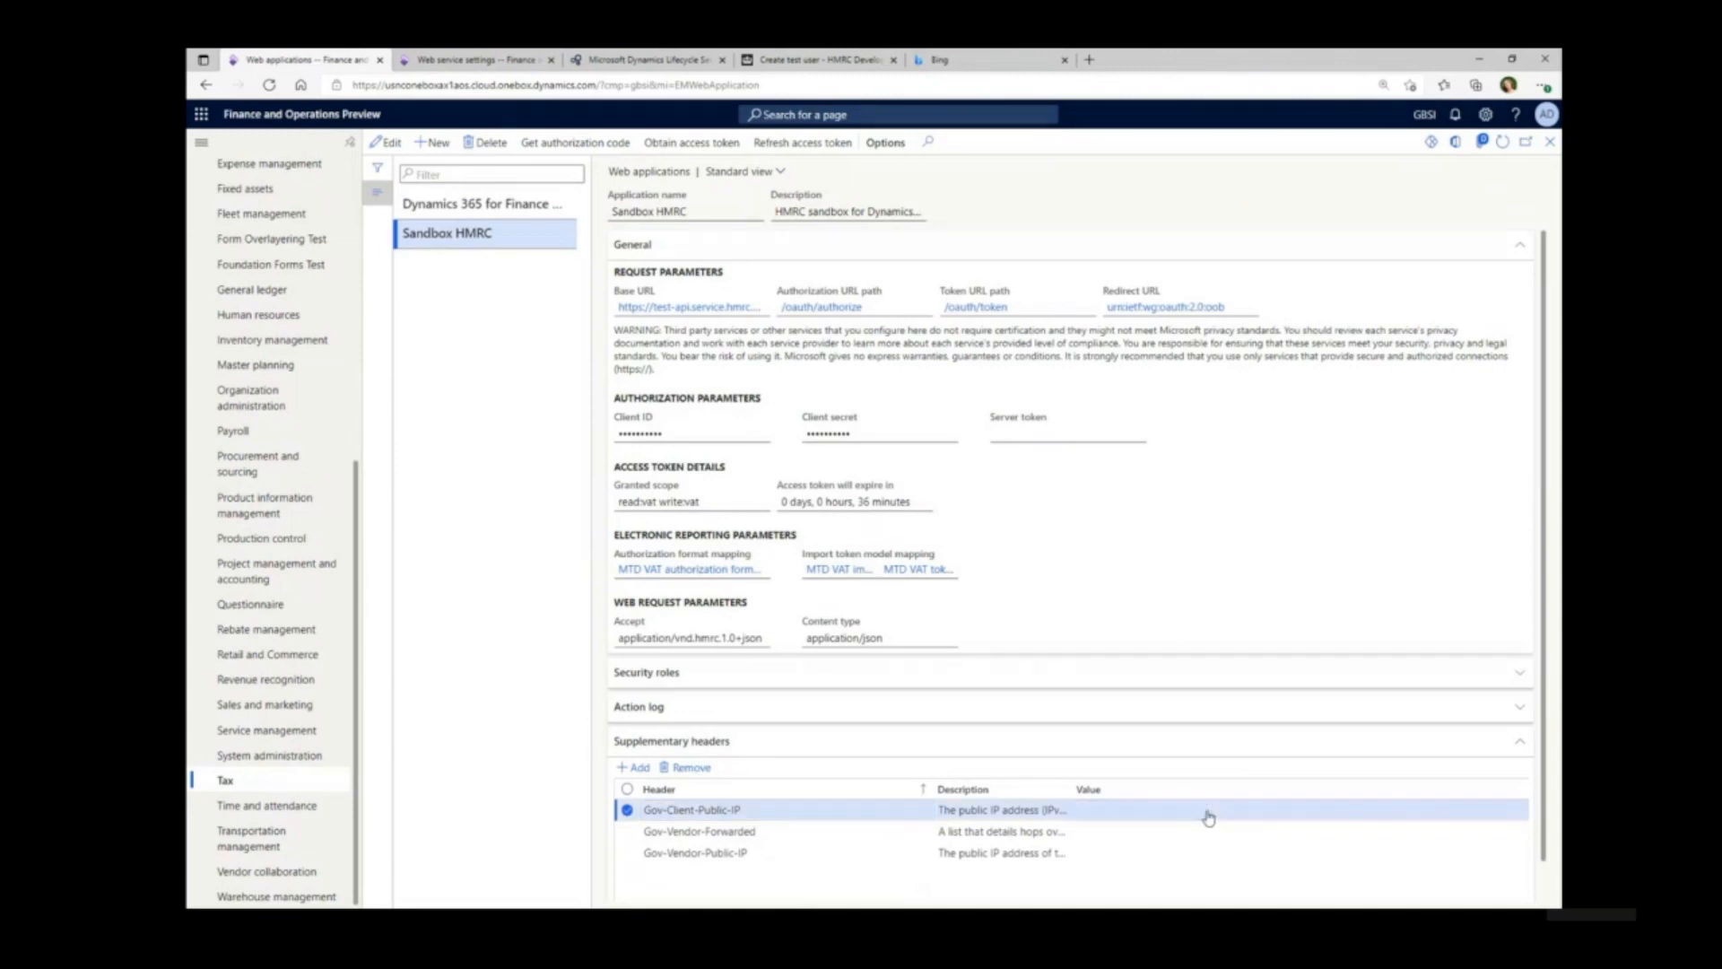
type("11")
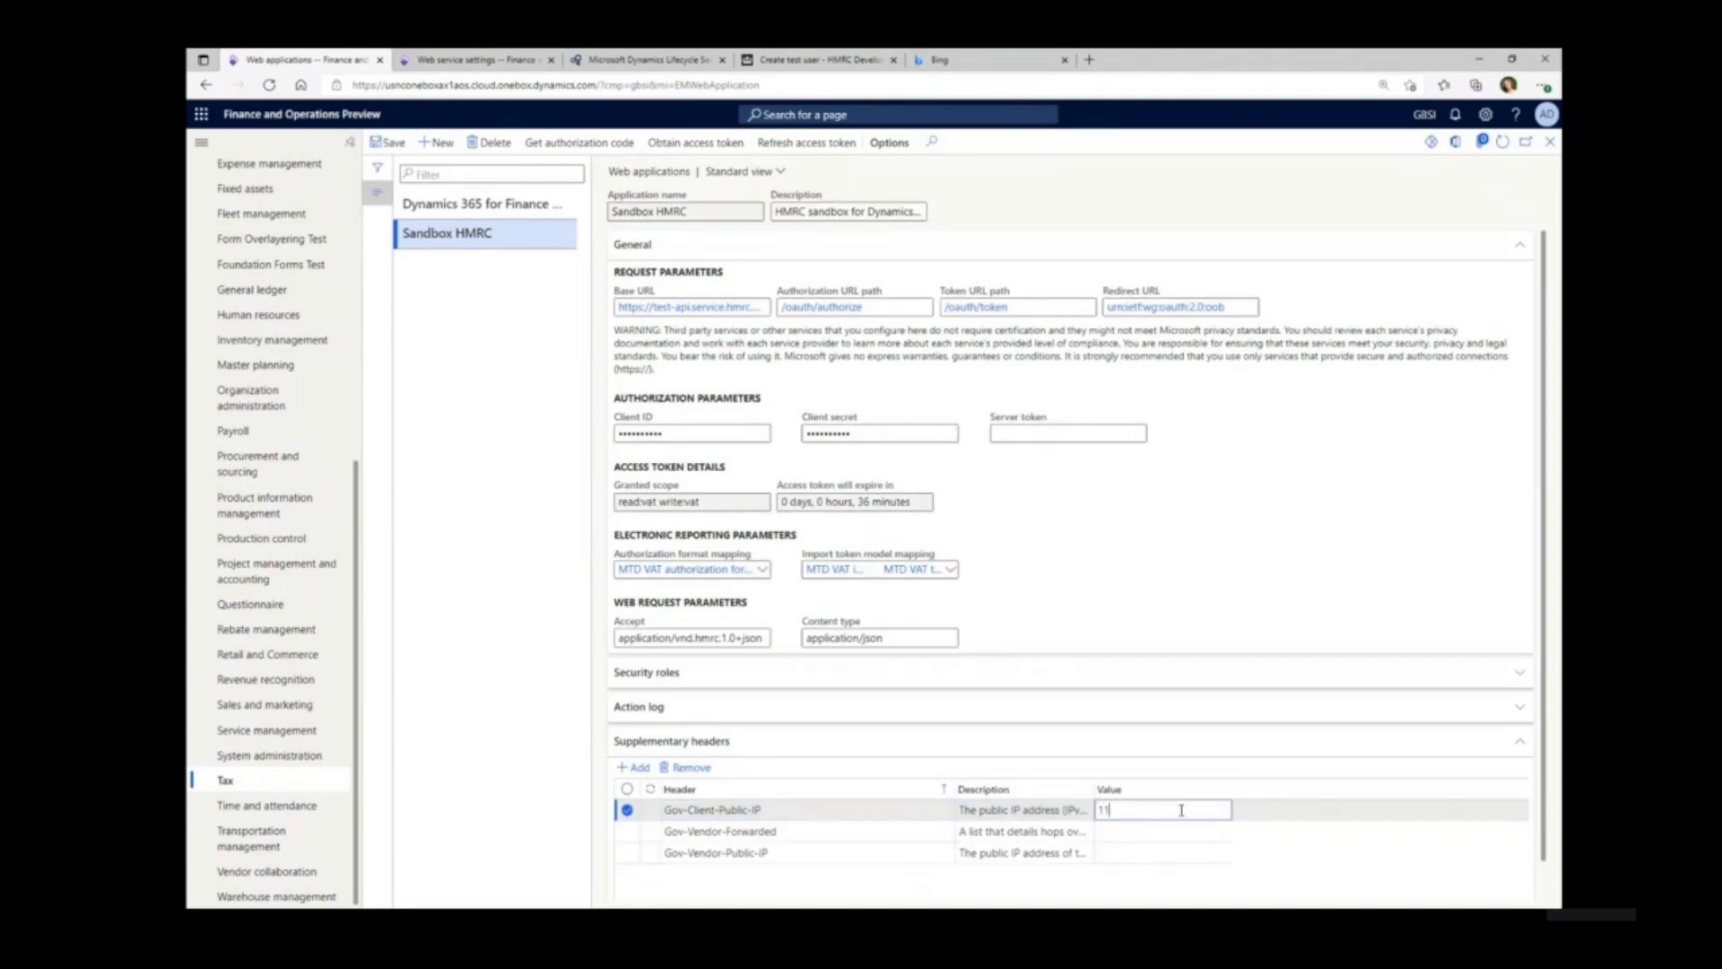
type(".111.11.11")
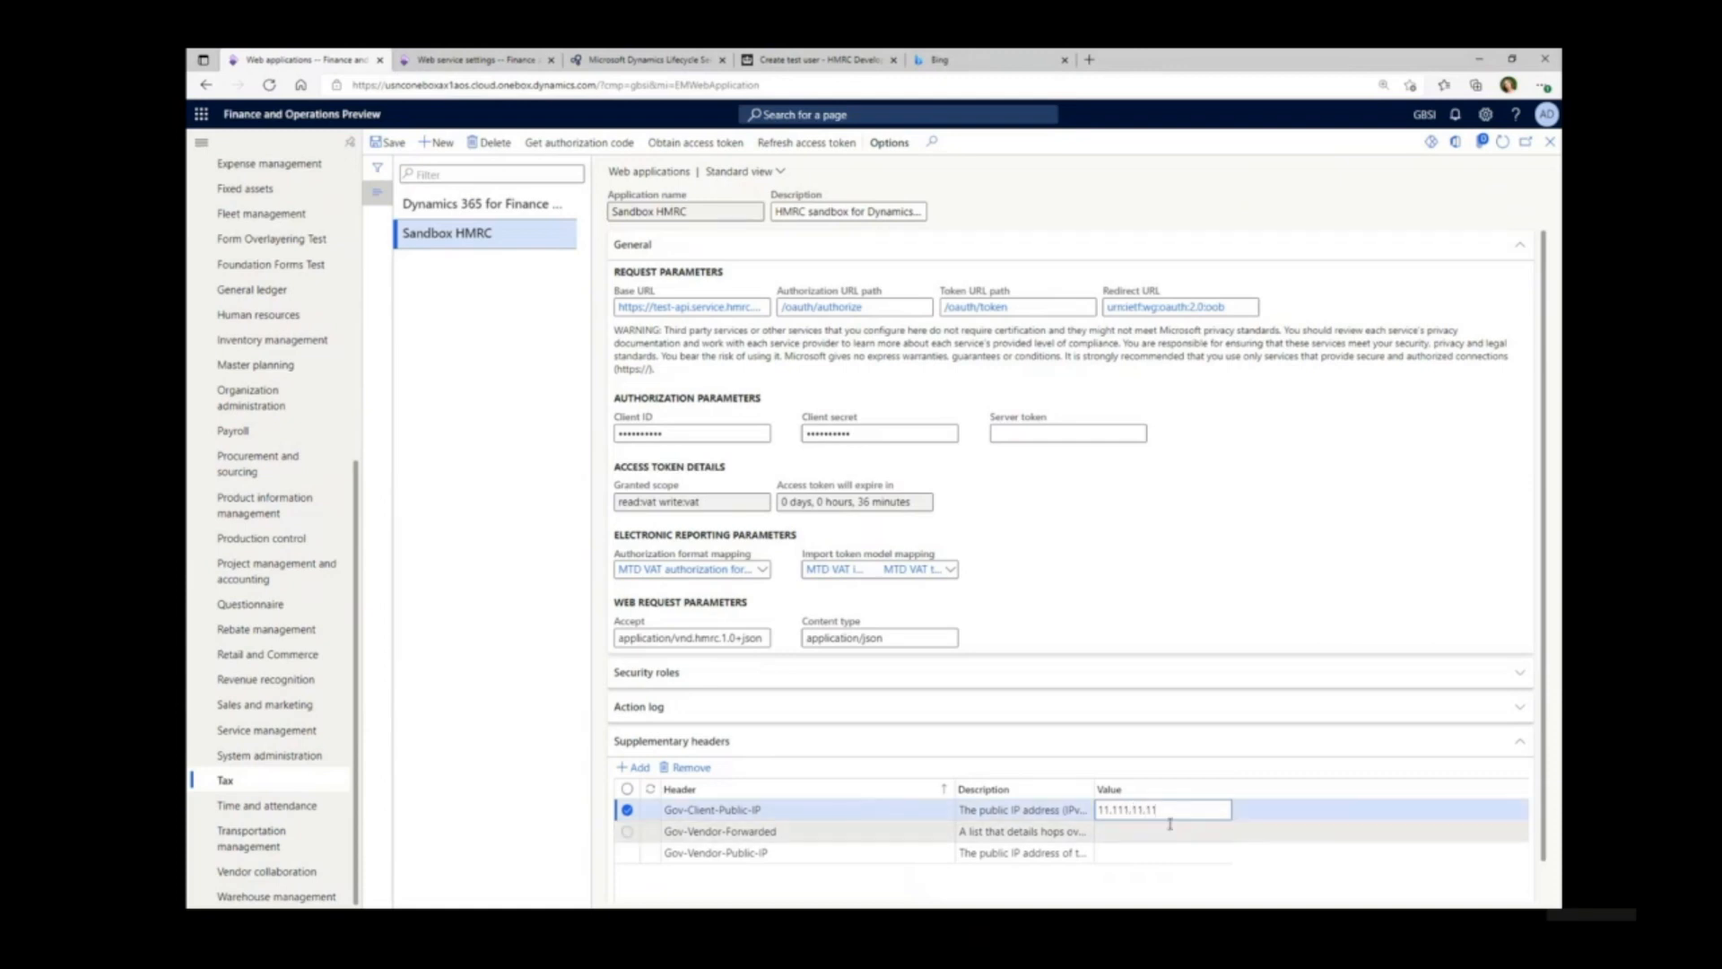
- Set the Gov-Vendor-Public-IP header value to 22.222.22.22, leave Gov-Vendor-Forwarded blank, and save the web application
left_click(1170, 825)
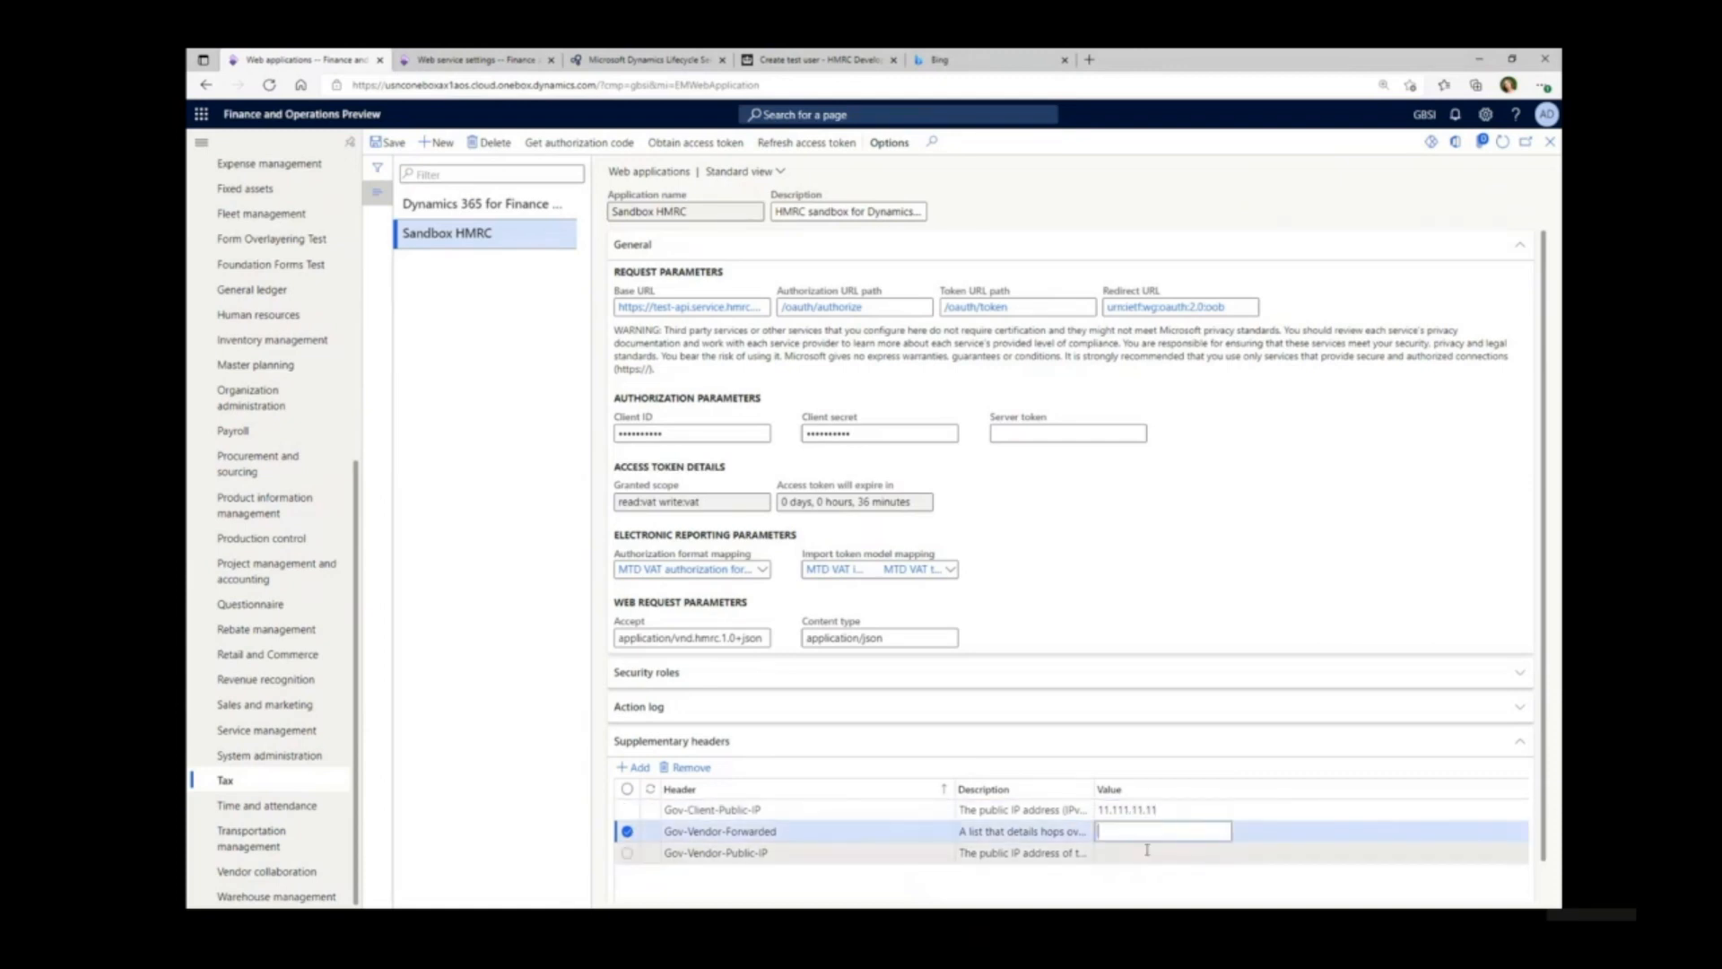
left_click(1145, 850)
type("22")
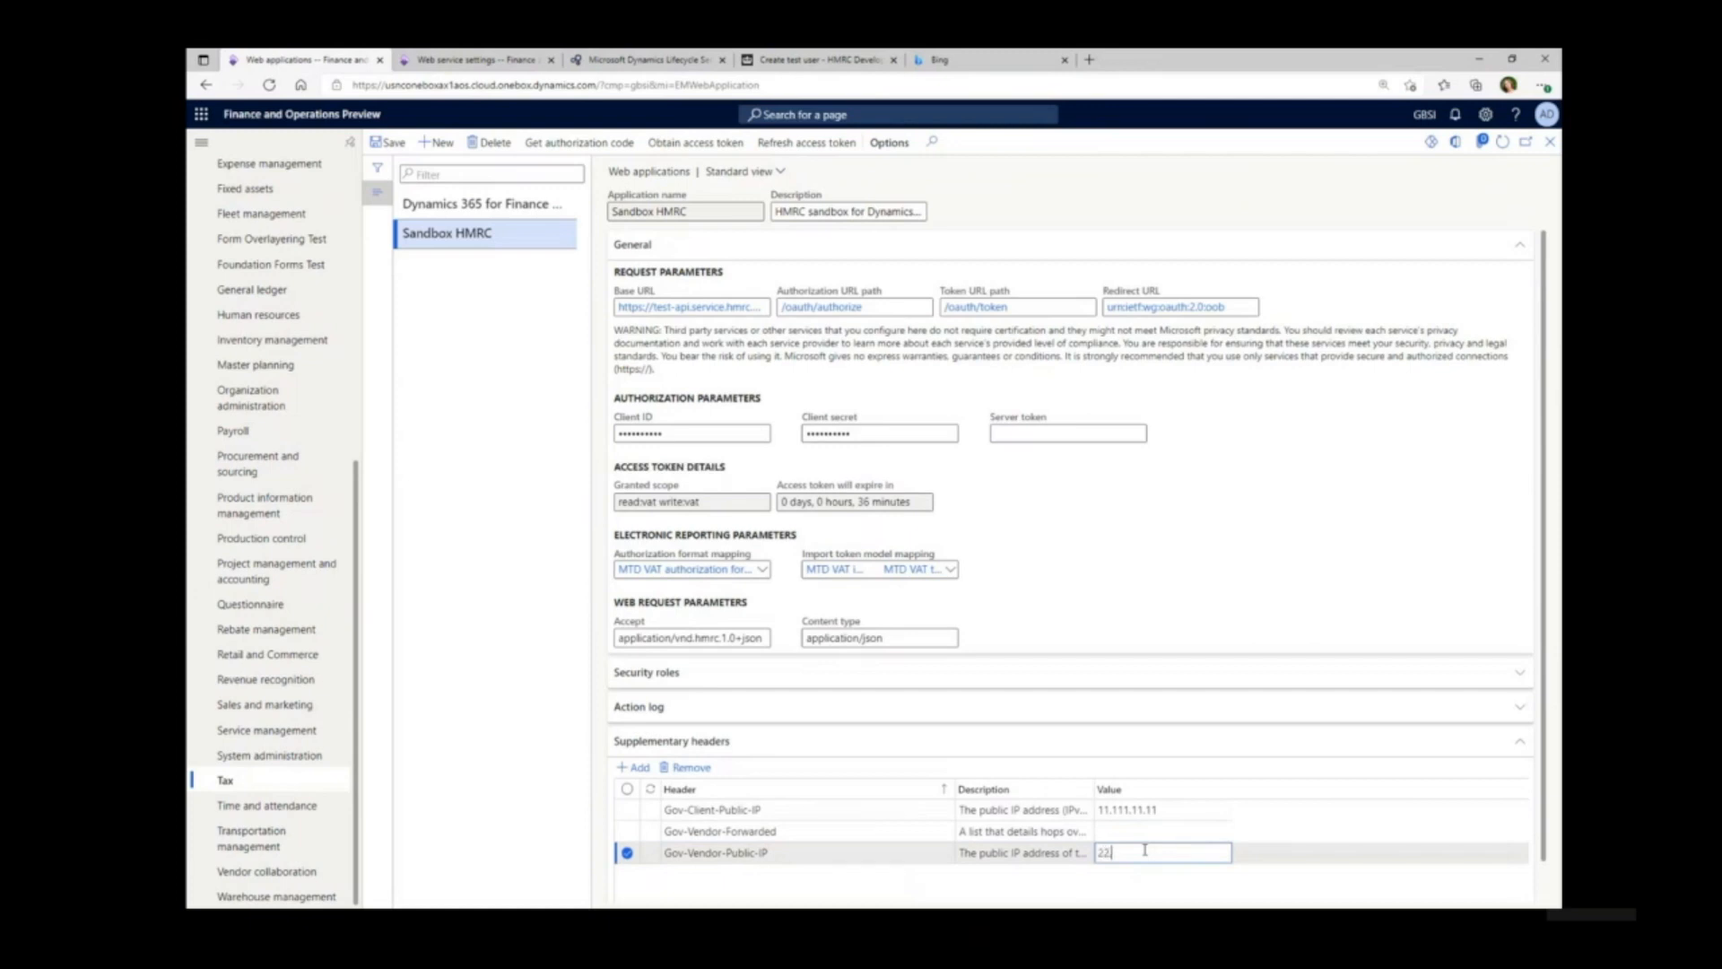
type(".222.222.22")
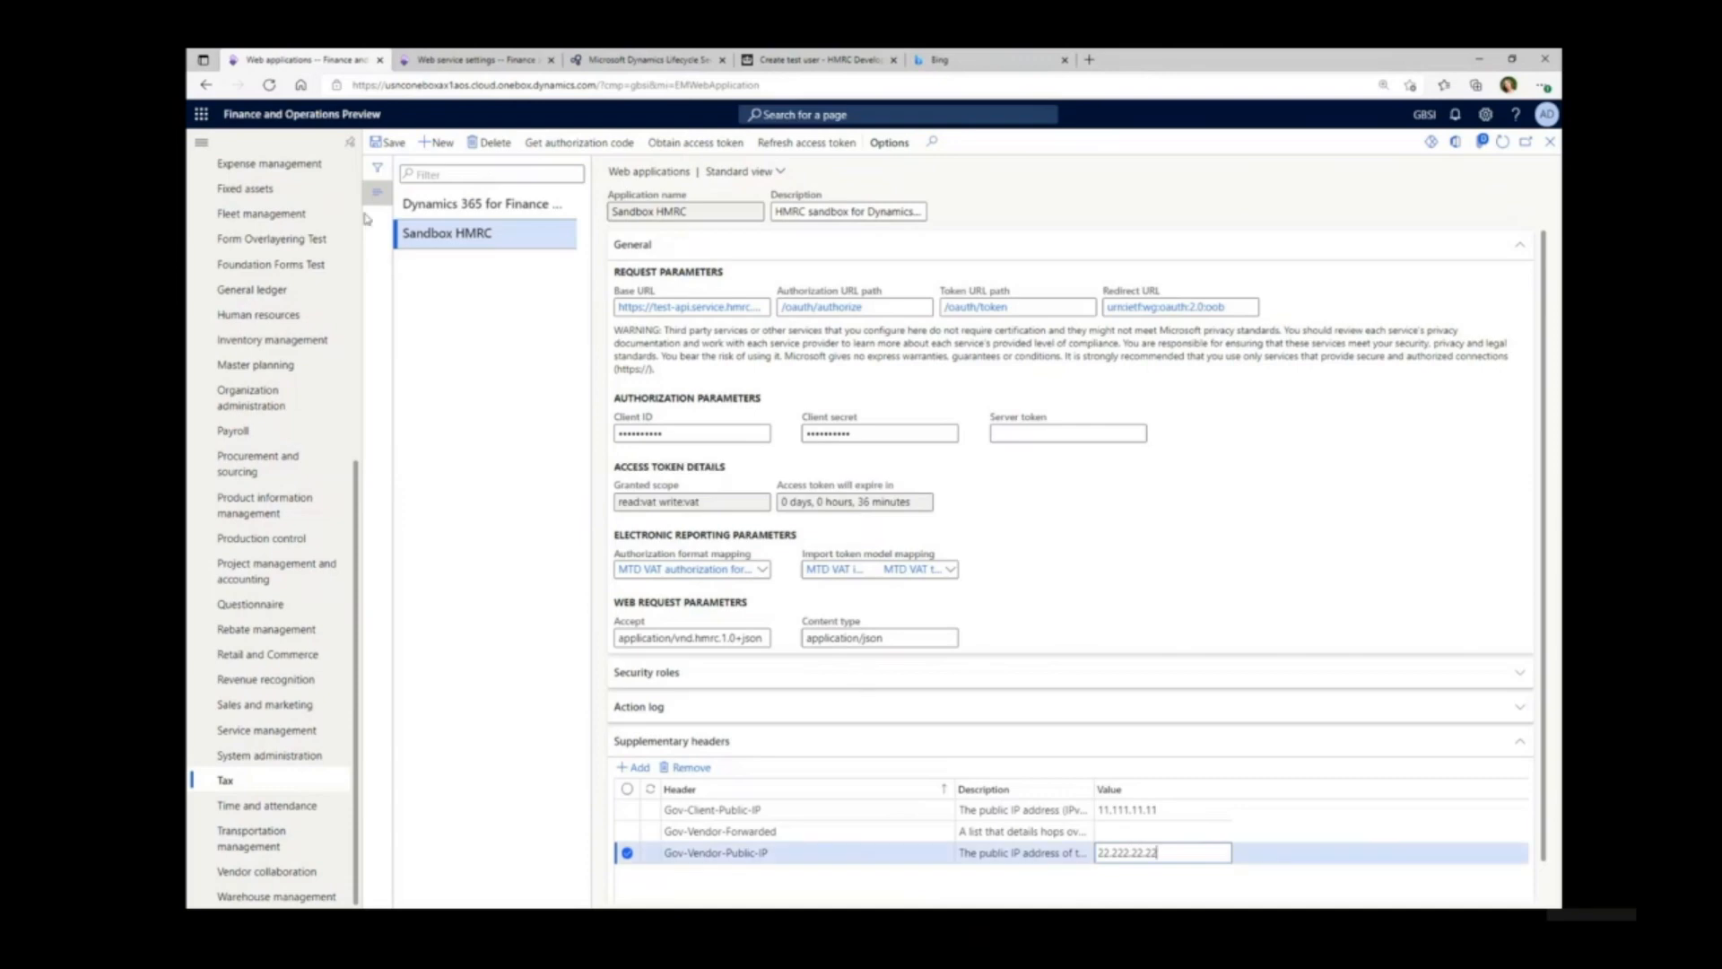
left_click(385, 142)
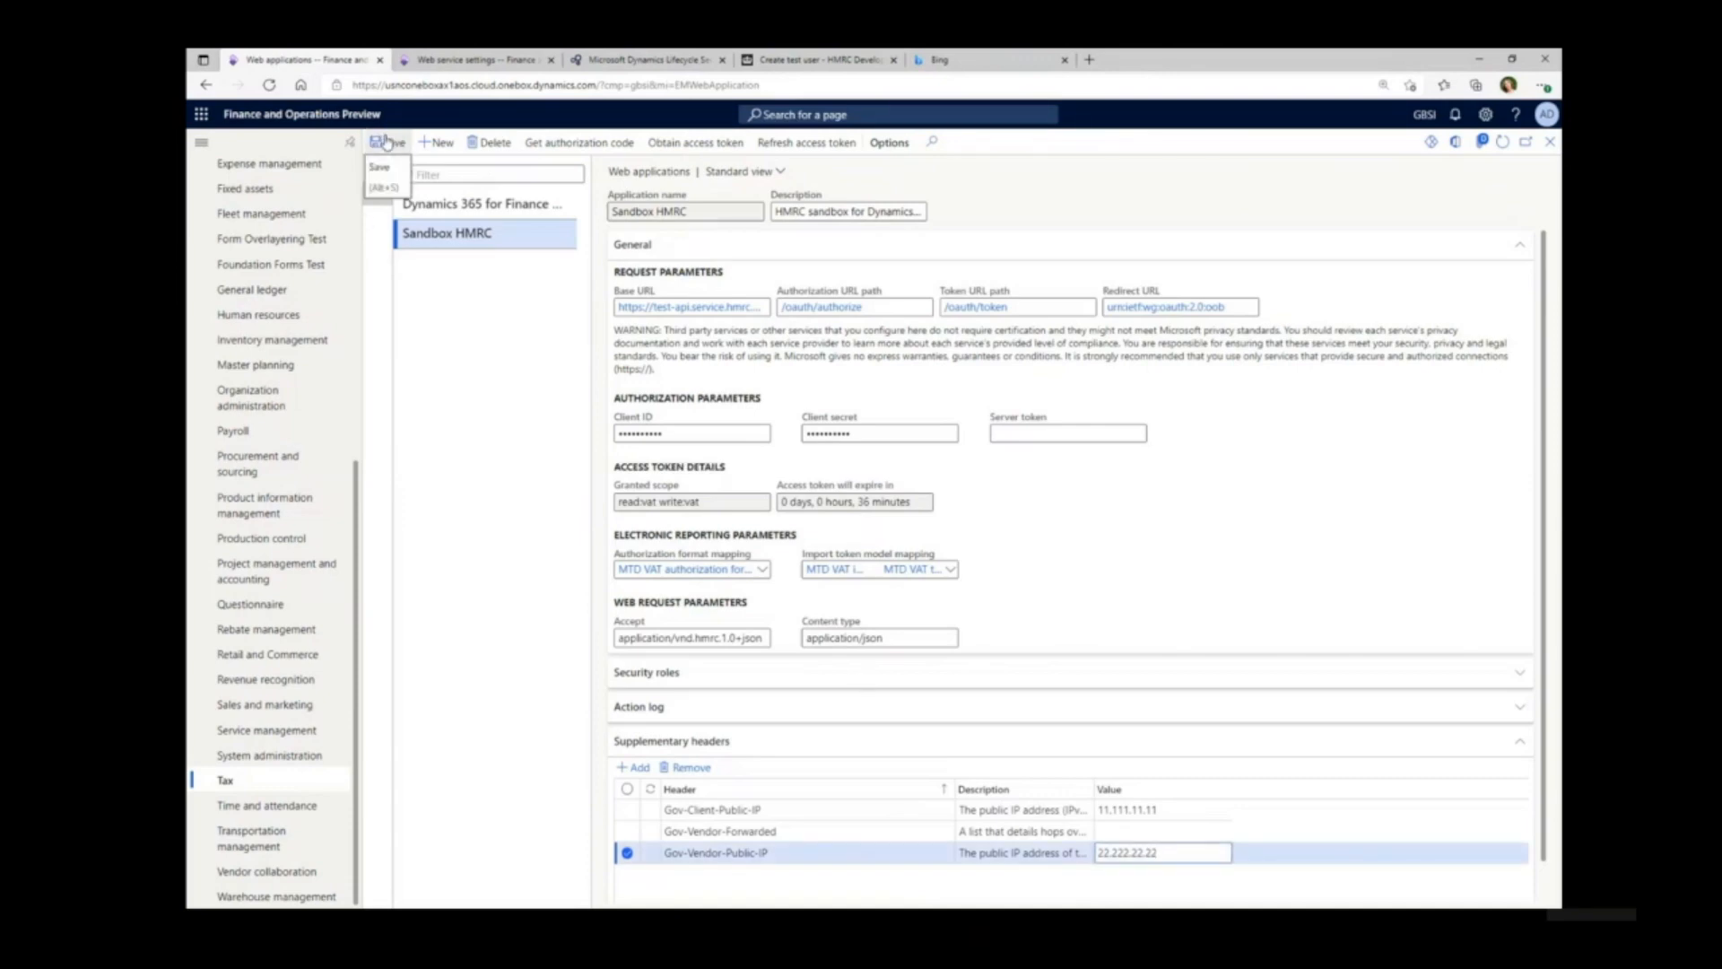
- Collapse the supplementary headers and examine the action log of the Sandbox HMRC web application
left_click(669, 750)
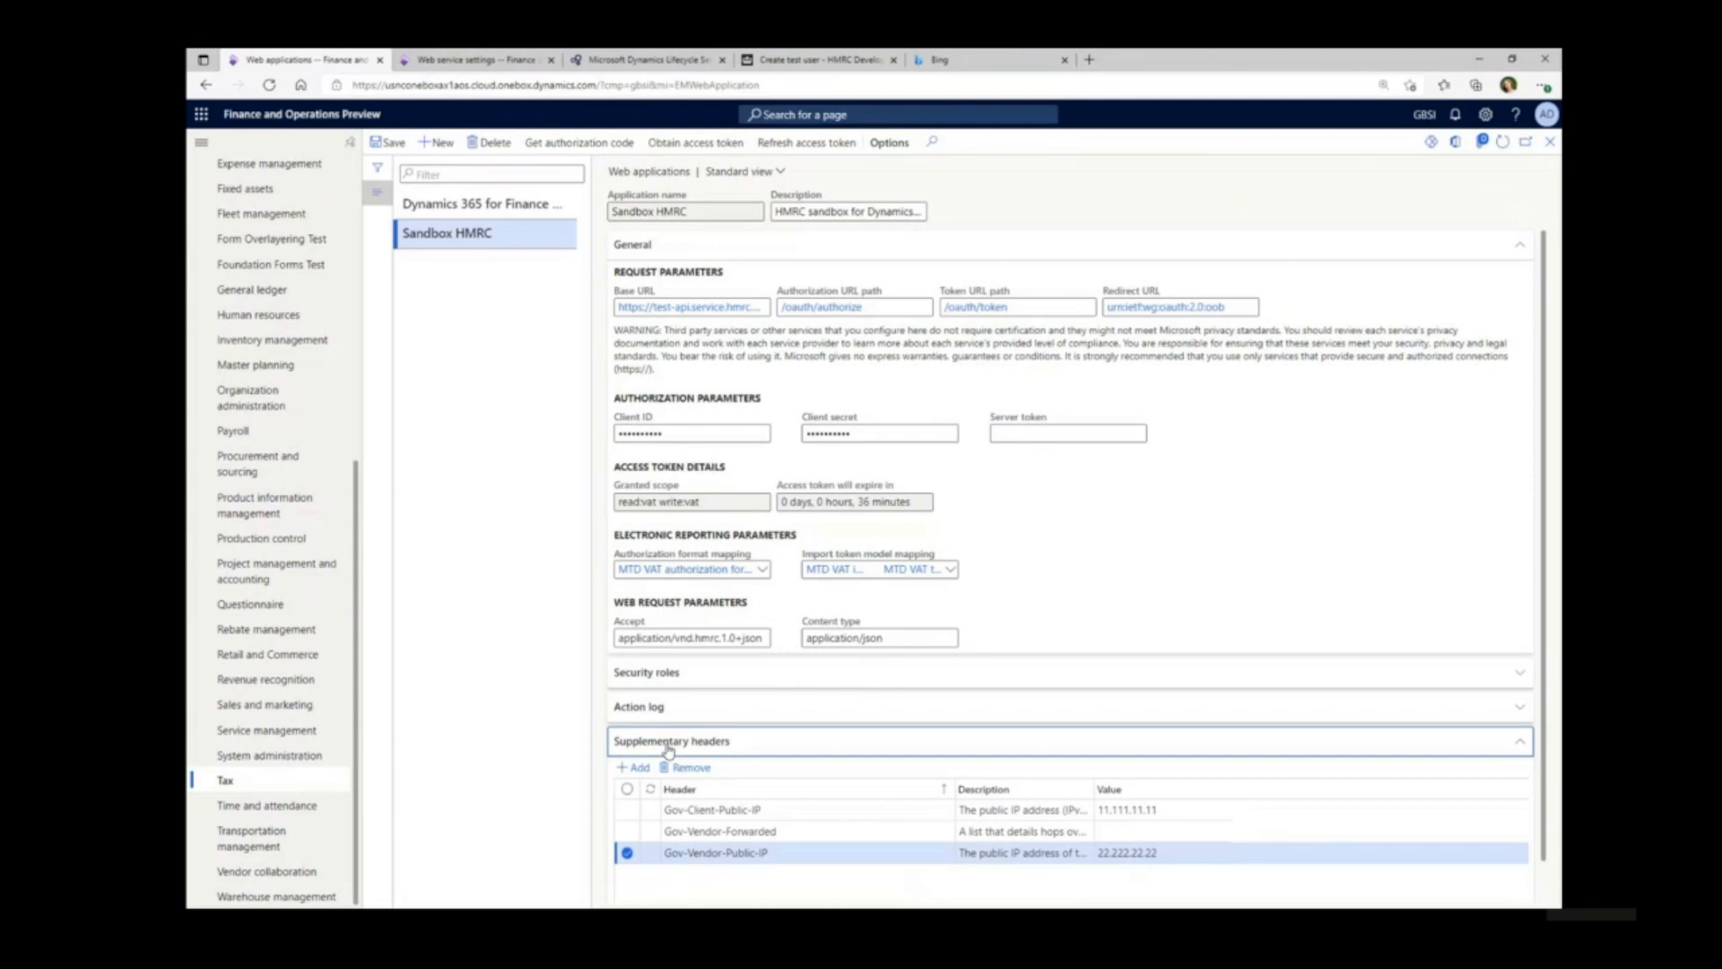
left_click(668, 746)
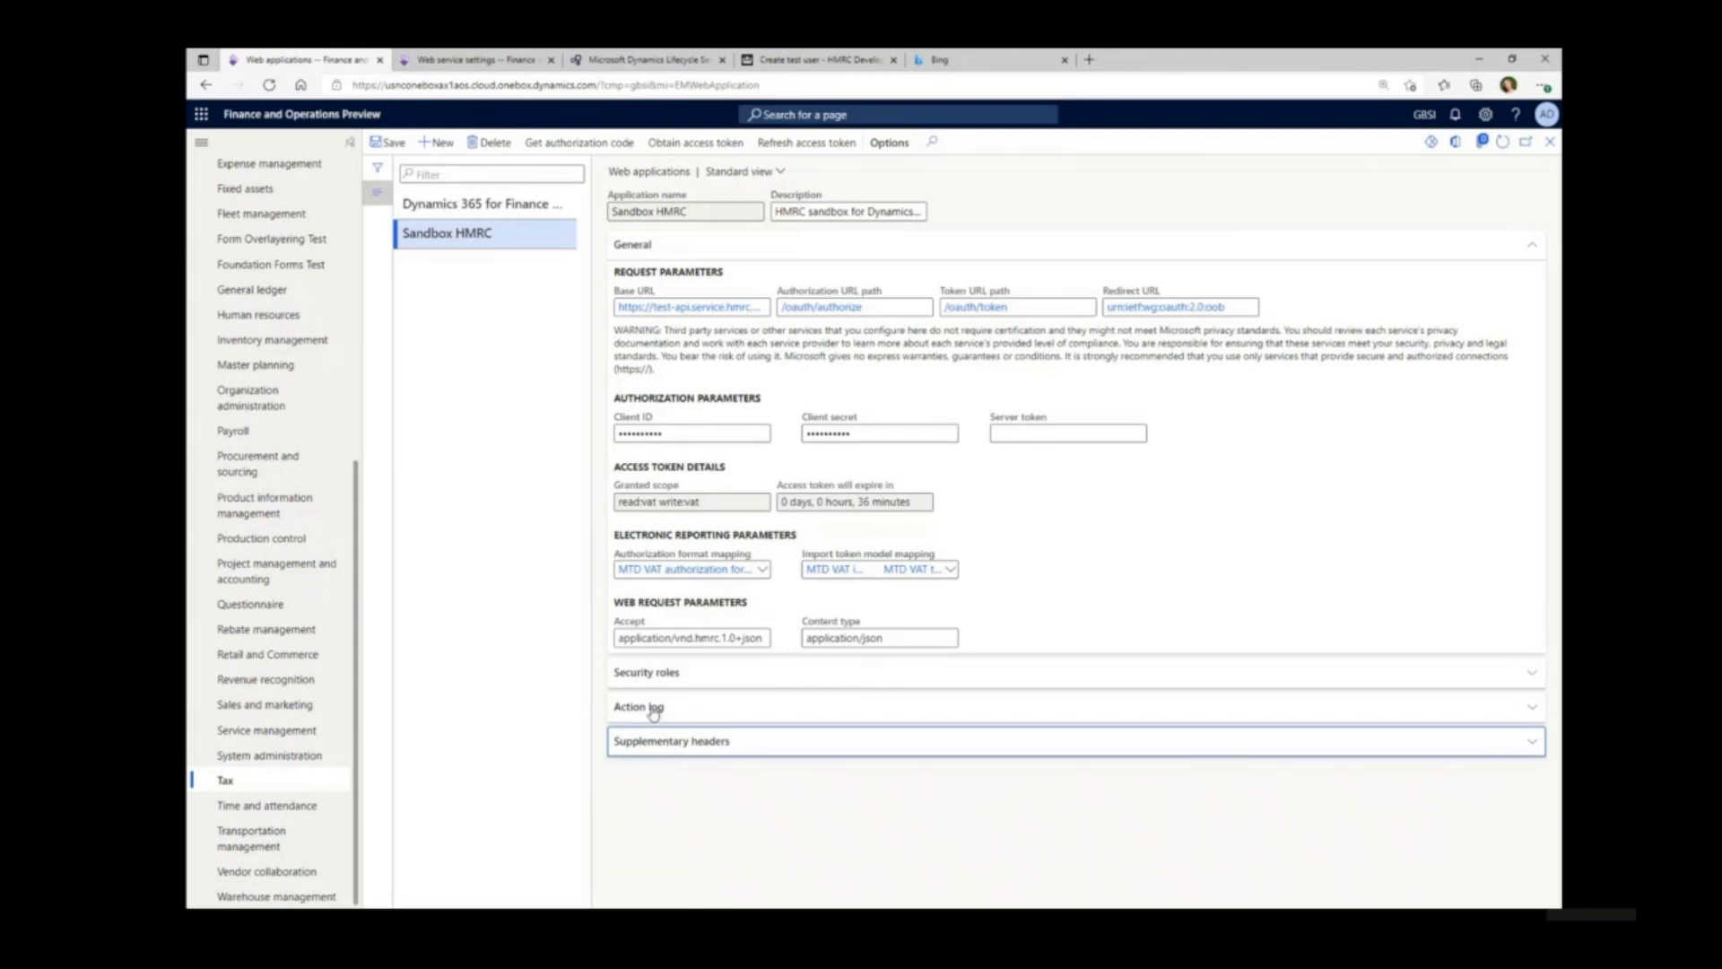
left_click(654, 707)
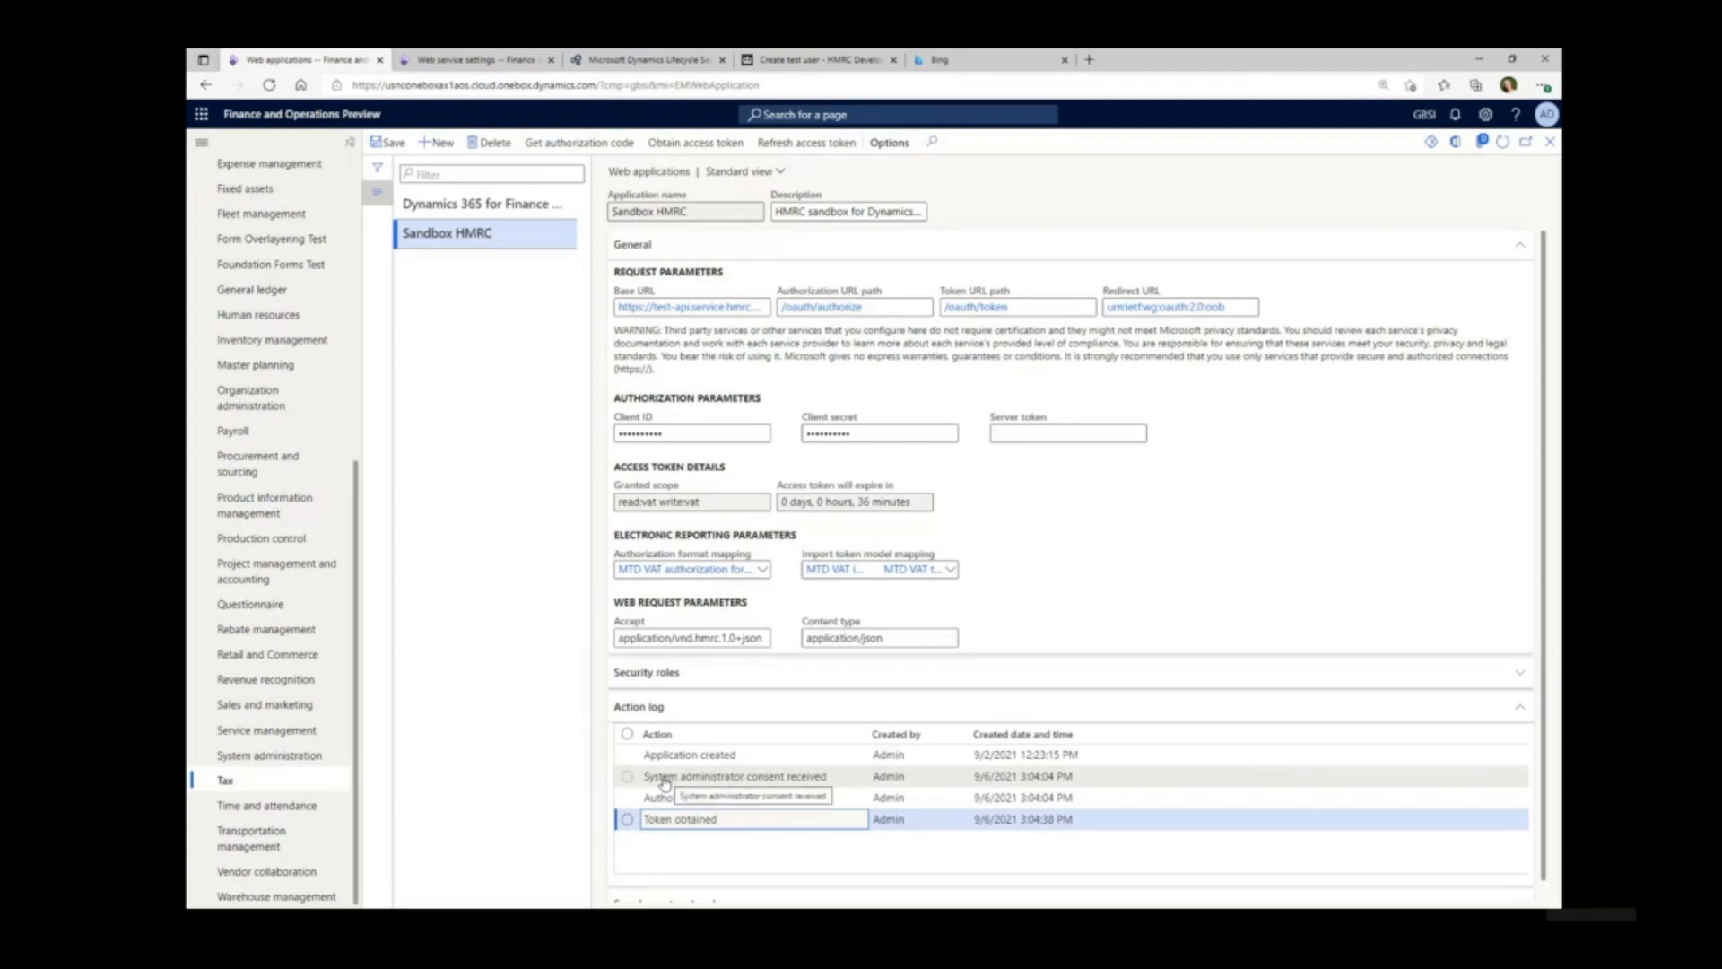
- Initiate the authorization procedure for Sandbox HMRC with the scope read:vat write:vat
left_click(589, 149)
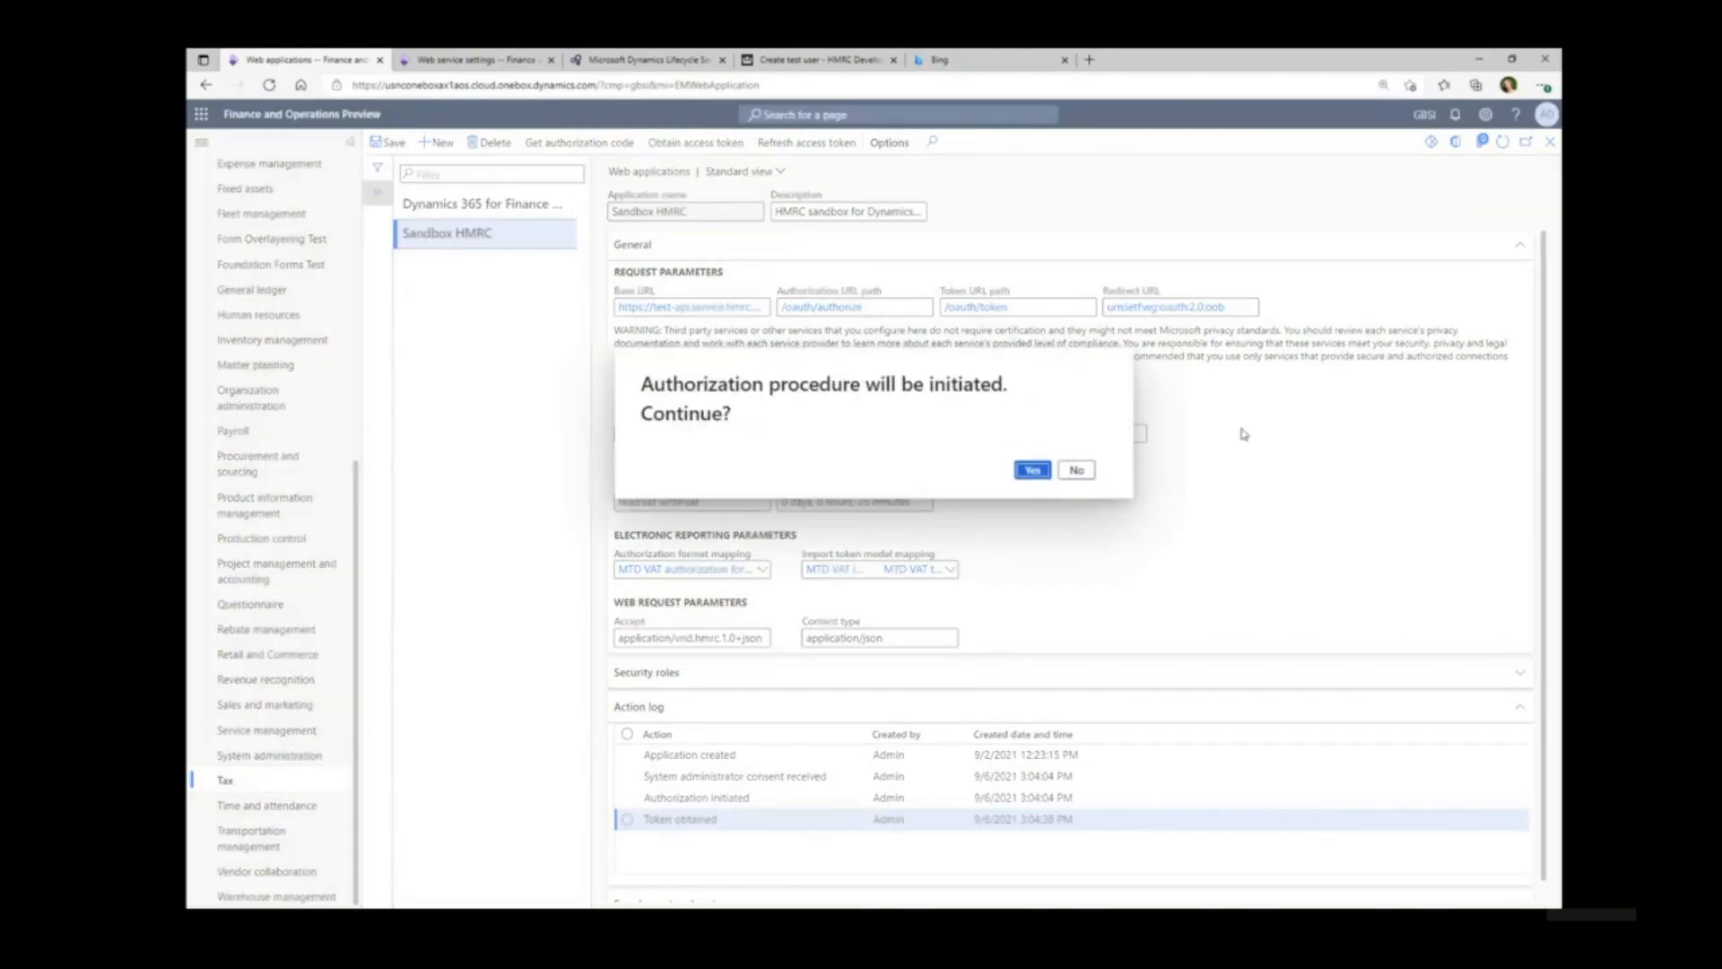
left_click(1032, 470)
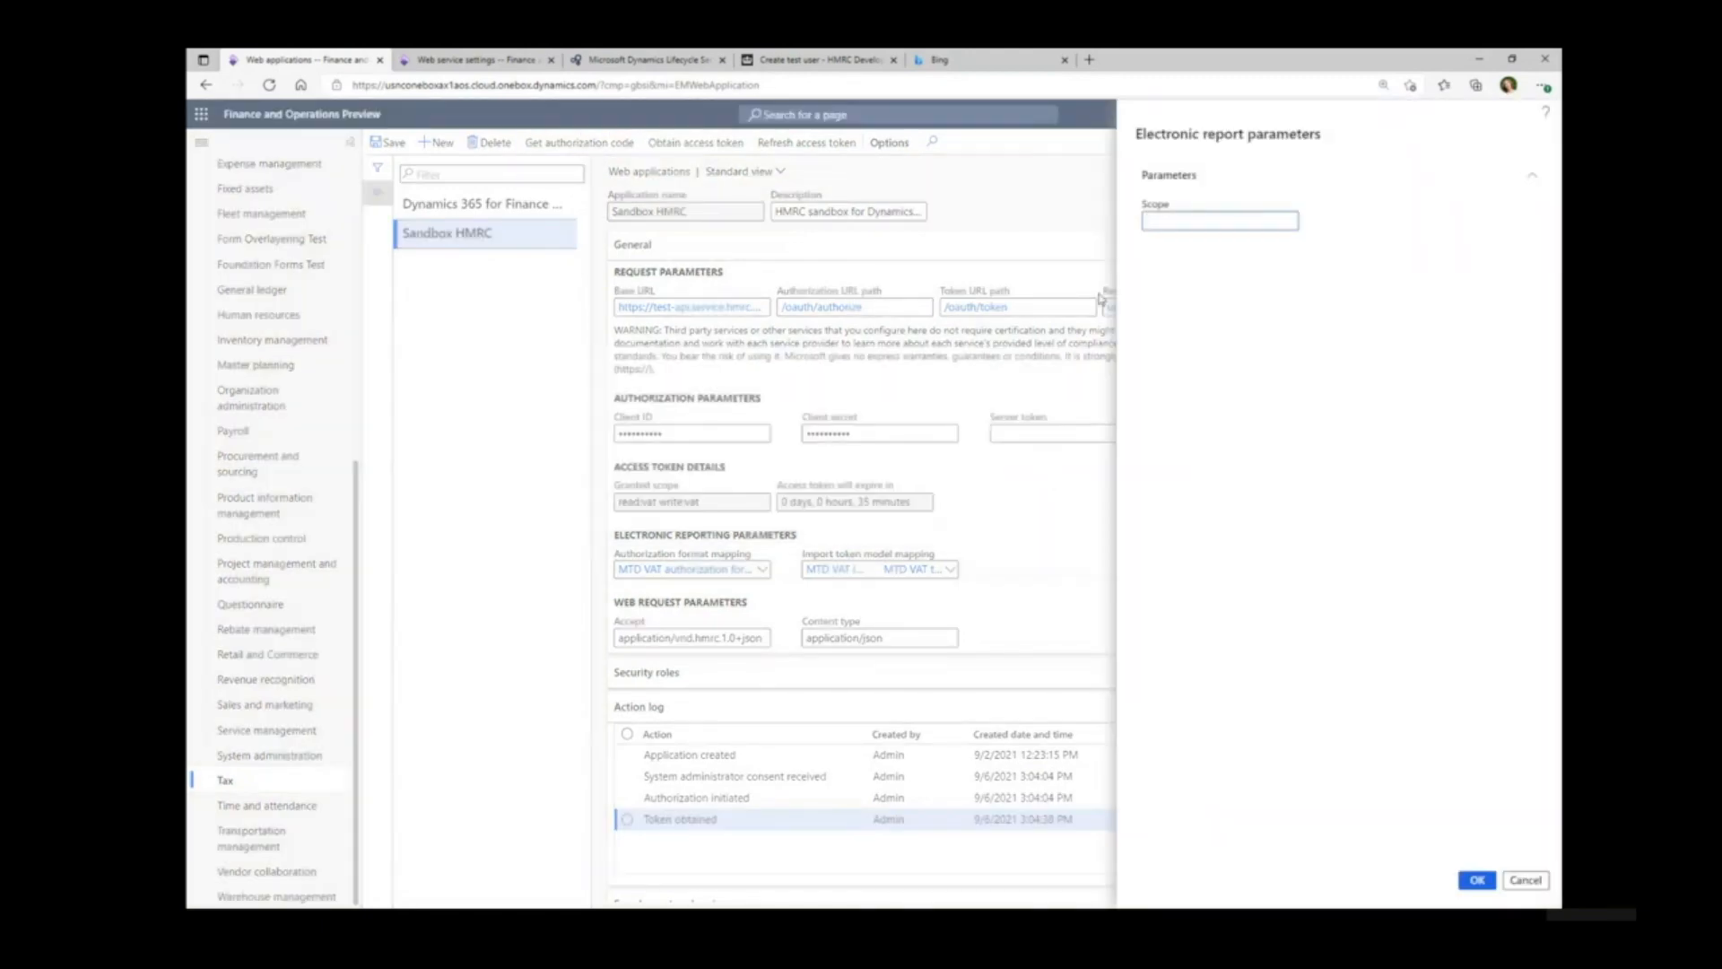
type("read:vat write:vat")
left_click(1476, 881)
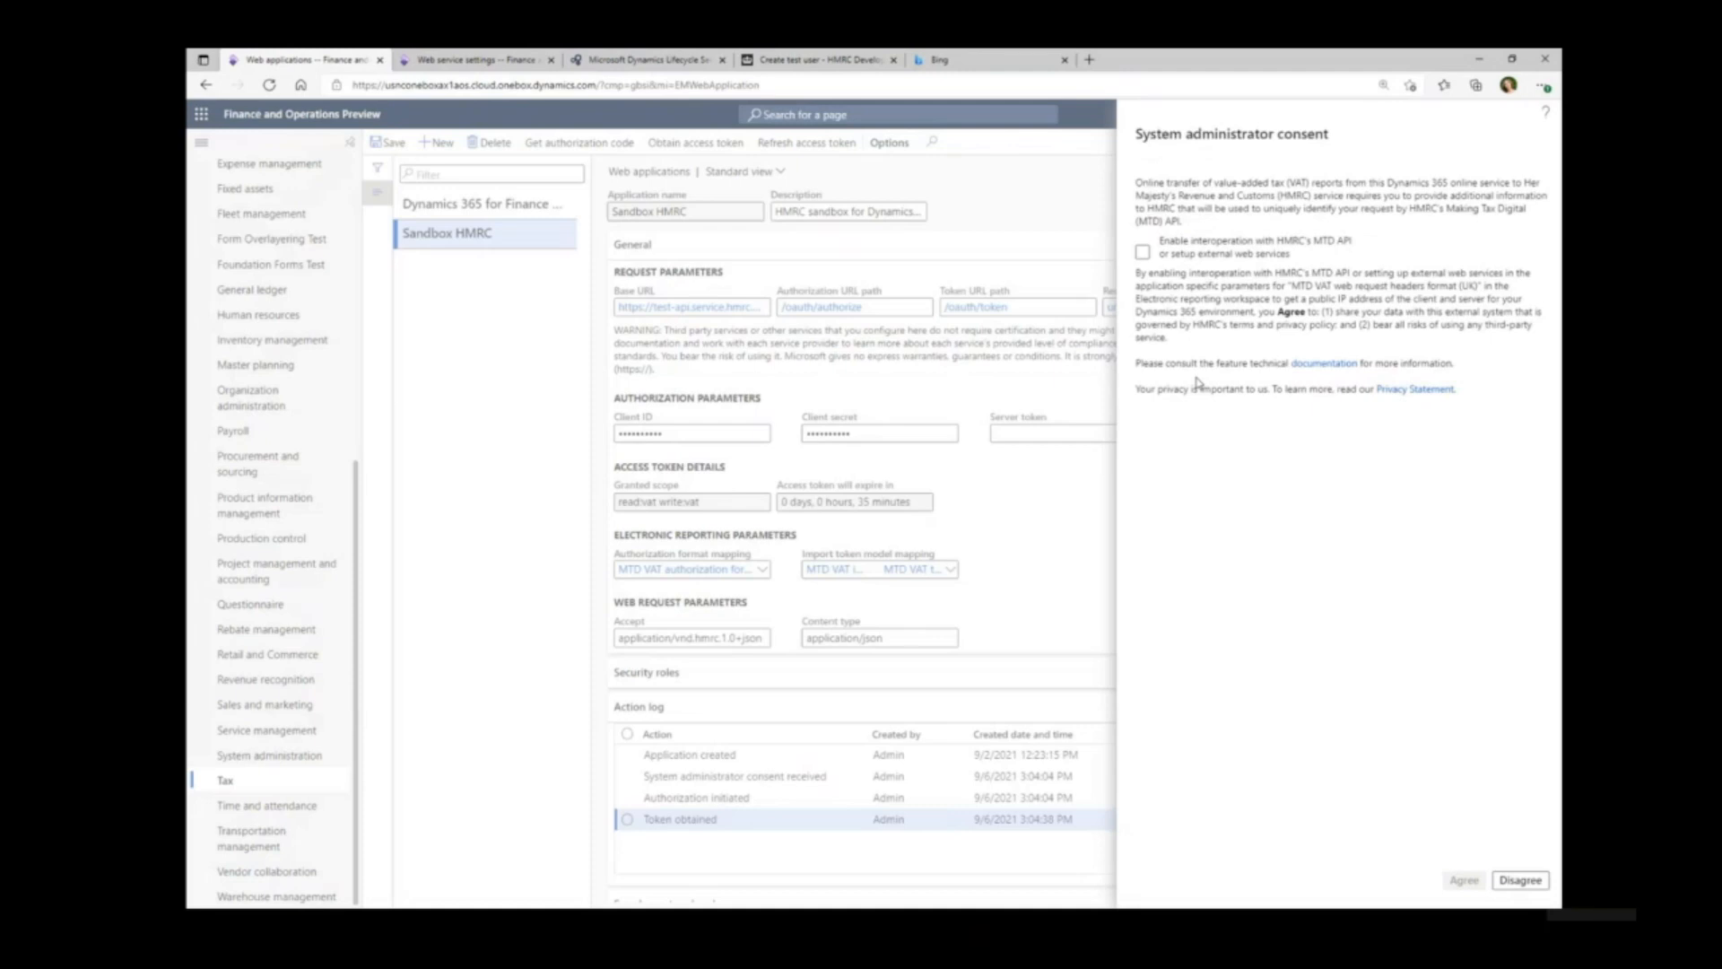
- Agree to the system administrator consent with interoperation with HMRC's MTD API enabled, and continue to the HMRC test user sign-in
left_click(1142, 252)
key("ctrl")
key("ctrl")
left_click(1457, 884)
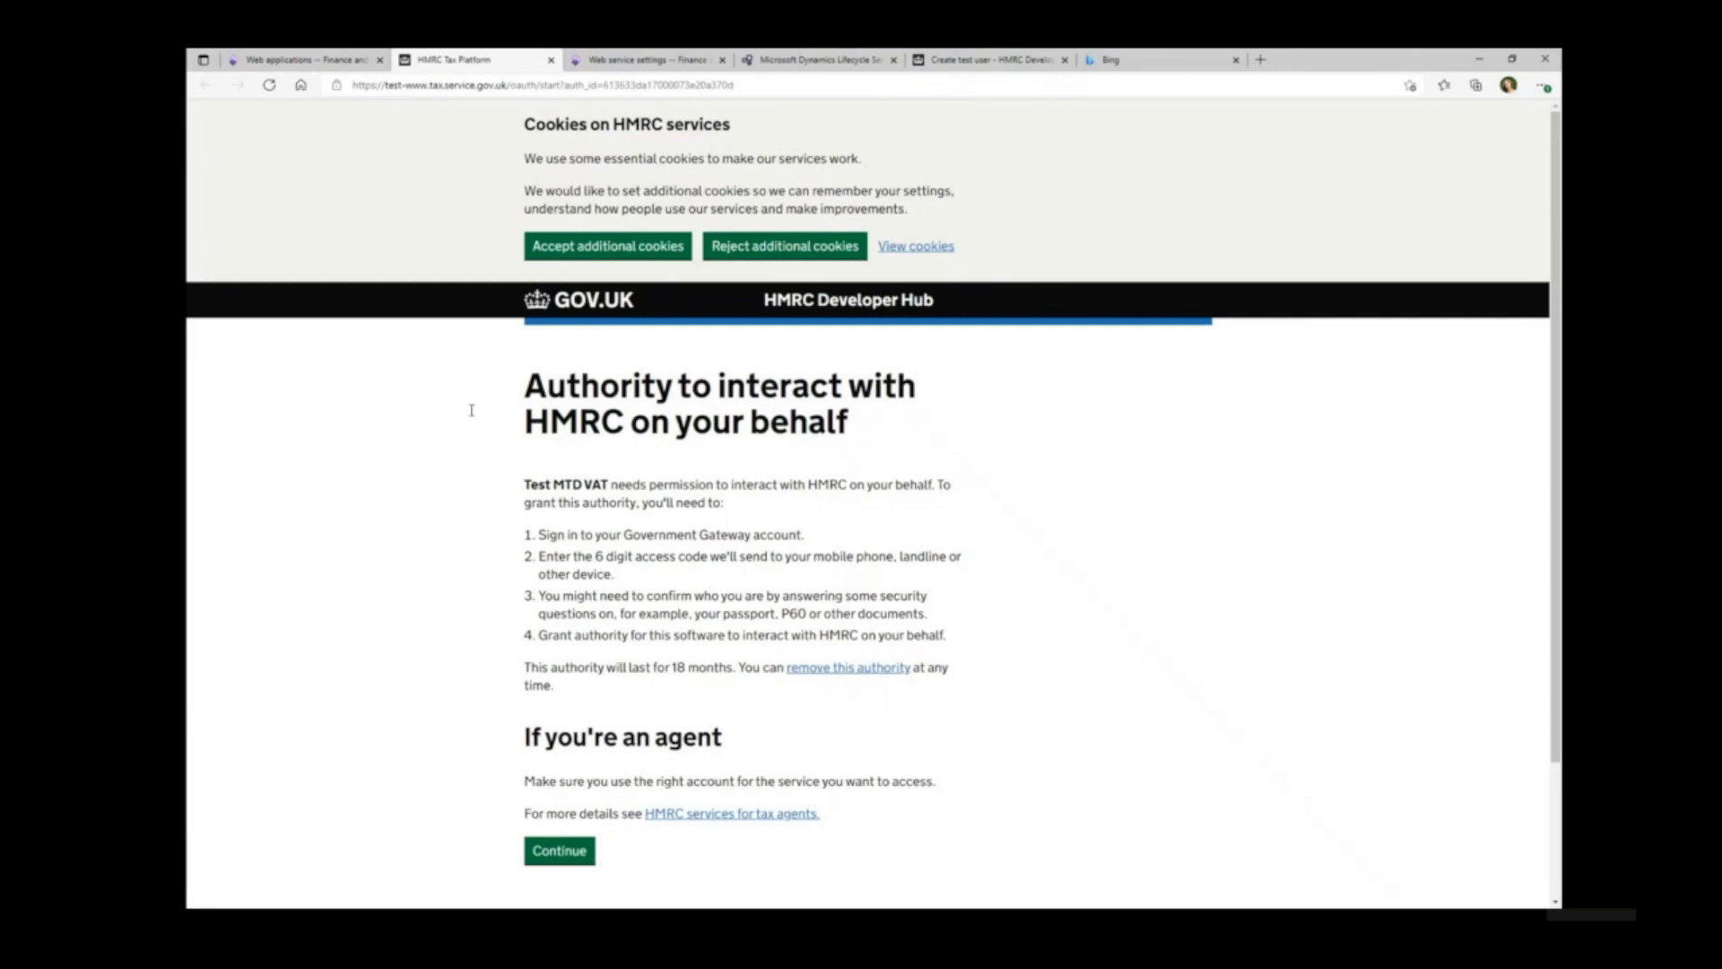
left_click(562, 854)
left_click(547, 464)
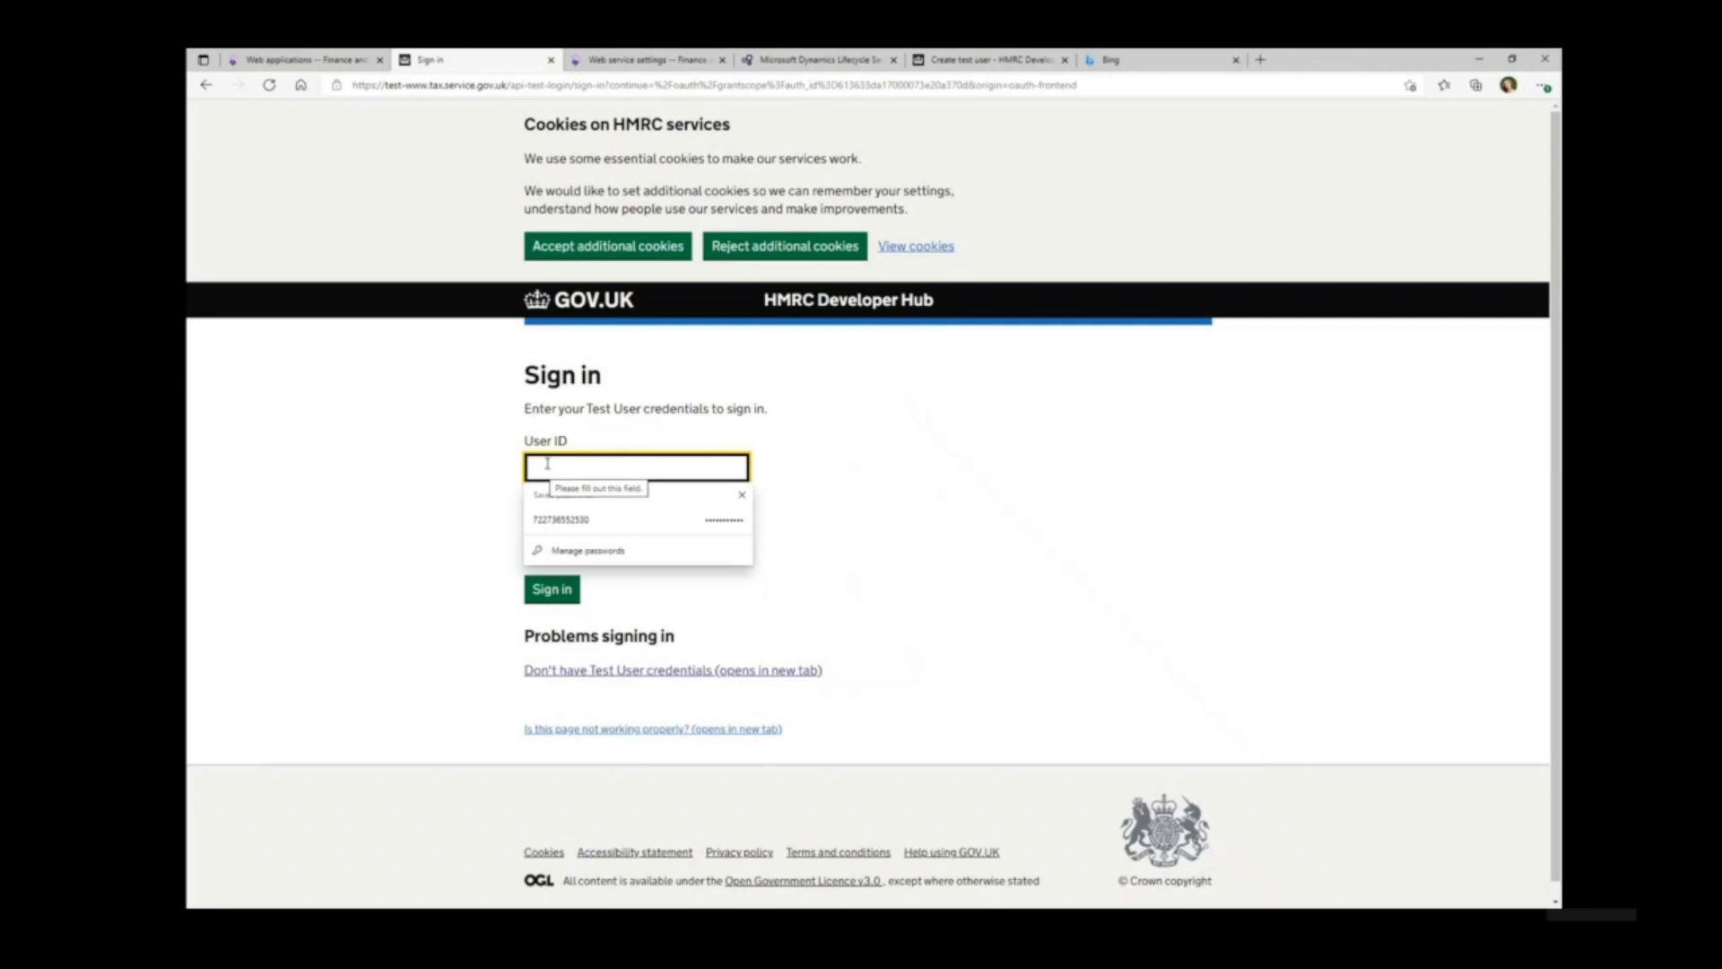
- Create a test user of type Organisation on the HMRC Developer Hub's Create a test user page
left_click(964, 58)
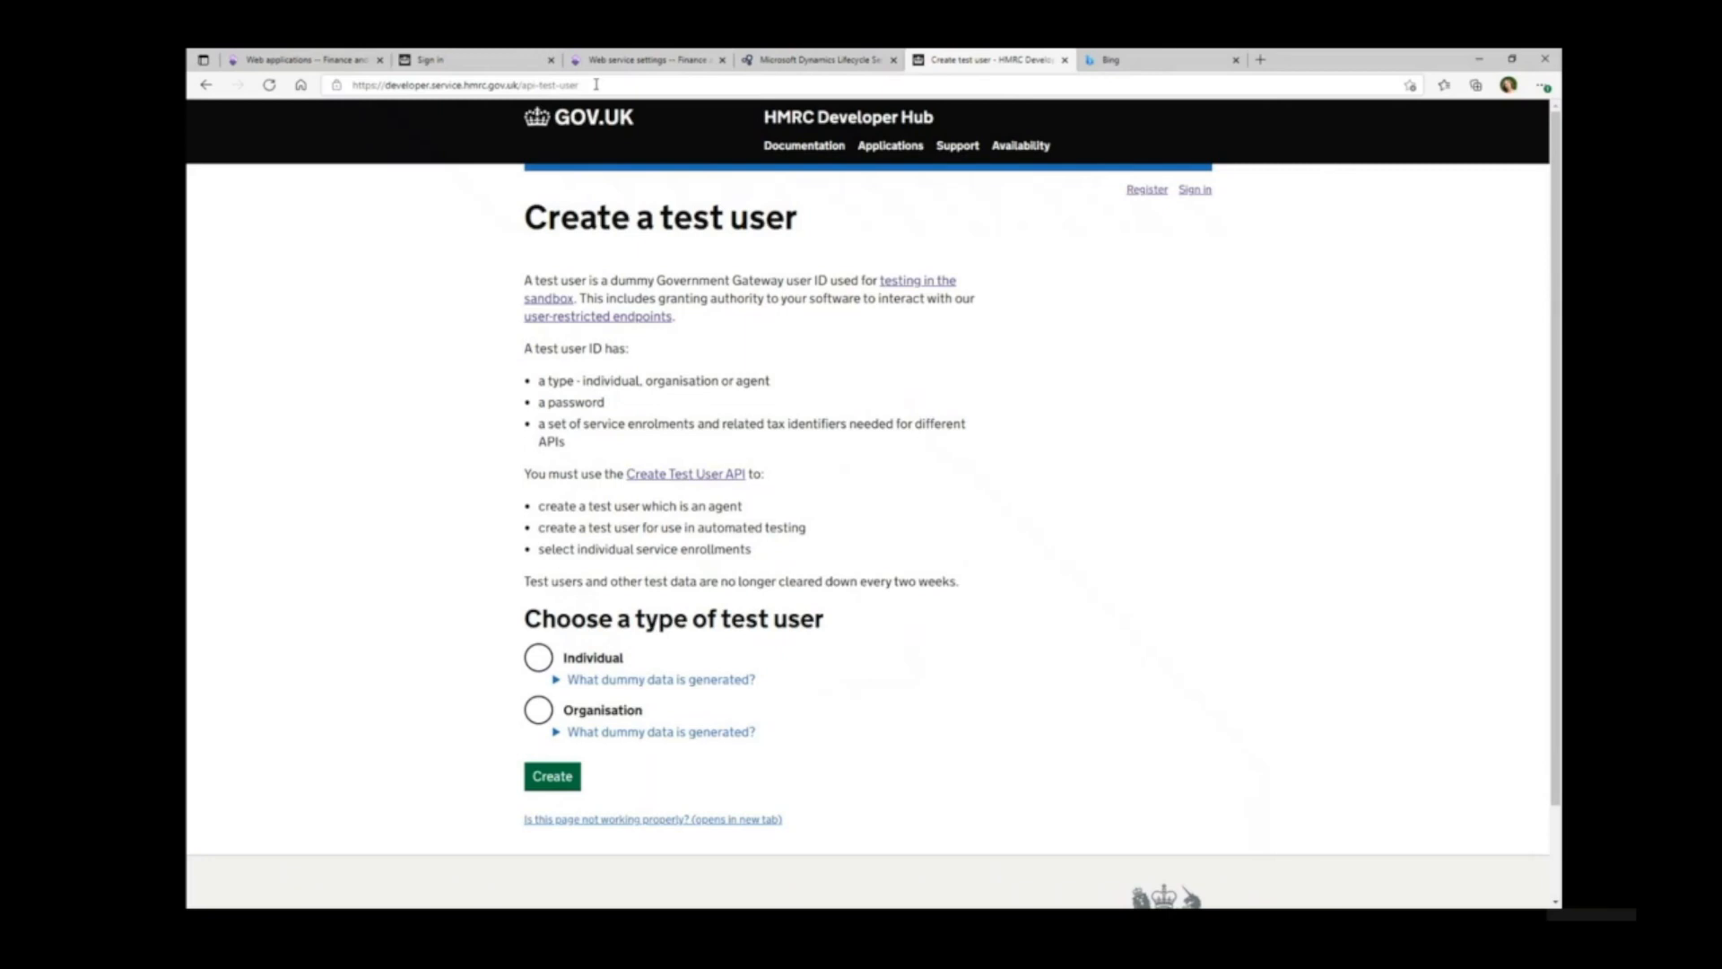
left_click_drag(596, 84, 338, 84)
left_click(538, 710)
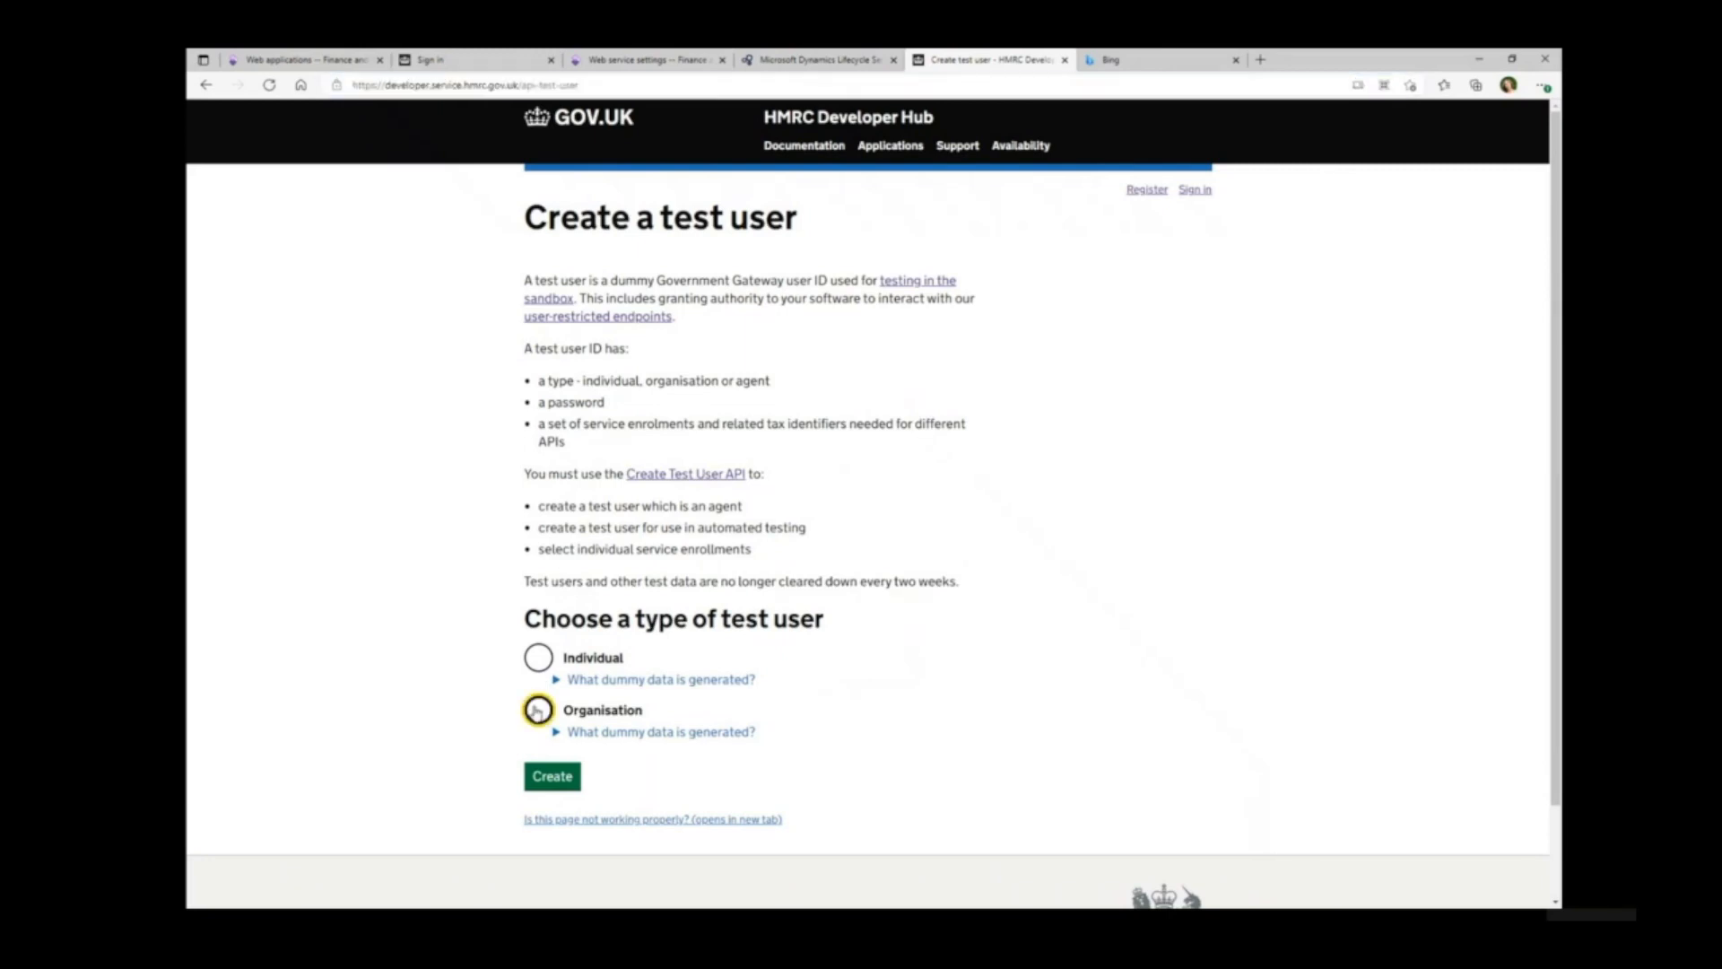
left_click(550, 778)
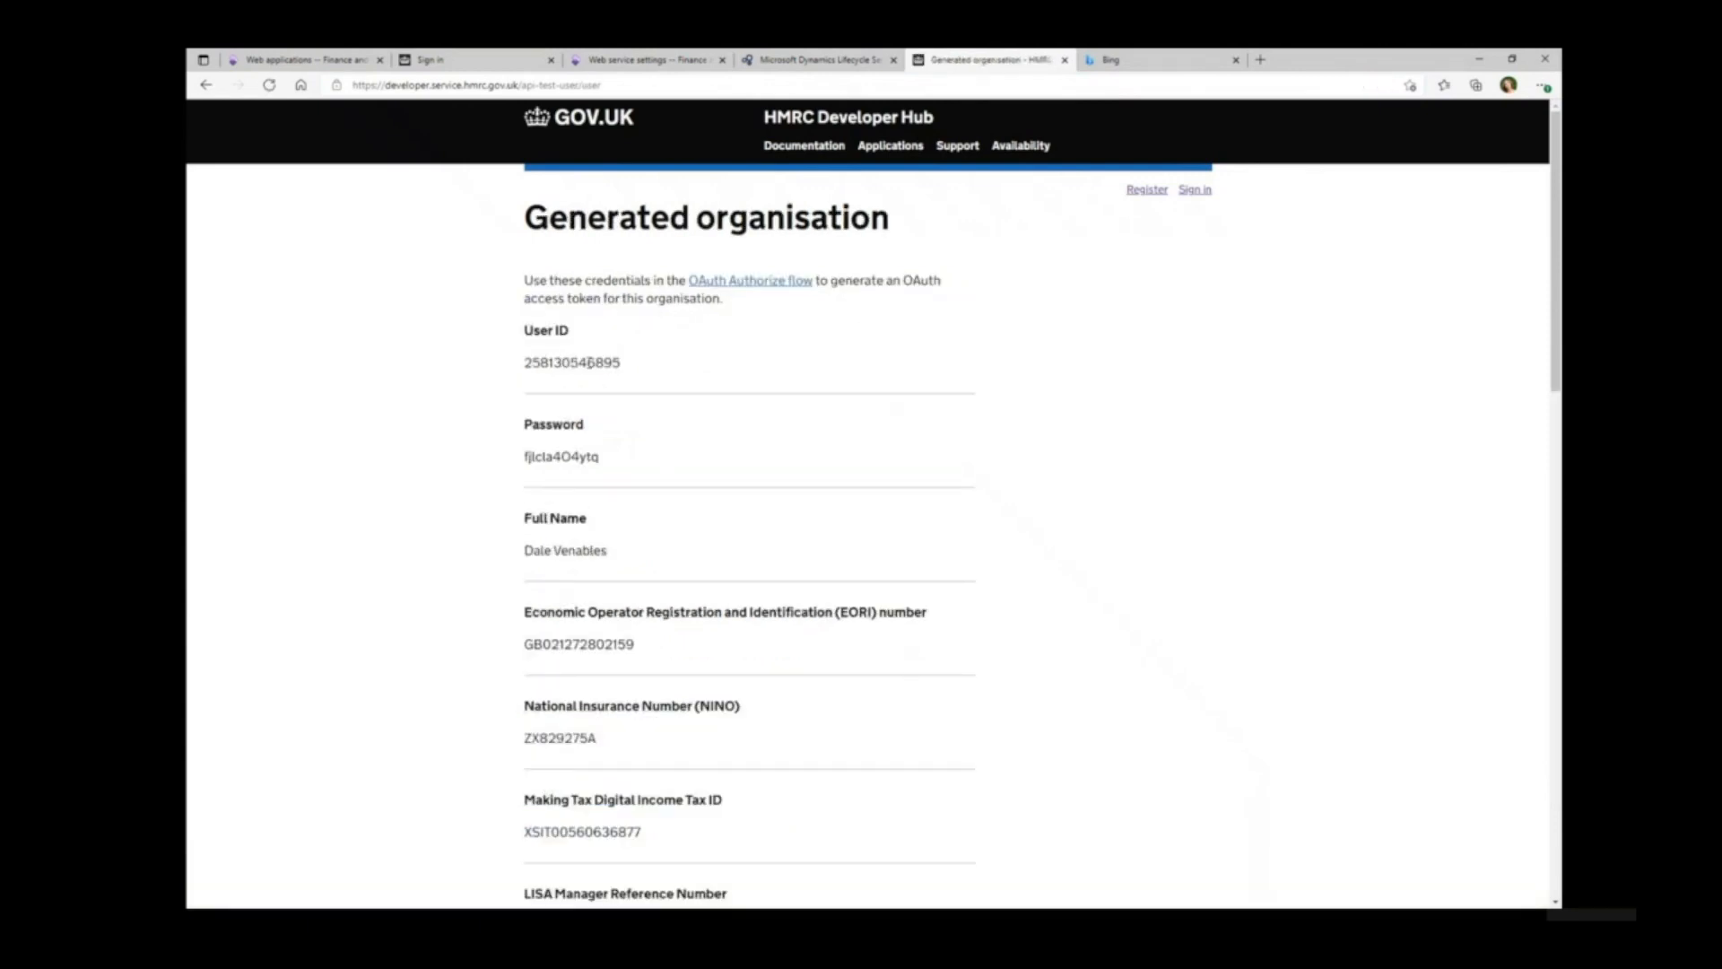
- Copy the generated organisation's user ID into the User ID field of the HMRC sign-in page
left_click_drag(634, 369, 525, 363)
key("ctrl+c")
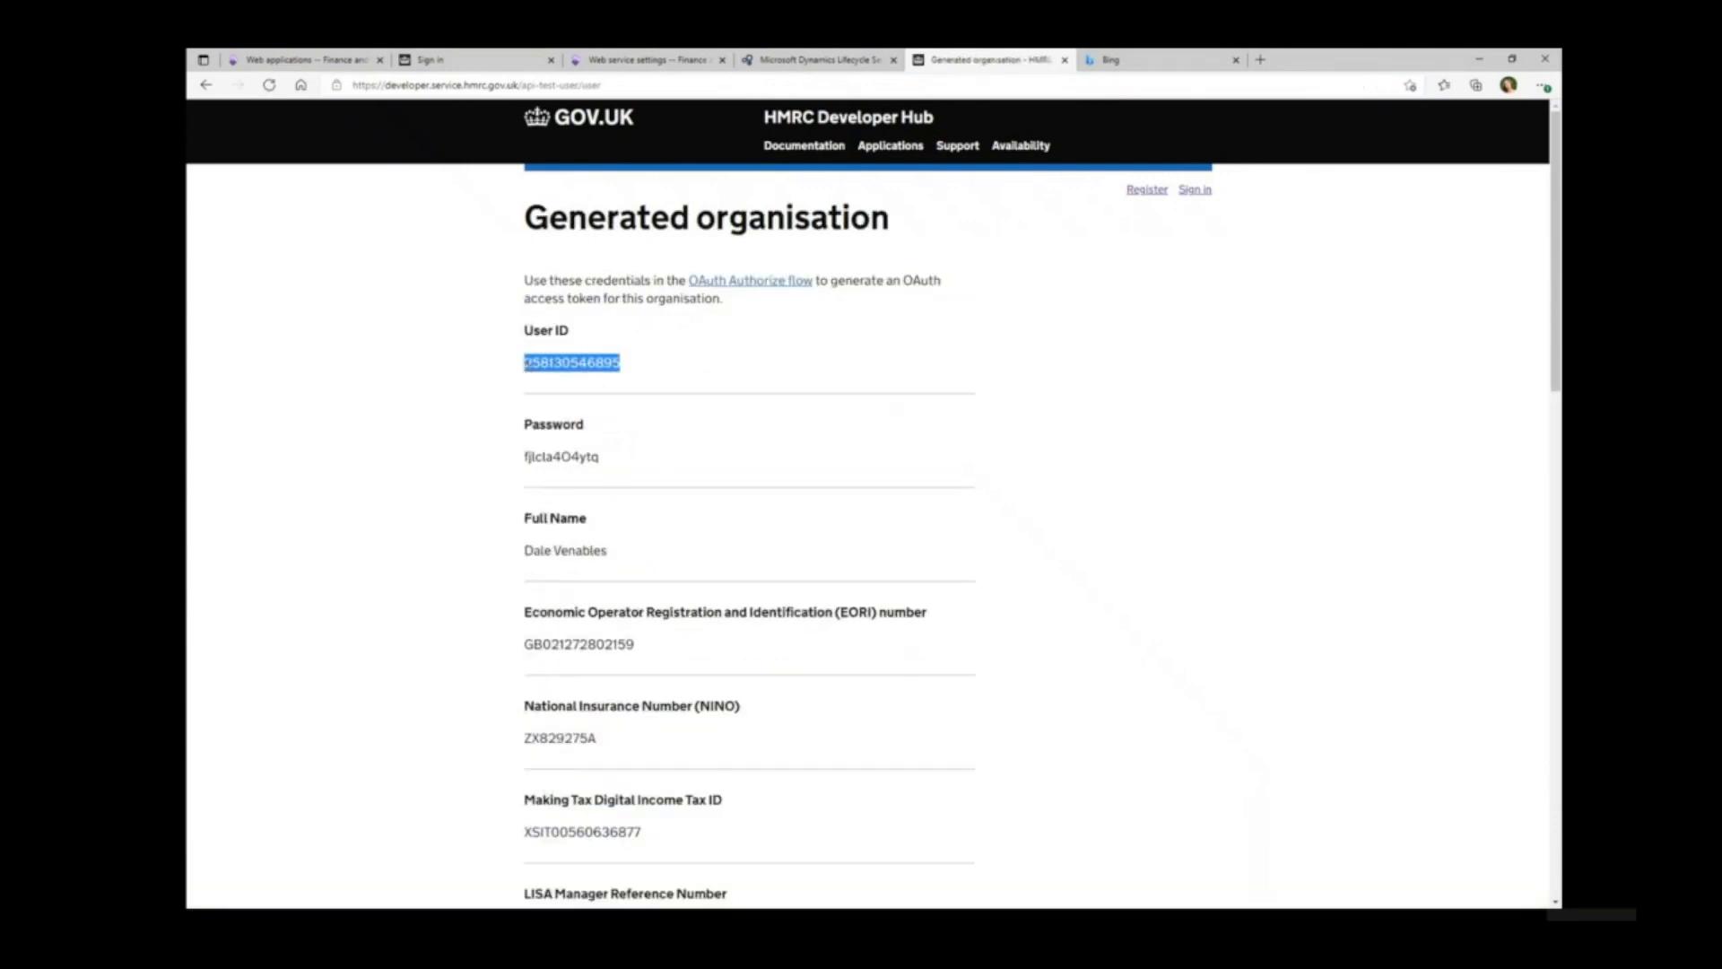
left_click(459, 59)
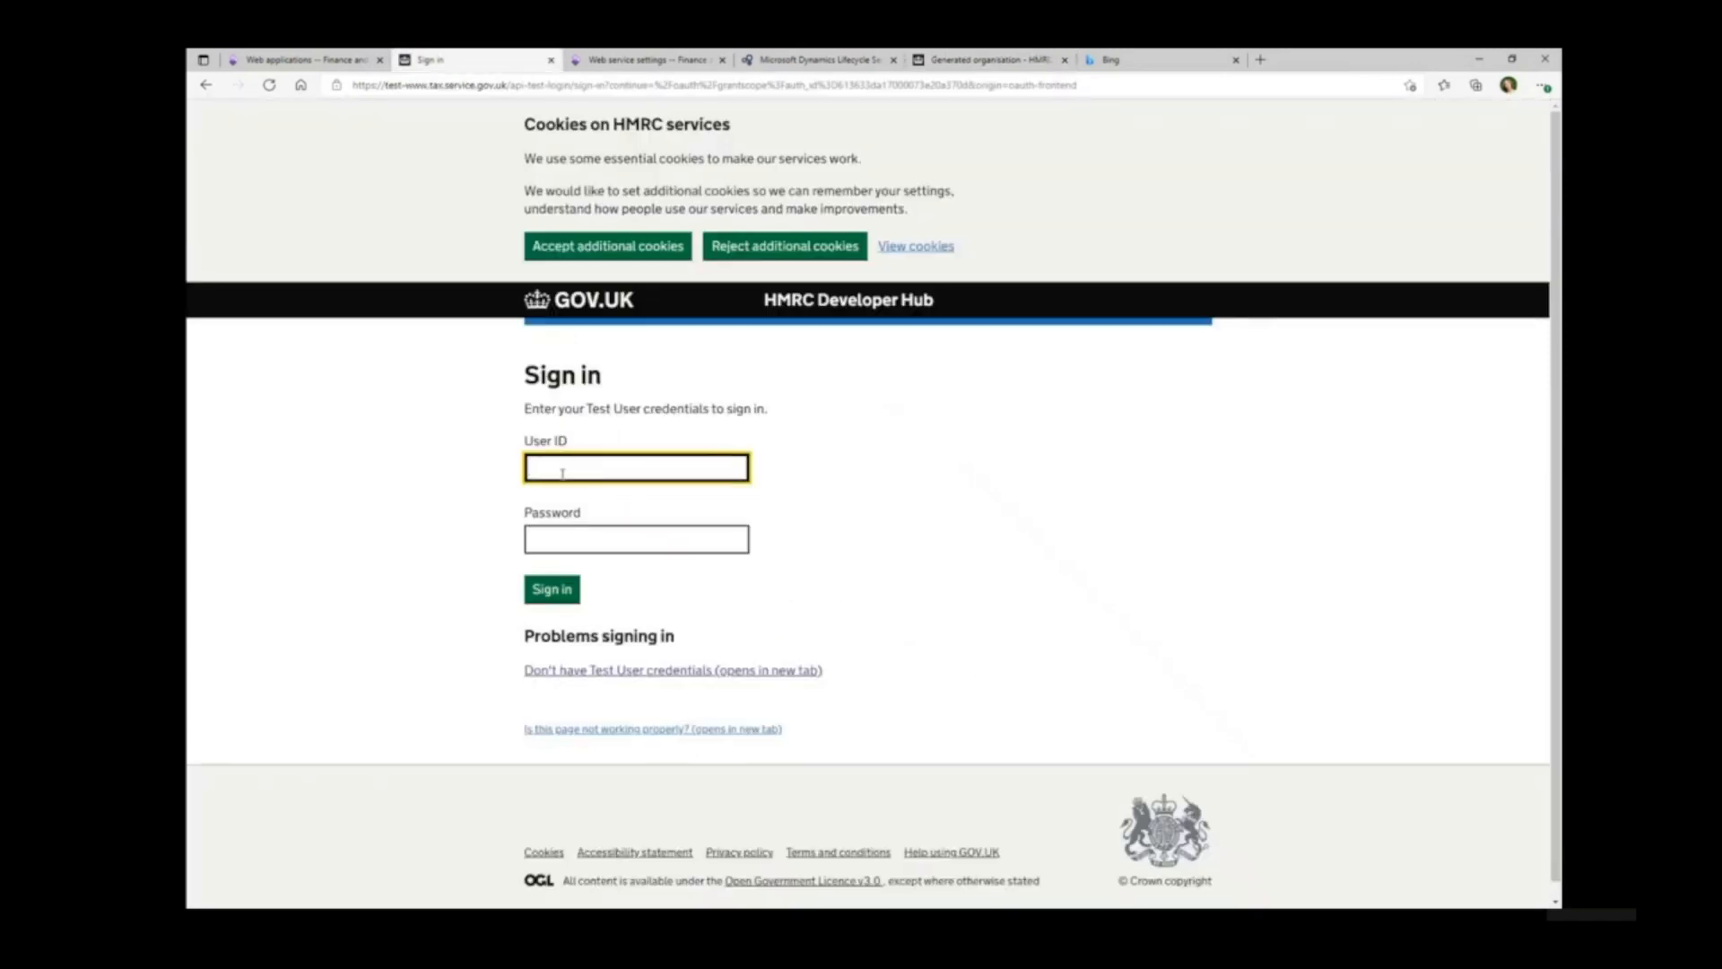
left_click(562, 473)
key("ctrl+v")
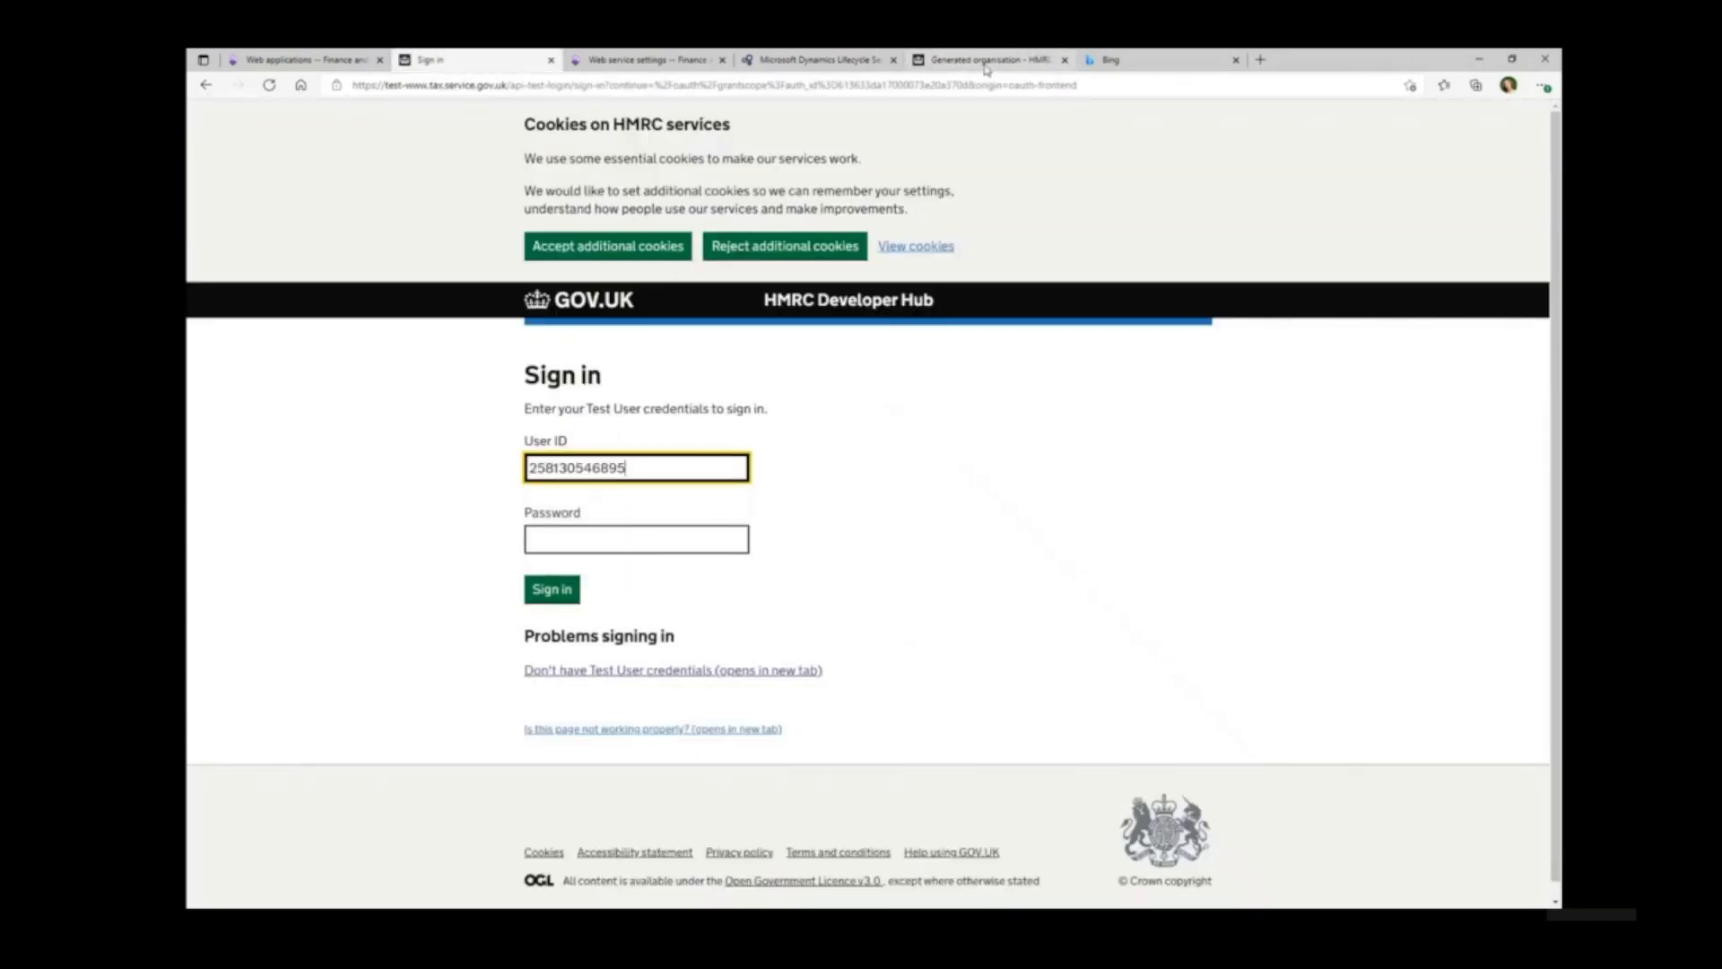
- Copy the generated organisation's password into the Password field of the HMRC sign-in page and sign in
left_click(959, 62)
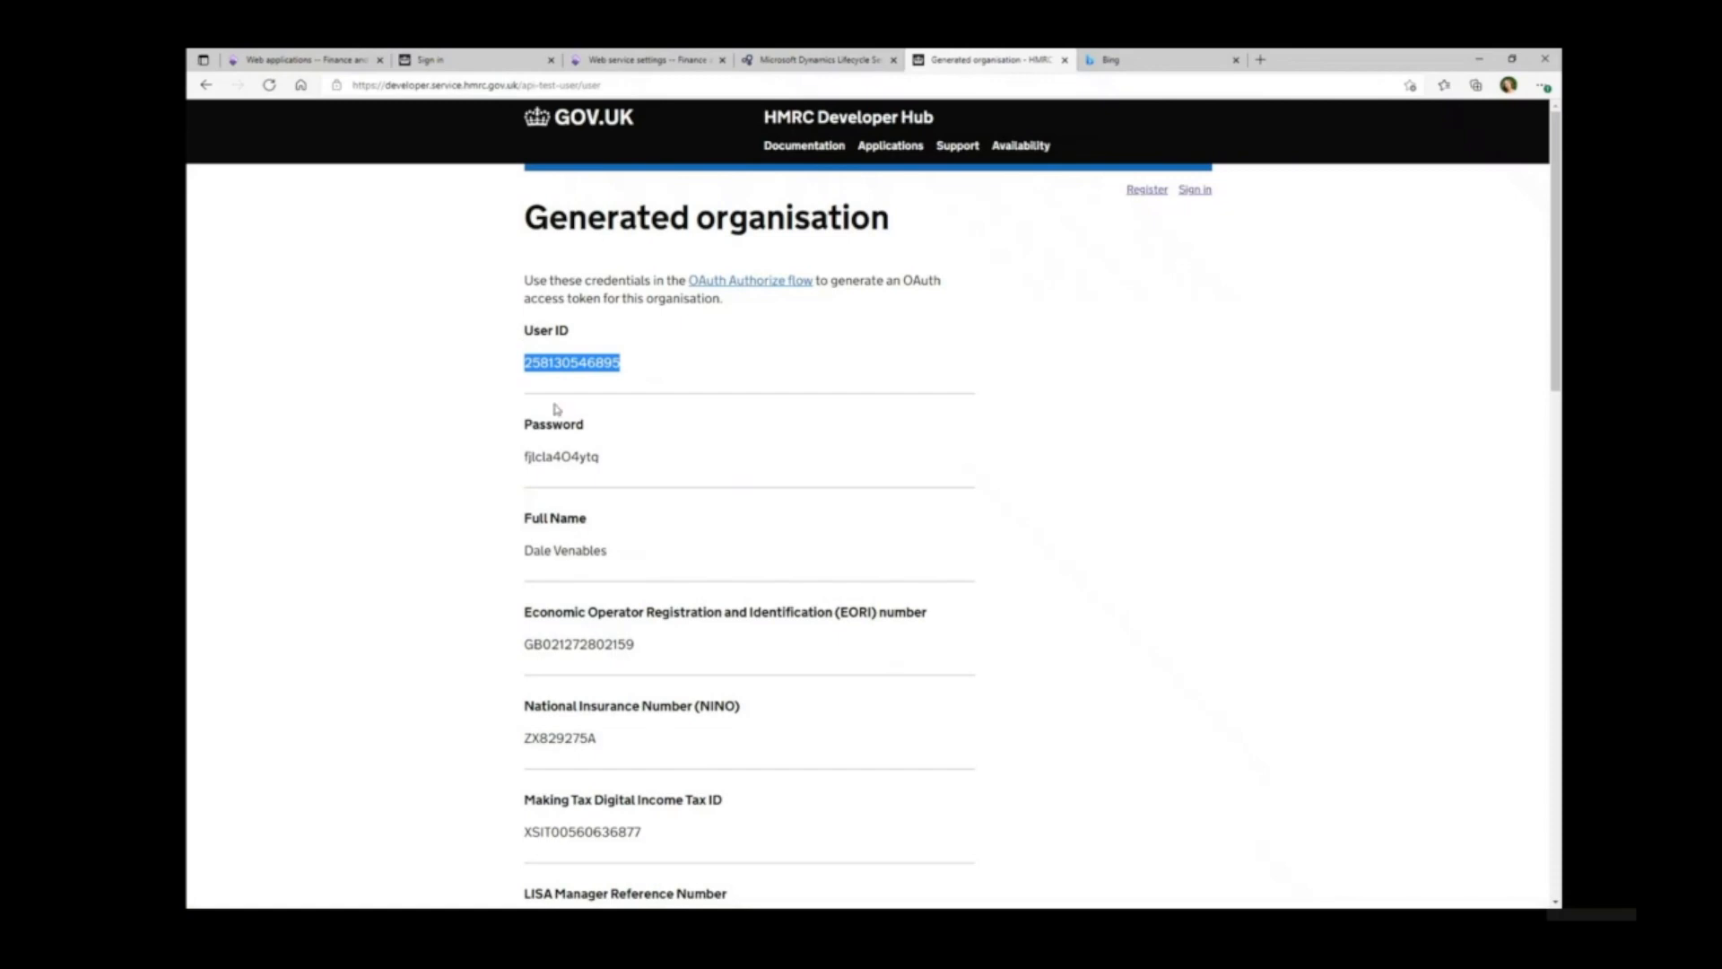
left_click_drag(607, 457, 523, 459)
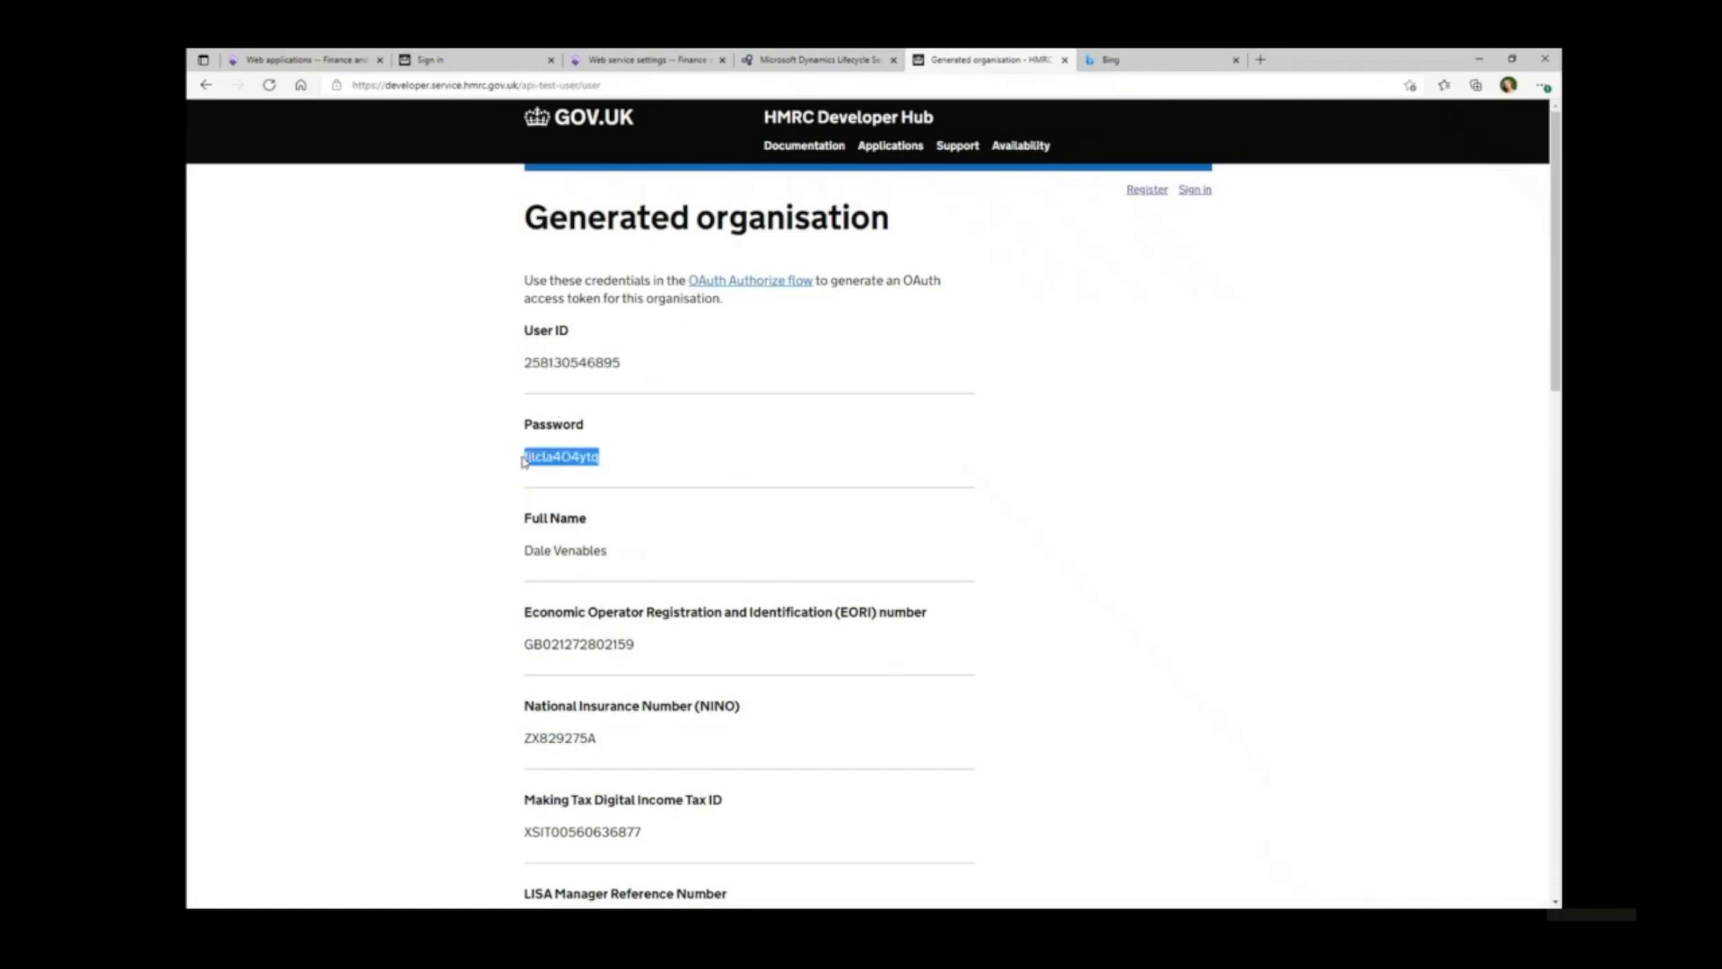
left_click(475, 60)
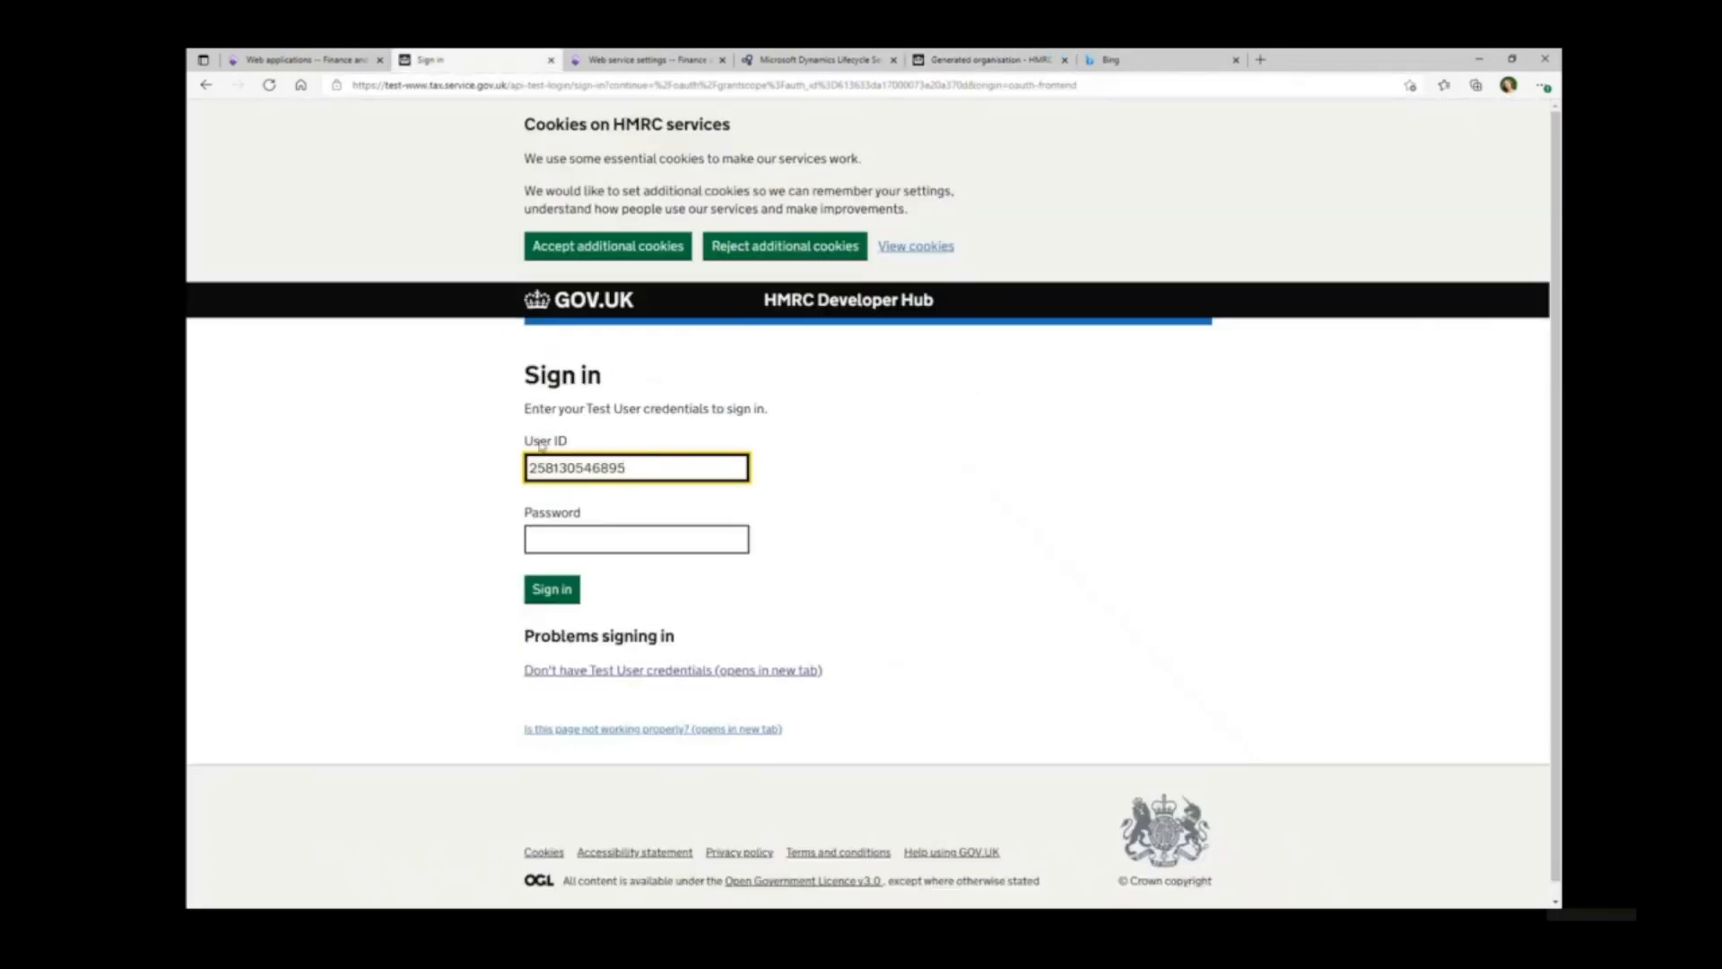
left_click(557, 539)
key("ctrl+v")
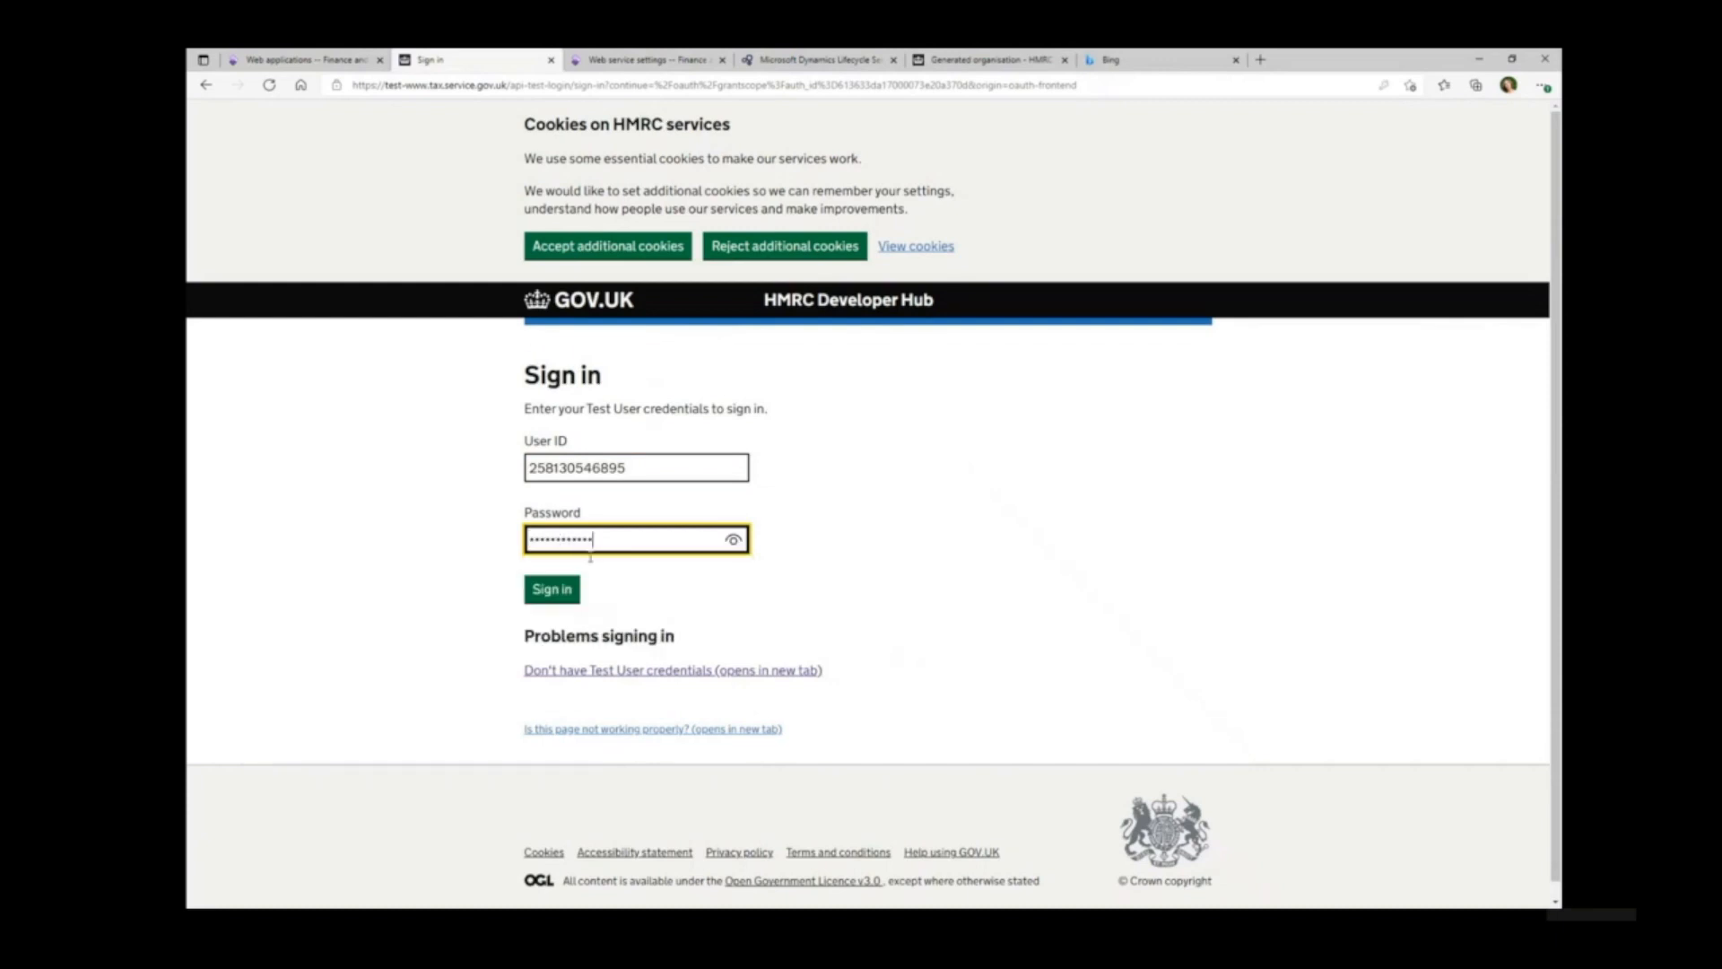
left_click(556, 592)
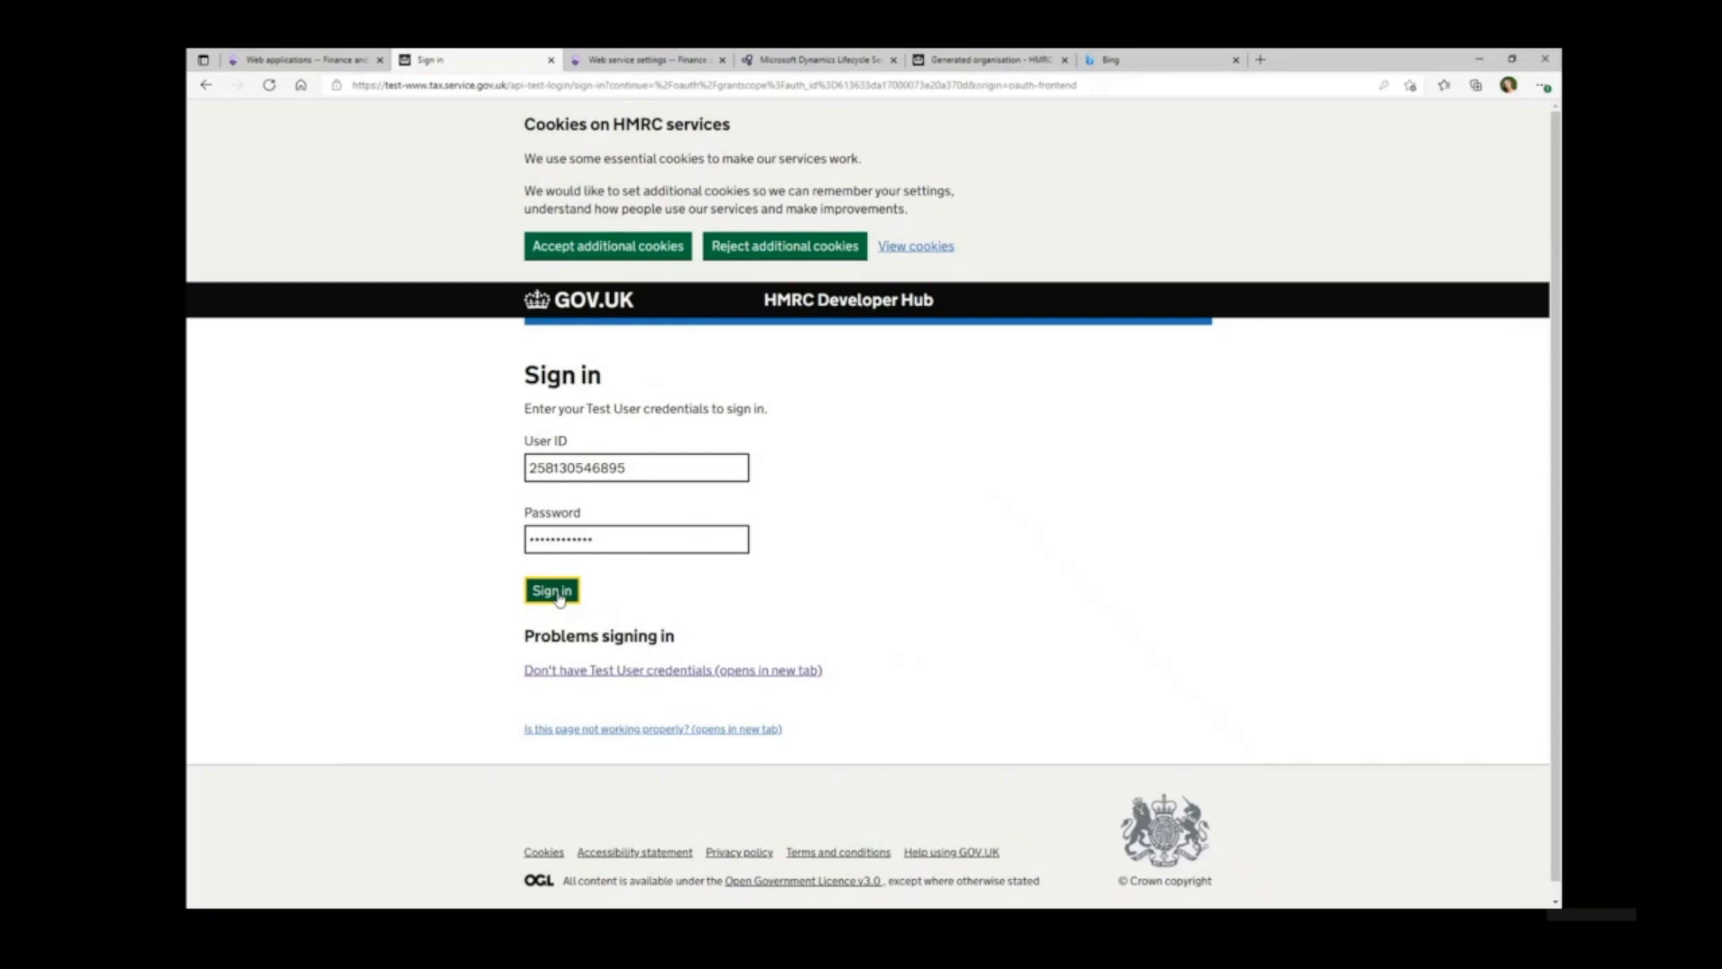
left_click(553, 591)
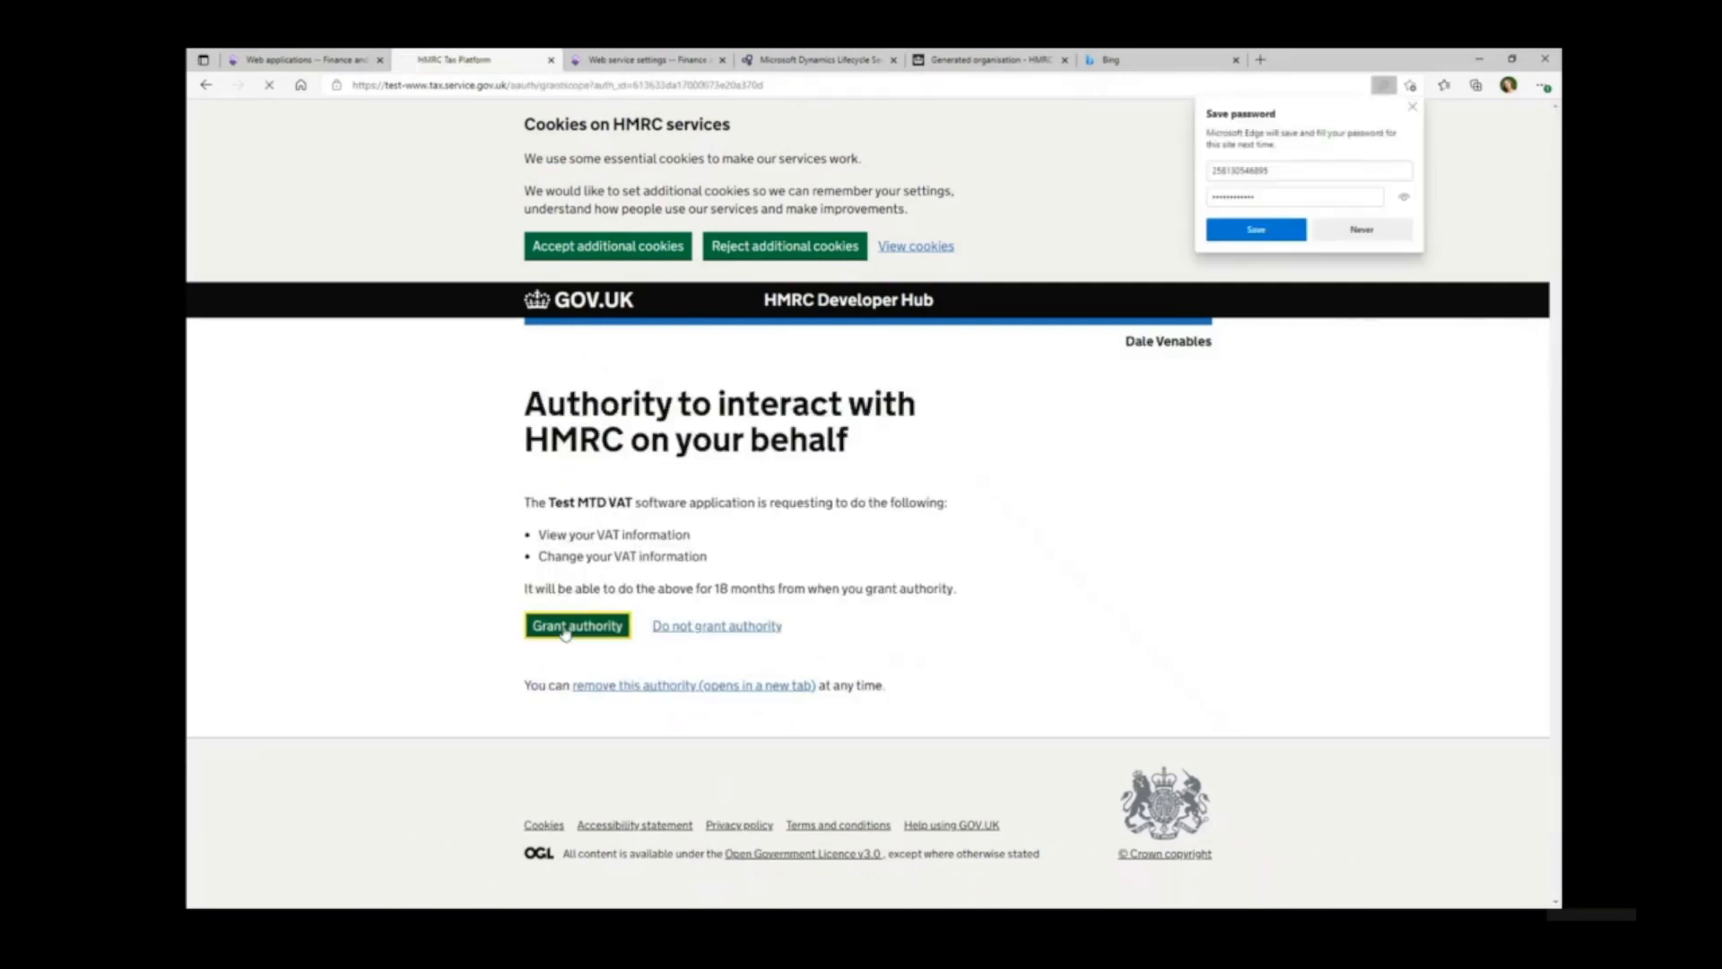
- Grant authority to Test MTD VAT and paste the issued authorisation code into the access token request for Sandbox HMRC
left_click(559, 626)
left_click(838, 534)
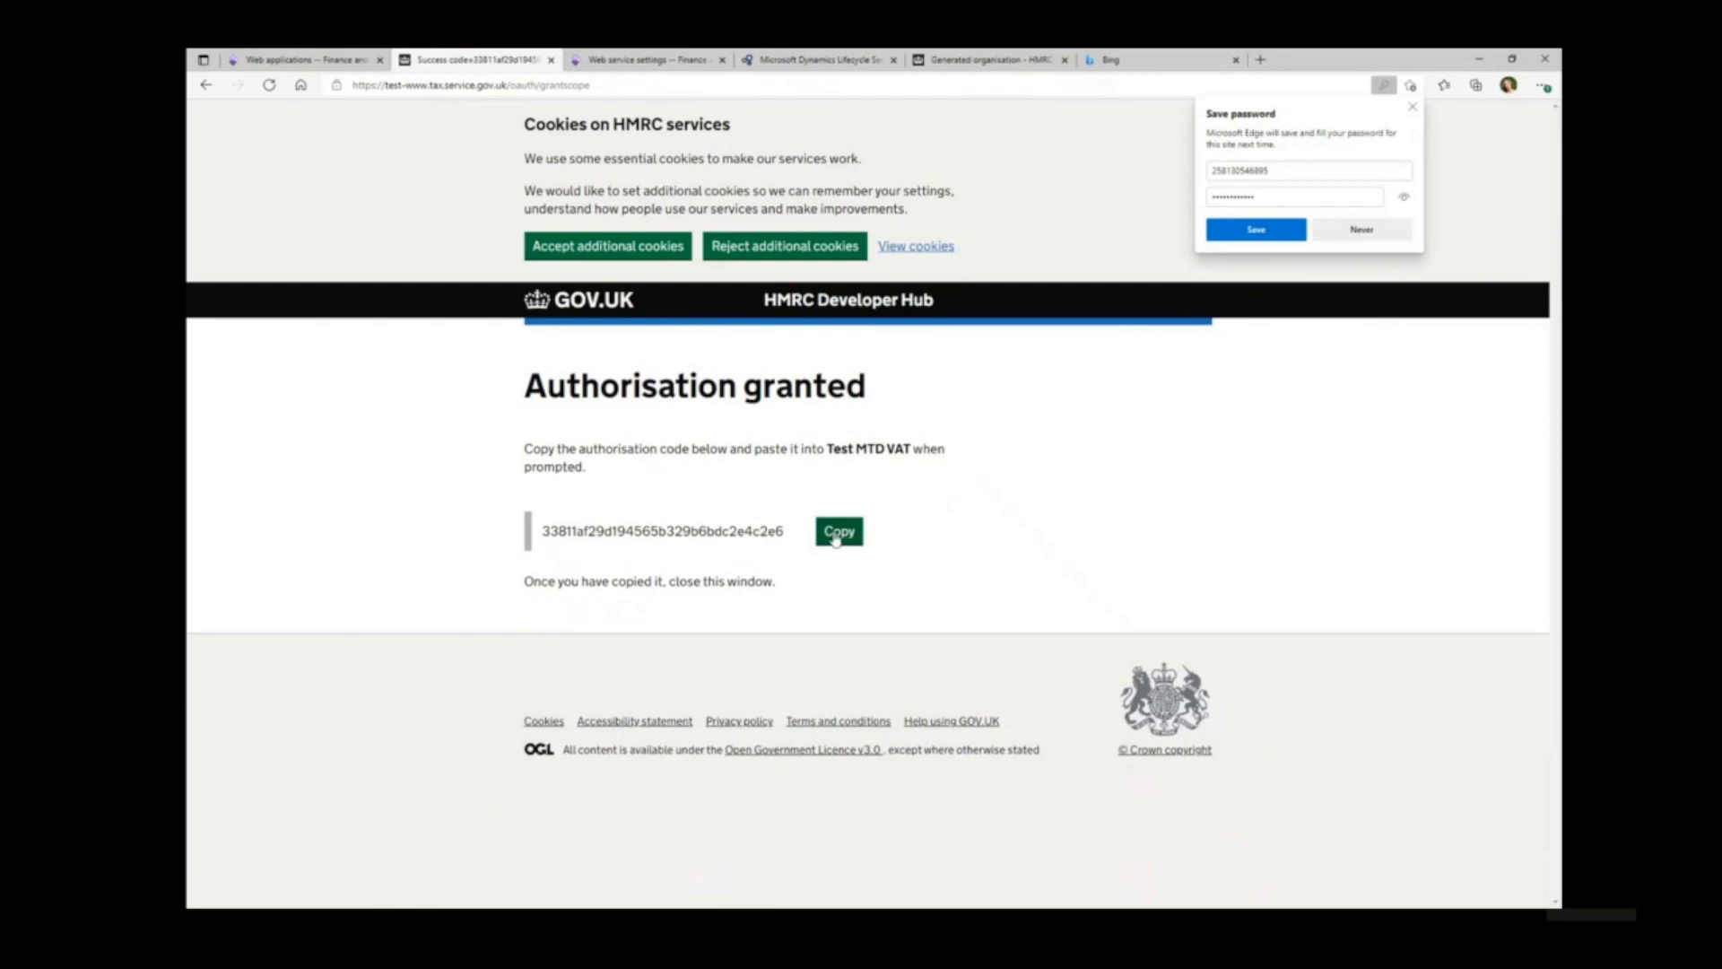
left_click(339, 61)
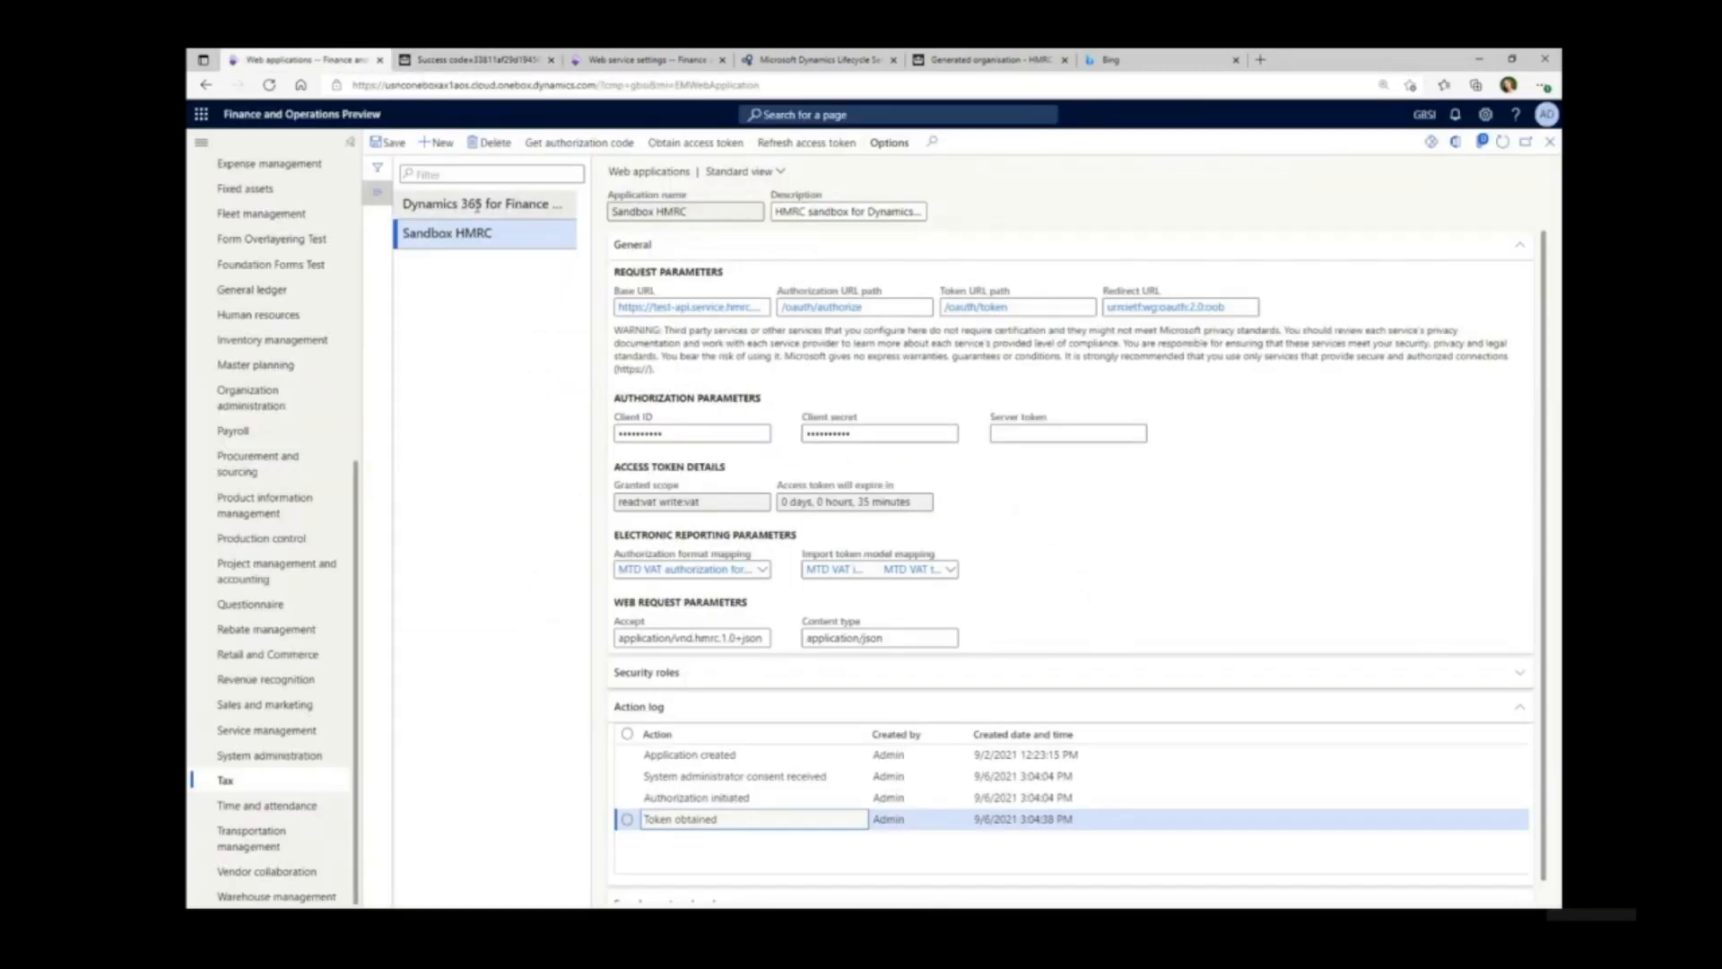
left_click(649, 145)
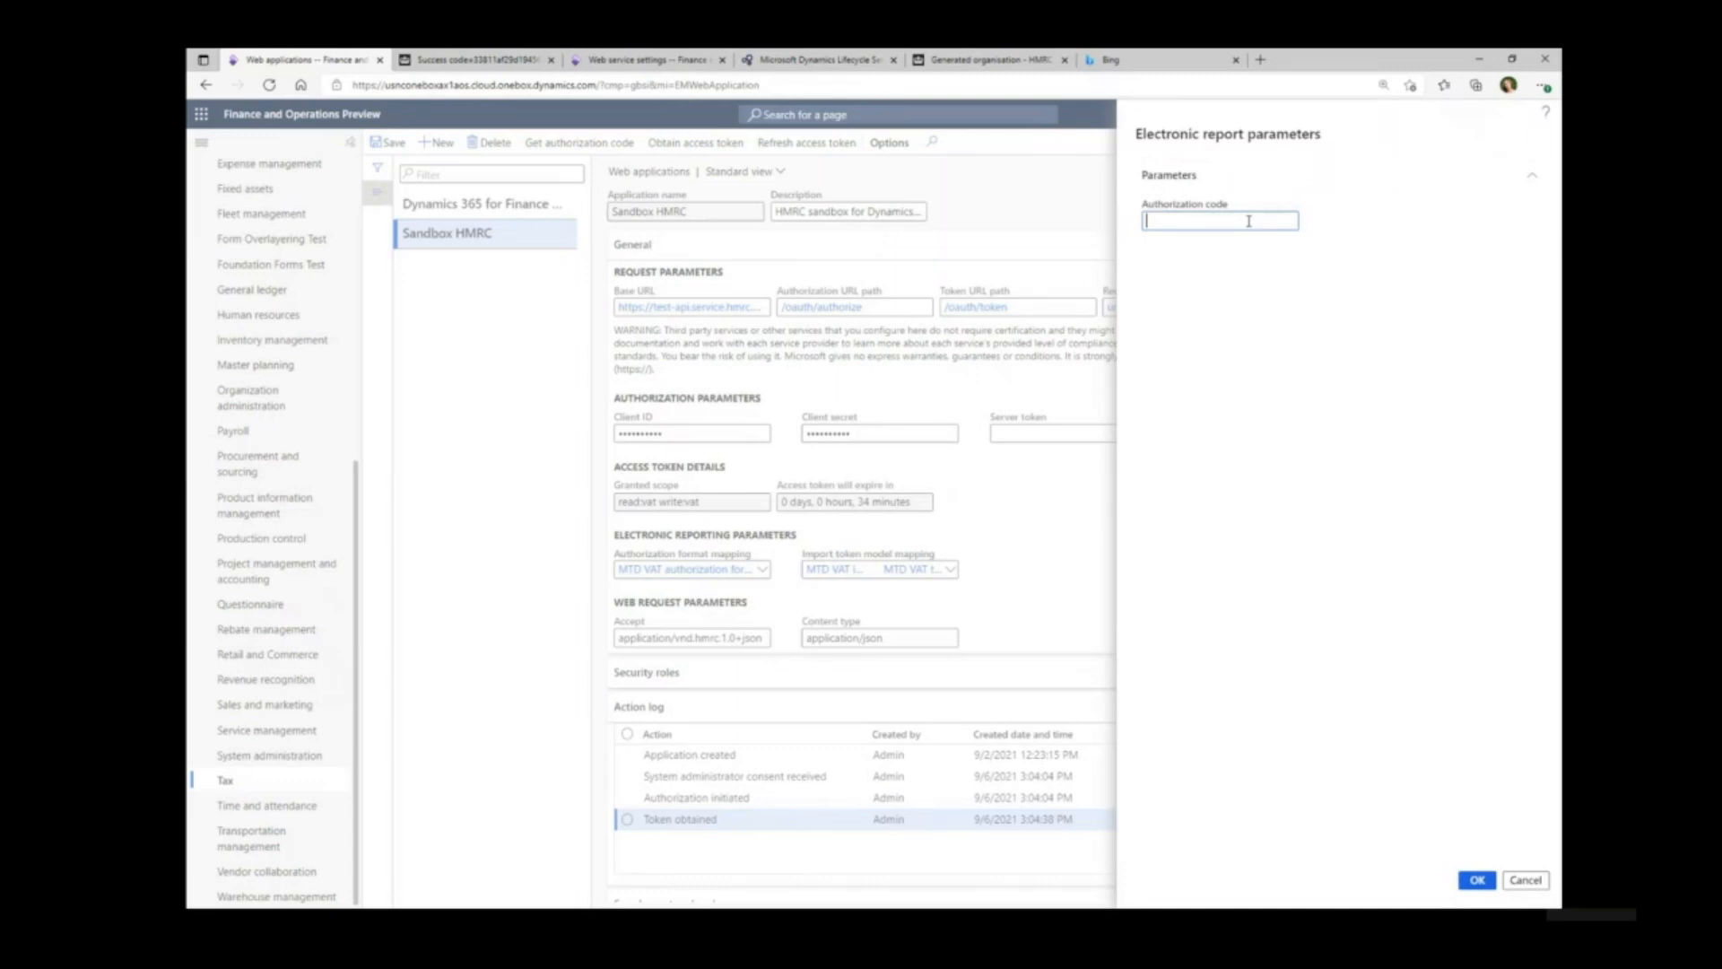
key("ctrl+v")
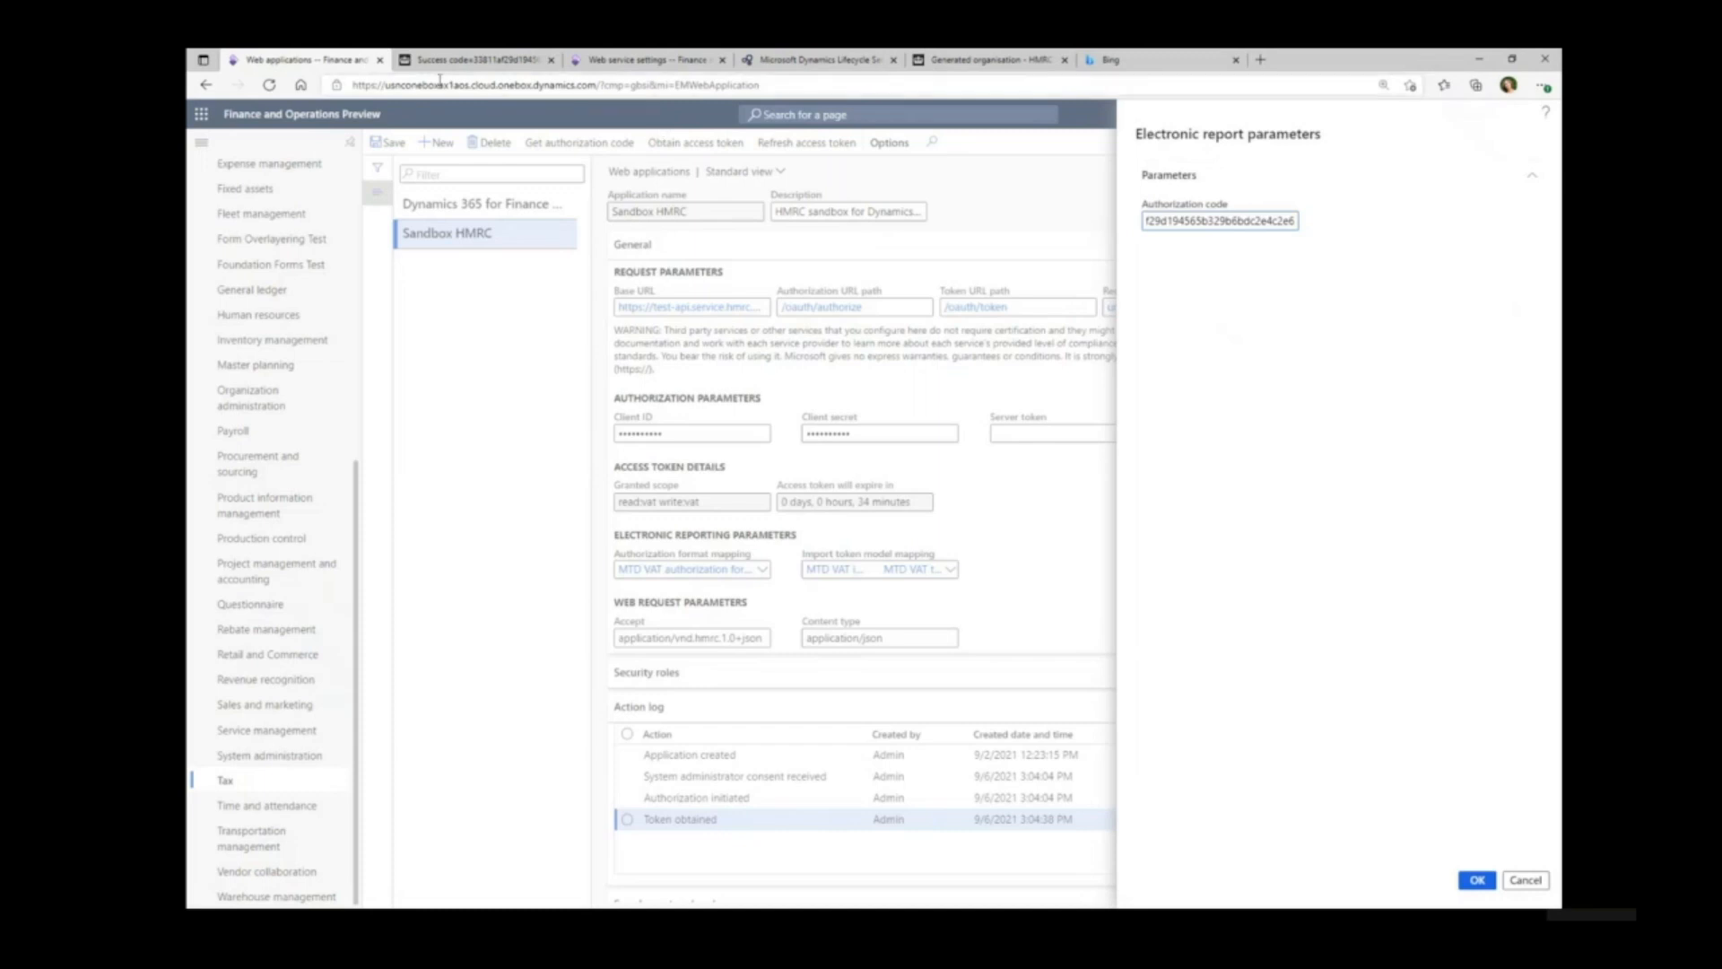
- Open Electronic message processing from the Tax module in a duplicate browser tab and select the UK MTD VAT TEST processing
right_click(363, 60)
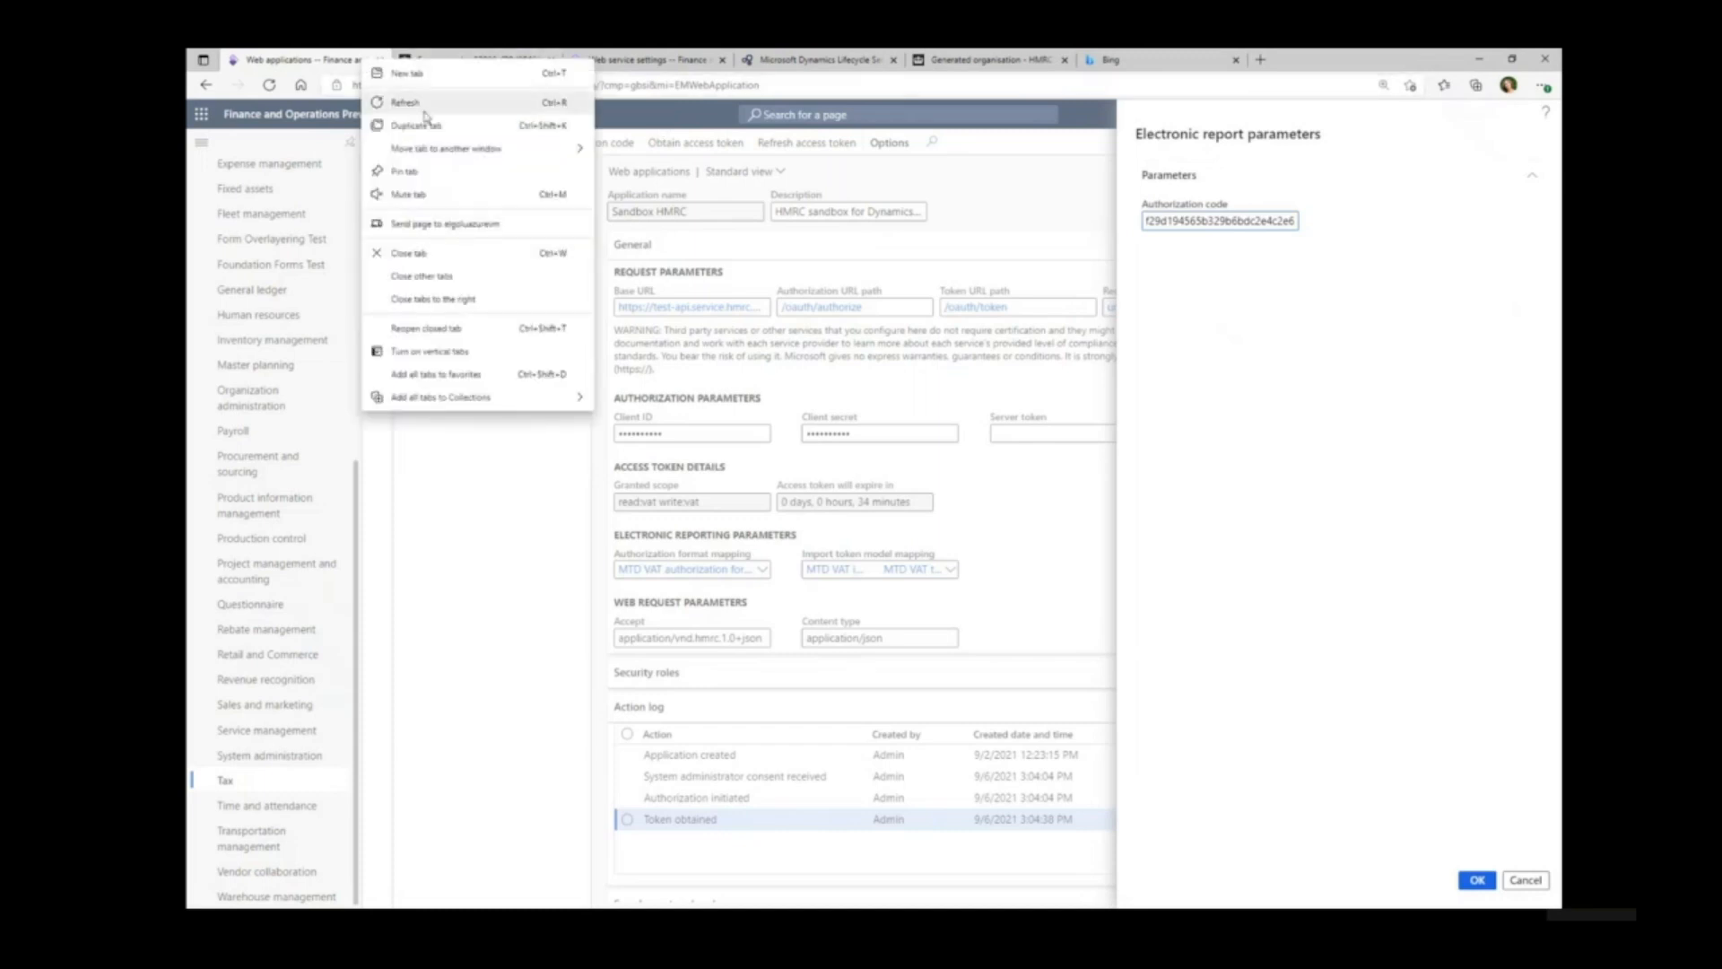
left_click(418, 124)
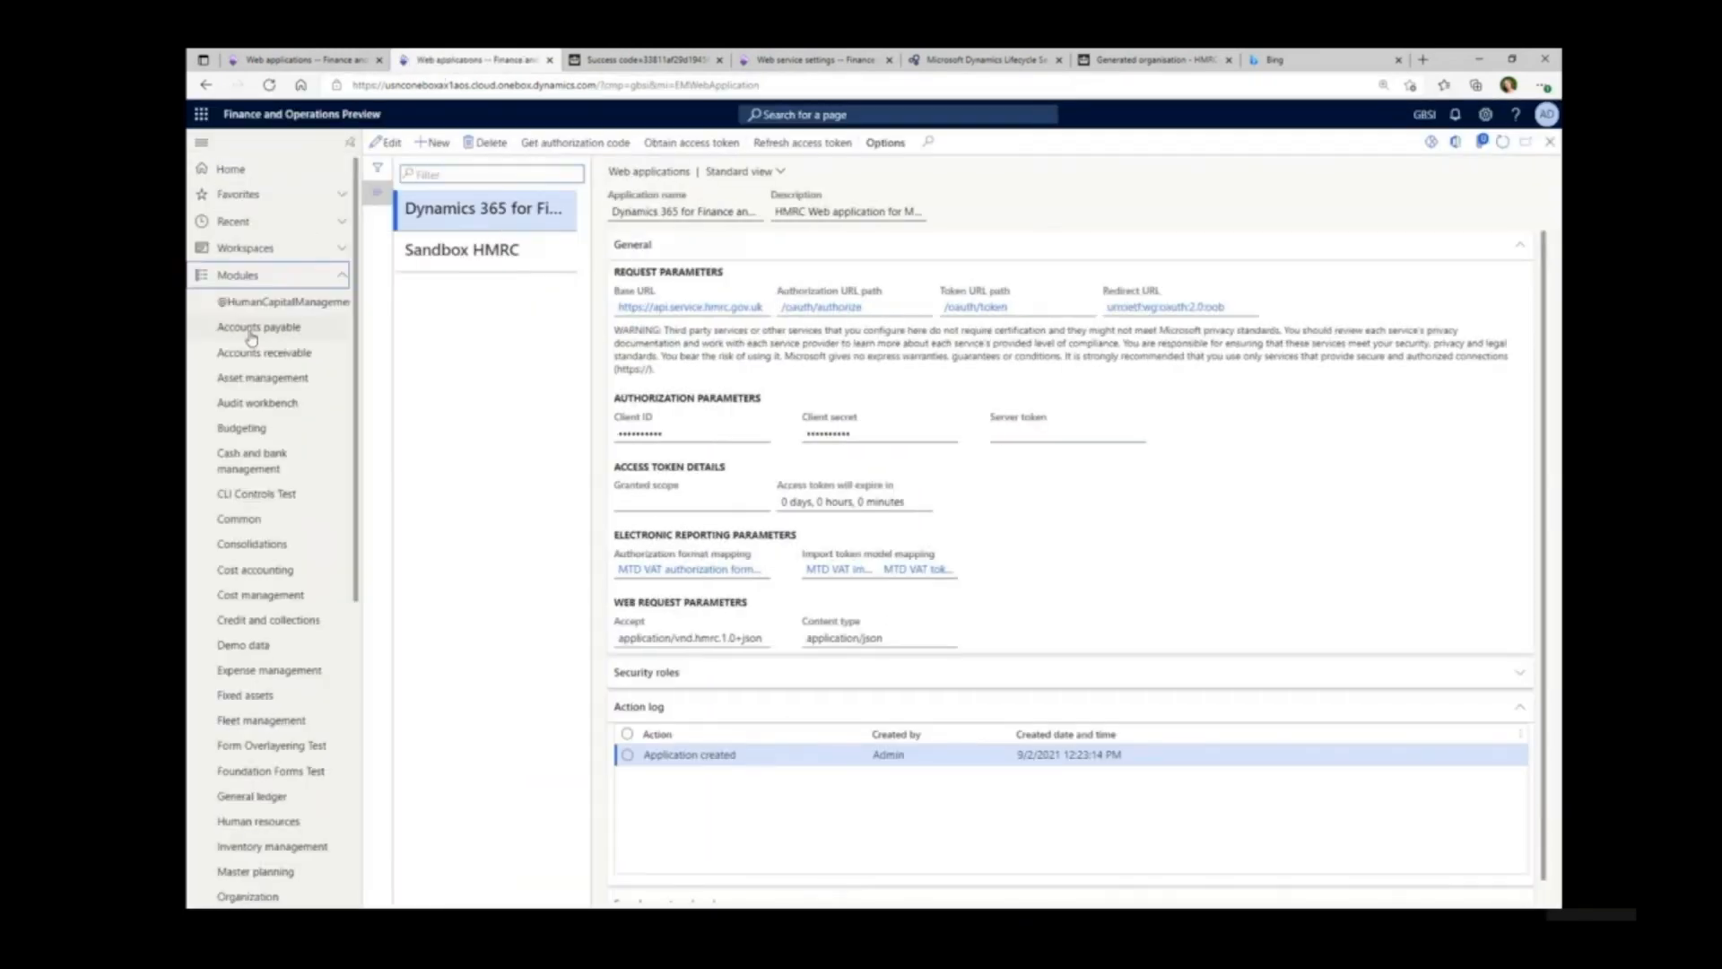
scroll(314, 753, "down", 5)
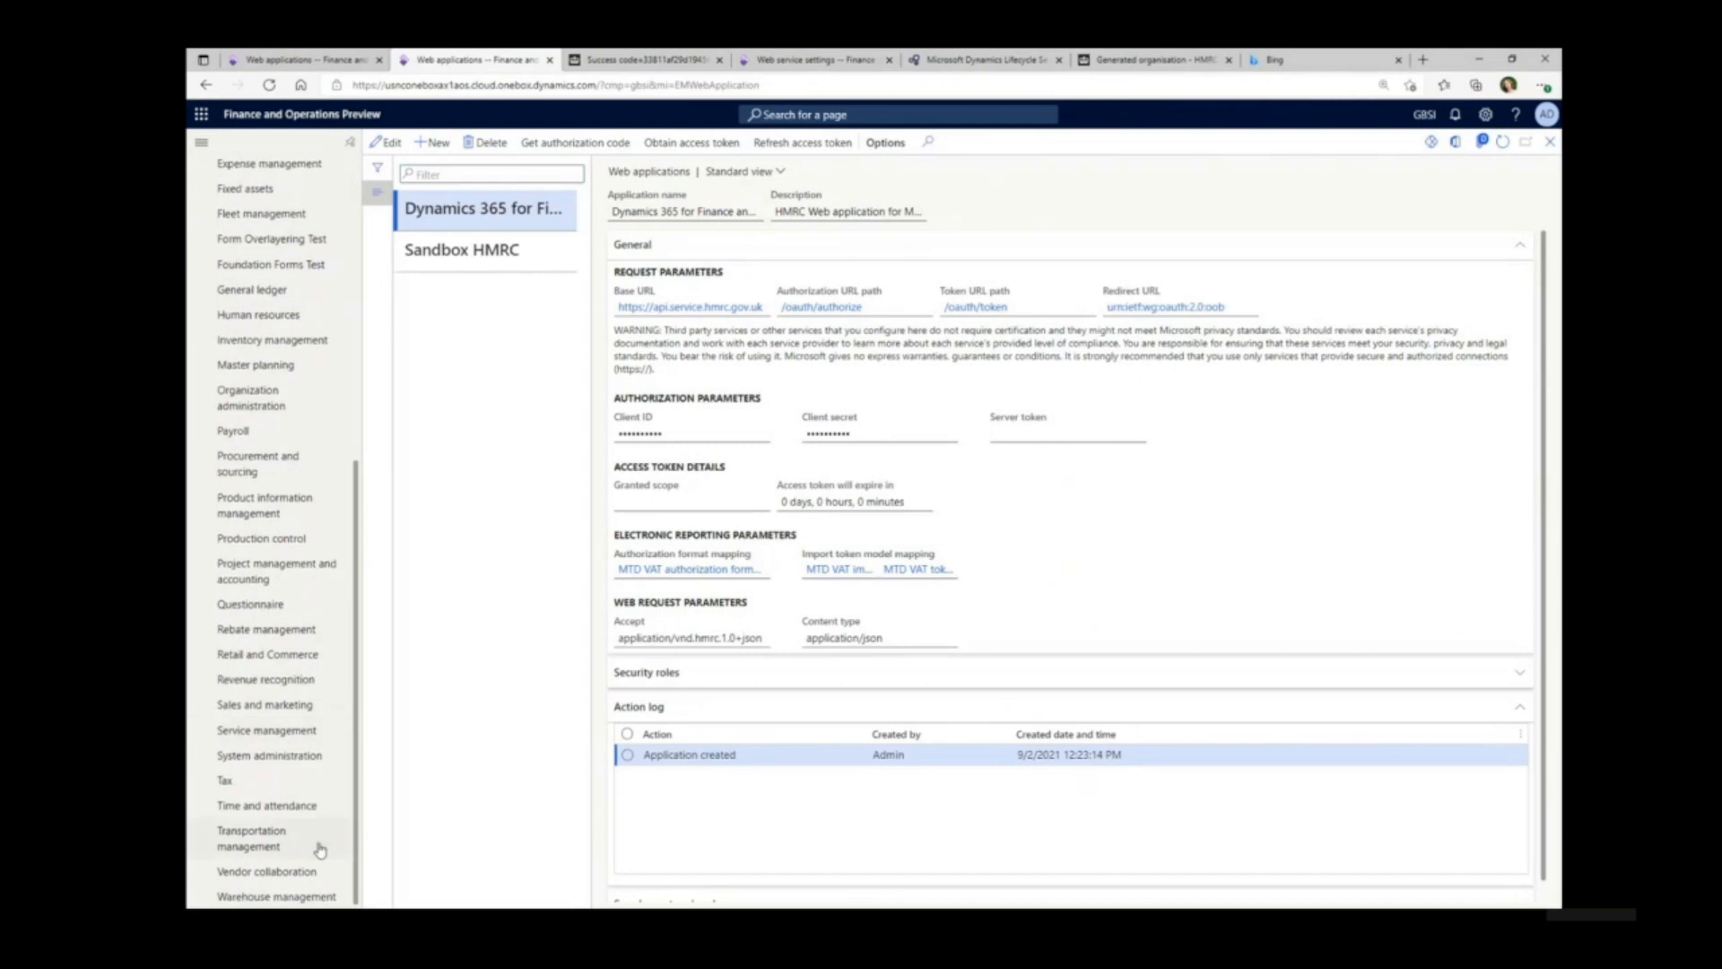
left_click(288, 796)
left_click(714, 696)
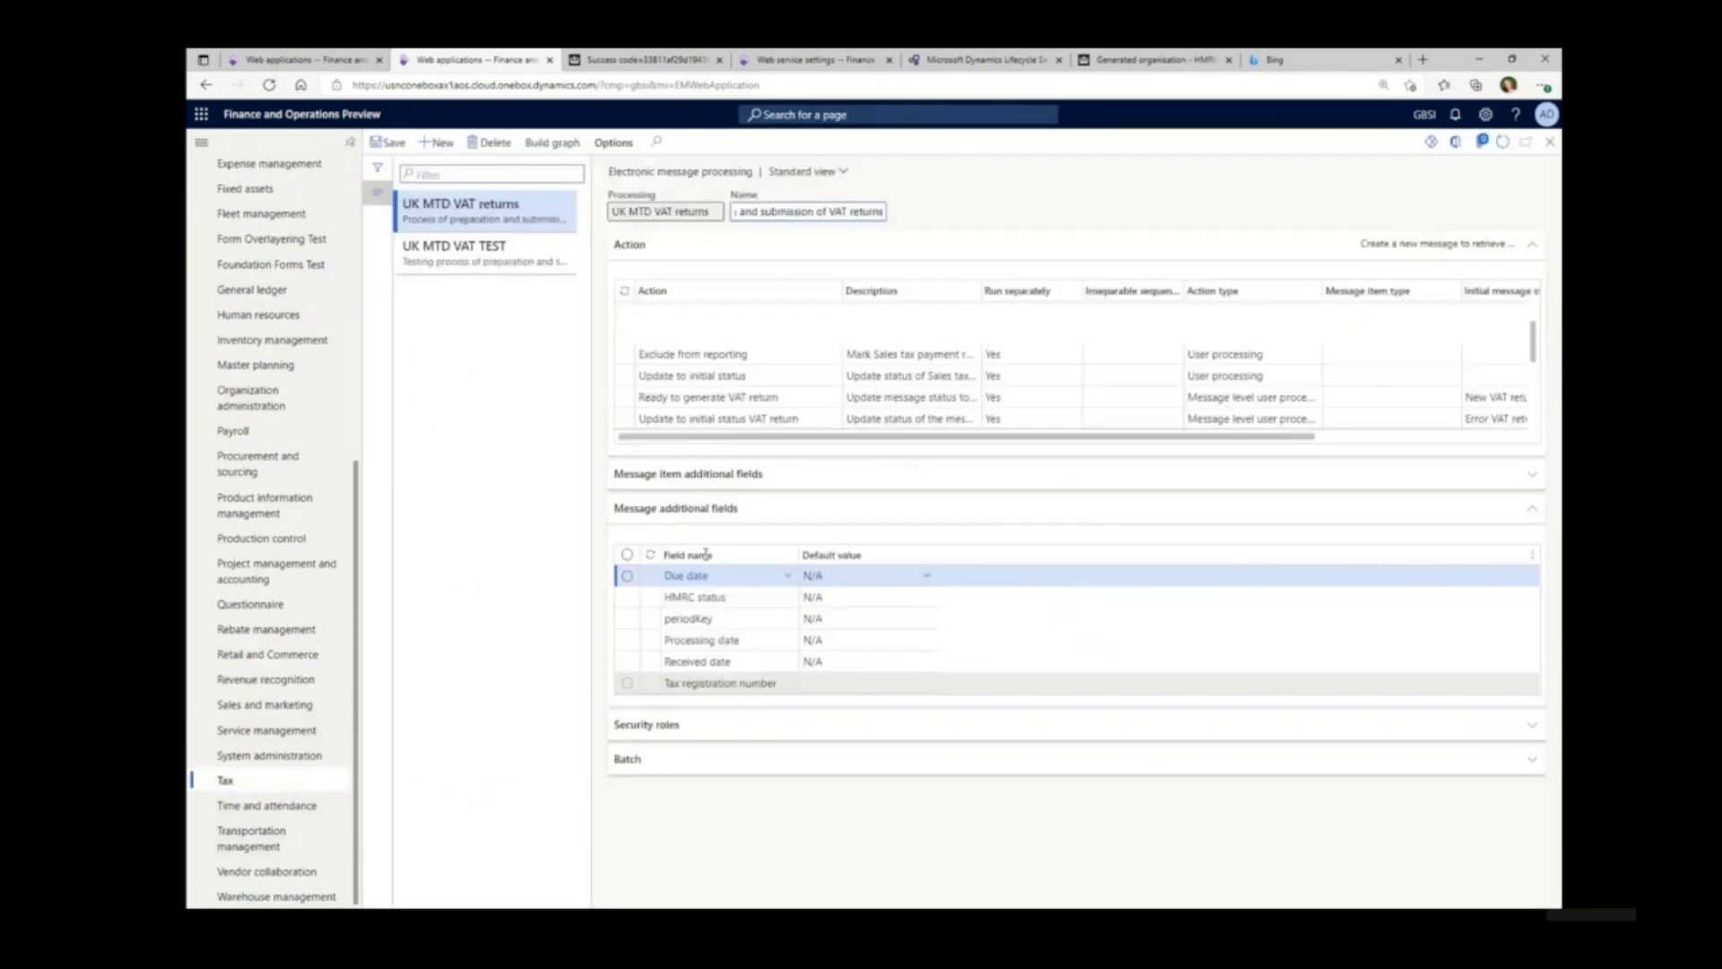
left_click(475, 260)
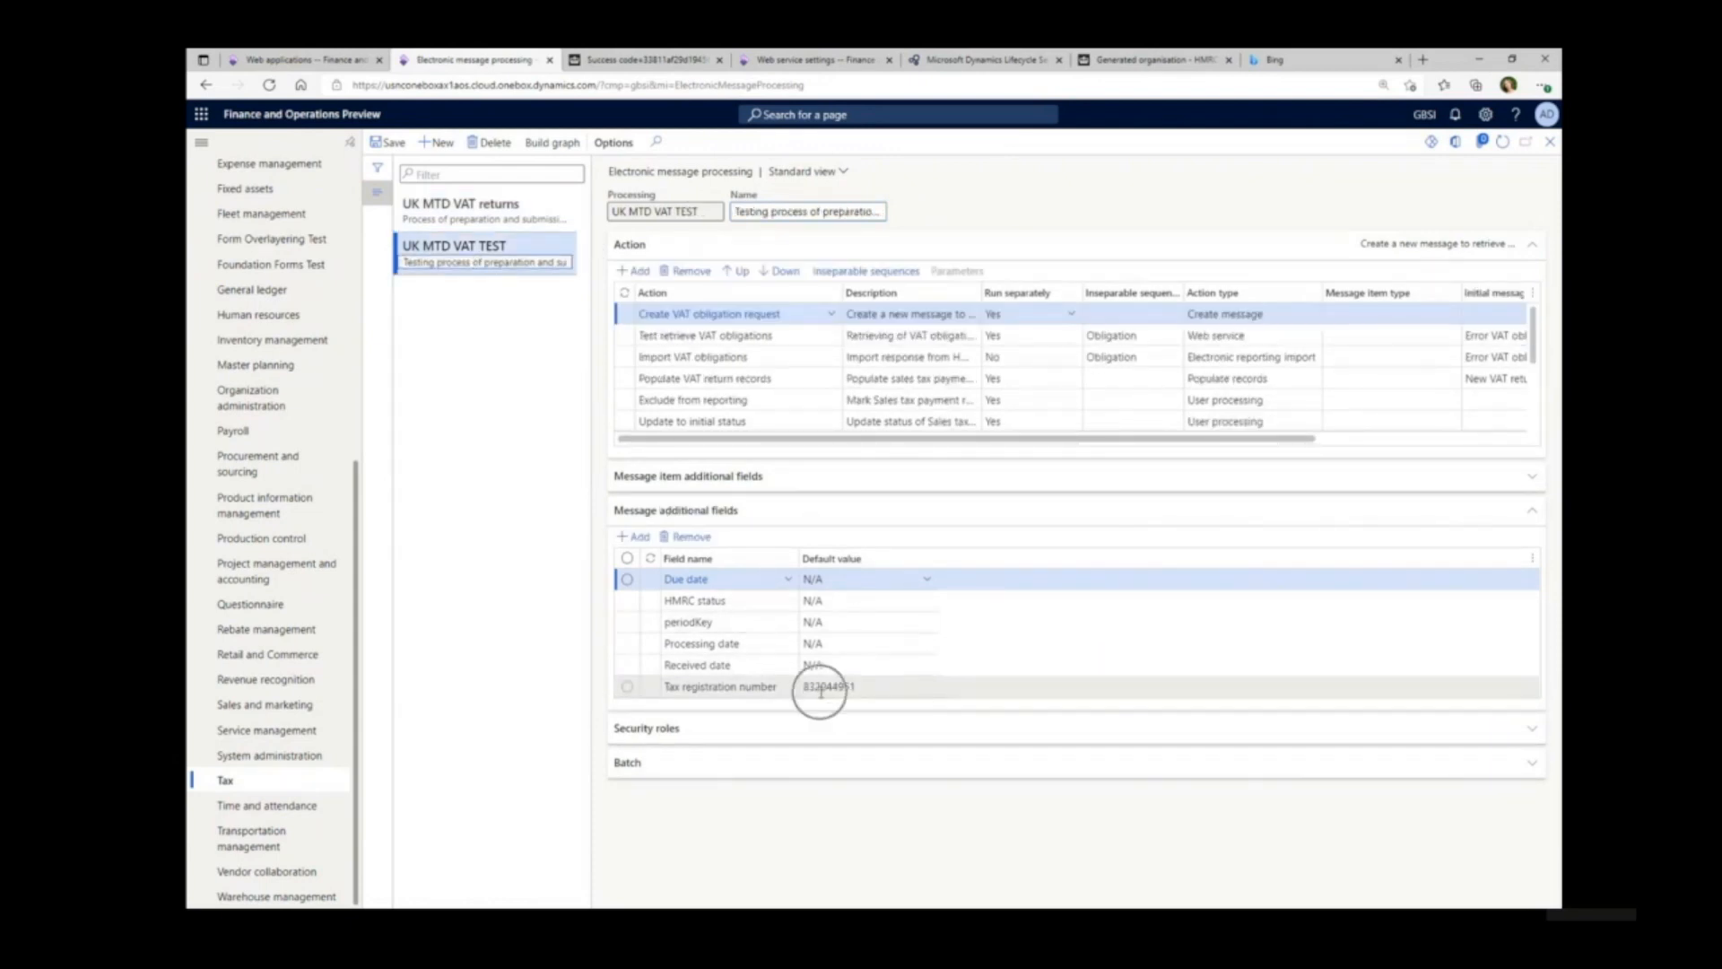
- Copy the generated organisation's VAT registration number into the Tax registration number default value of UK MTD VAT TEST and save
left_click(1150, 59)
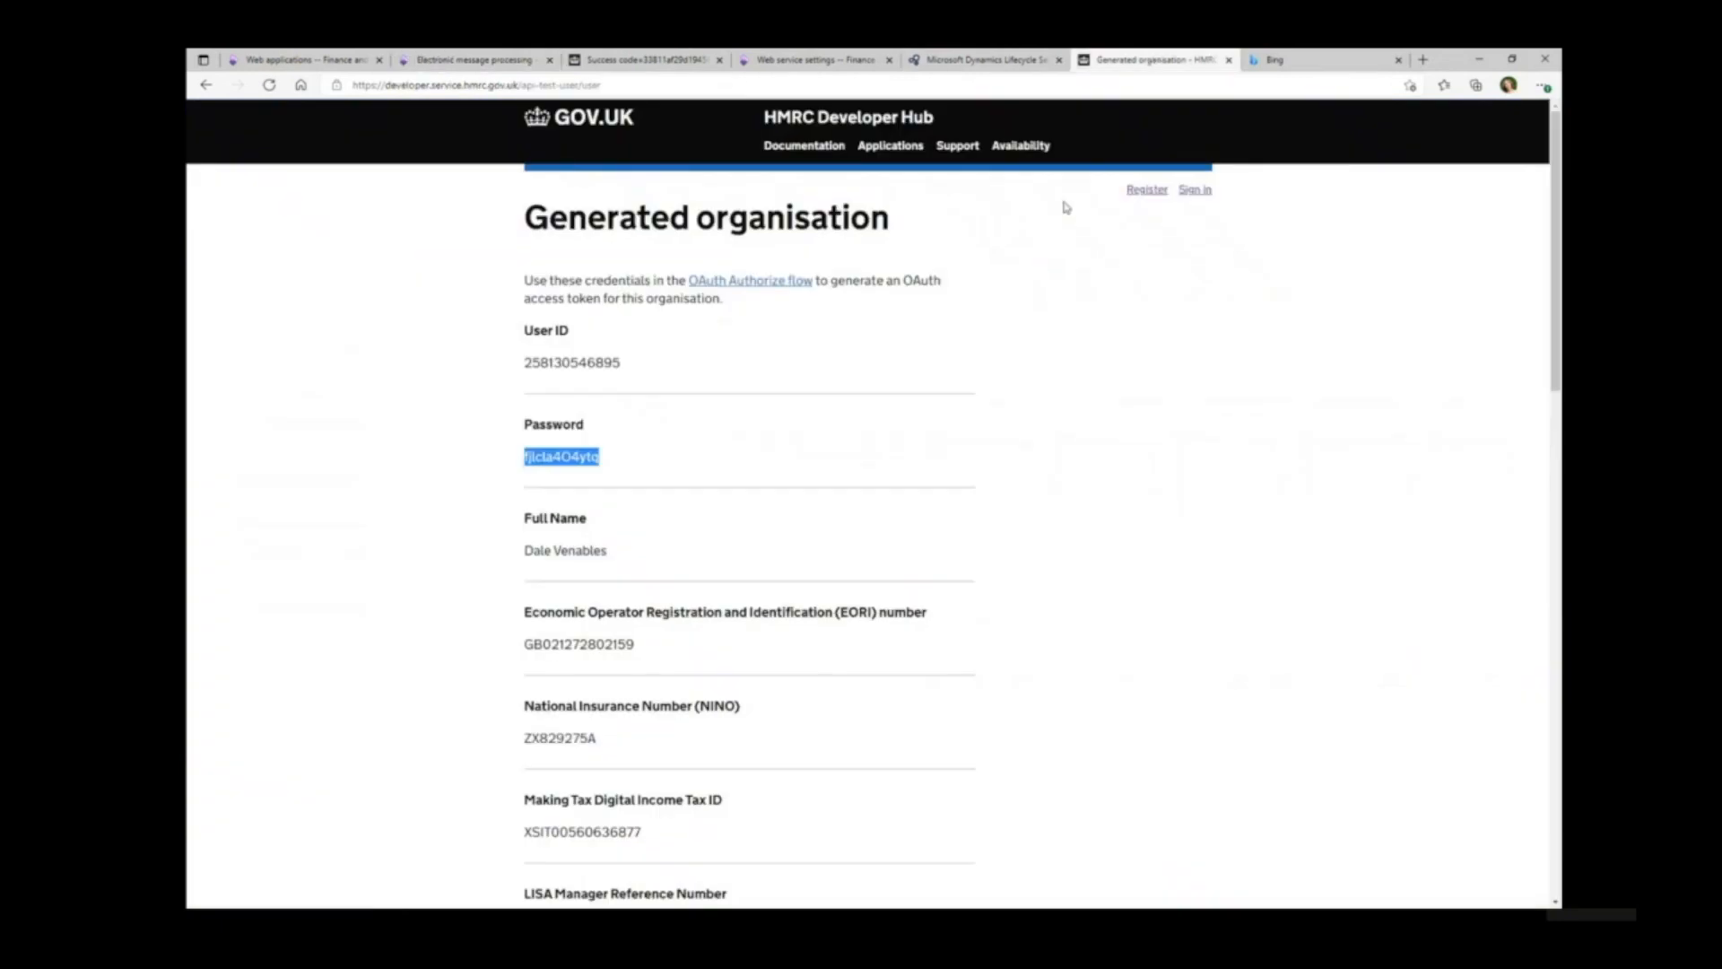
scroll(737, 659, "down", 10)
scroll(731, 669, "down", 7)
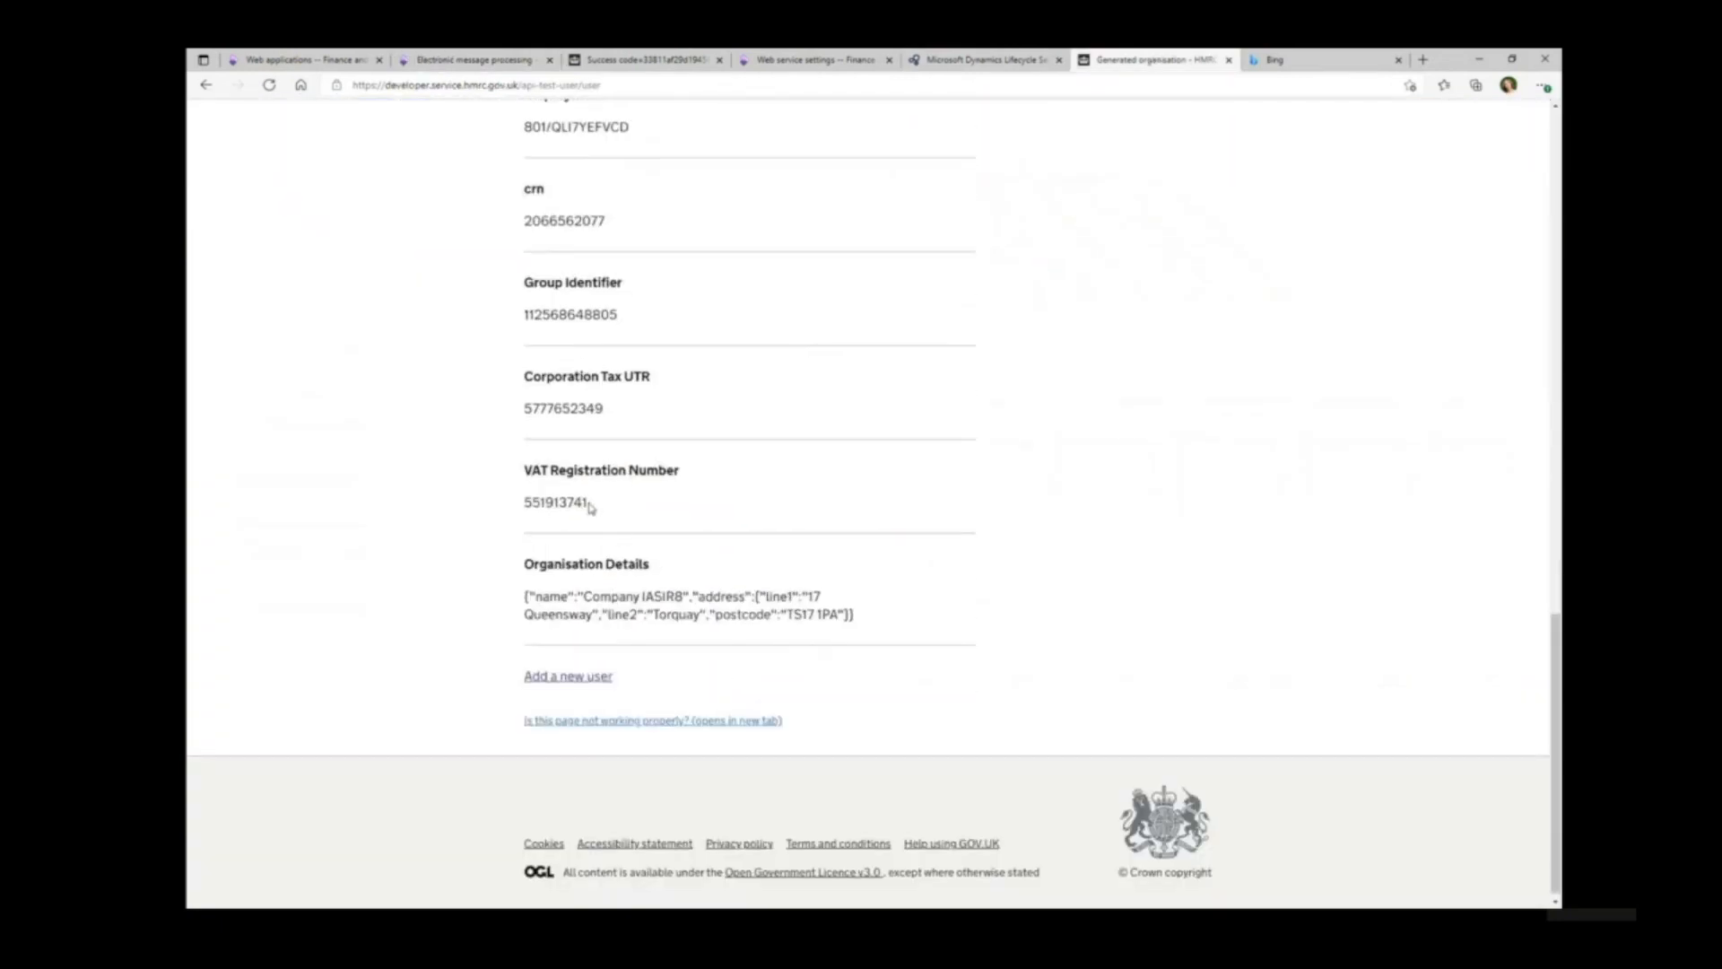
left_click_drag(592, 503, 523, 504)
left_click(449, 63)
left_click(829, 687)
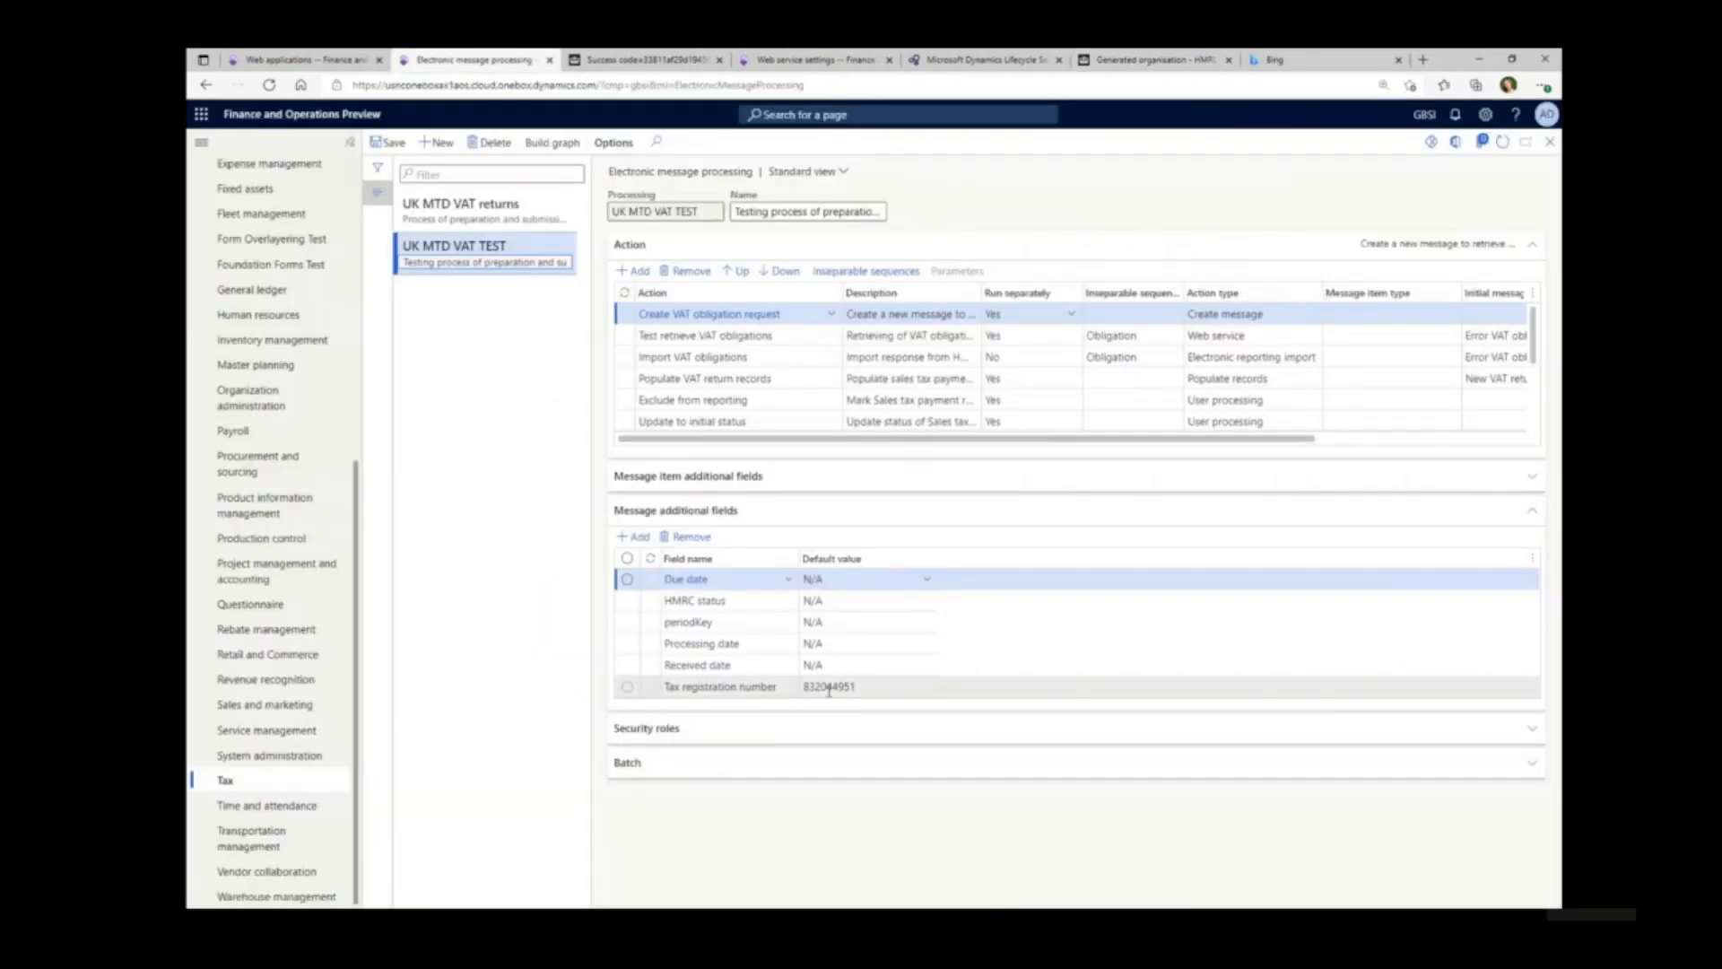
key("ctrl+v")
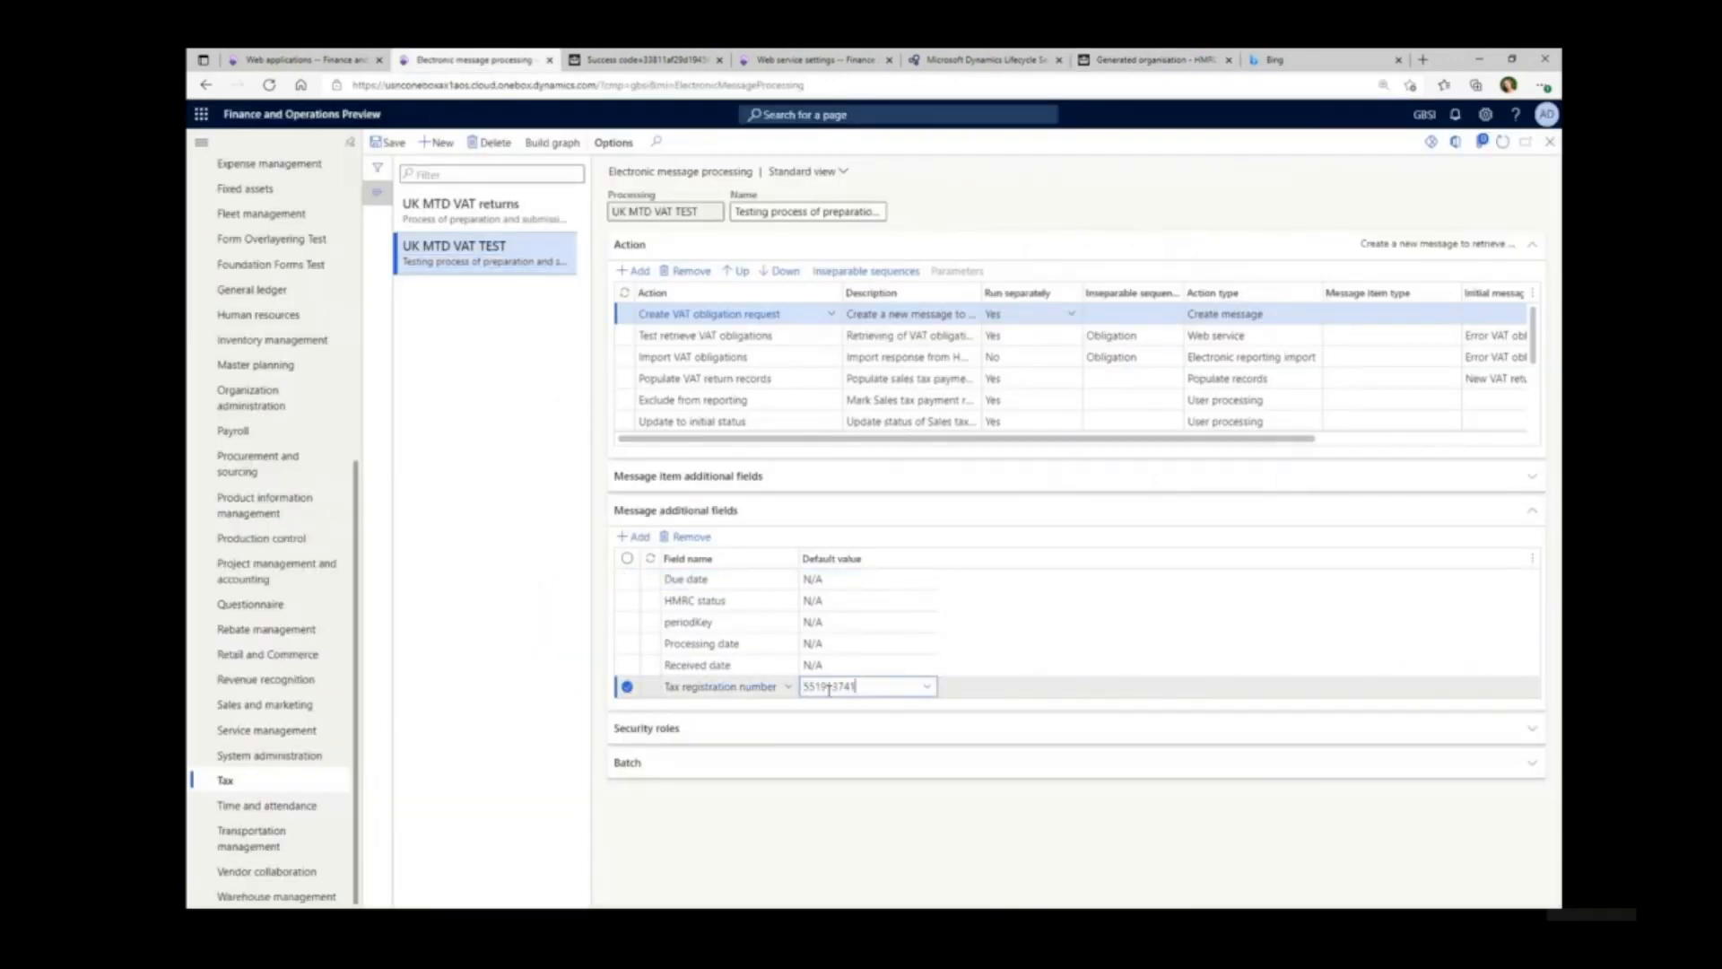
left_click(400, 149)
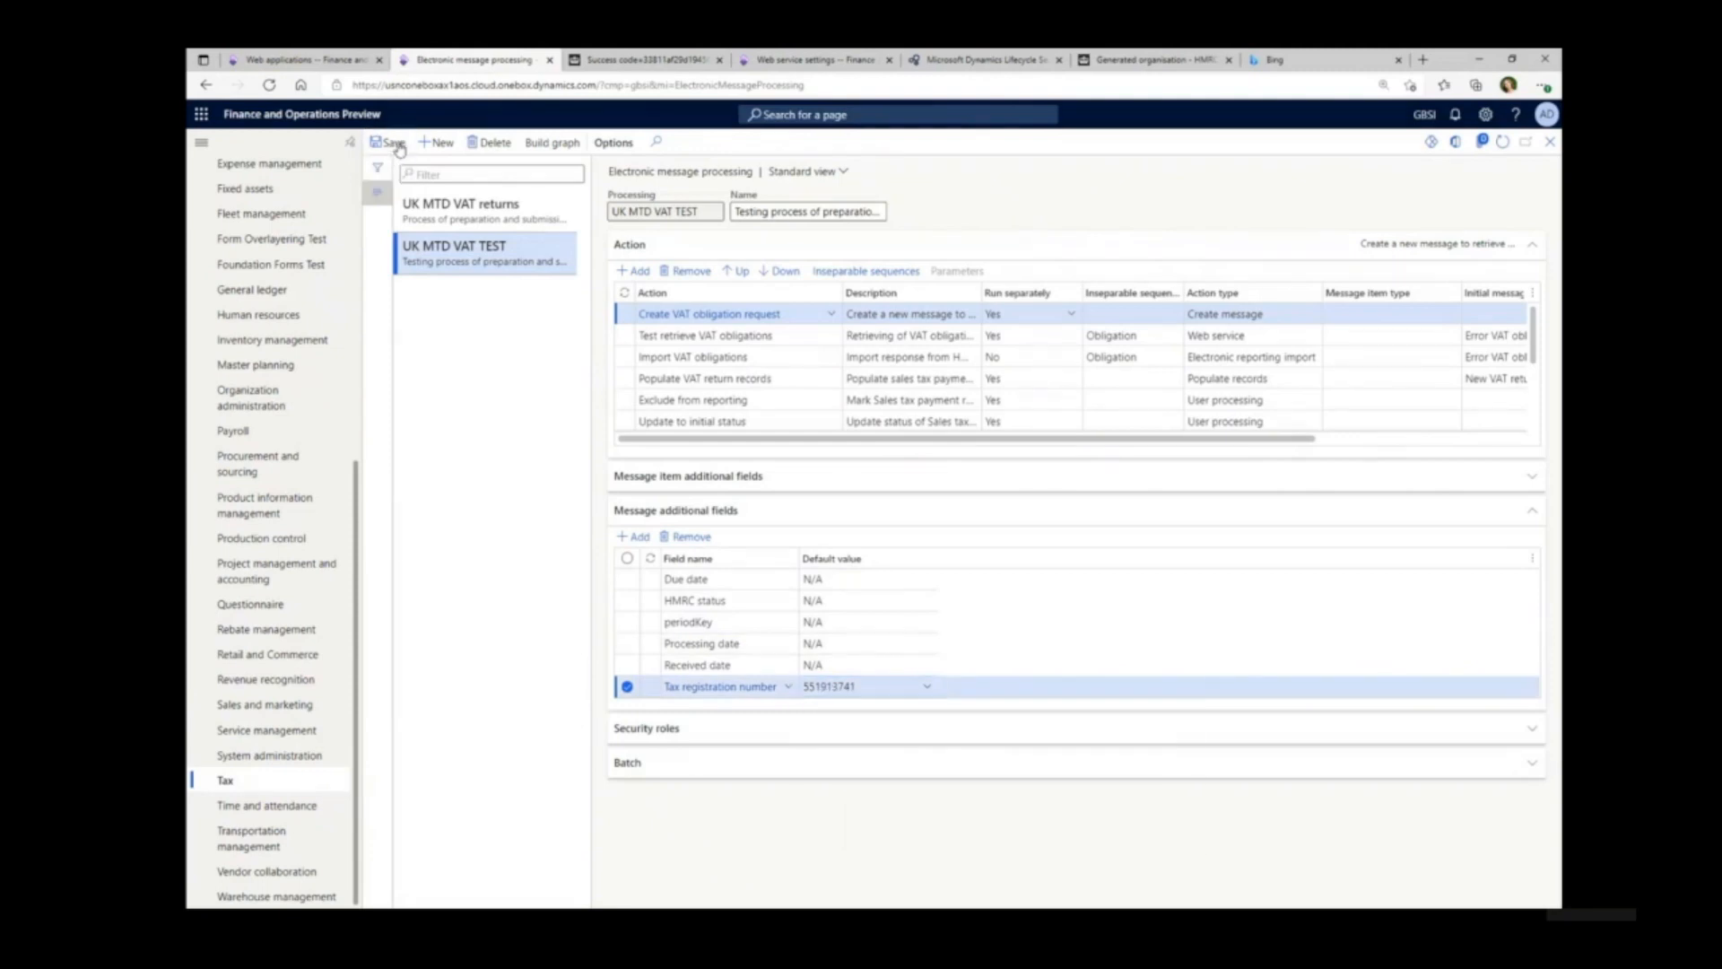
- Return to the Sandbox HMRC web application and submit the prepared authorization code to obtain the access token
left_click(345, 61)
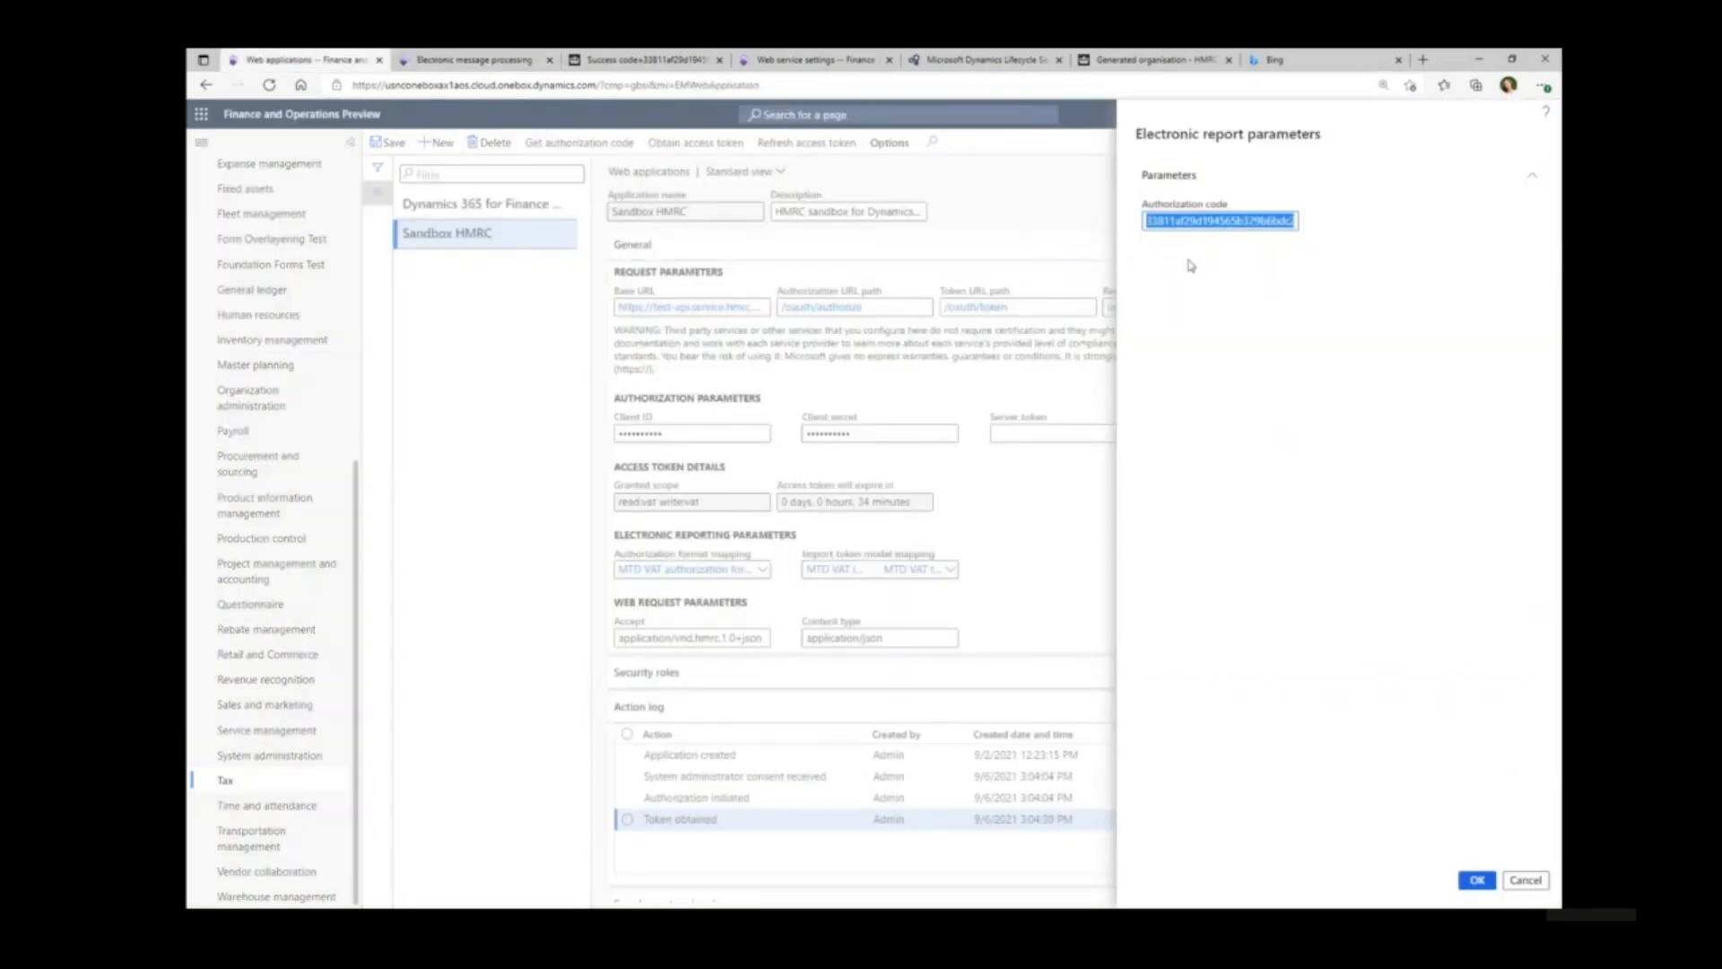
left_click(1477, 882)
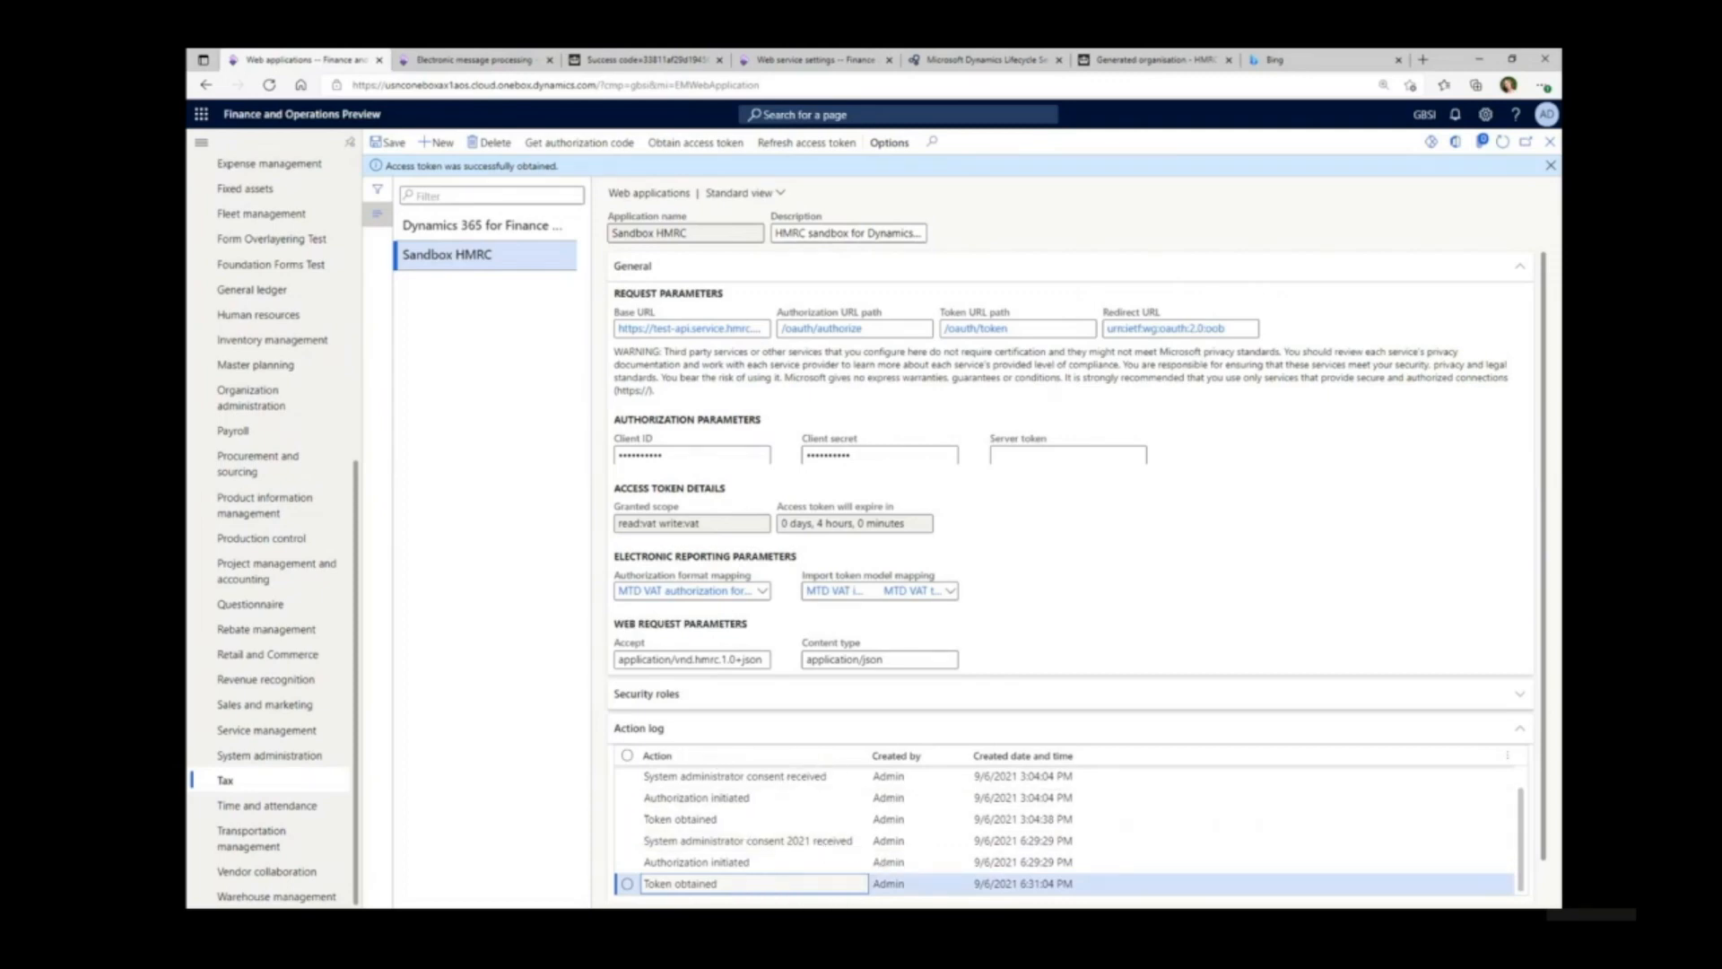
- Run the Create VAT obligation request action for UK MTD VAT TEST in Electronic messages
key("alt+Tab")
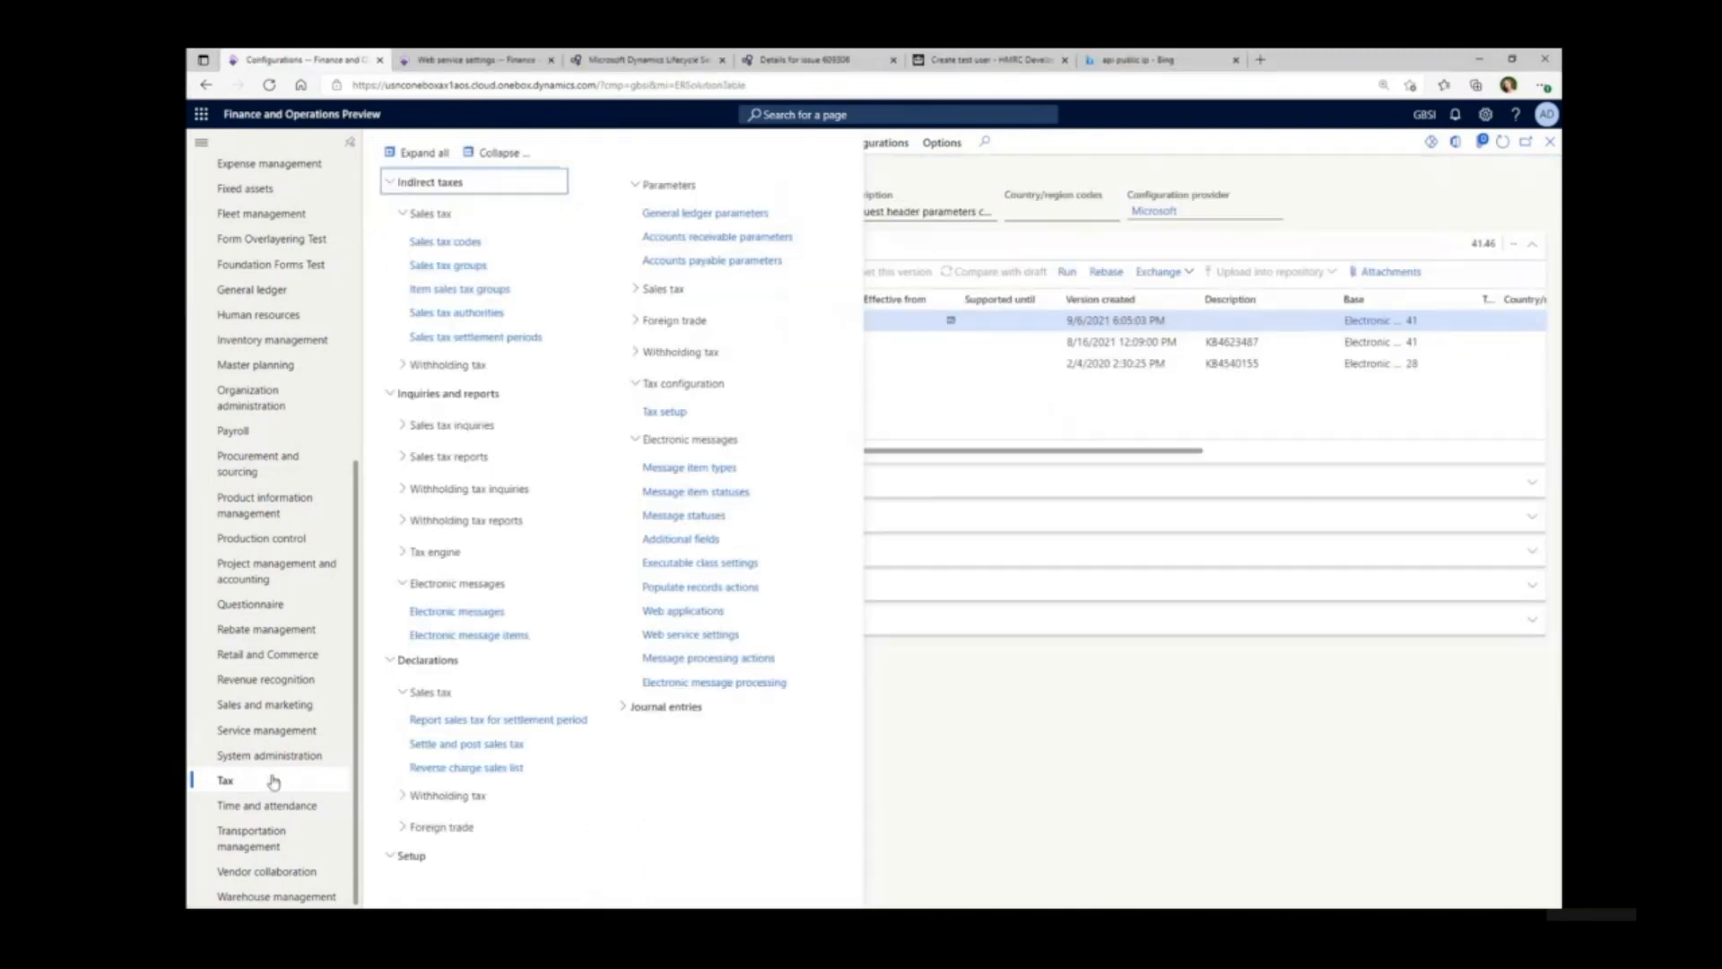
left_click(492, 615)
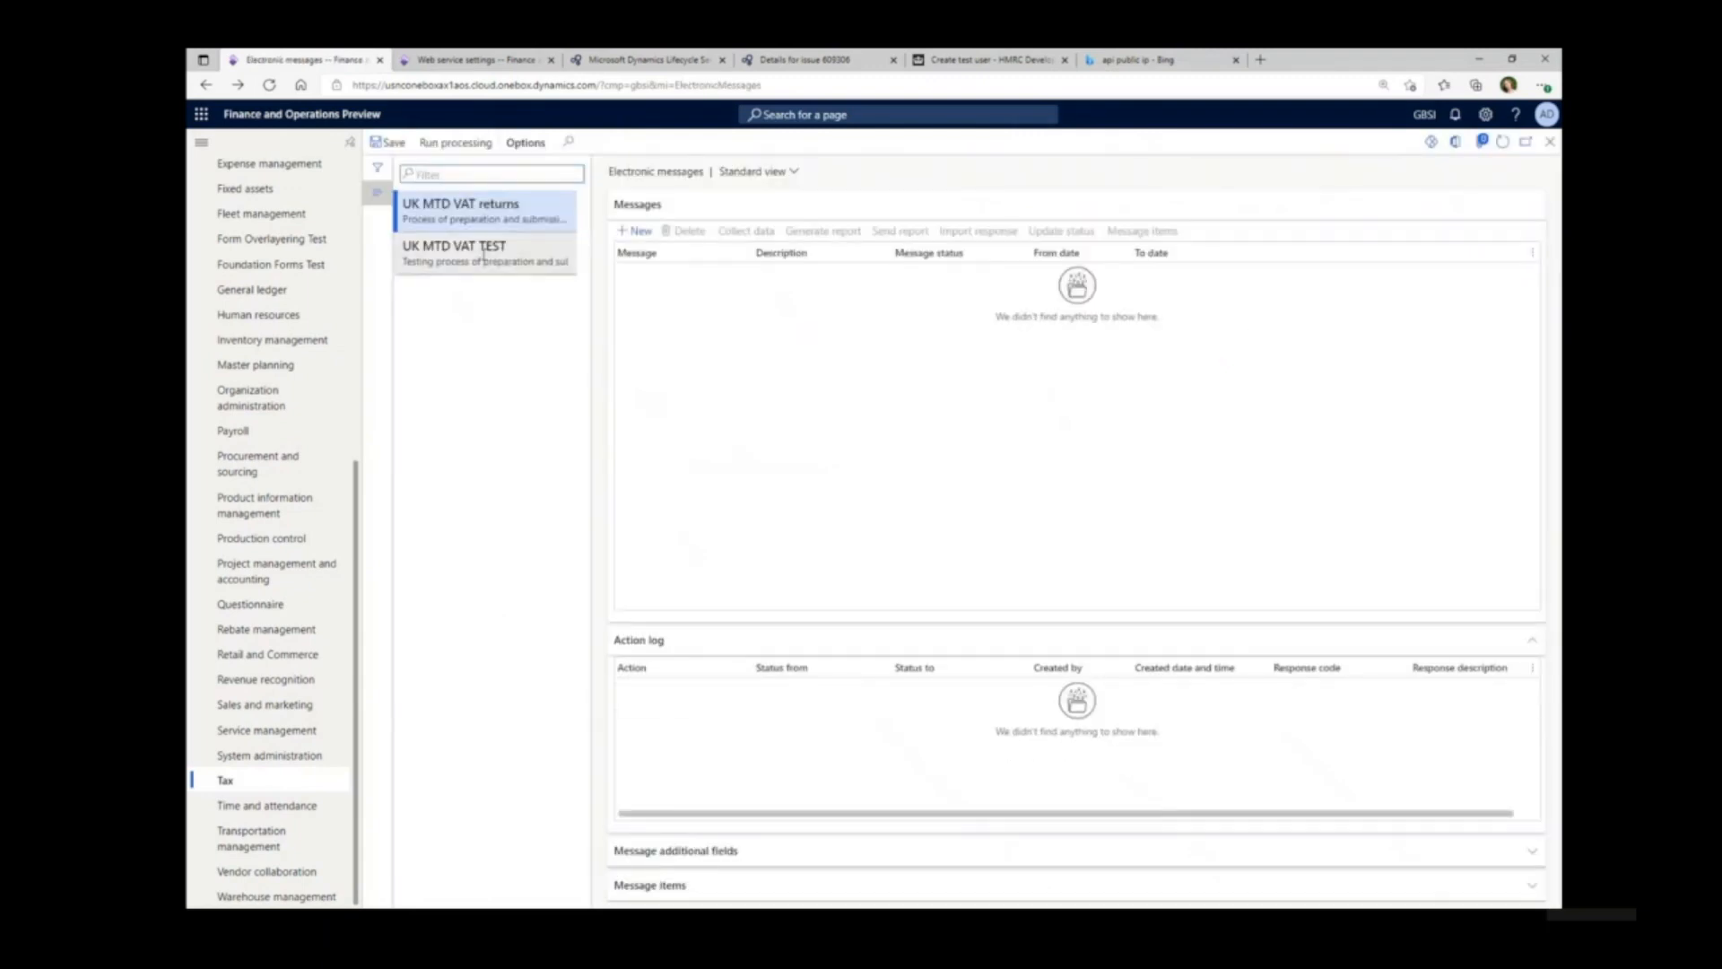
left_click(484, 254)
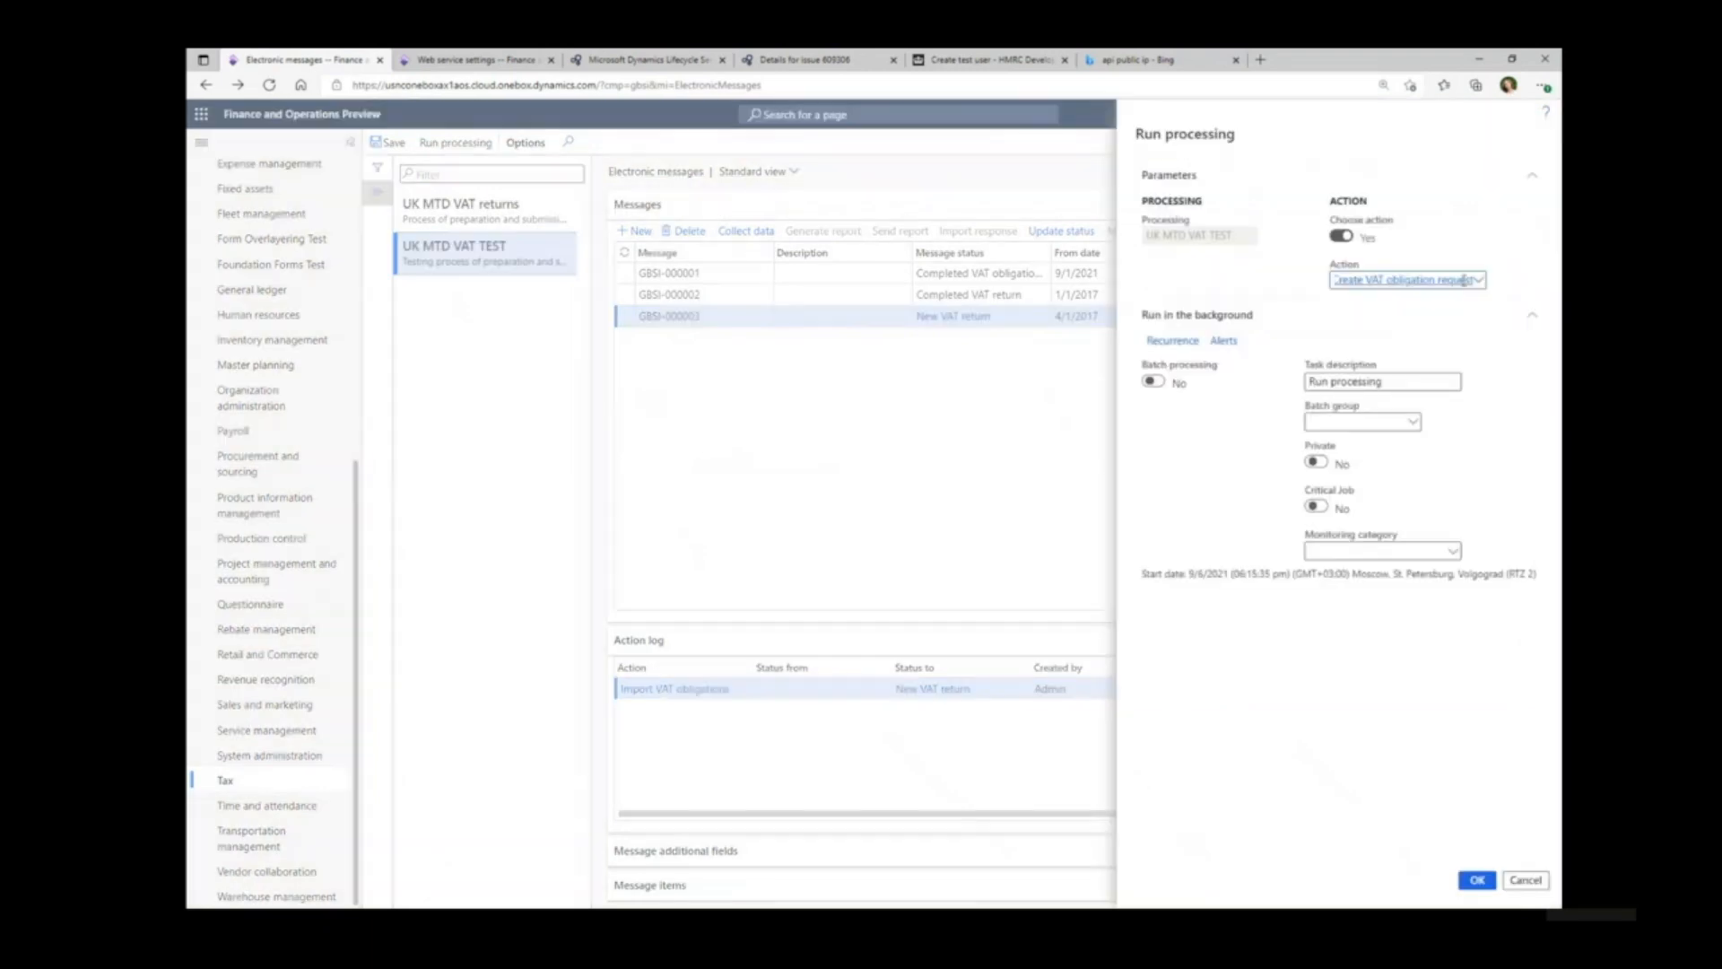
left_click(1480, 883)
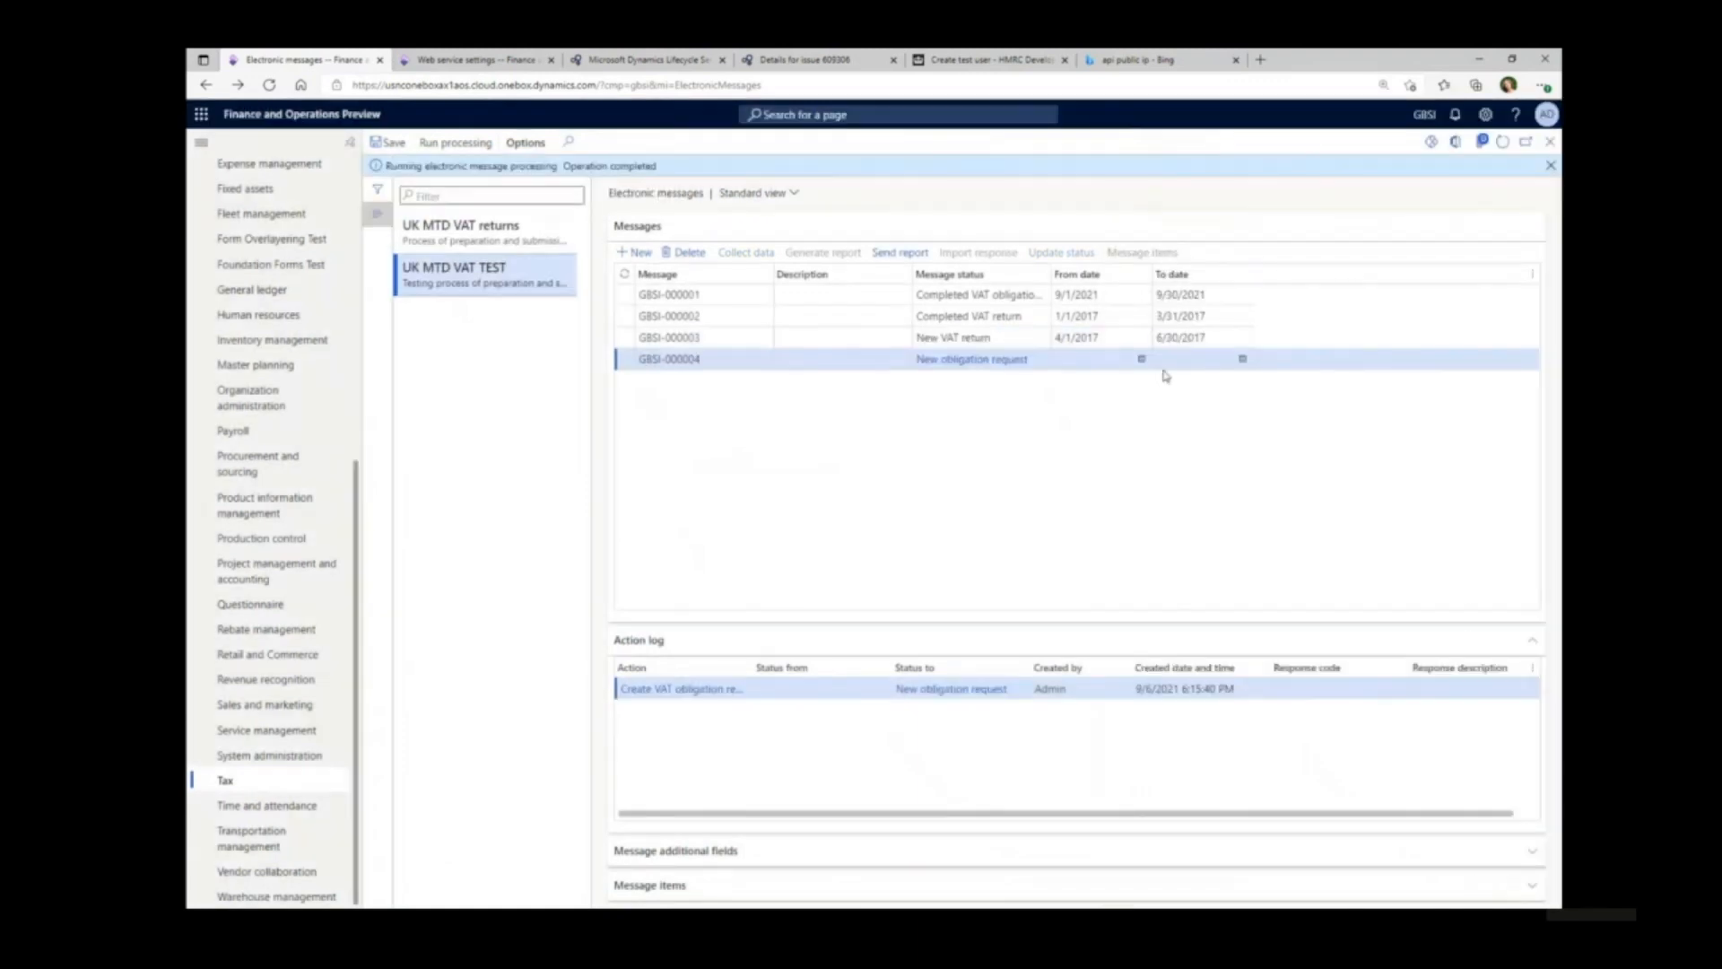
- Set the new obligation request's period from 9/1/2021 to 9/30/2021
left_click(1142, 360)
left_click(1060, 424)
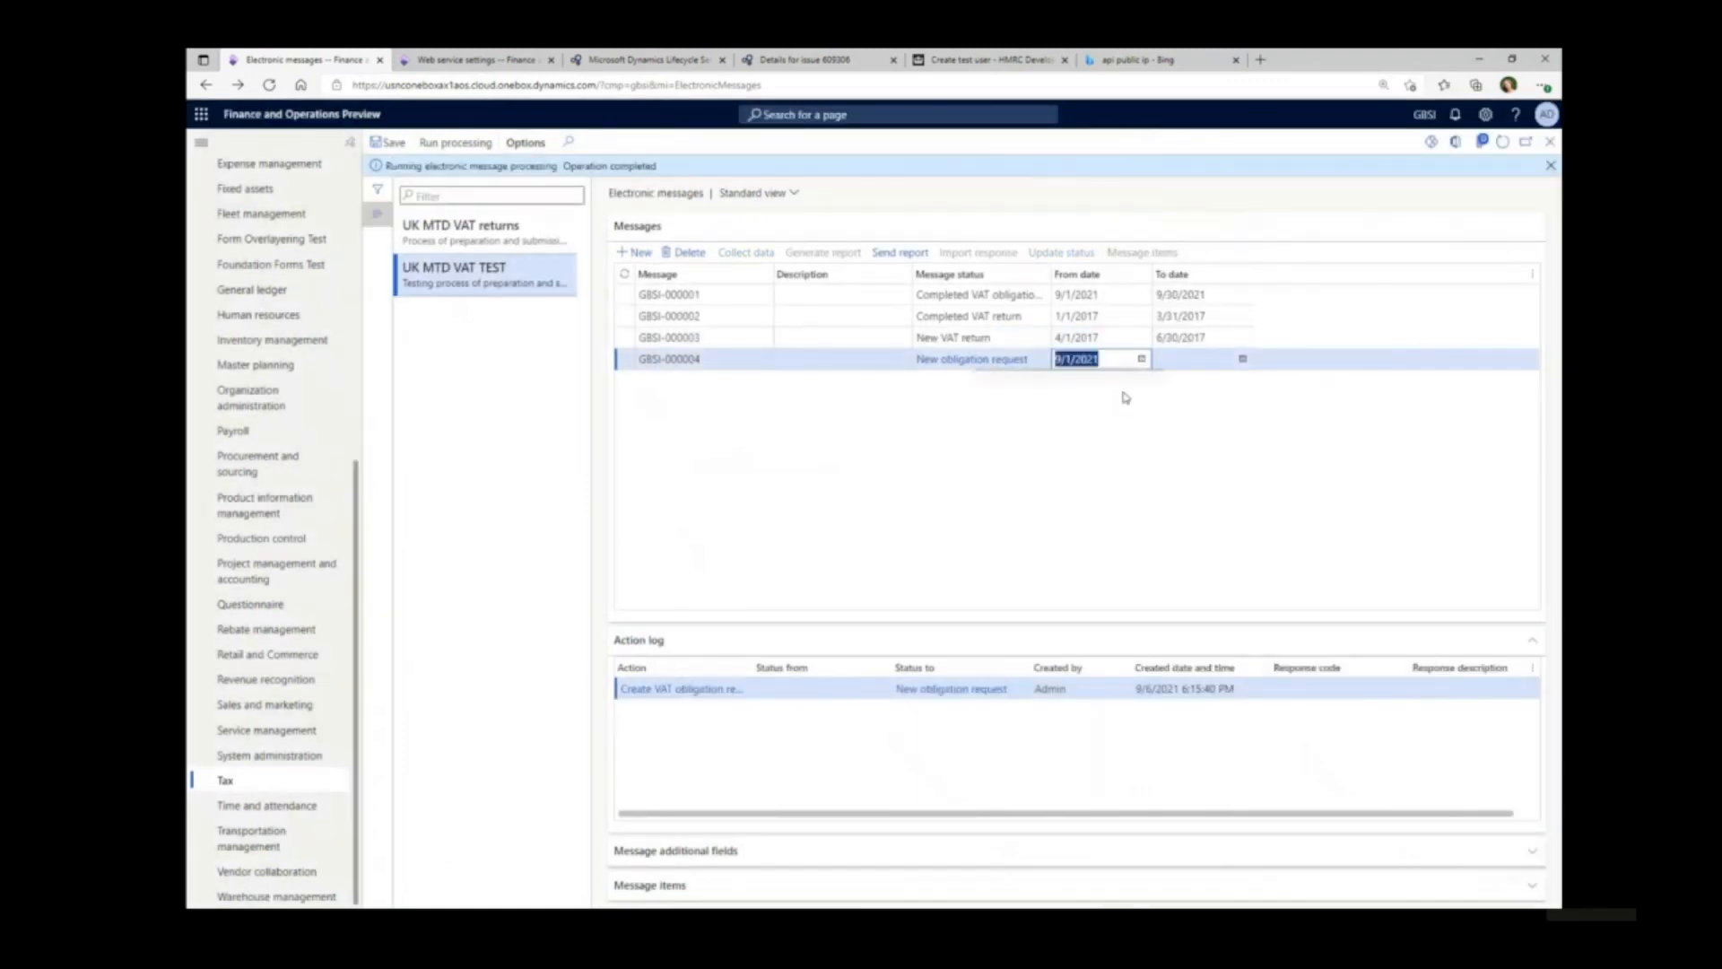
left_click(1242, 358)
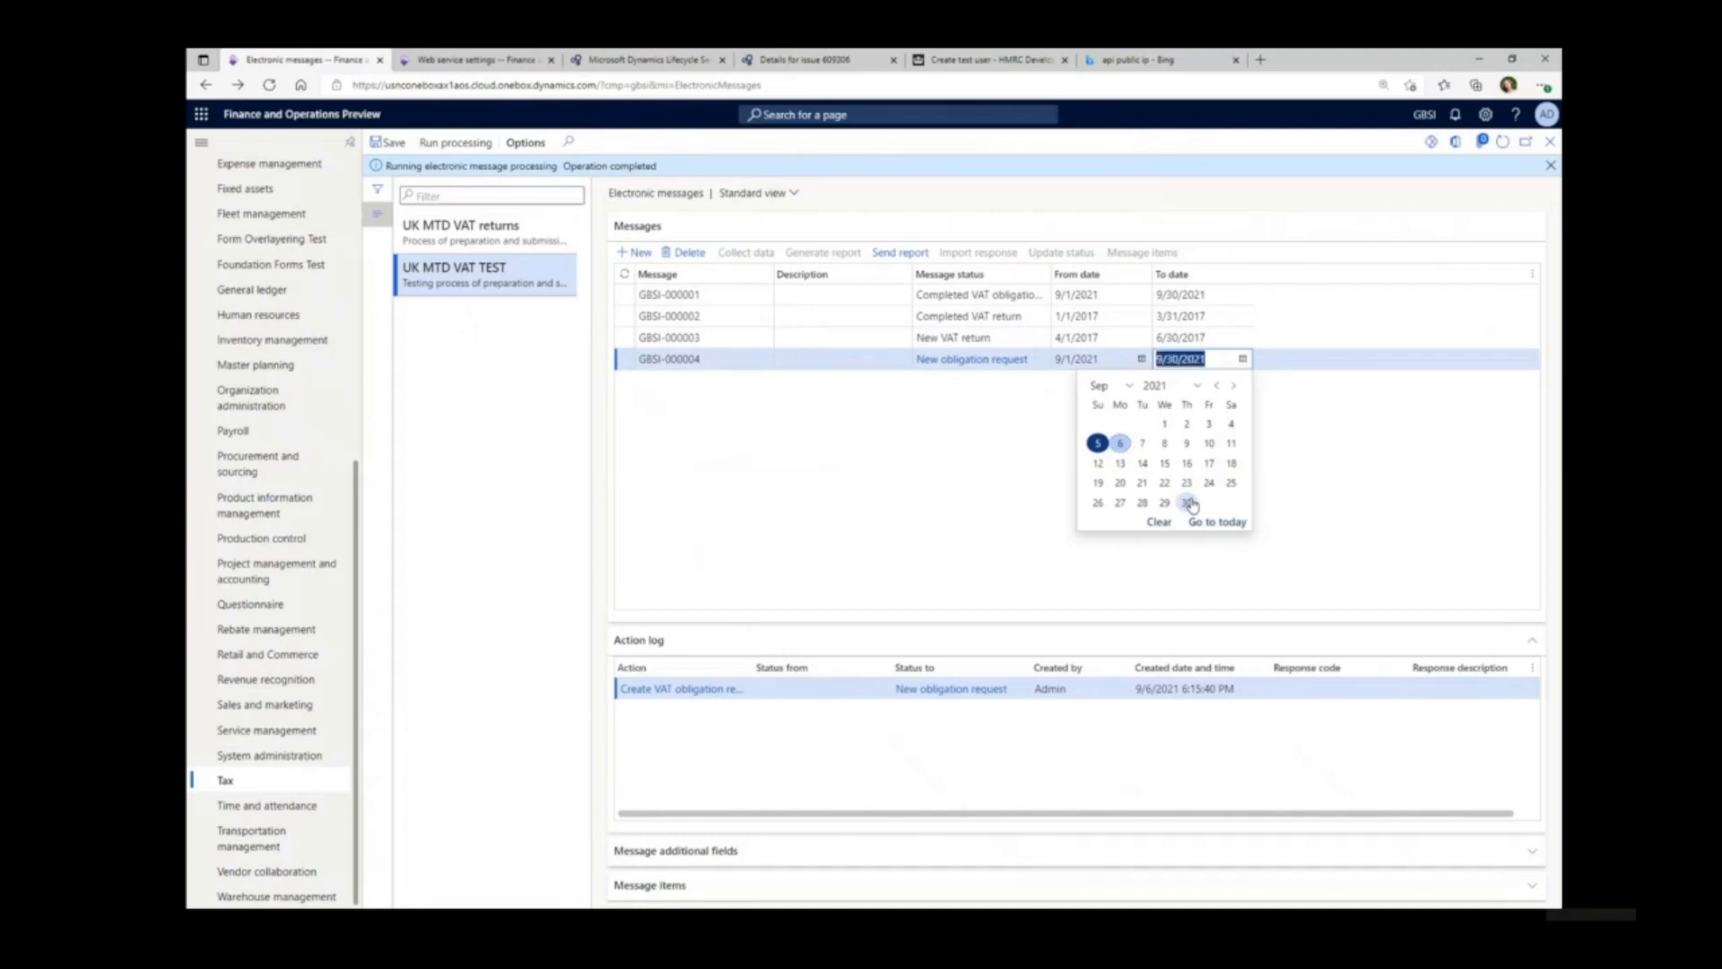
left_click(1189, 503)
- Send the obligation request with the Test retrieve VAT obligations action, consenting to submit the request identification information to HMRC
left_click(917, 255)
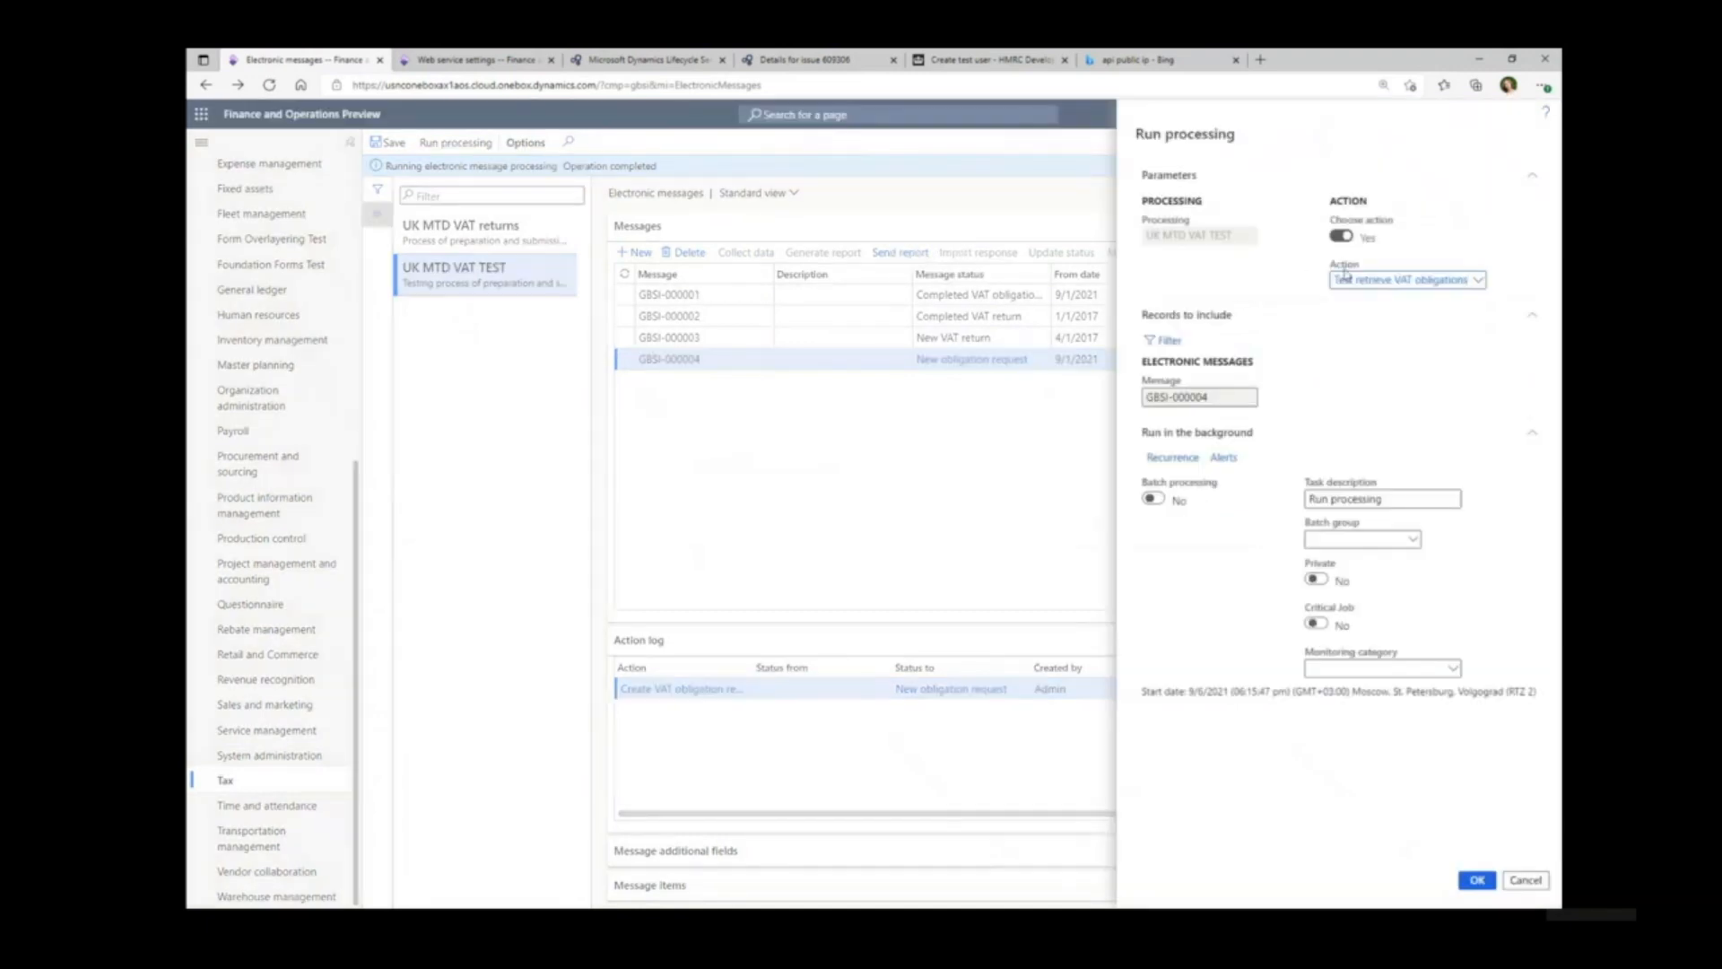
left_click(1345, 279)
left_click(1372, 232)
left_click(1485, 885)
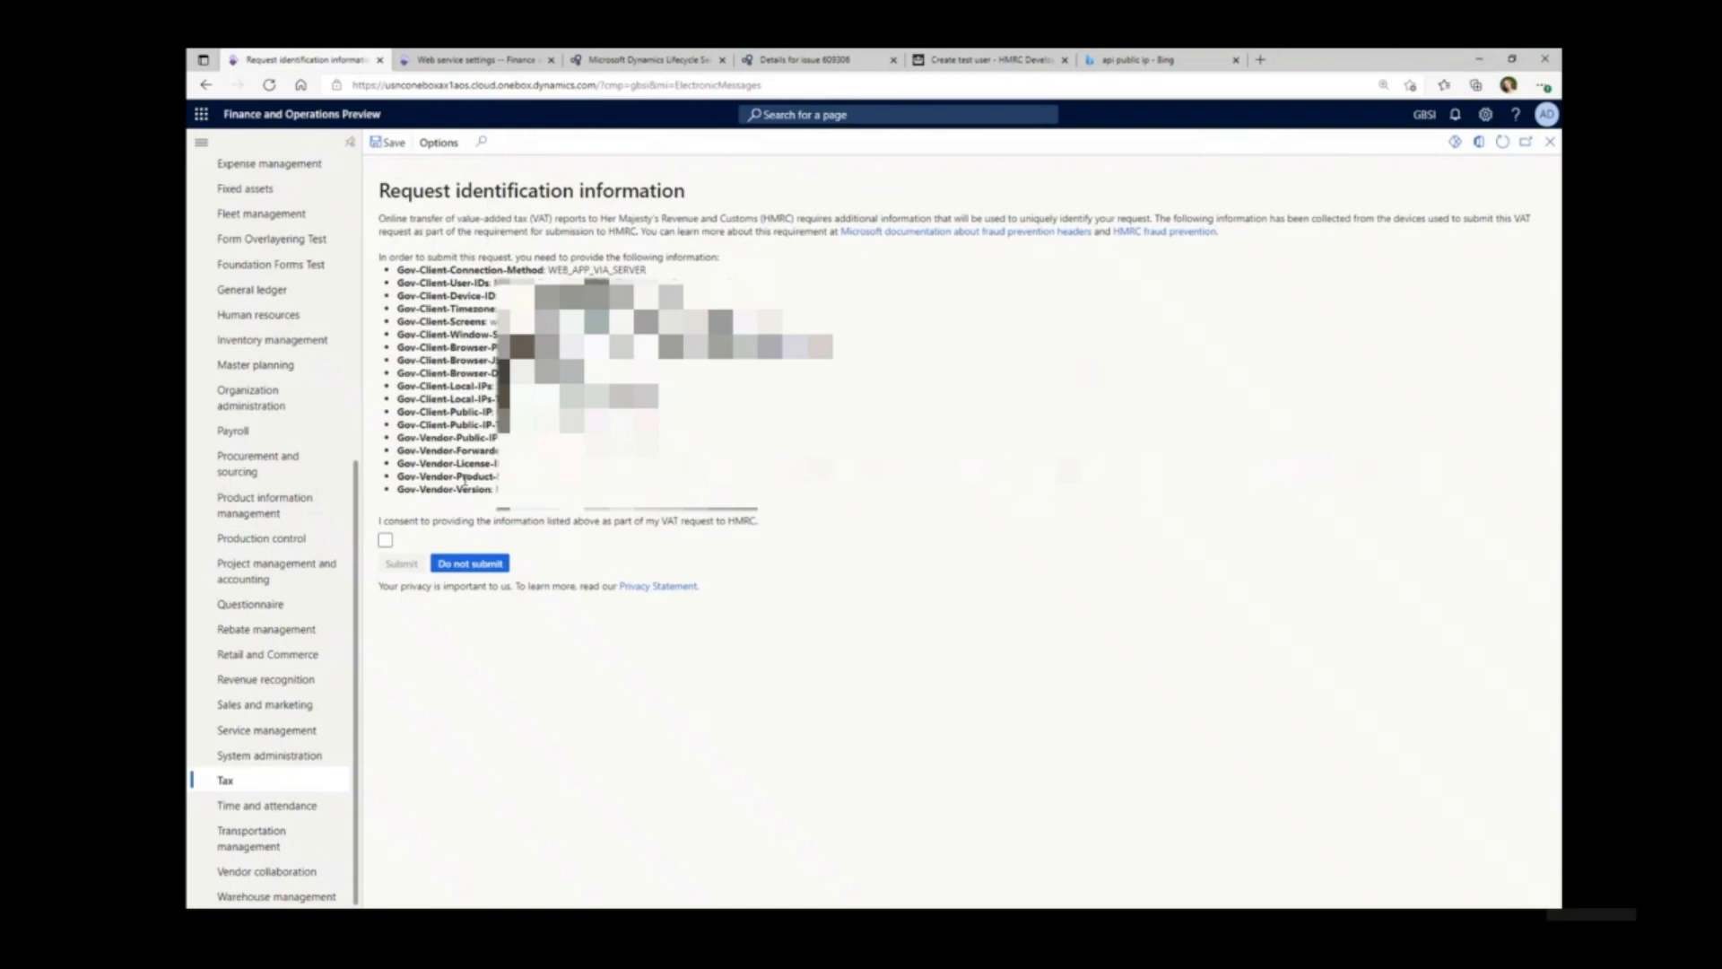
left_click(386, 540)
left_click(402, 565)
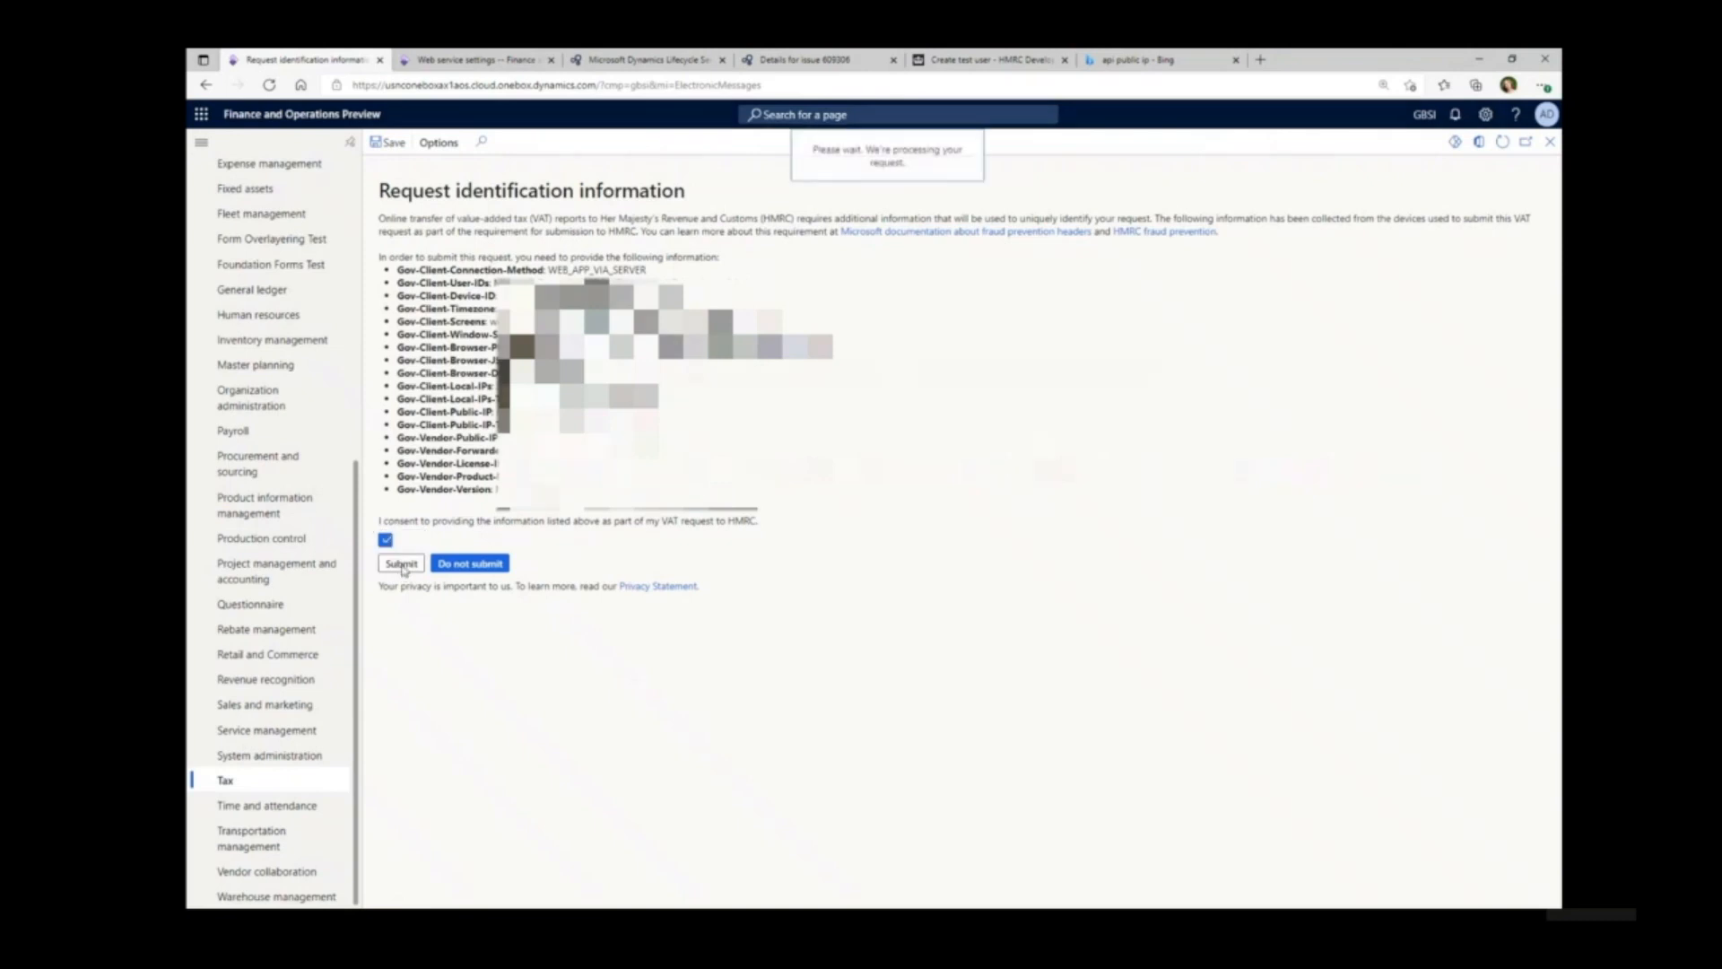
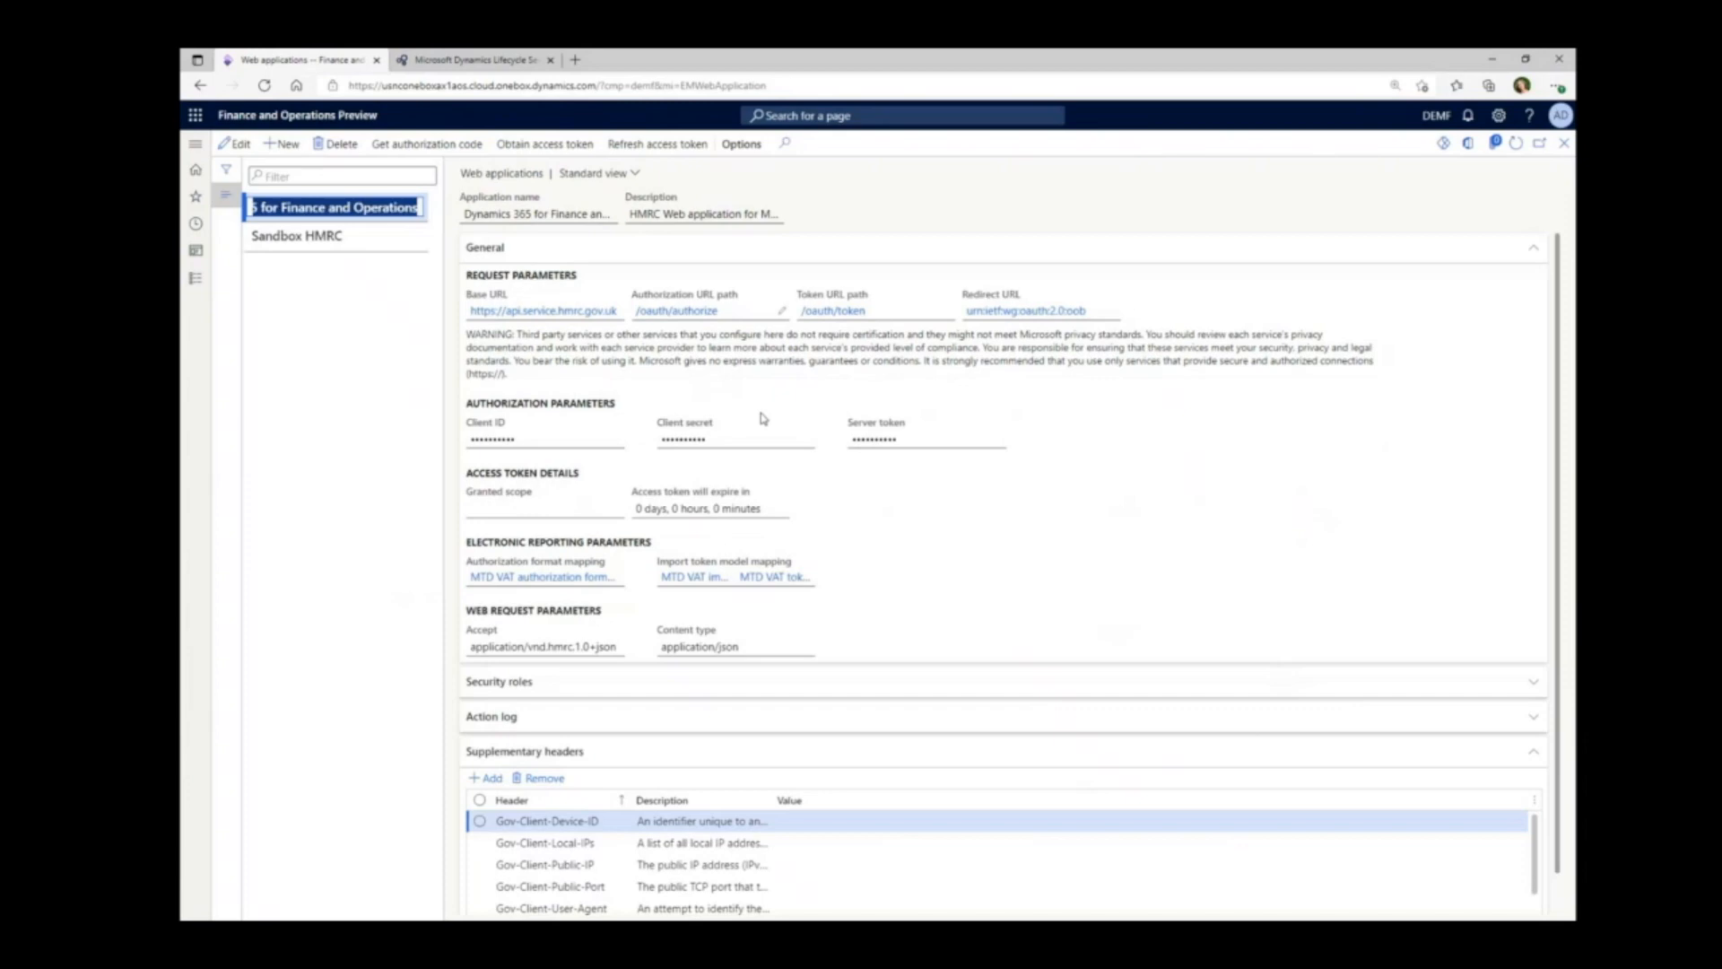
- Remove the supplementary headers from Gov-Client-Device-ID through Gov-Vendor-License-IDs from the Dynamics 365 for Finance and Operations web application
left_click(480, 822)
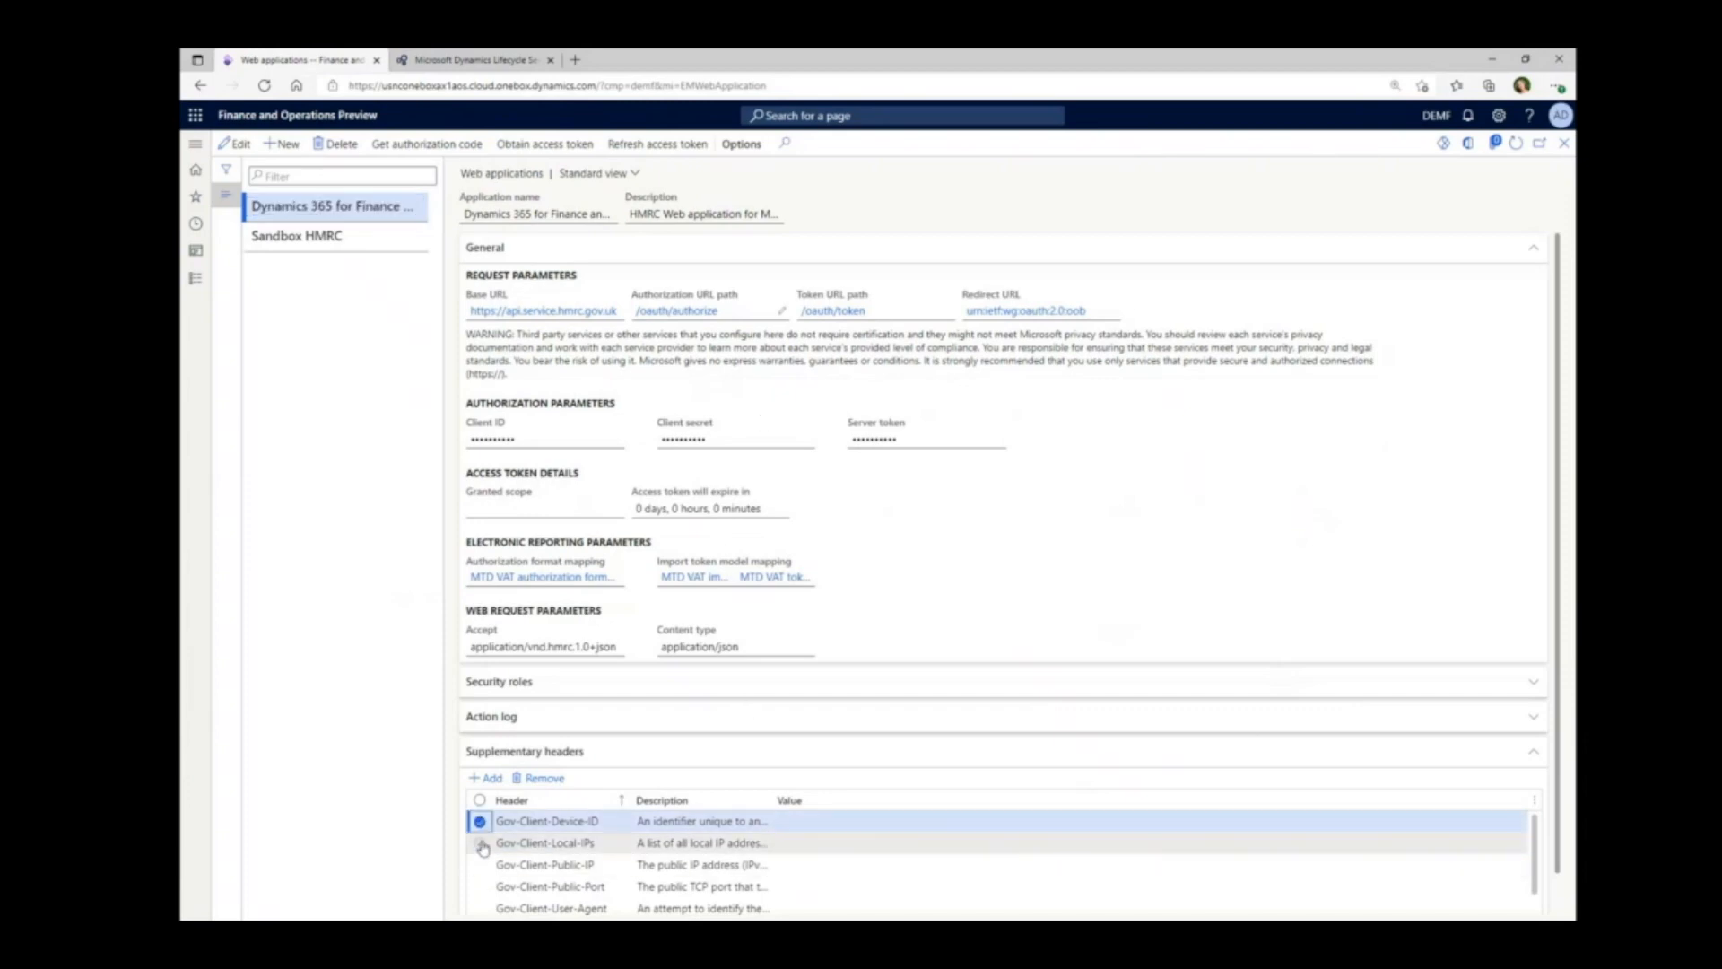
left_click(480, 843)
left_click(479, 865)
left_click(480, 886)
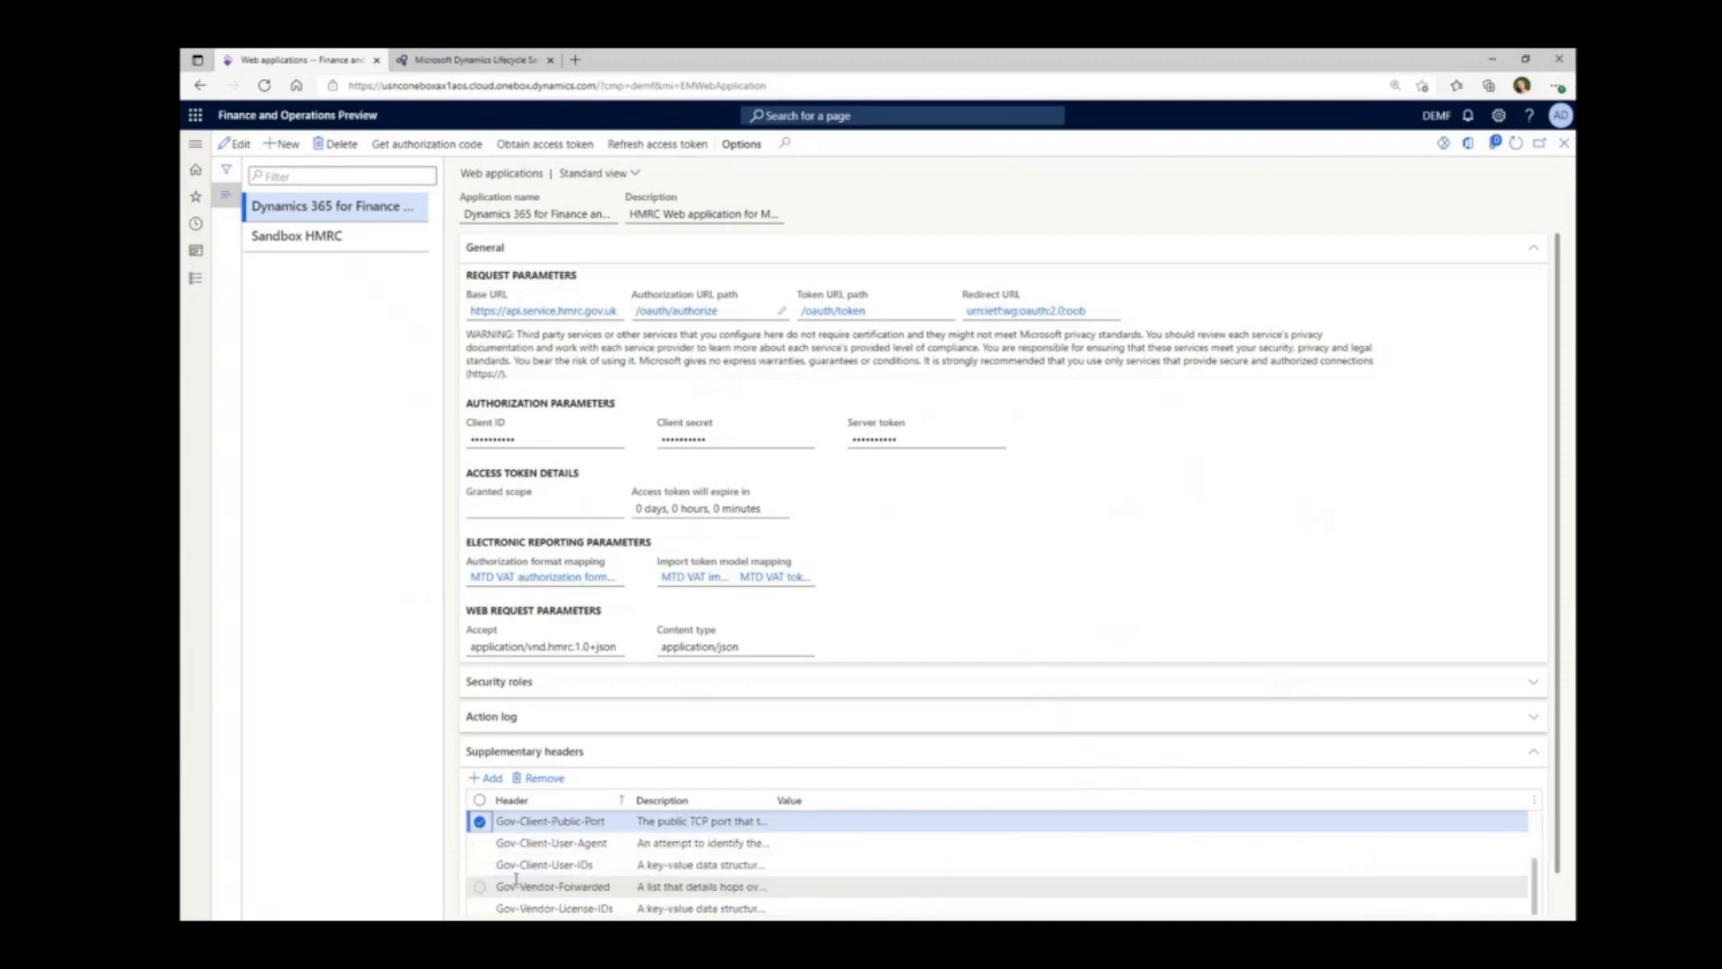
left_click(479, 866)
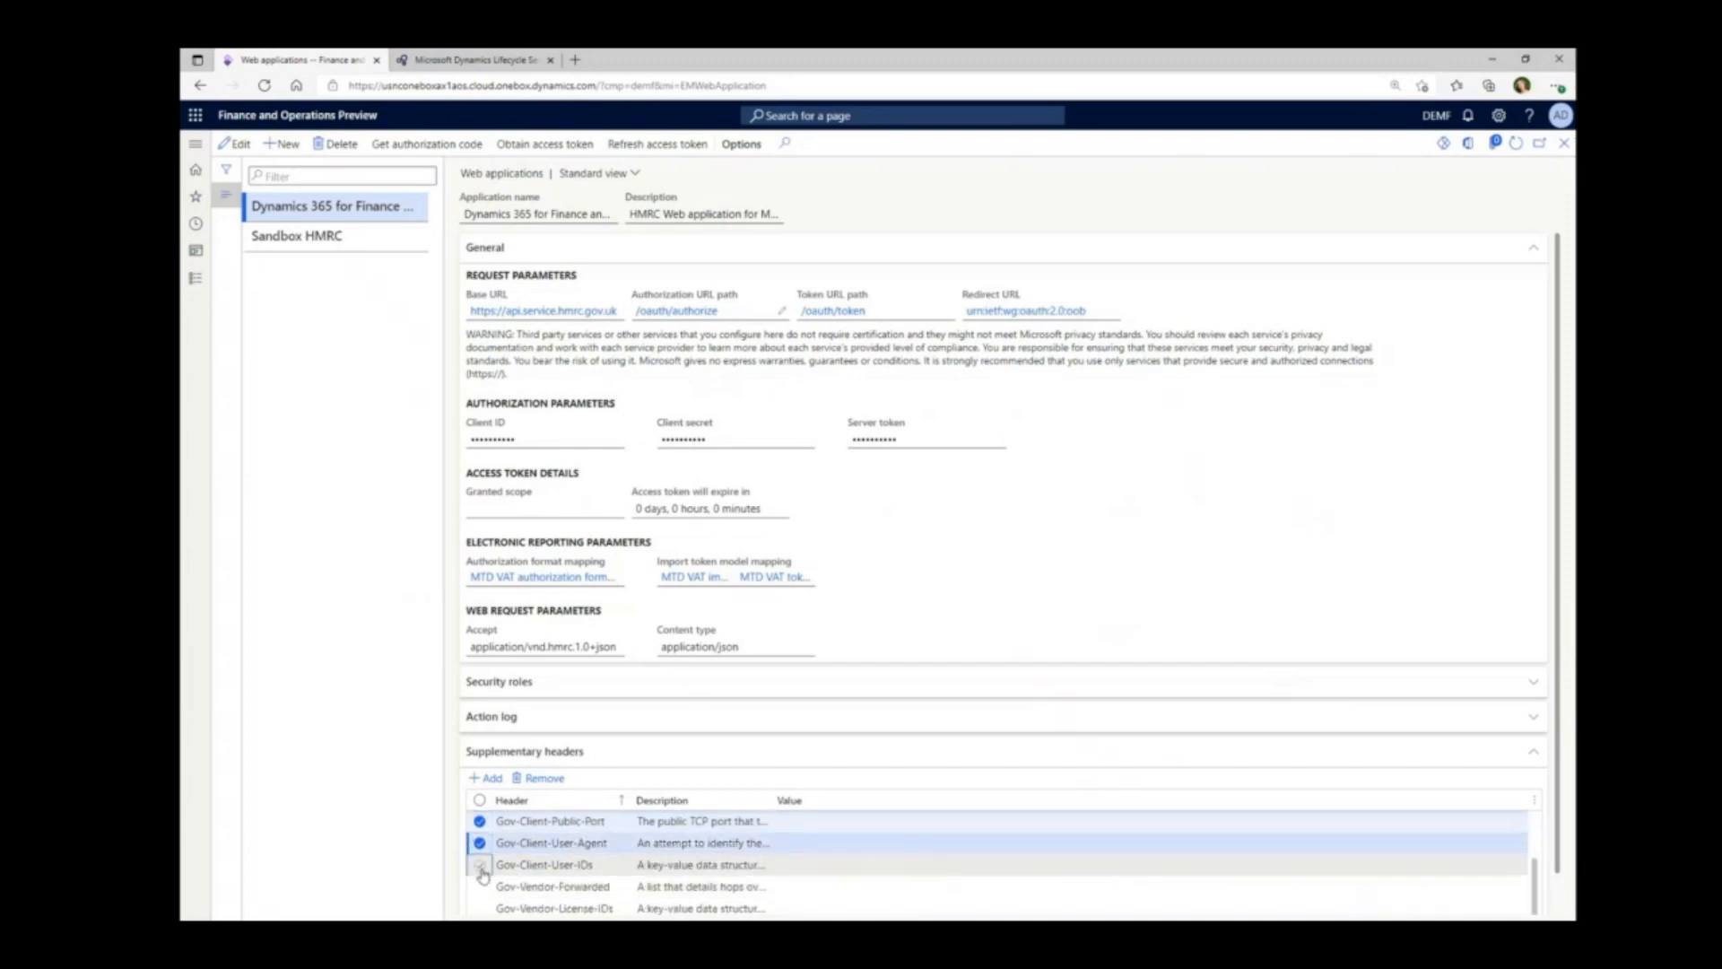
left_click(480, 864)
left_click(480, 886)
left_click(481, 909)
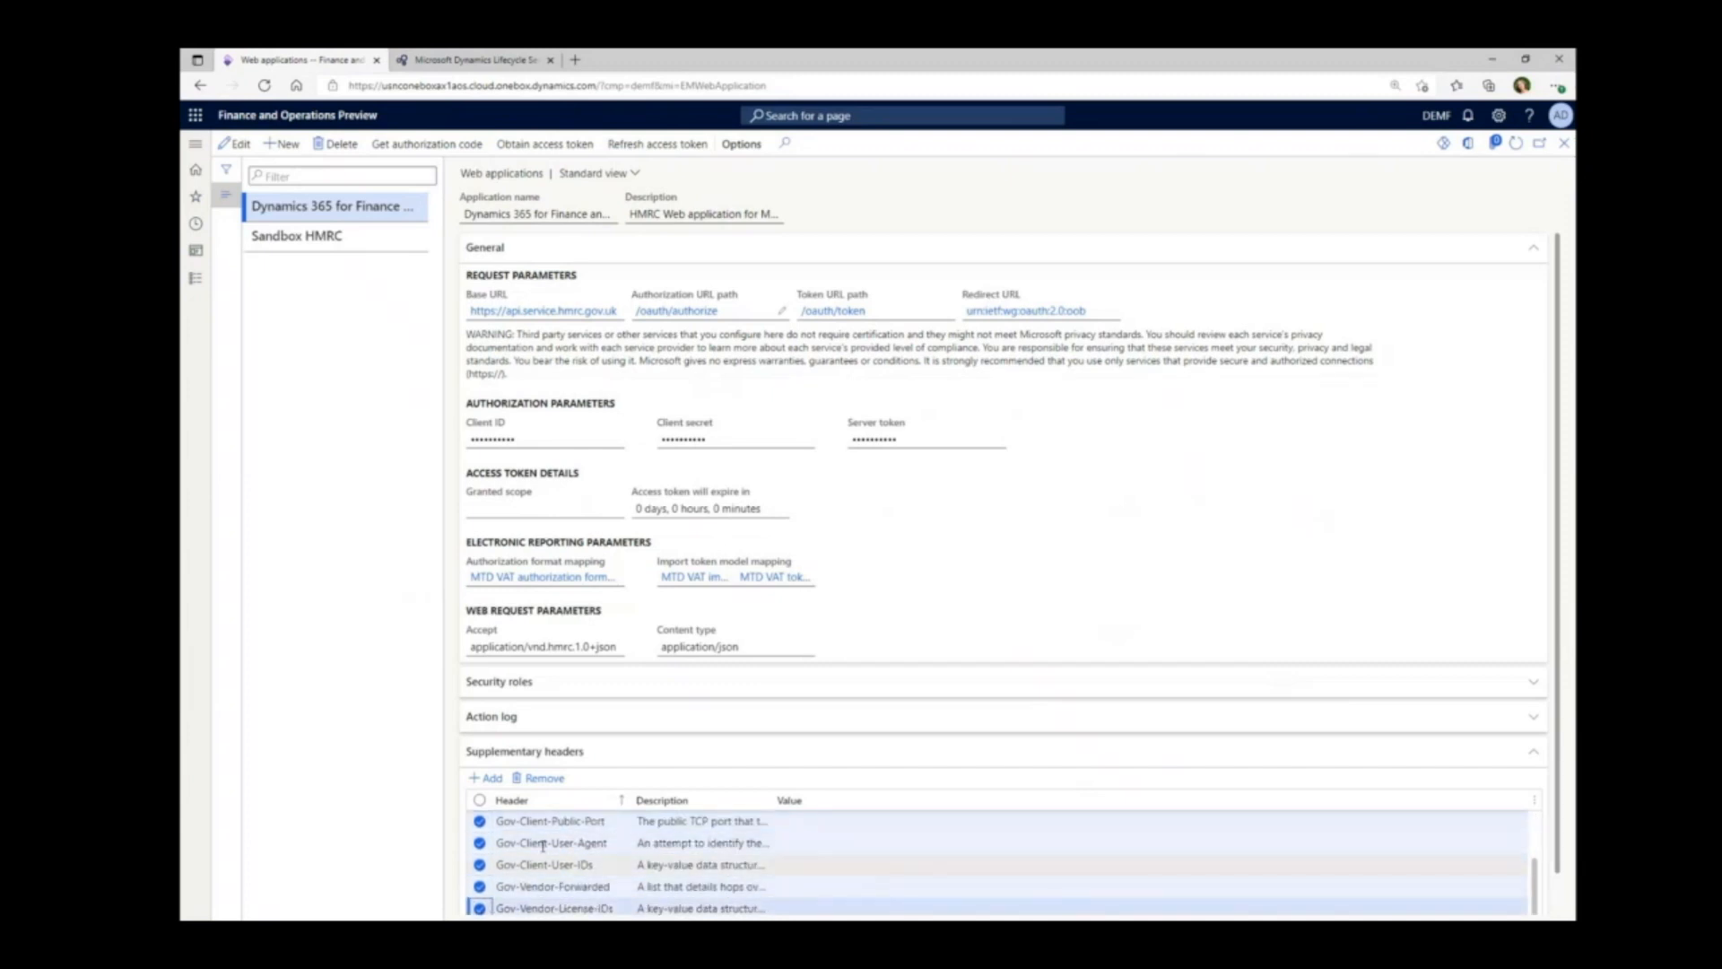
left_click(543, 778)
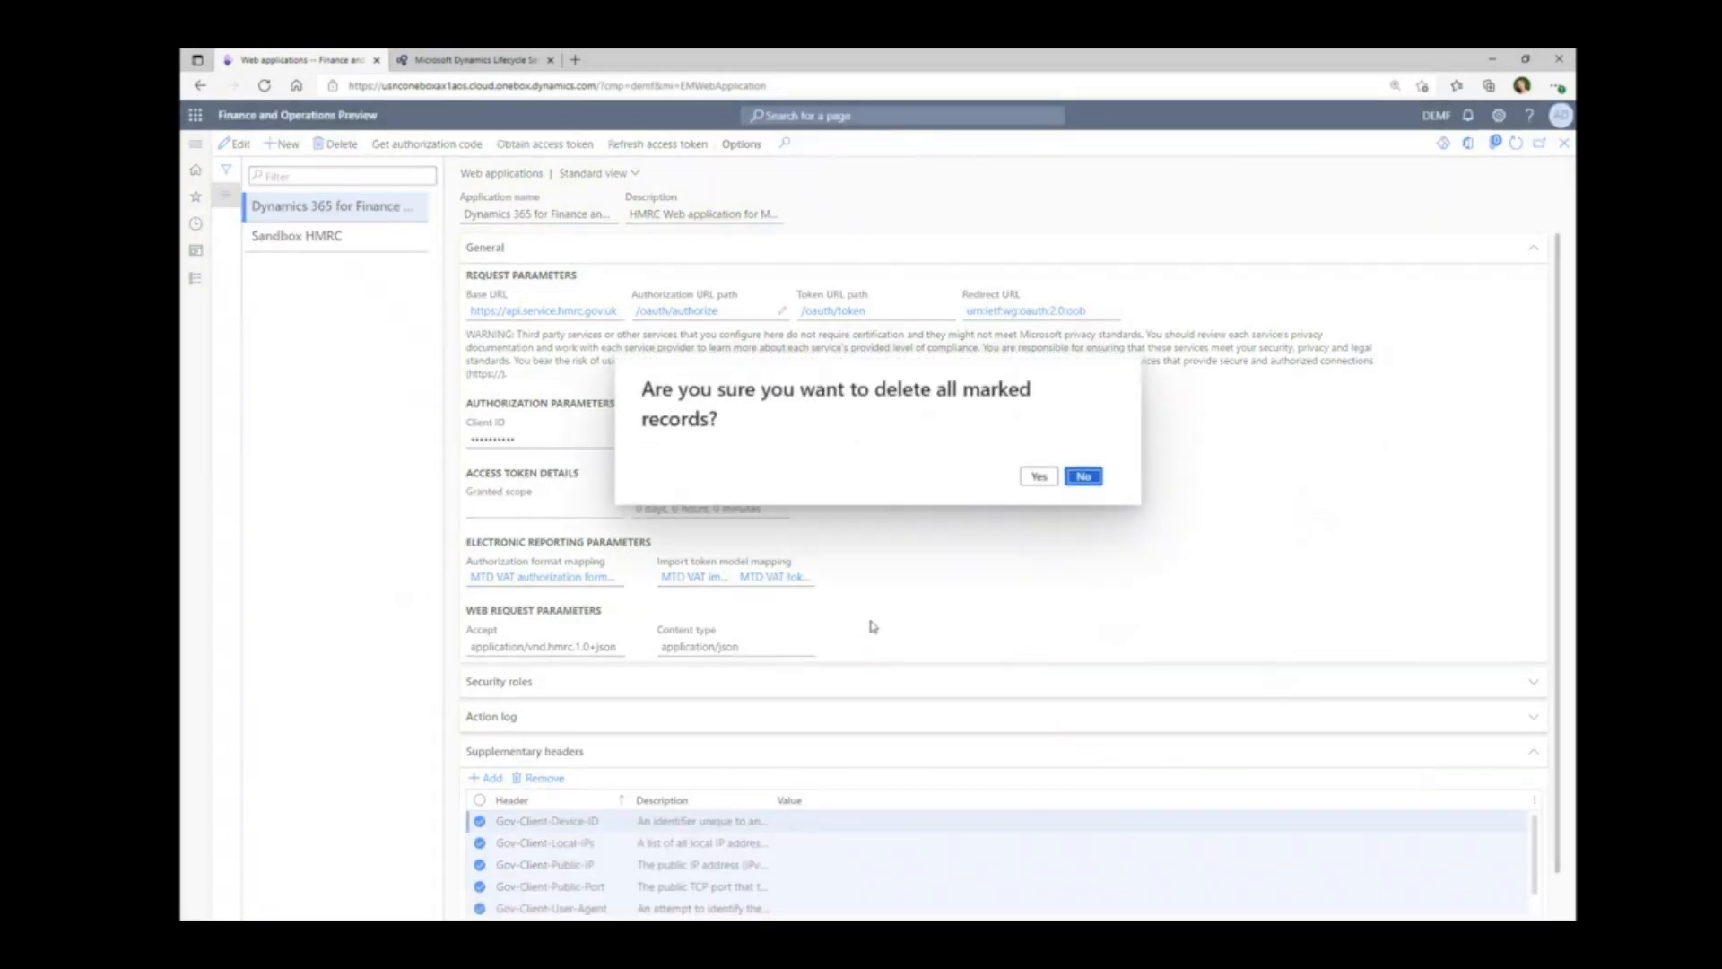
left_click(1023, 476)
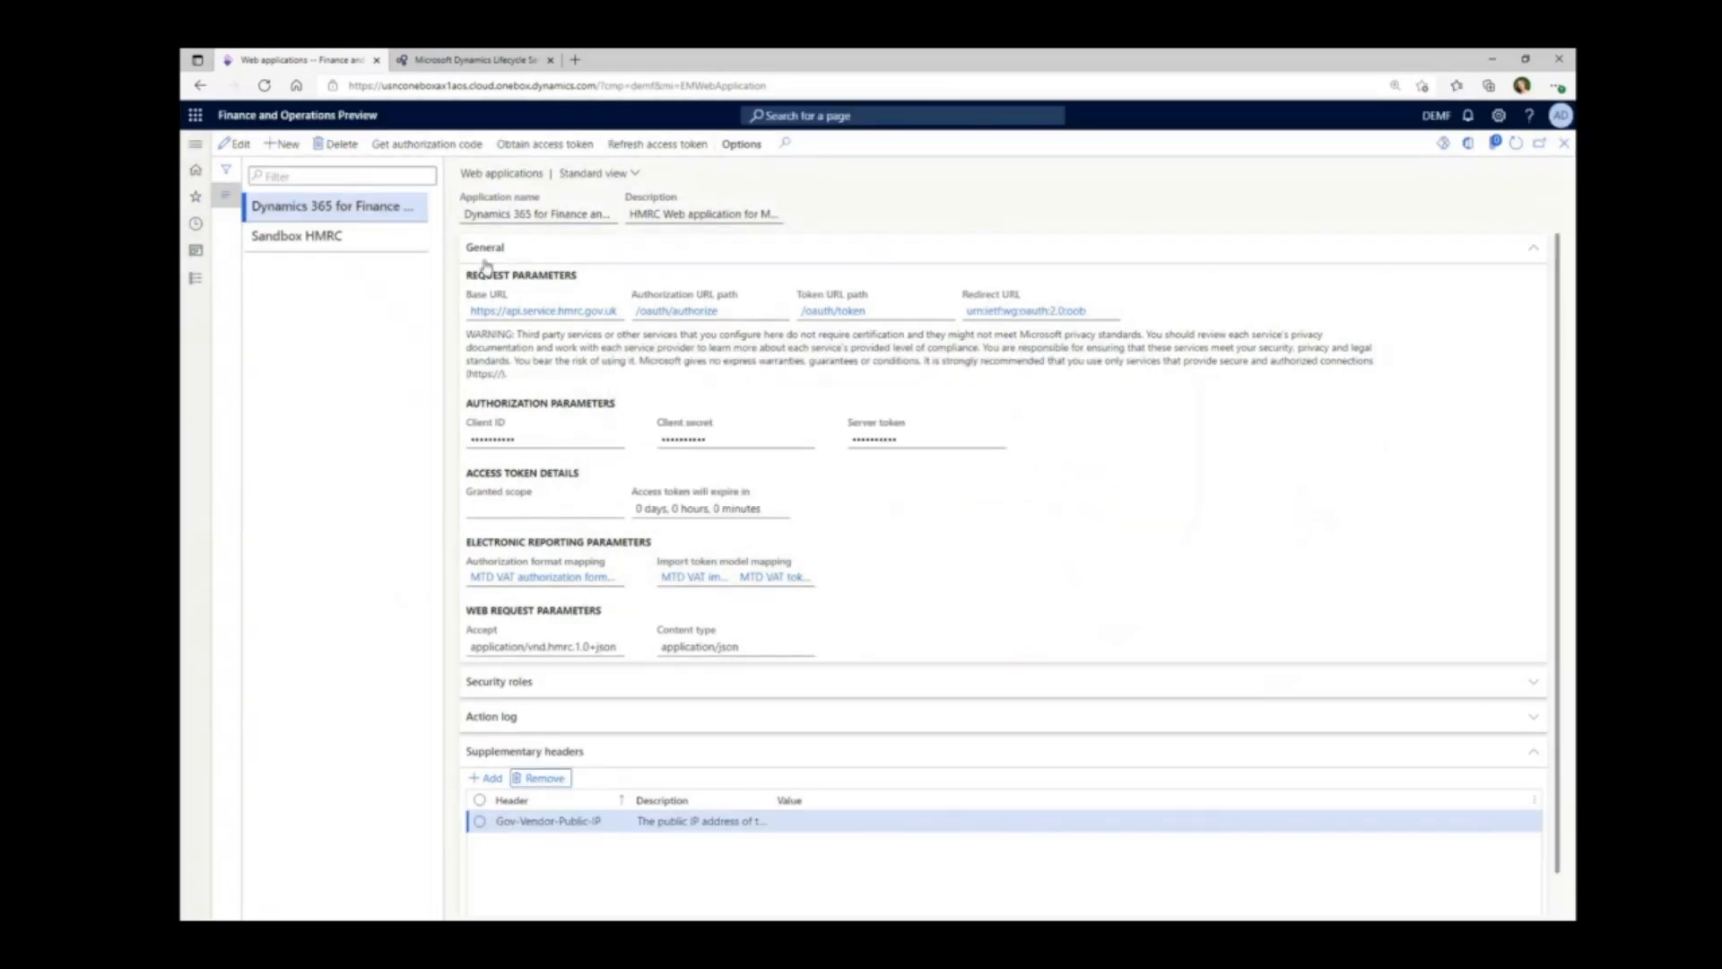
- Remove the remaining Gov-Vendor-Public-IP supplementary header from the Dynamics 365 for Finance and Operations web application
left_click(479, 822)
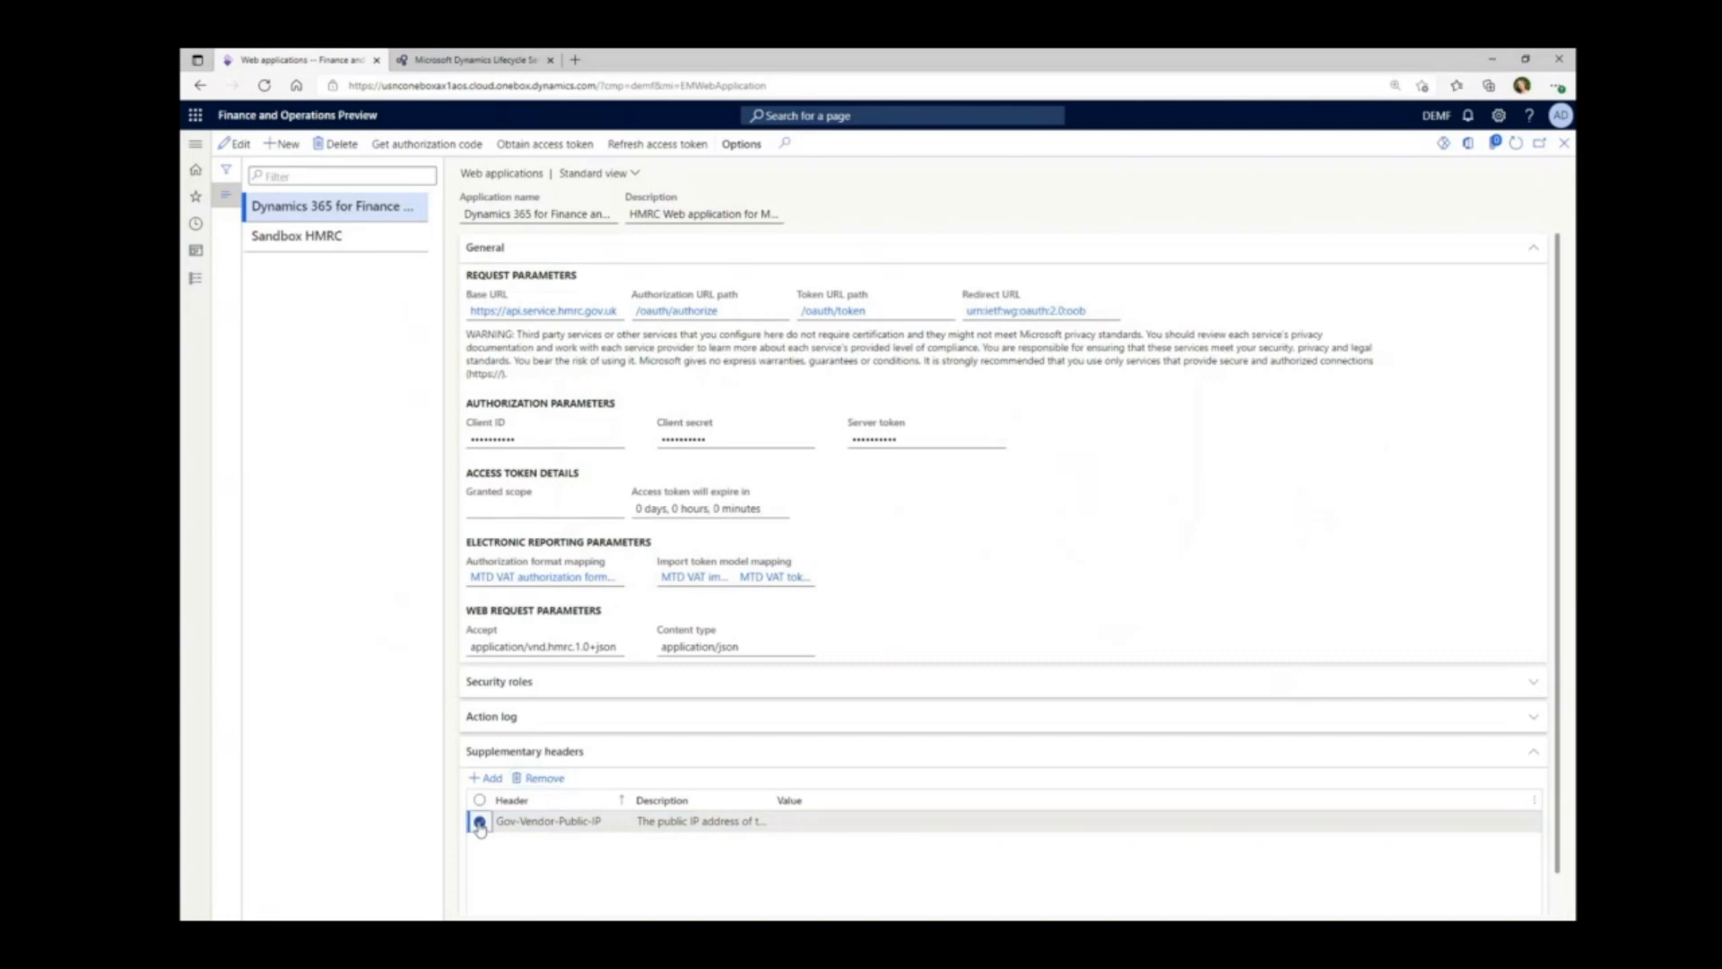
left_click(538, 779)
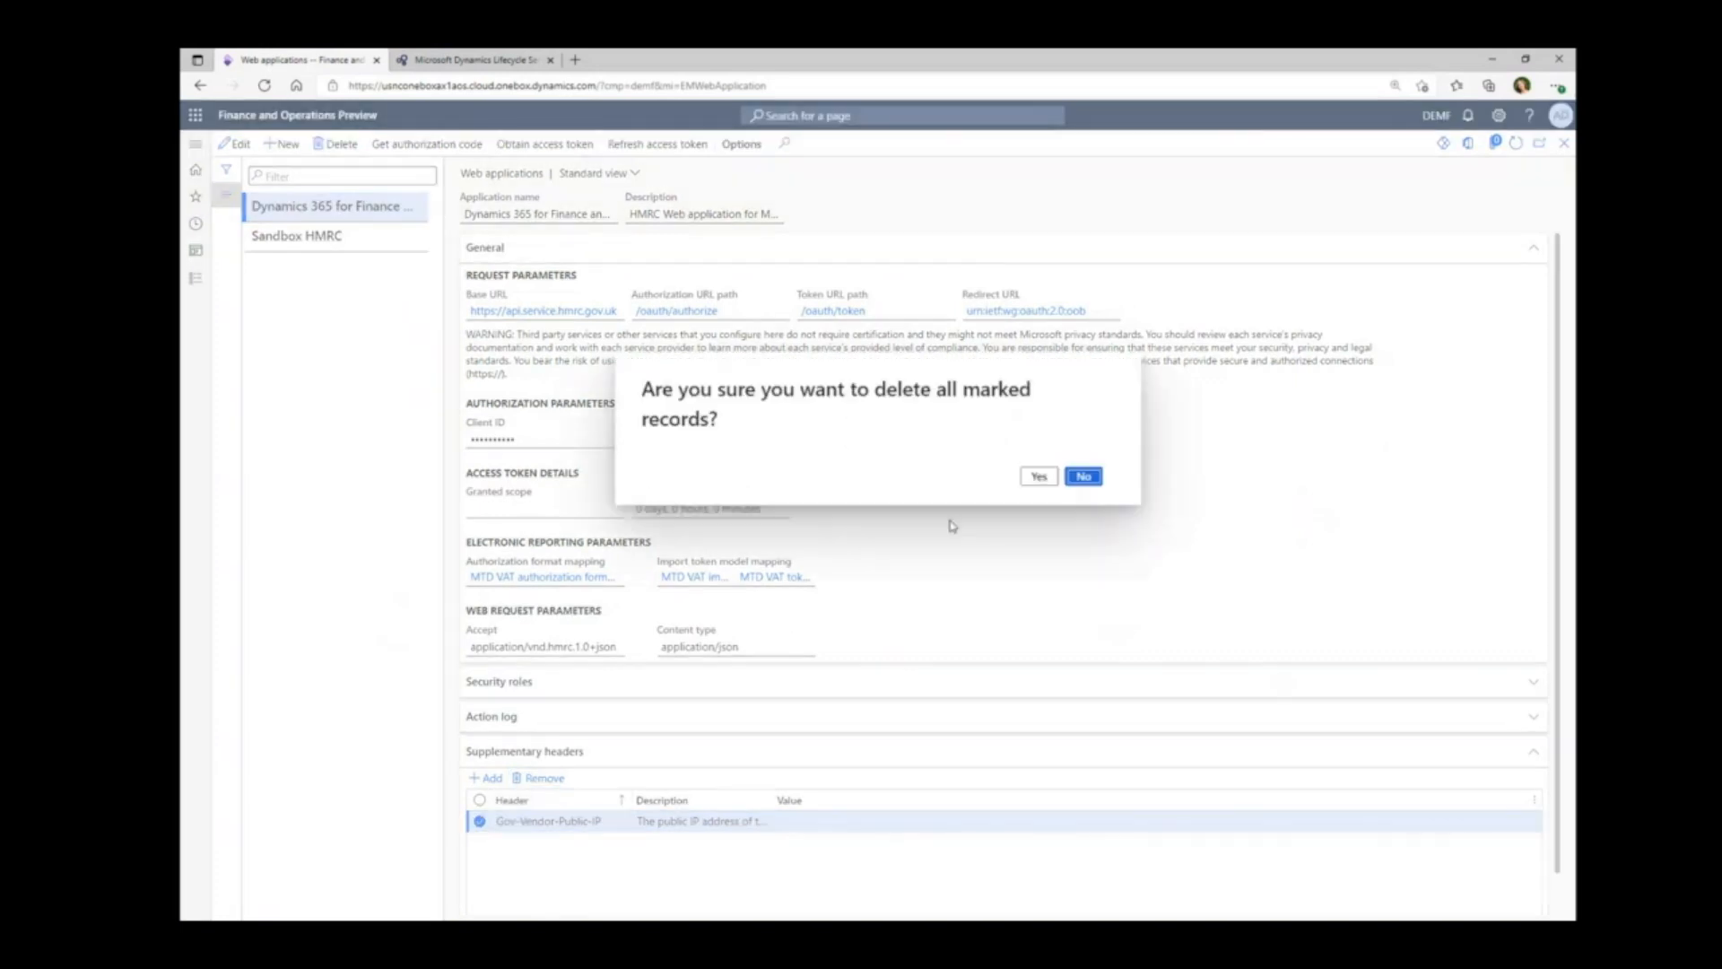
left_click(1036, 478)
- Remove all supplementary headers, Gov-Client-Device-ID through Gov-Vendor-License-IDs, from the Sandbox HMRC web application
left_click(296, 235)
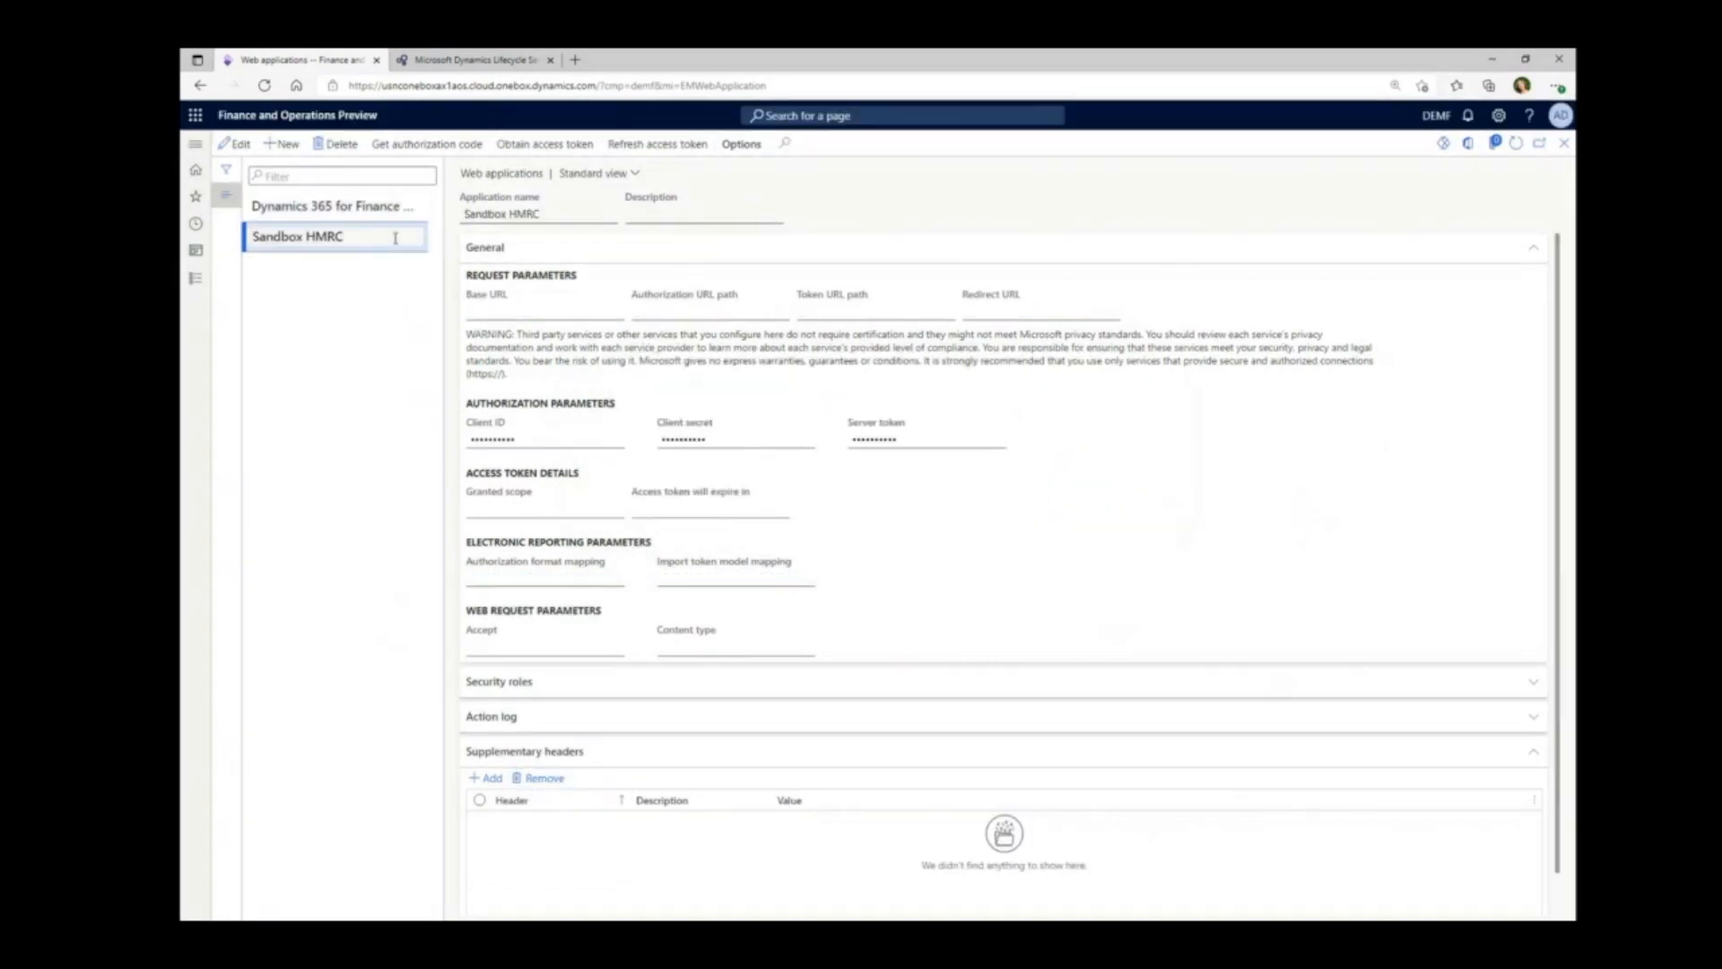
left_click(480, 822)
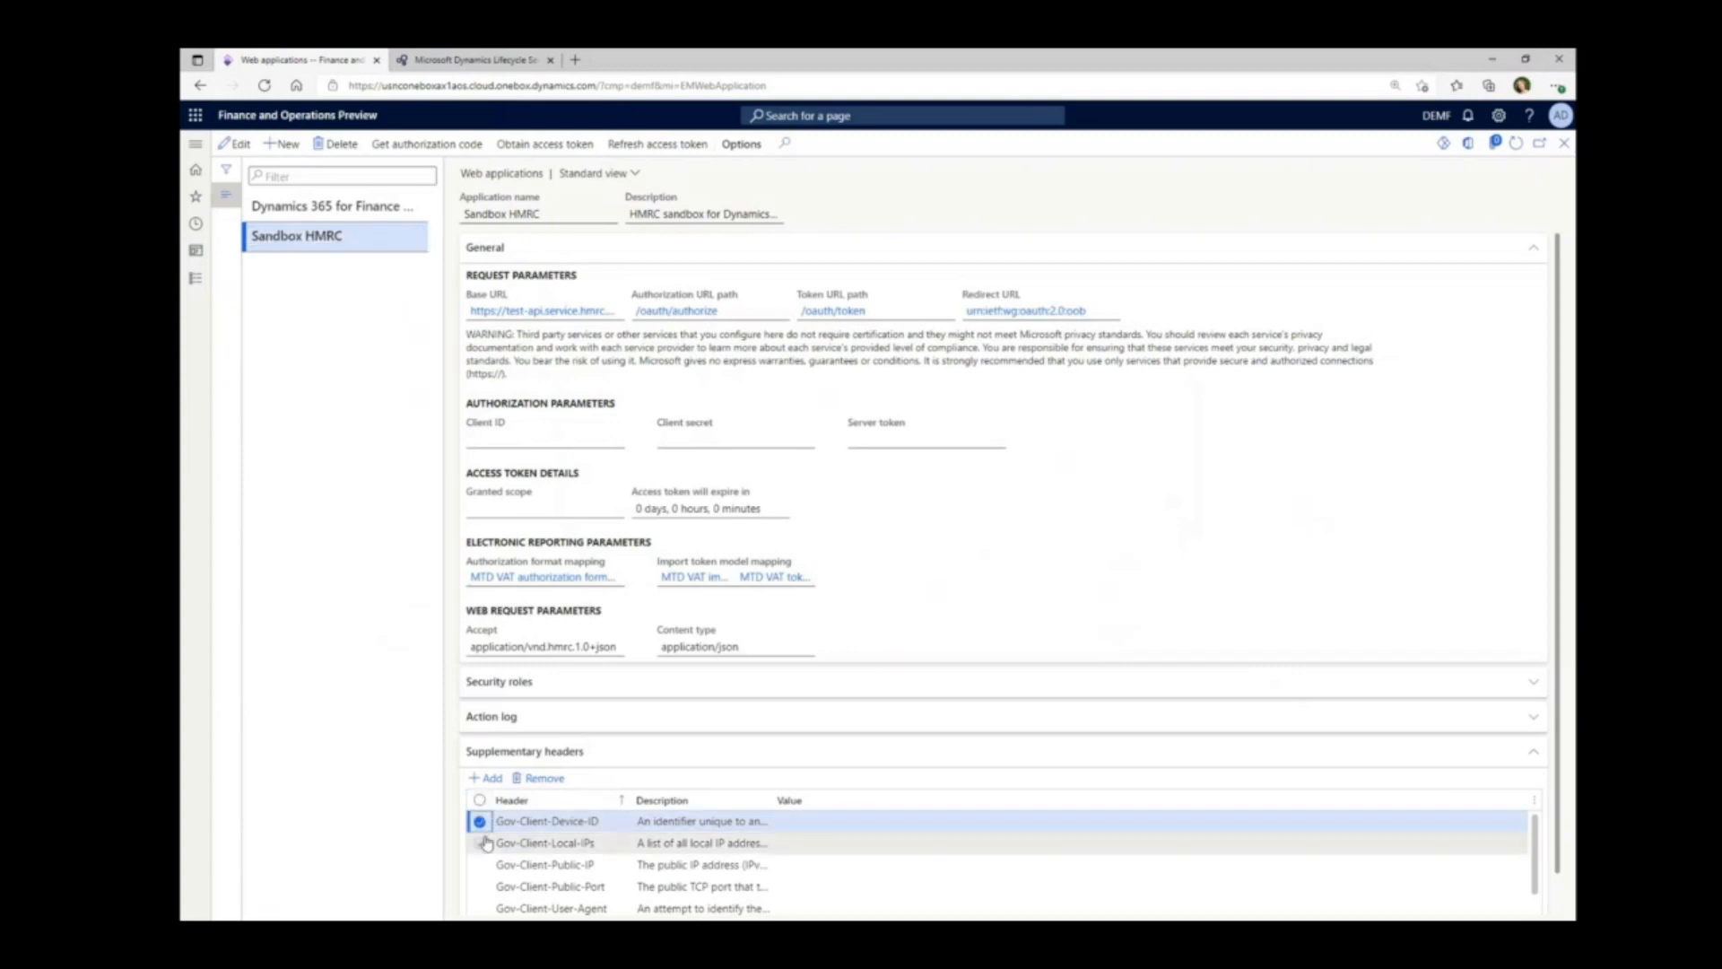
left_click(480, 843)
left_click(480, 866)
left_click(481, 887)
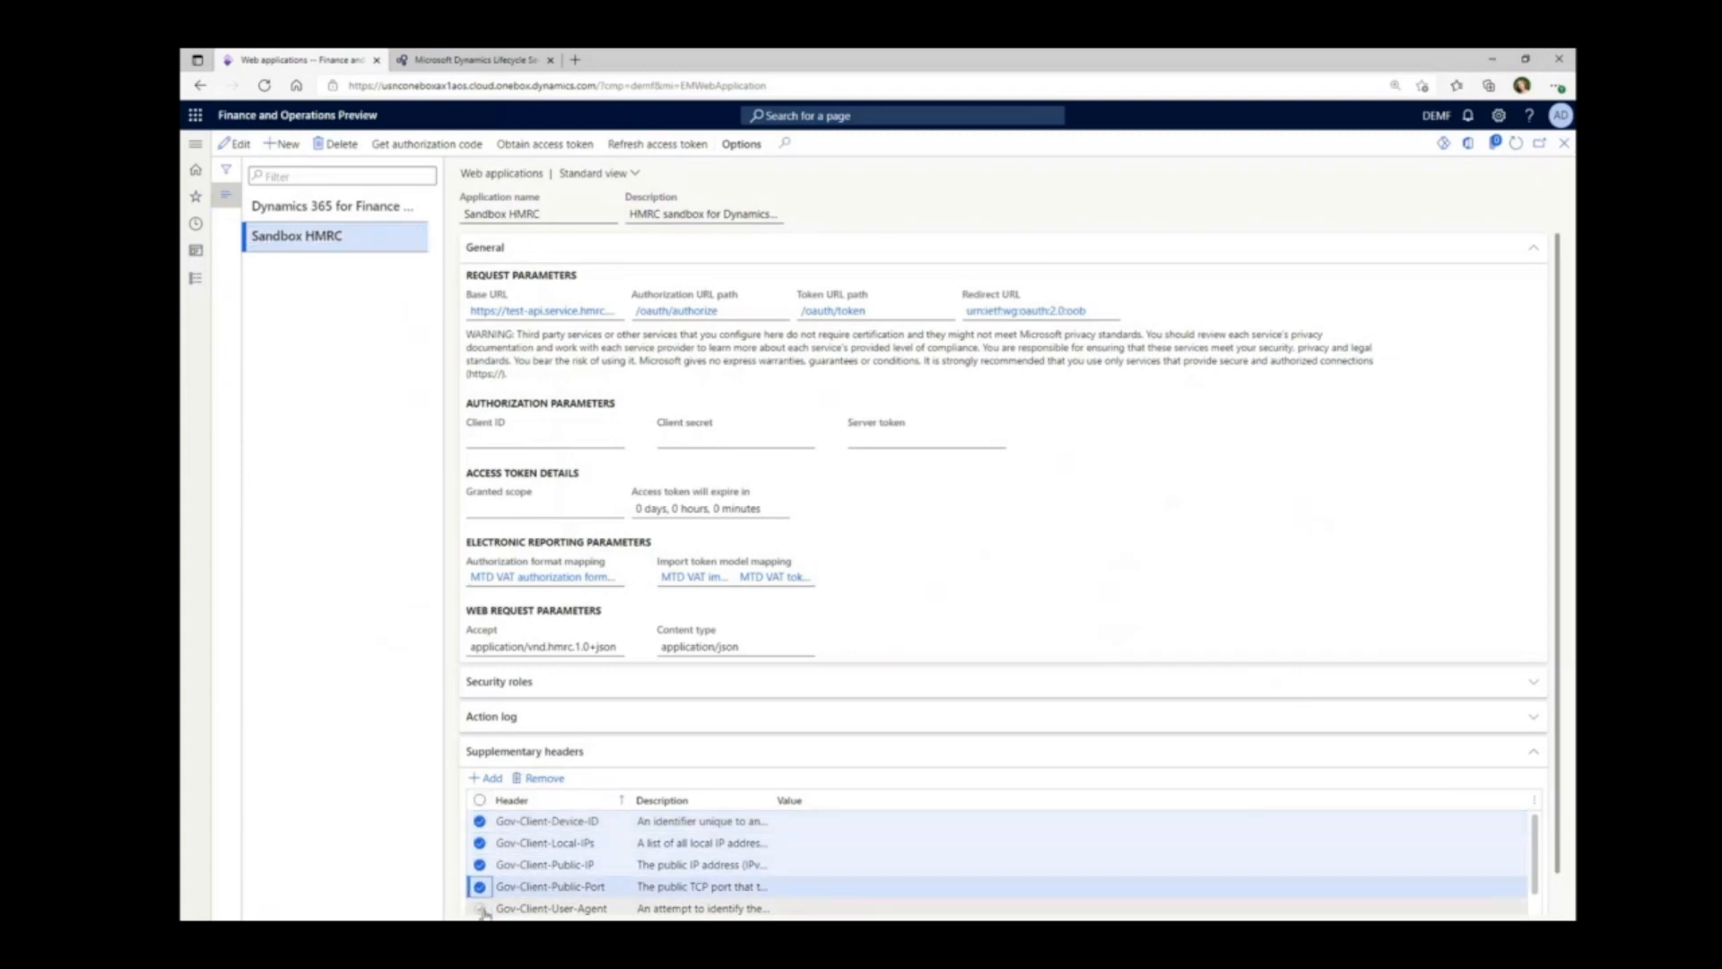
left_click(481, 908)
scroll(561, 877, "down", 1)
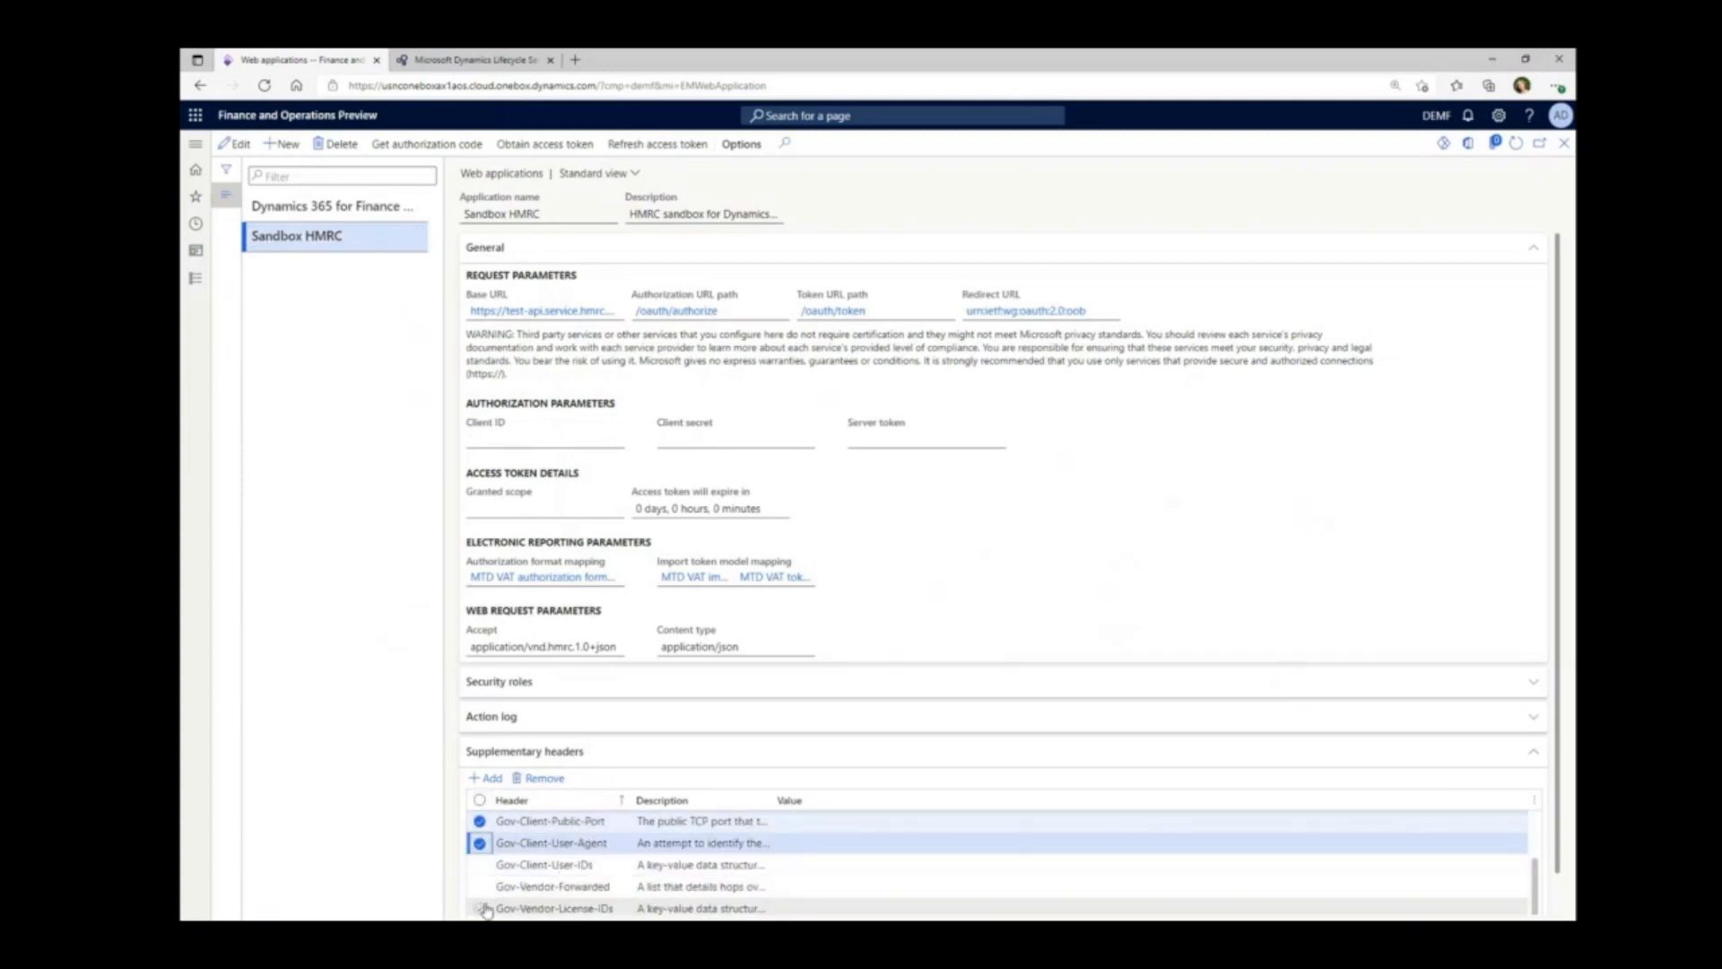
left_click(480, 865)
left_click(480, 887)
left_click(480, 908)
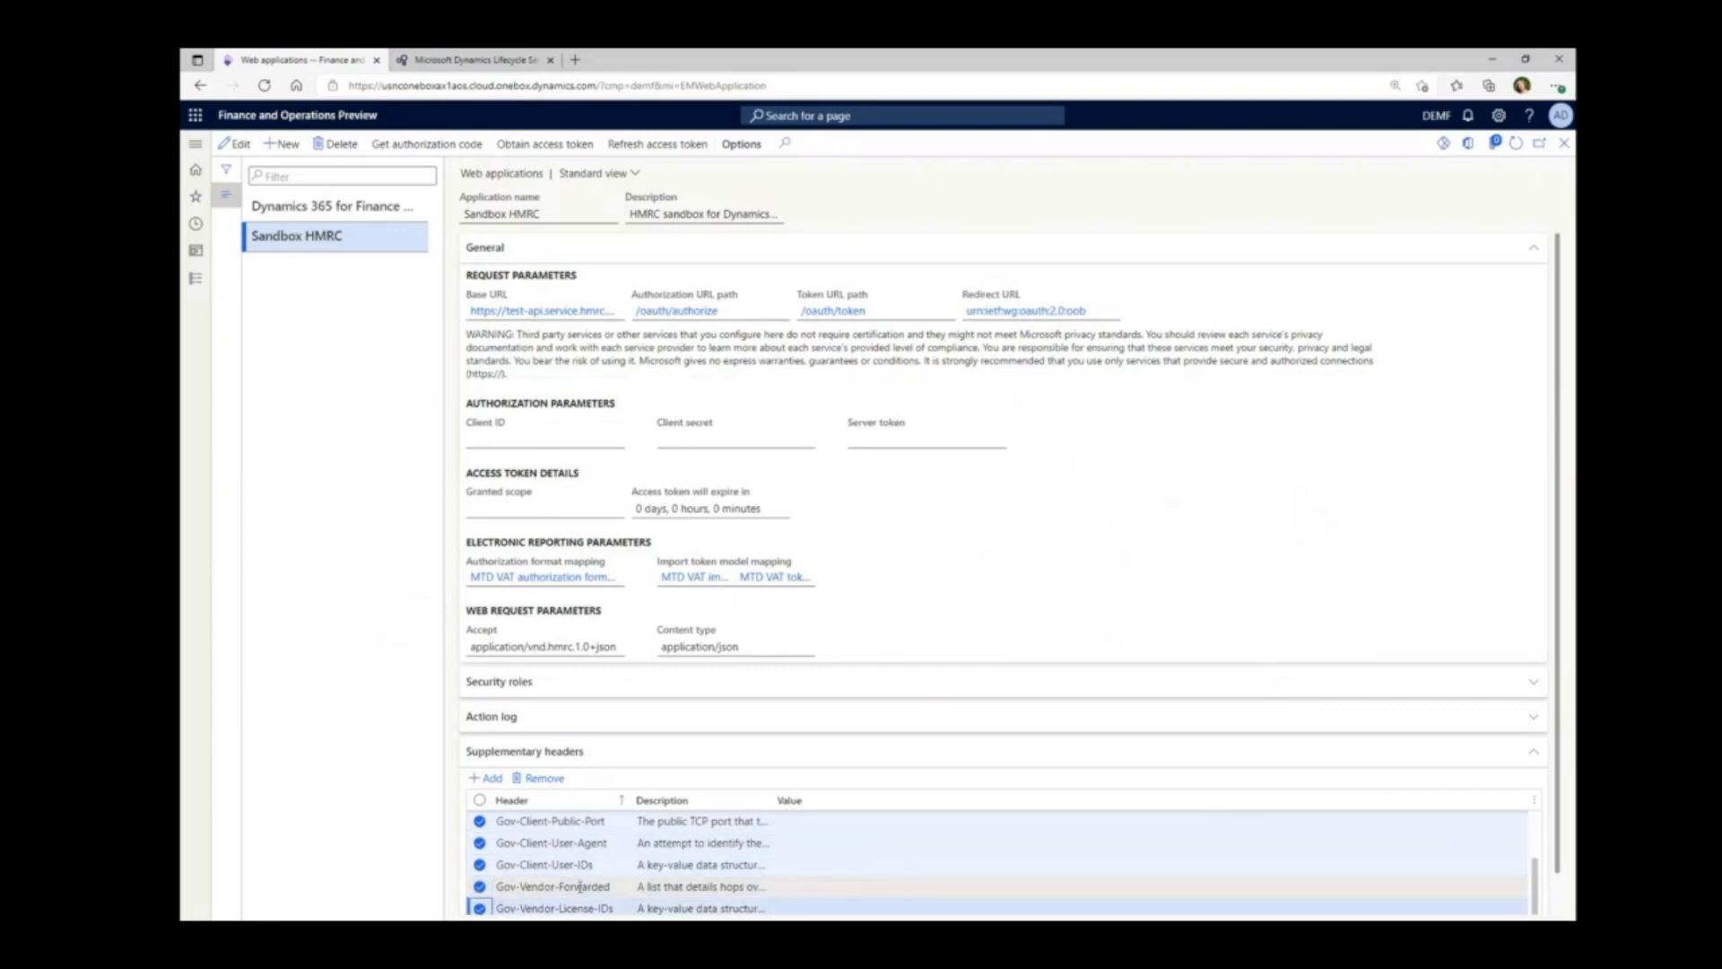
left_click(541, 778)
left_click(1038, 476)
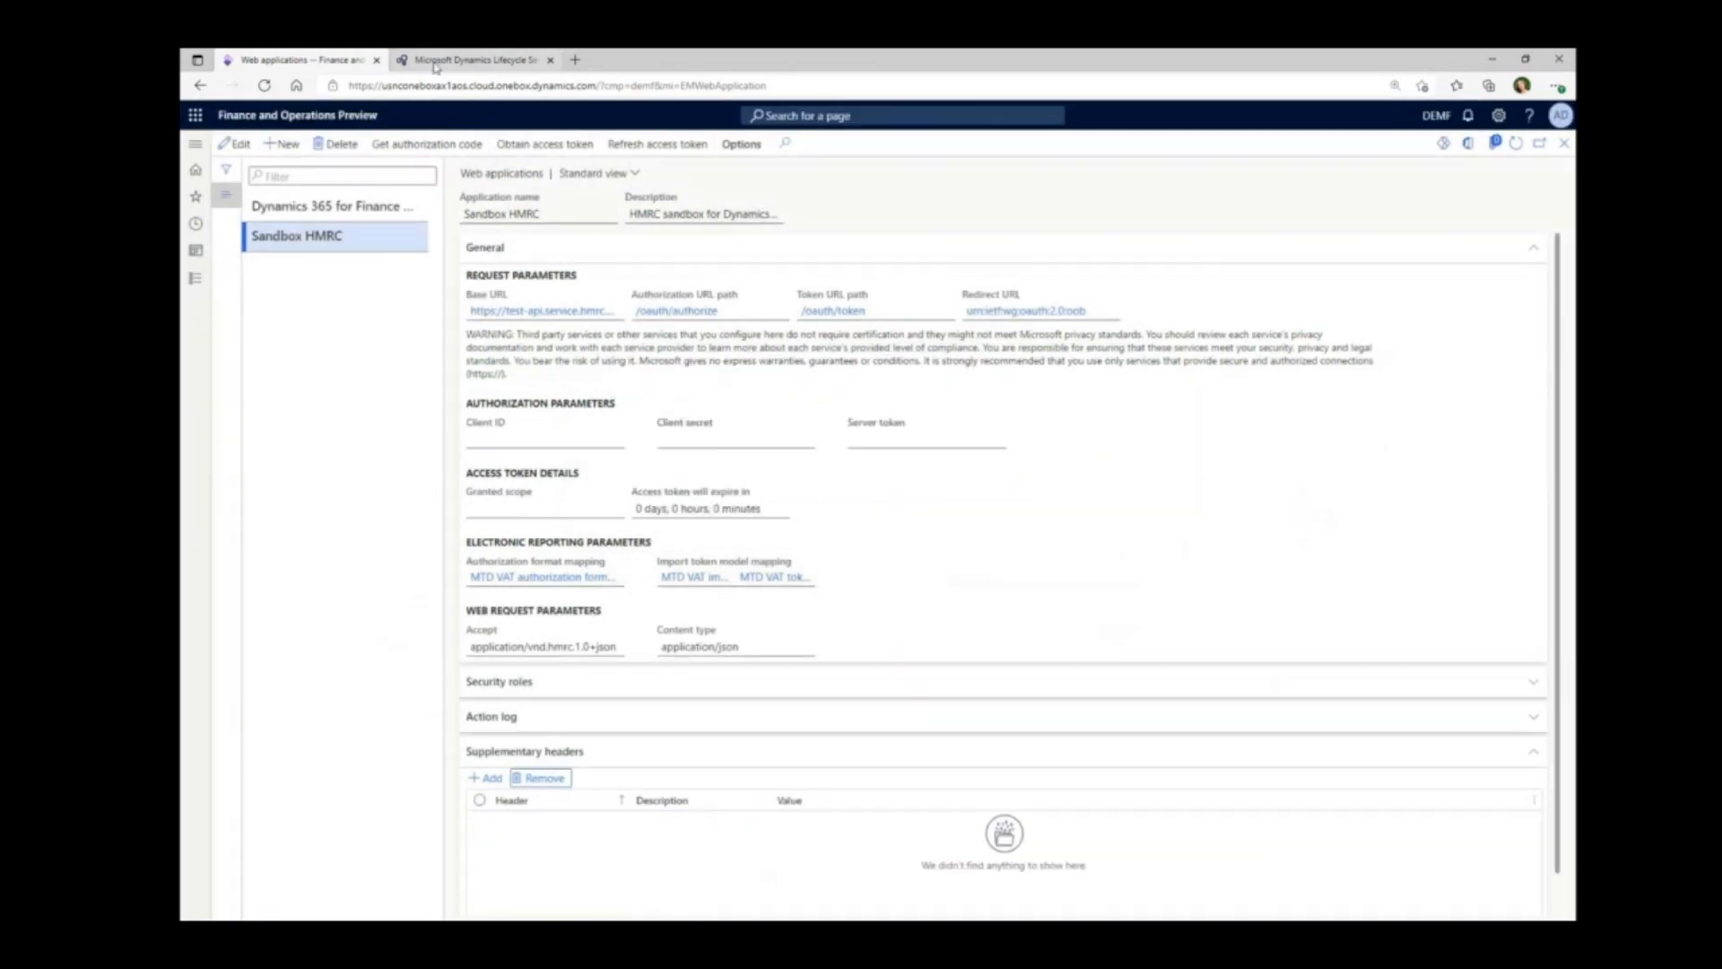
- Switch to Lifecycle Services, list the Data package assets in the Shared asset library, and widen the Name column to show full names
left_click(475, 60)
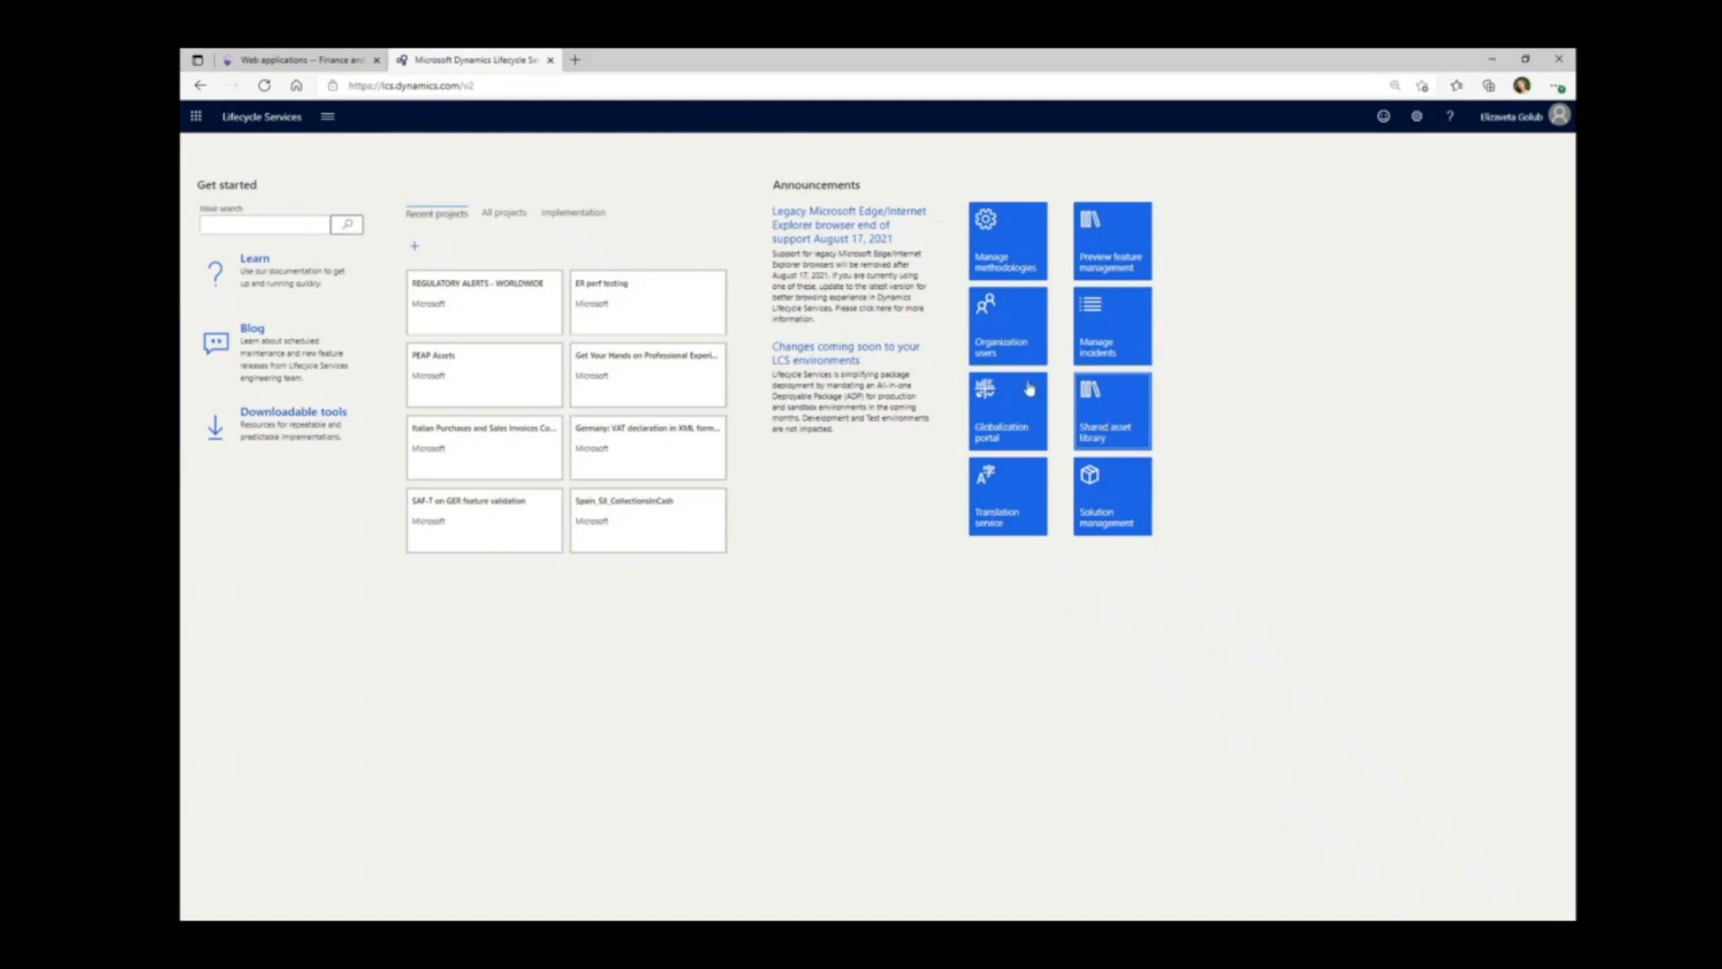
left_click(325, 79)
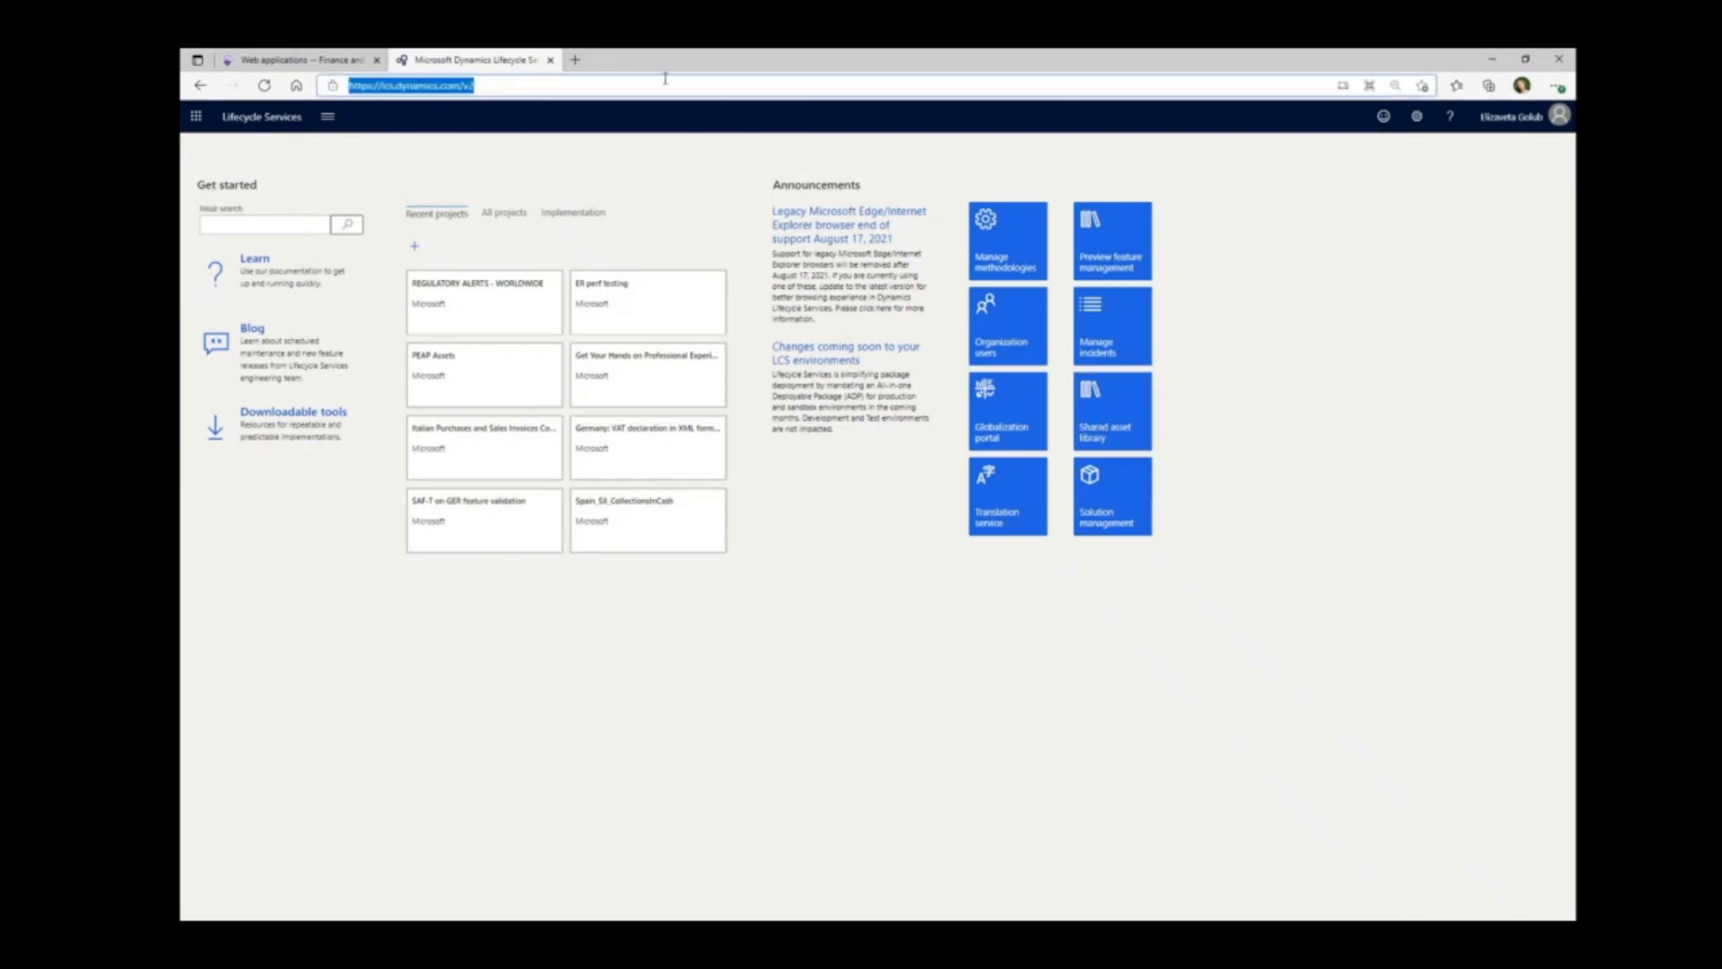
left_click(1111, 423)
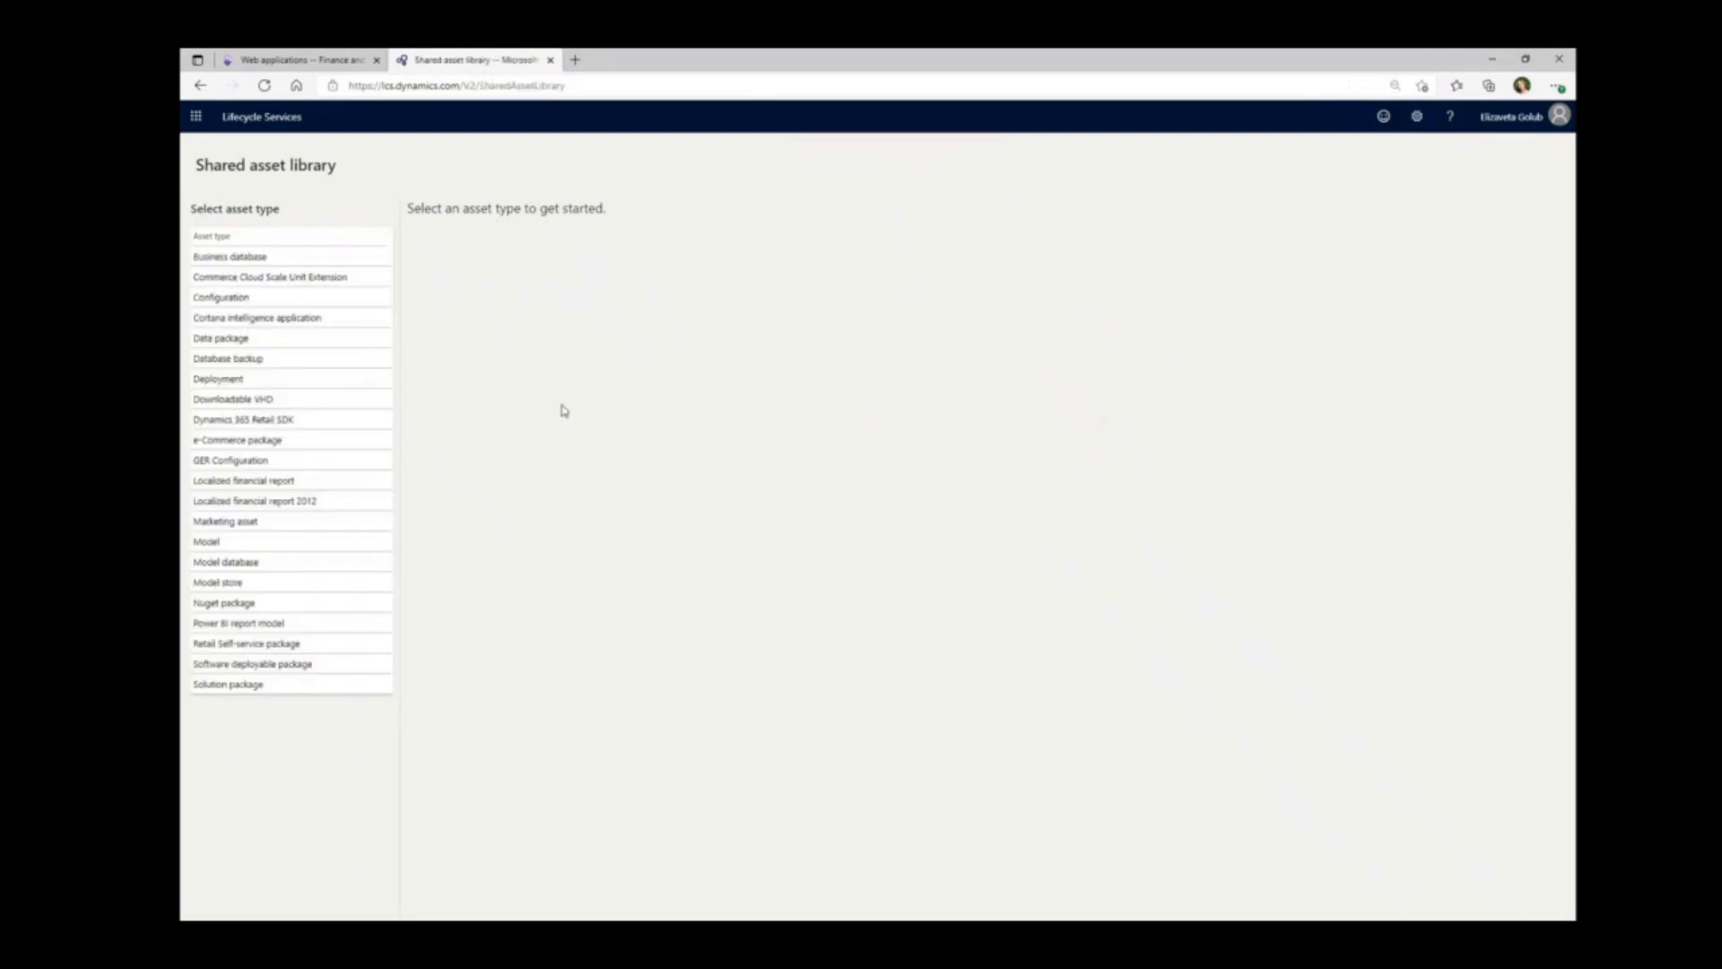
left_click(248, 339)
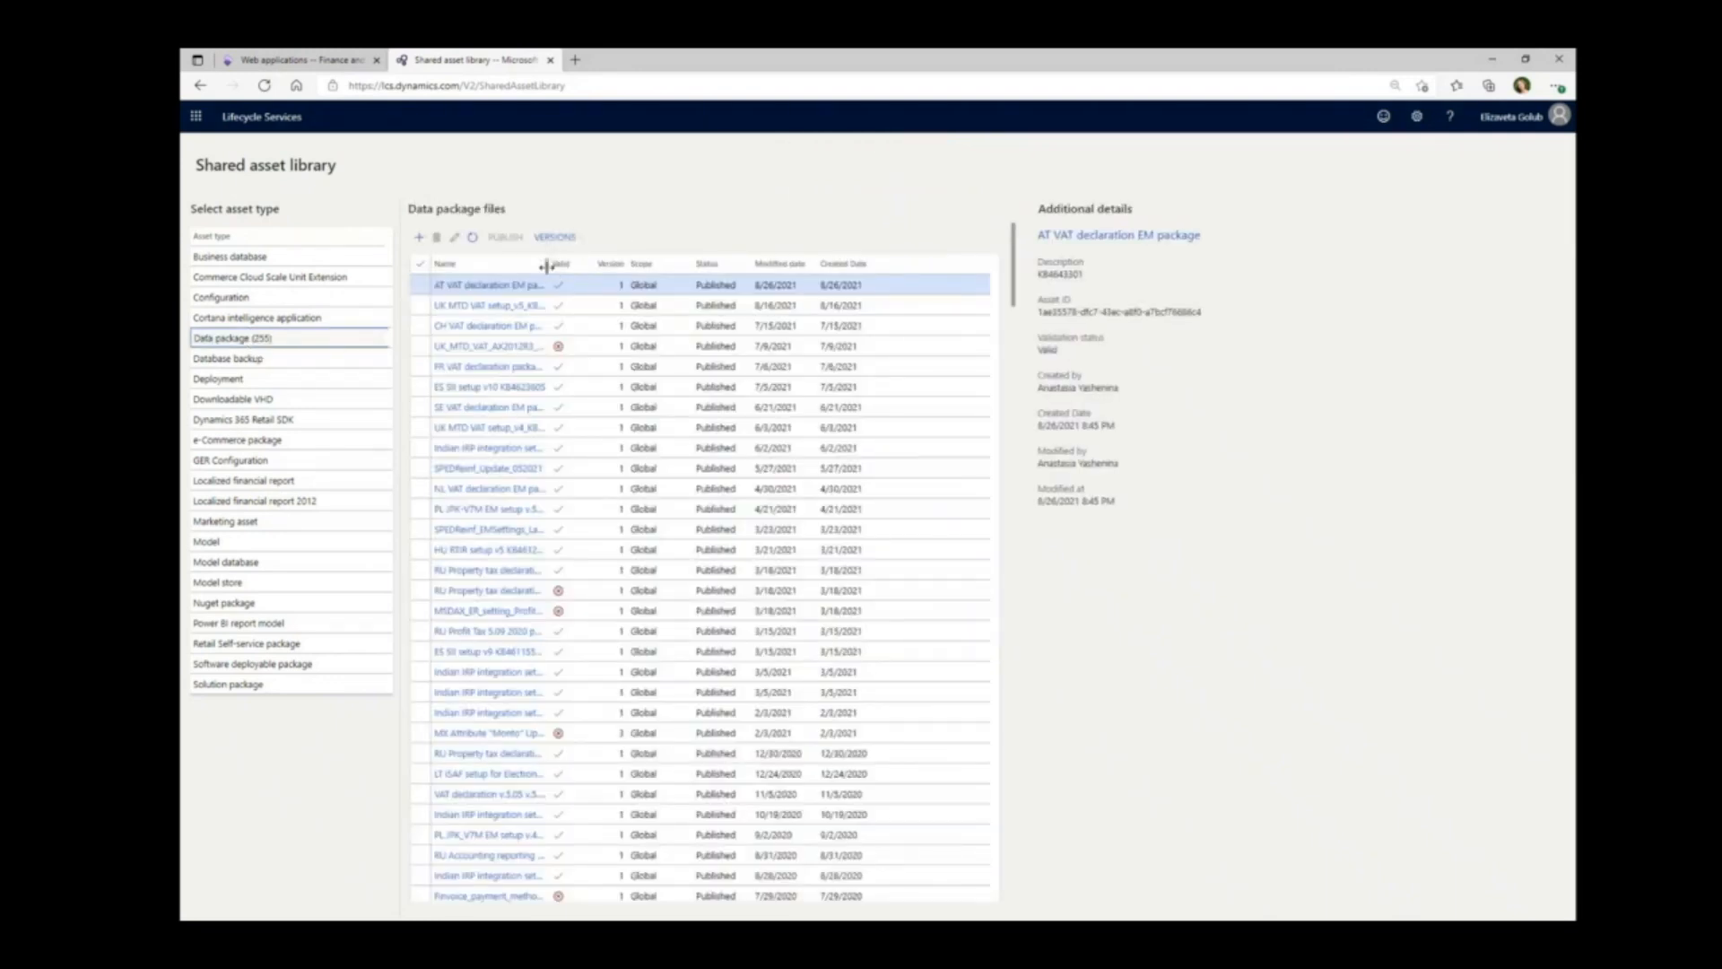
left_click_drag(546, 266, 699, 265)
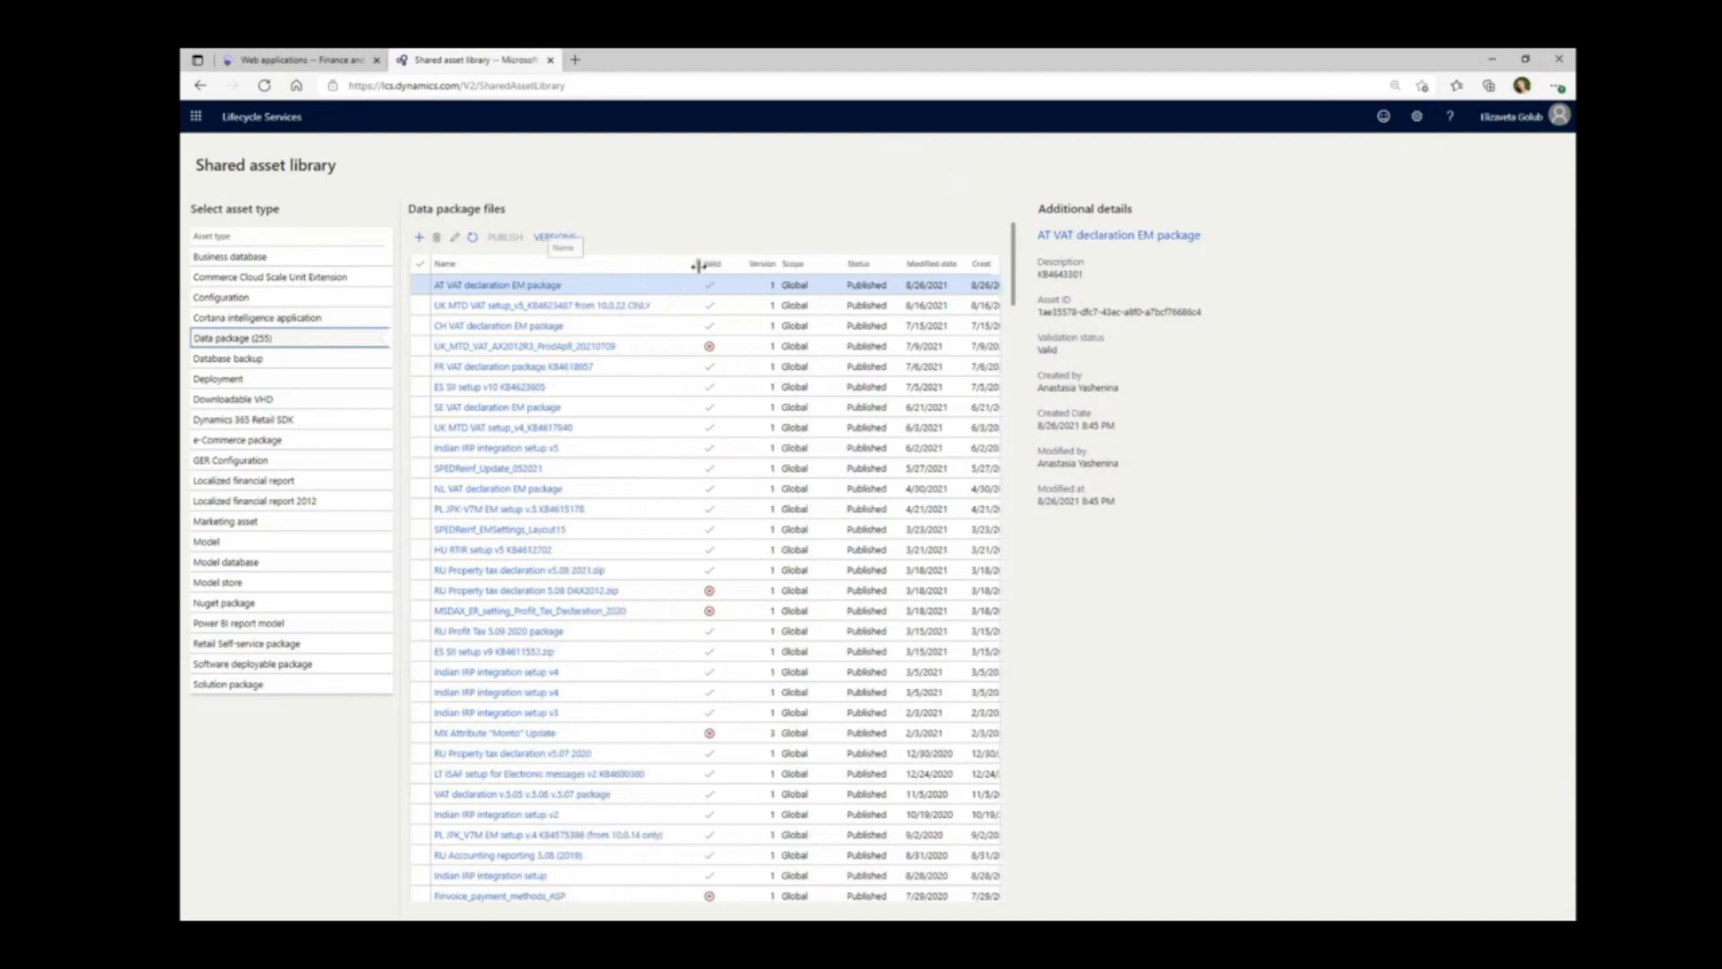
- Search the data packages for UK MTD and download "UK MTD VAT setup_v5_KB4623487 from 10.0.22 ONLY"
key("ctrl+f")
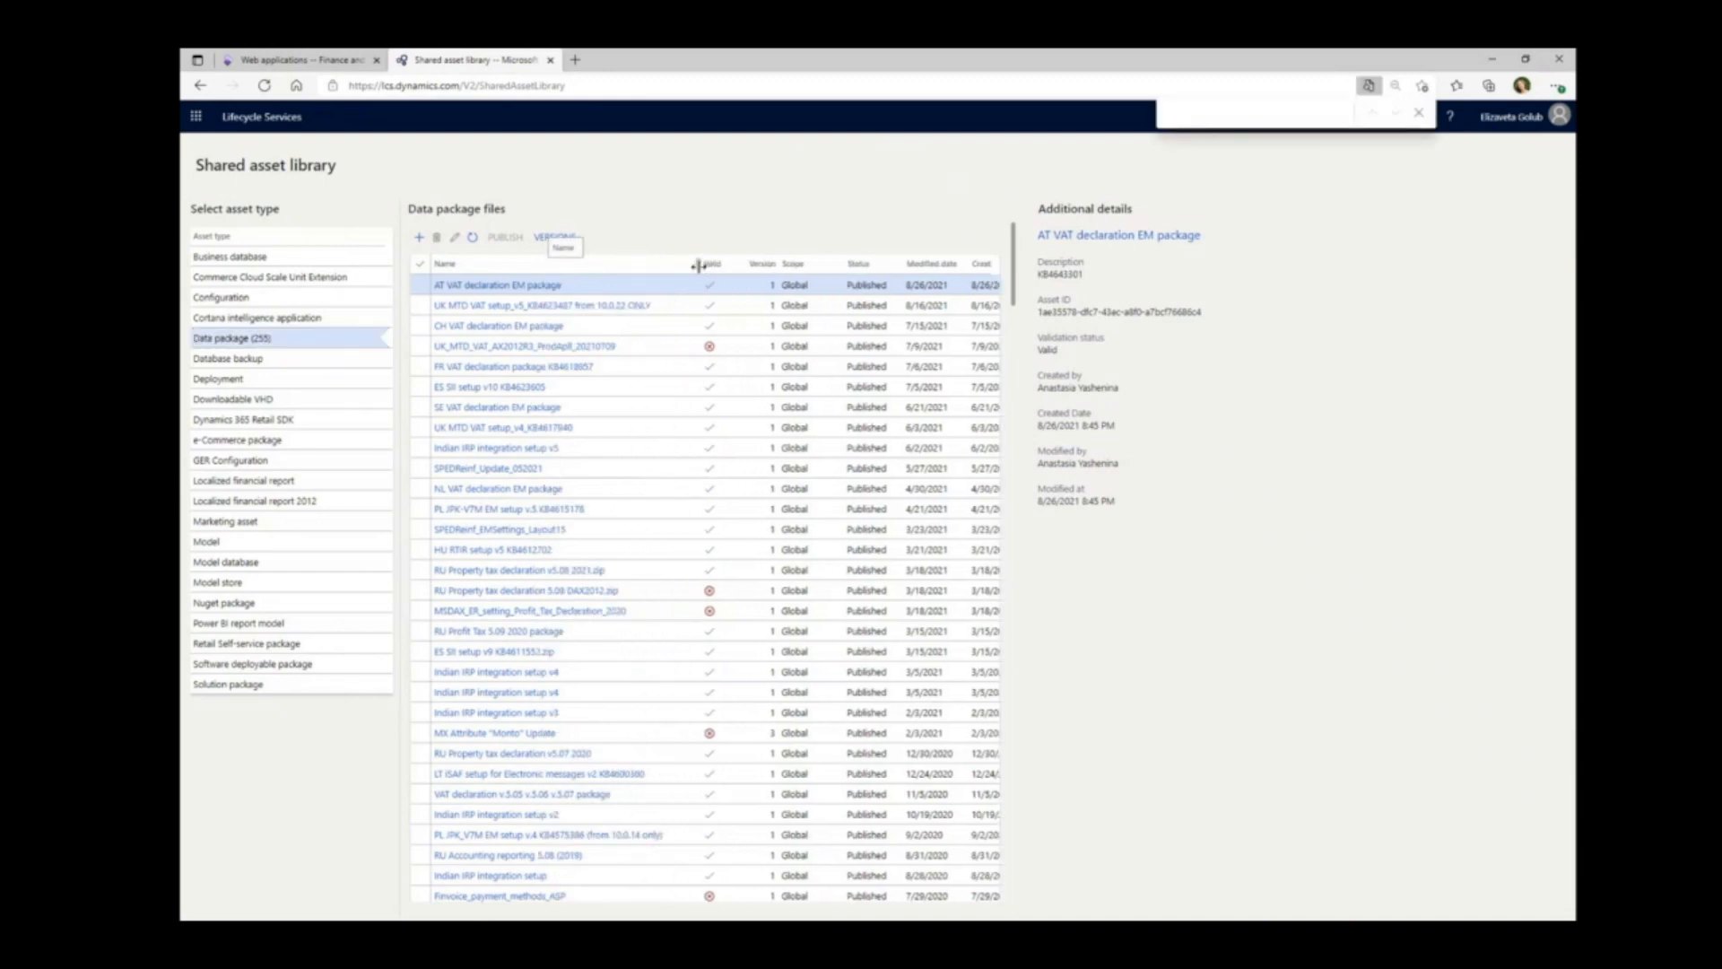
type("UK MTD")
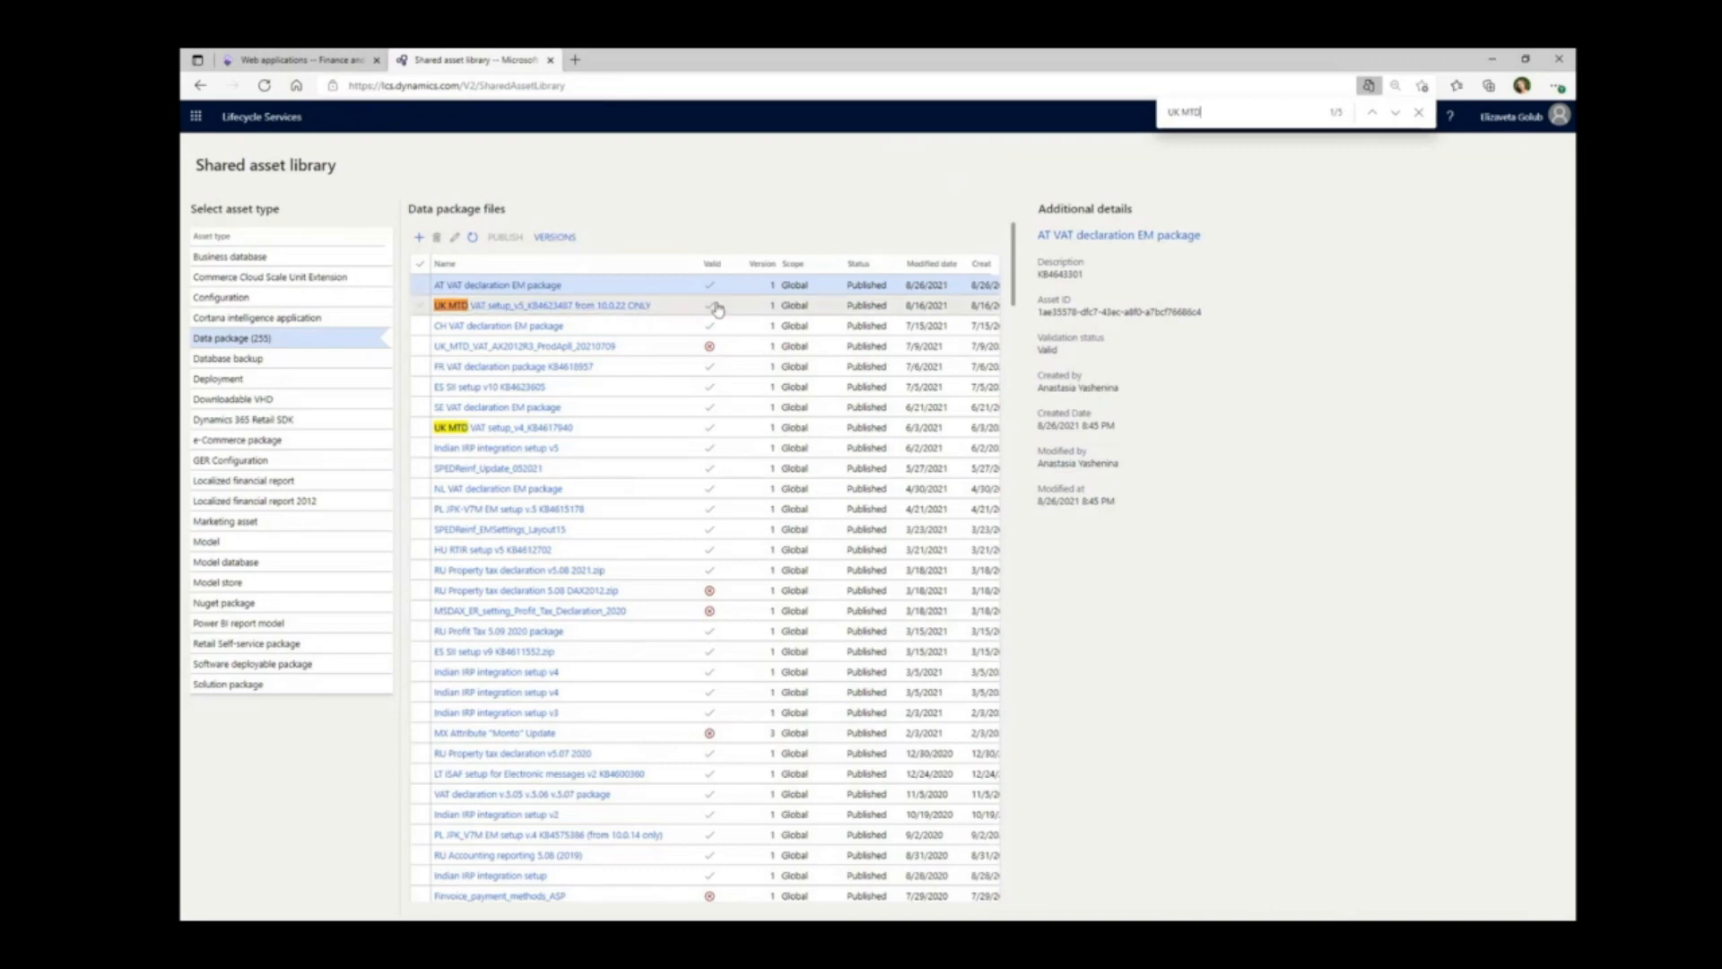
left_click(709, 306)
left_click_drag(1331, 238, 1040, 243)
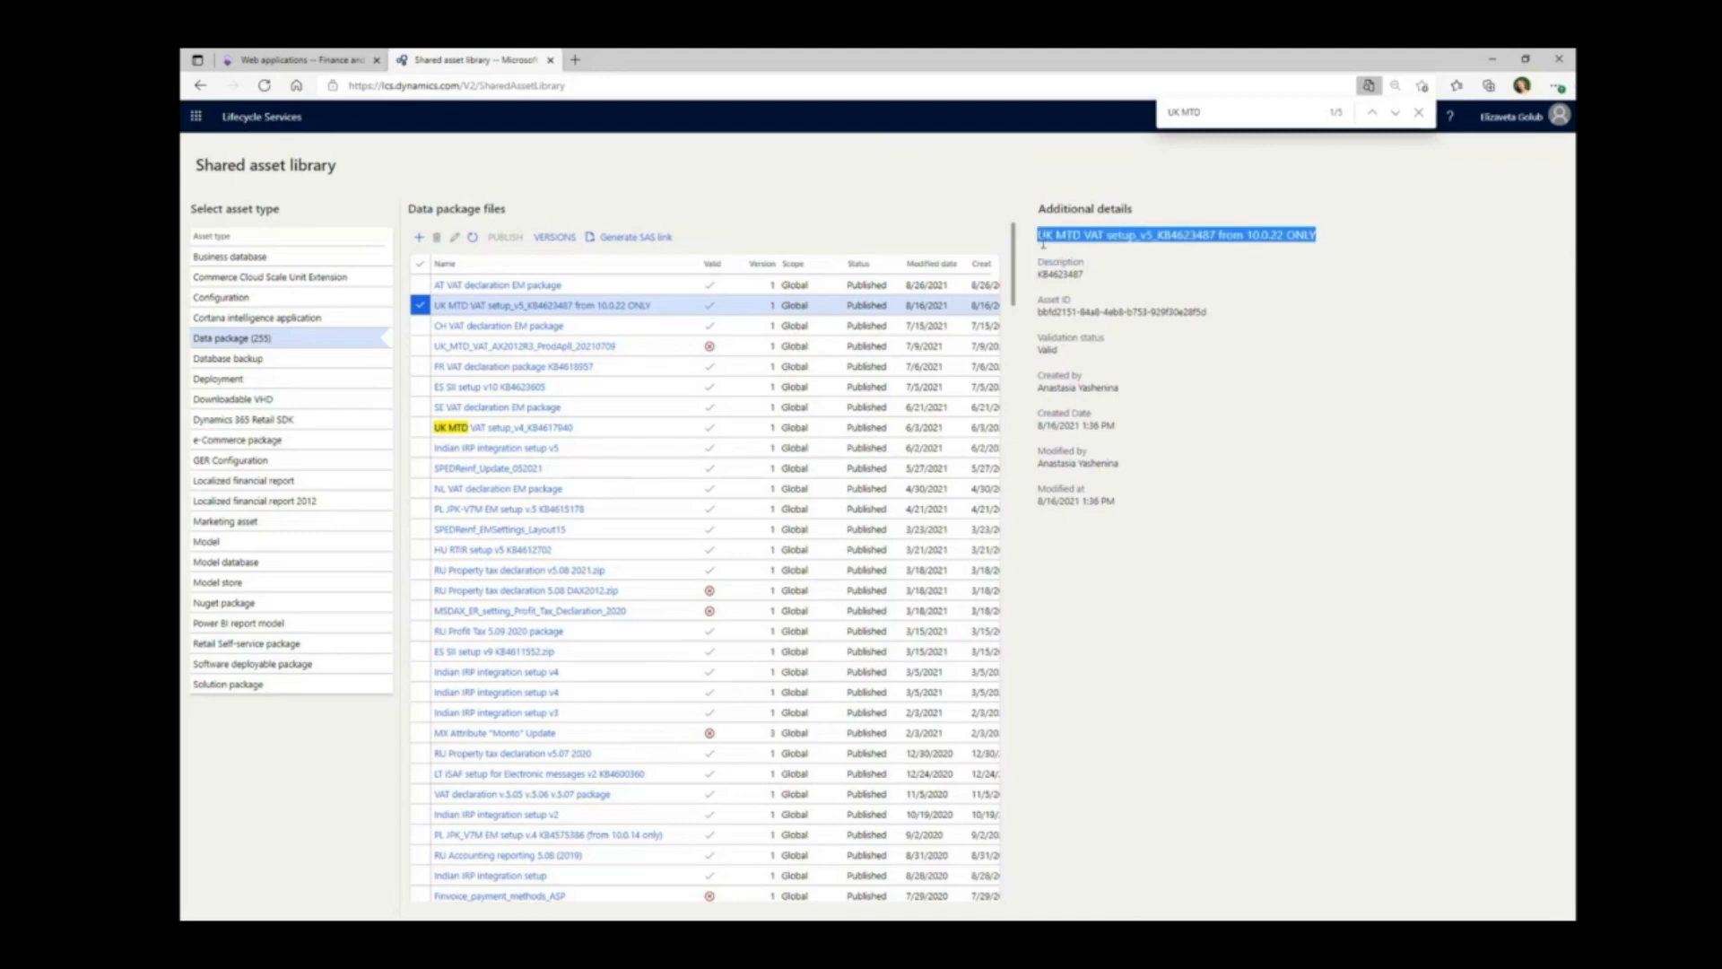
left_click(637, 306)
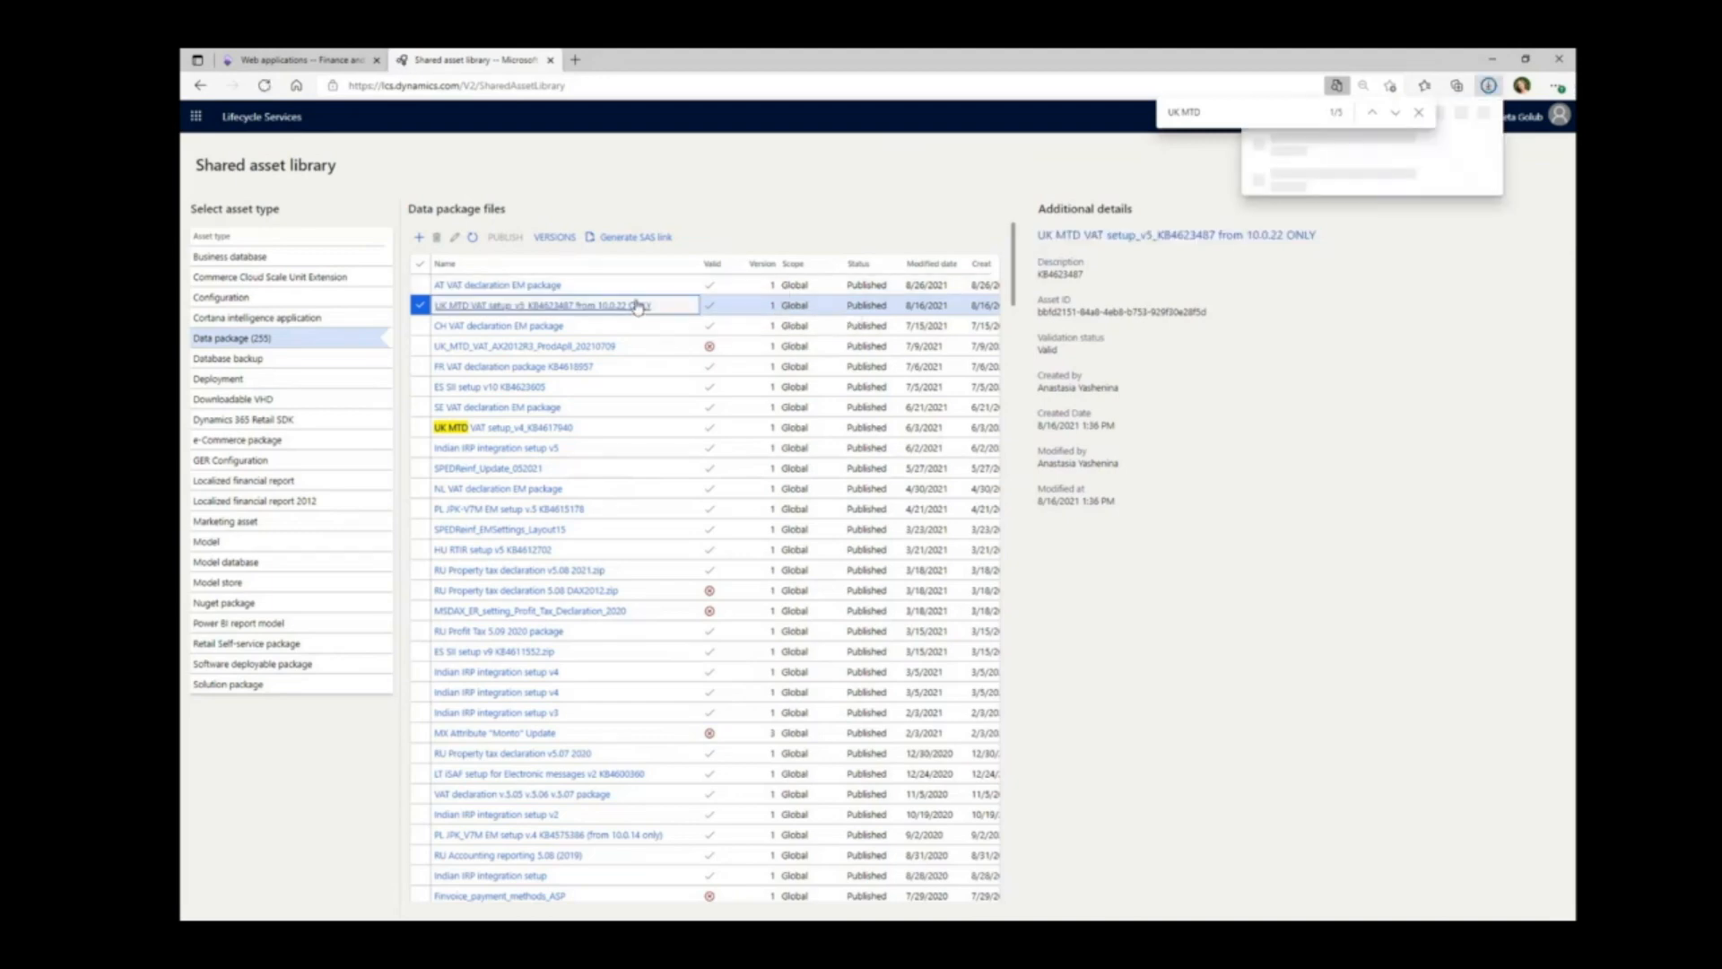
- Return to Finance and Operations and create an import project named UK-MTD-EM v5 in the Data management workspace
left_click(303, 61)
left_click(198, 146)
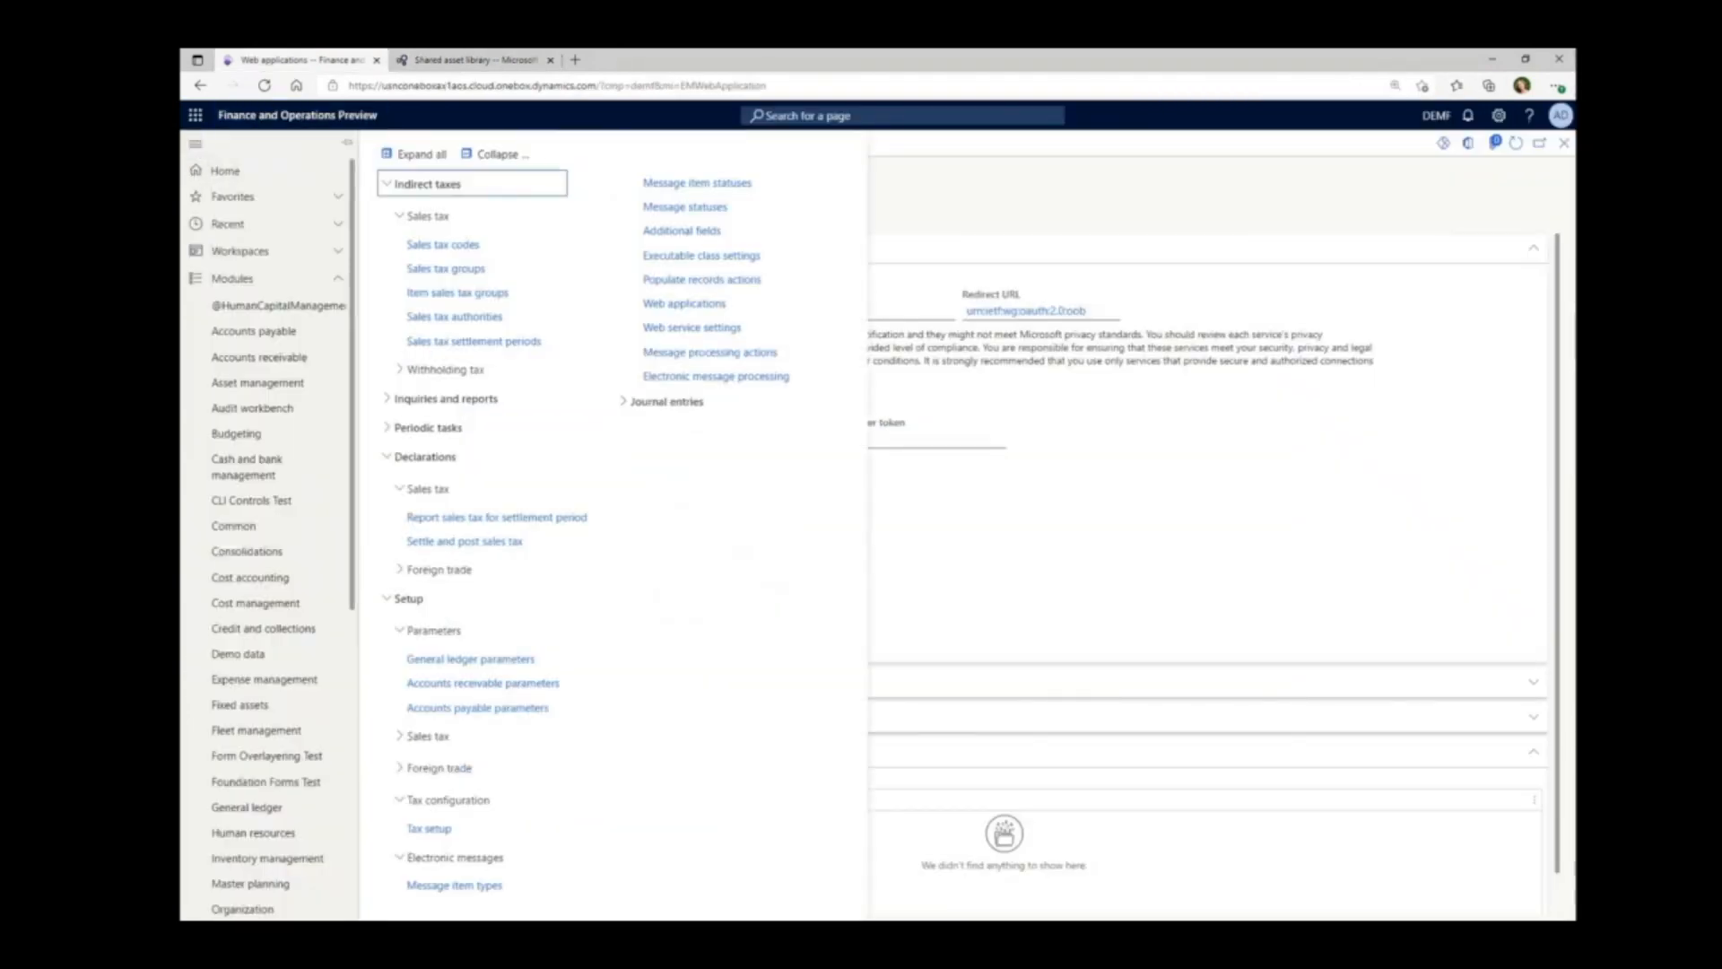
left_click(255, 253)
scroll(279, 683, "down", 2)
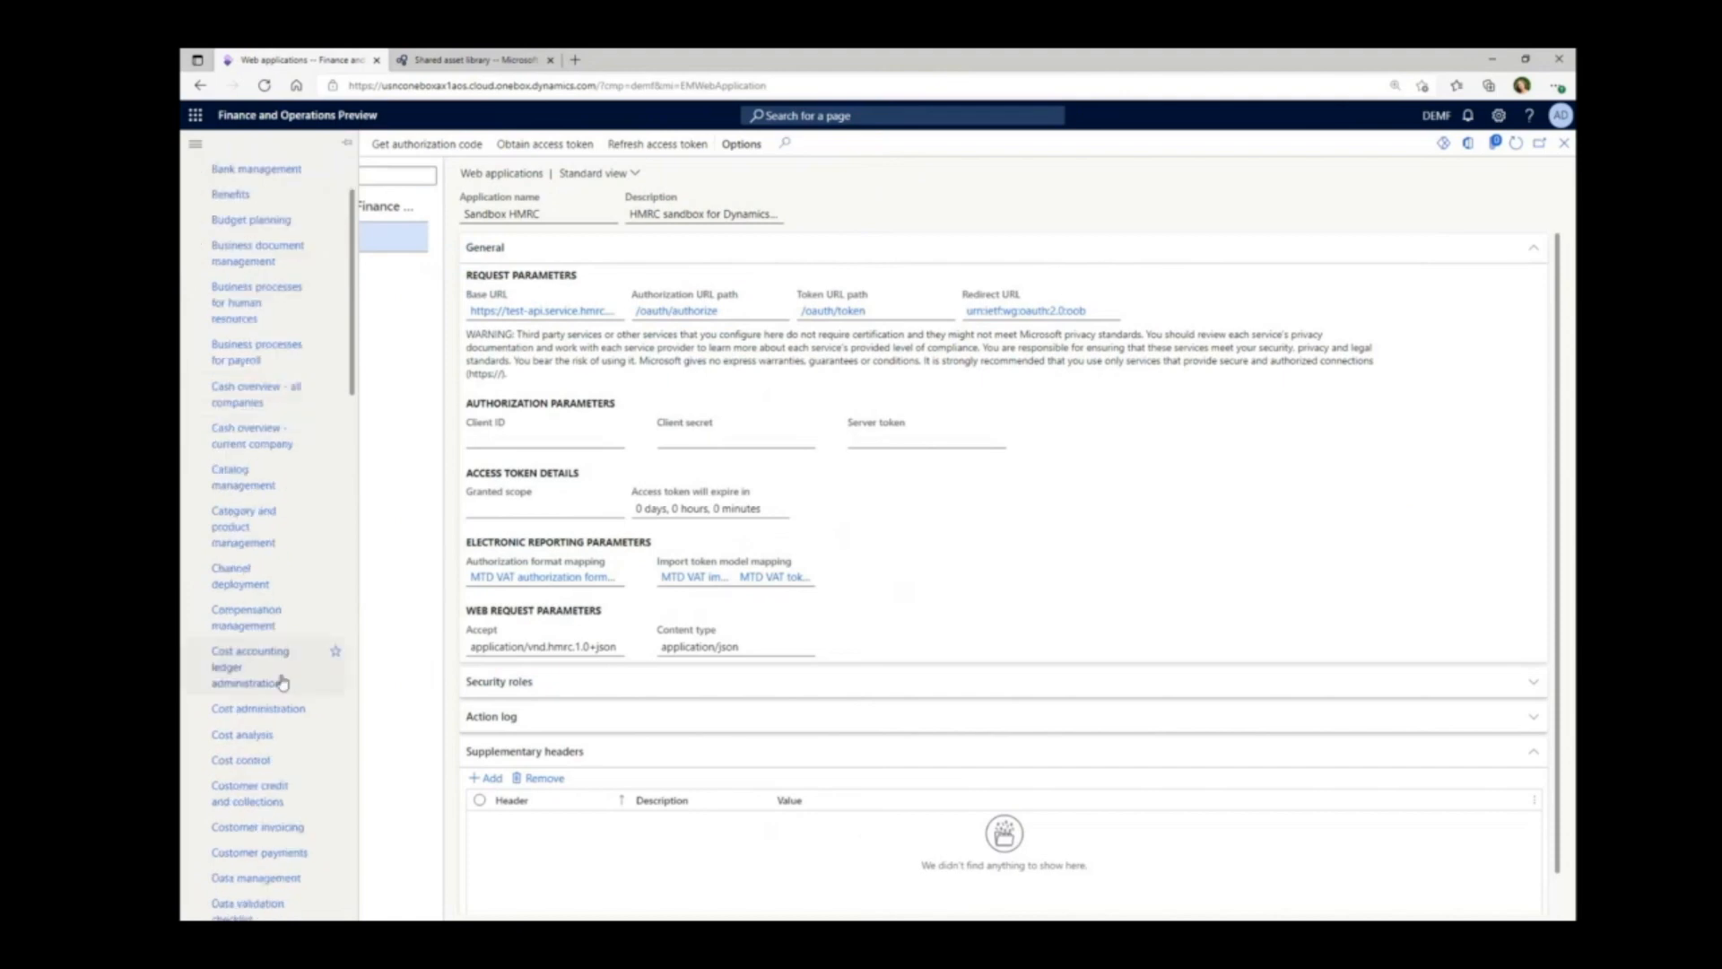
left_click(260, 759)
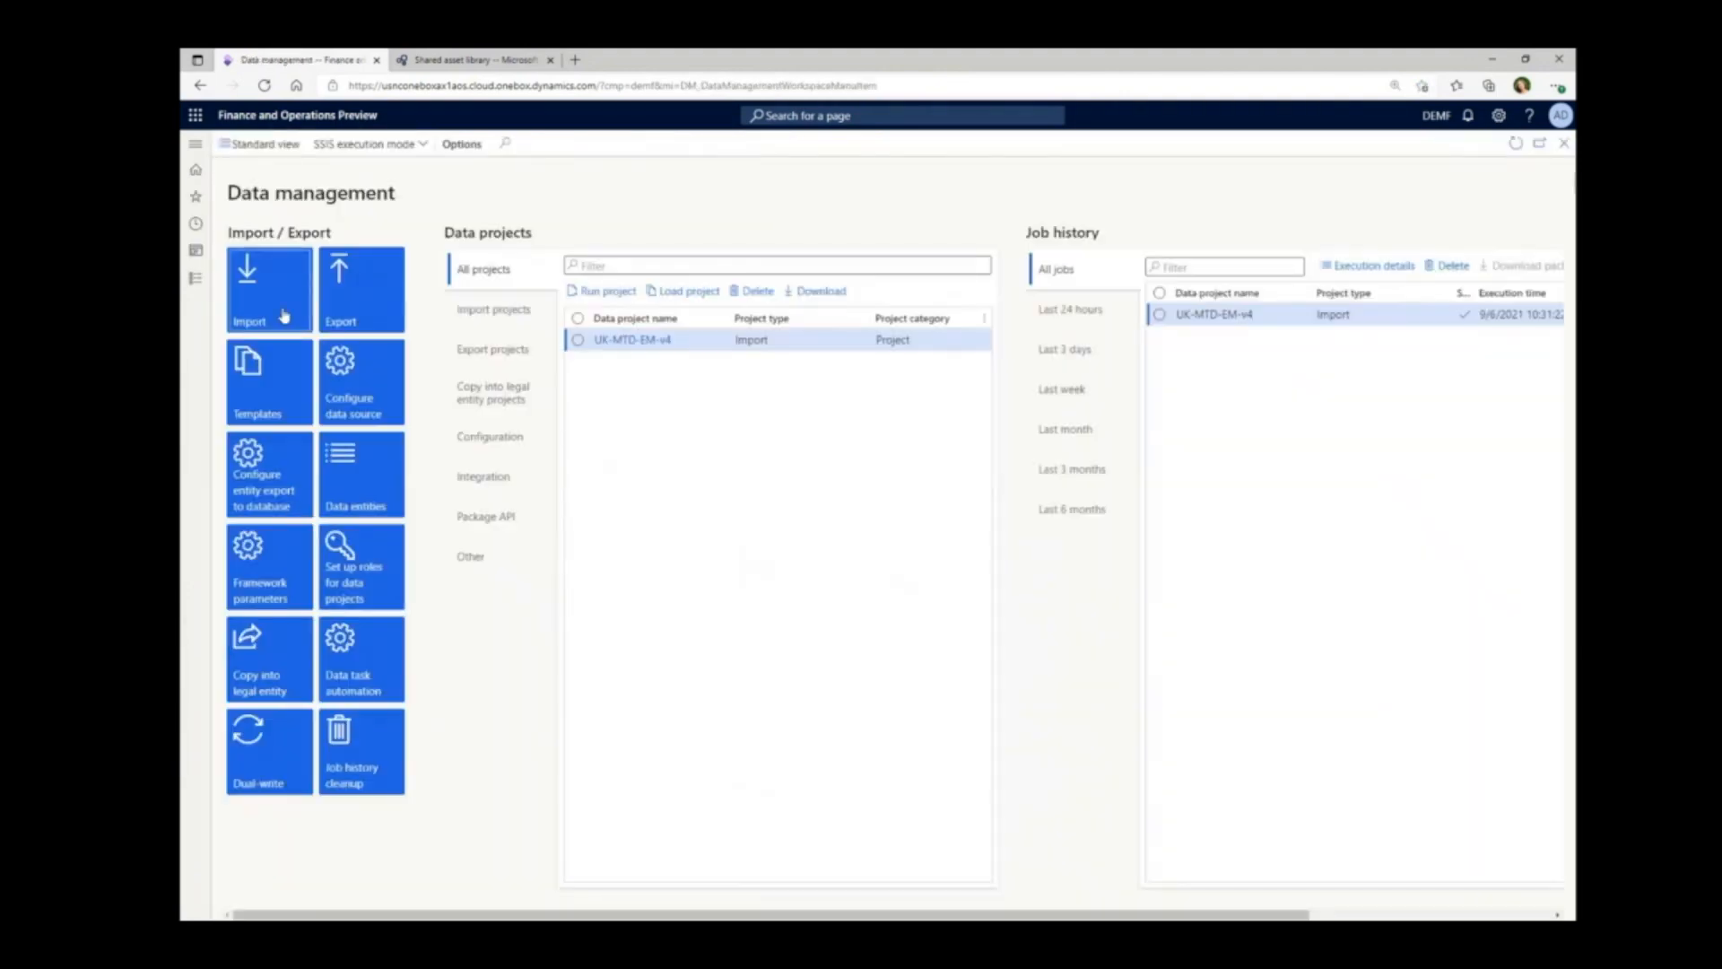
left_click(278, 303)
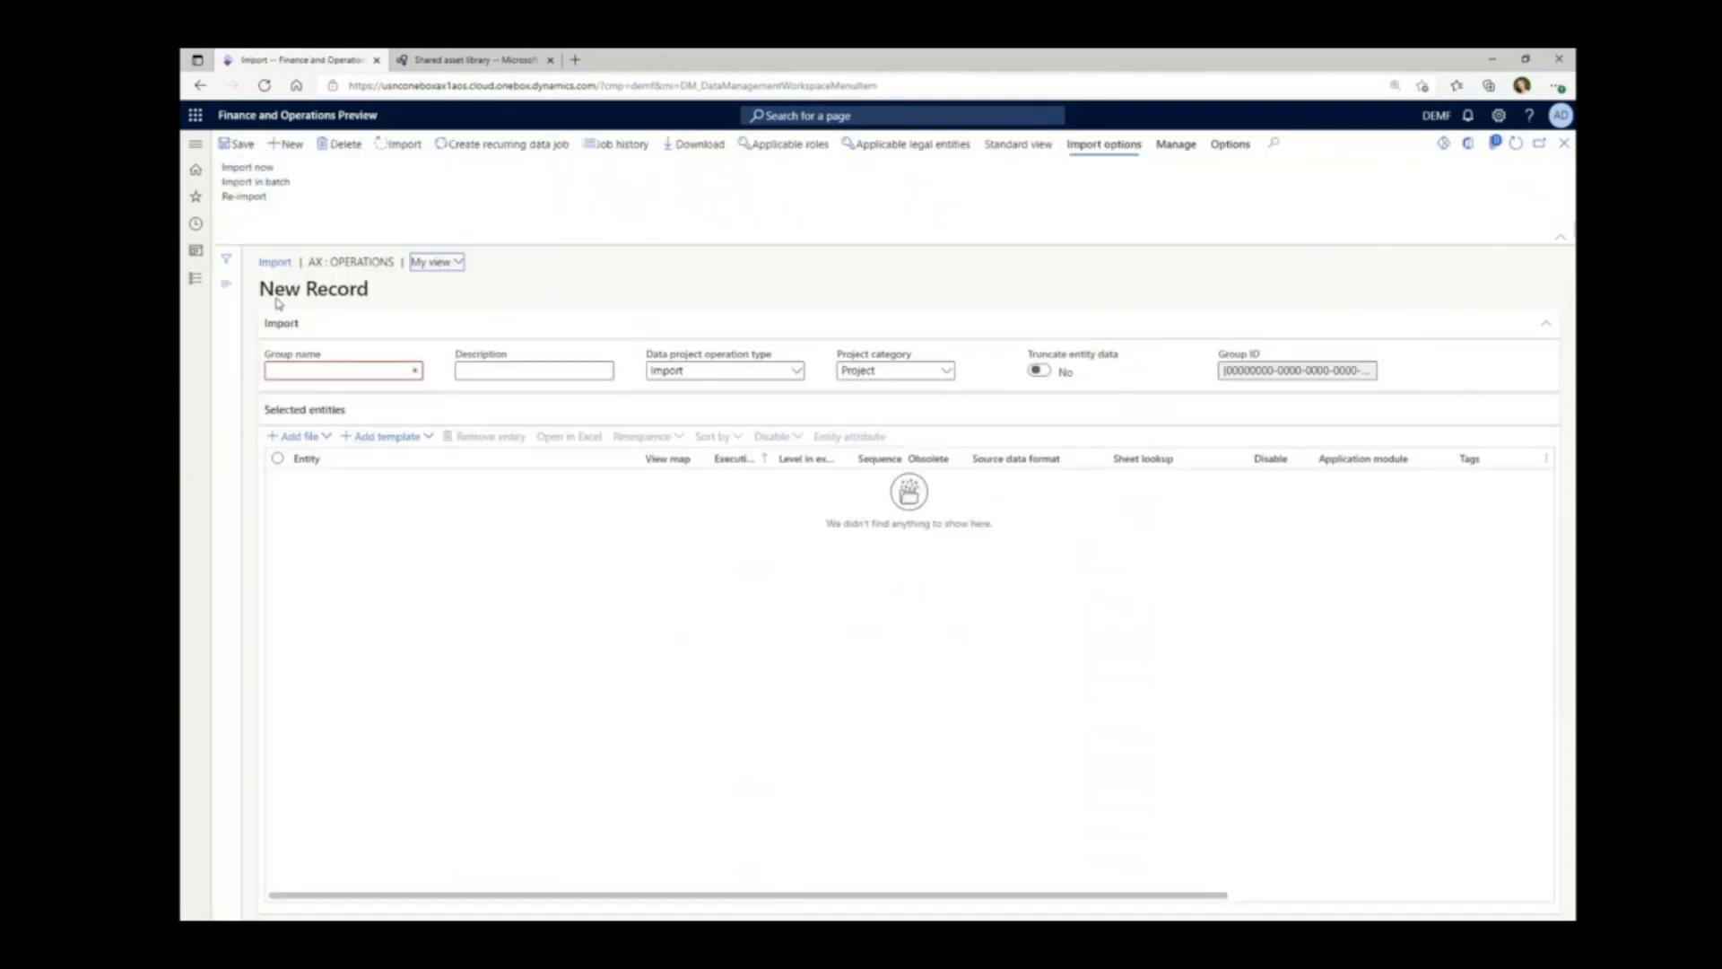
type("UK-MTD-EM")
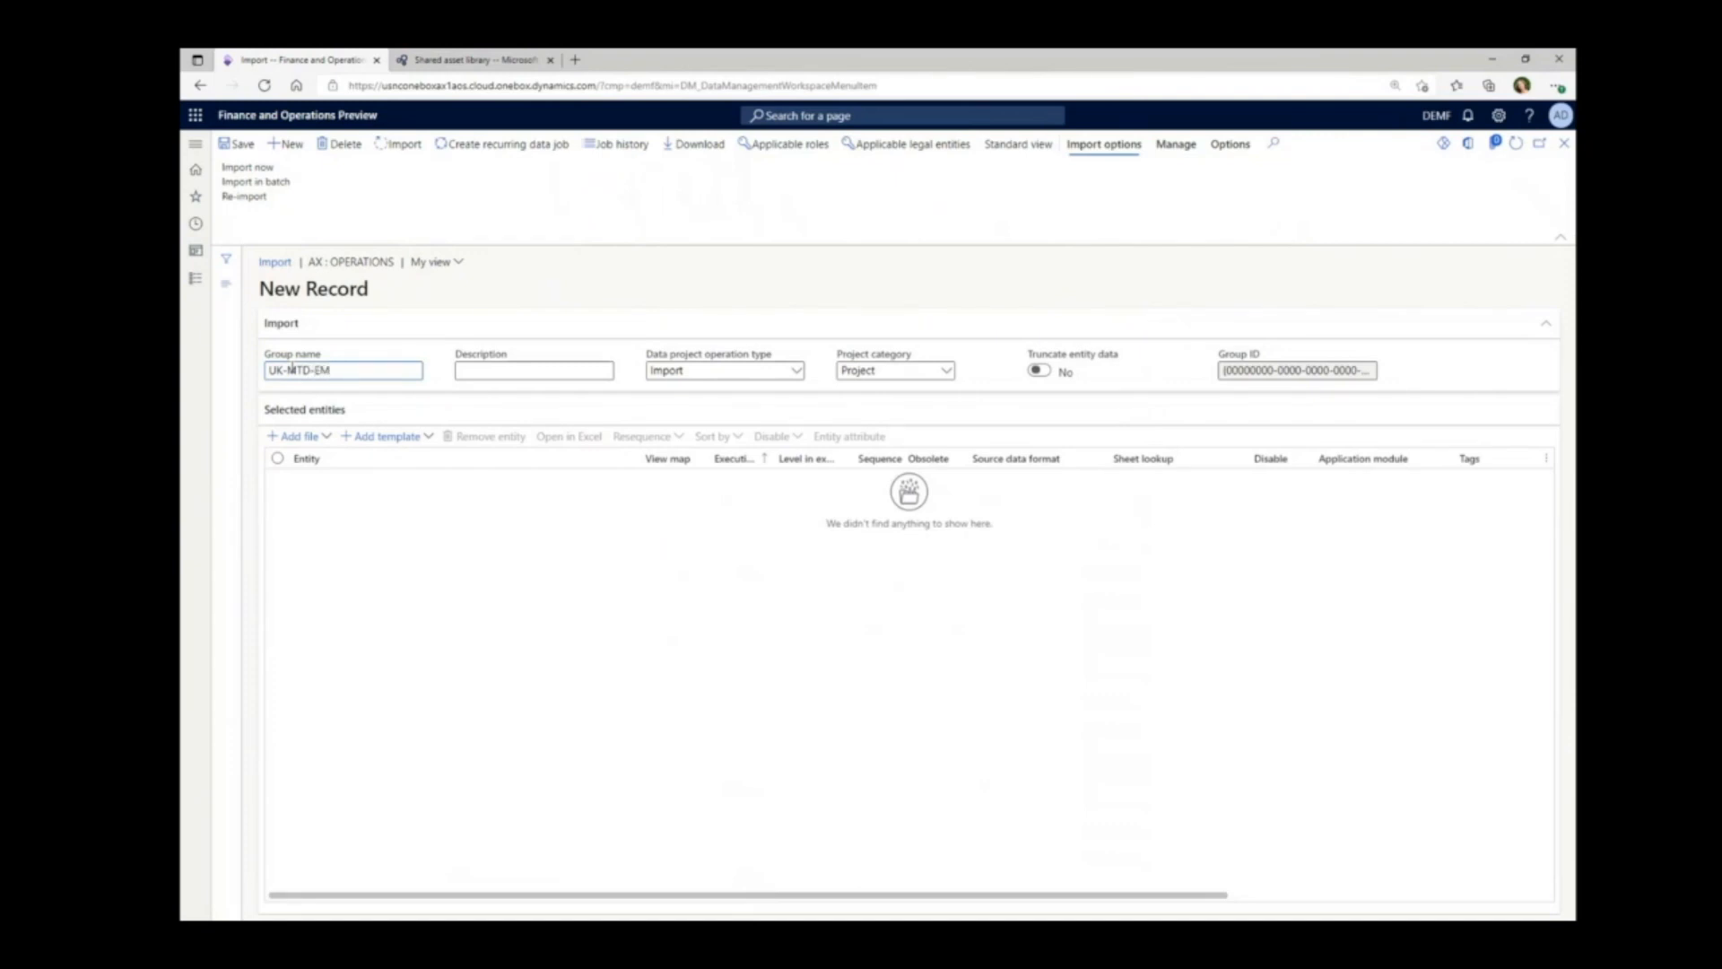
type(" v5")
- Add the package file "UK MTD VAT setup_v5_KB4623487 from 10.0.22 ONLY.zip" to the import project
left_click(311, 439)
left_click(451, 527)
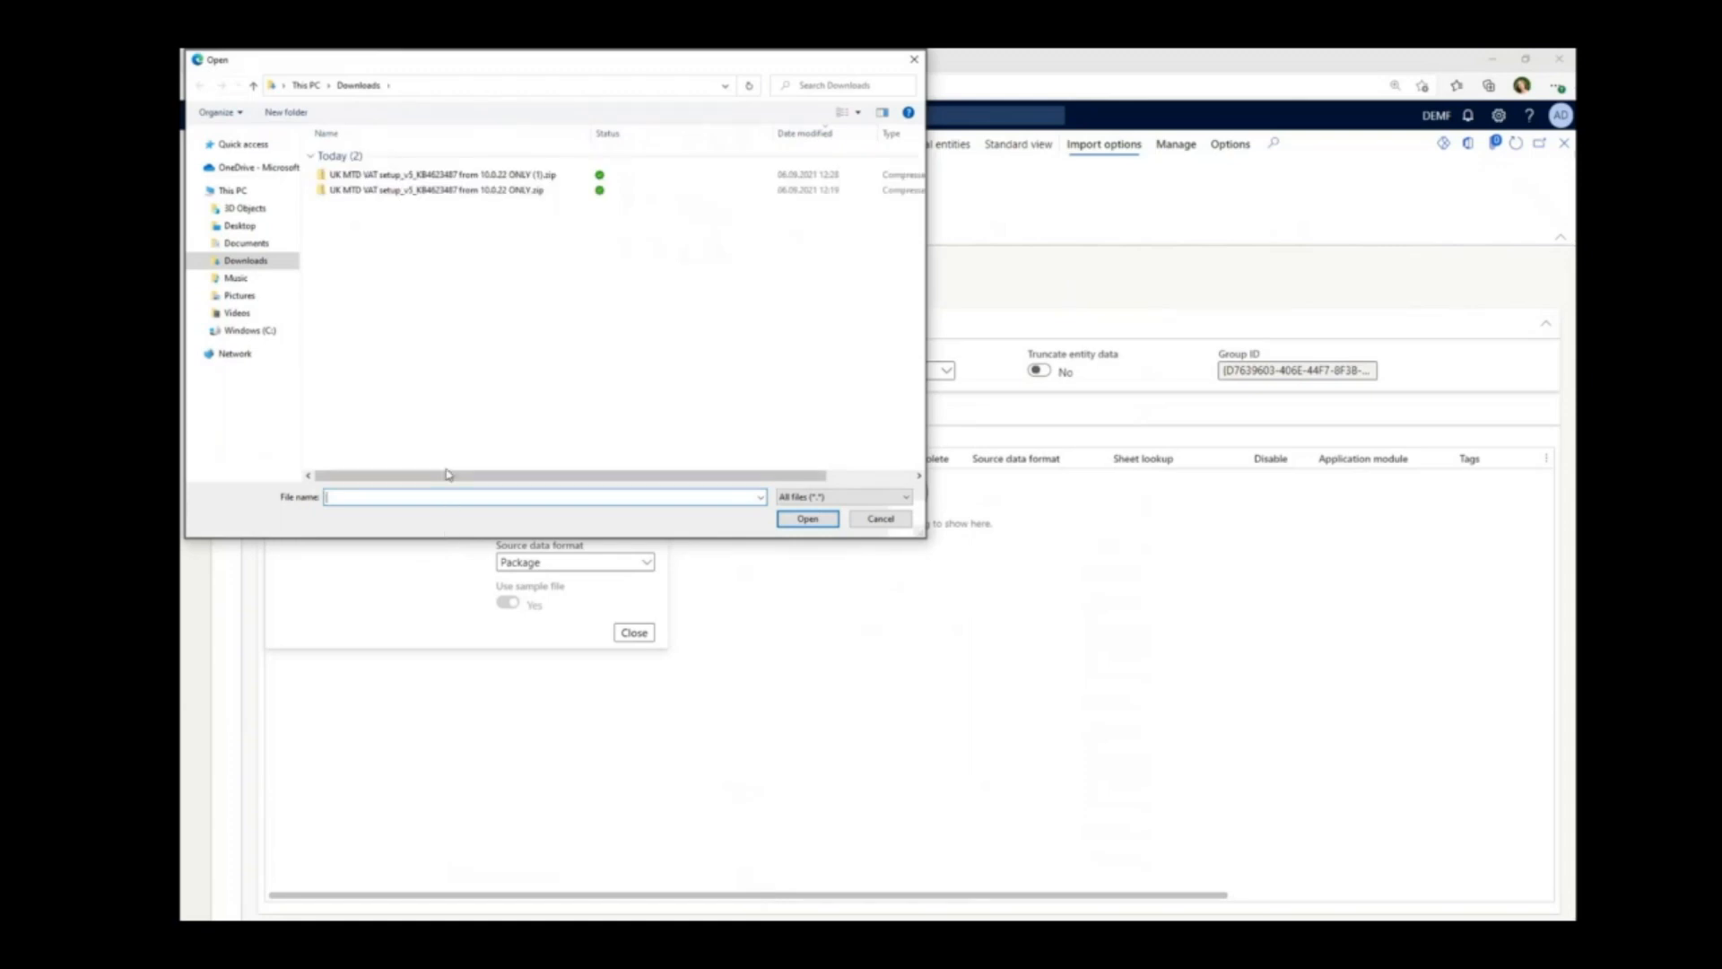
left_click(417, 192)
left_click(807, 519)
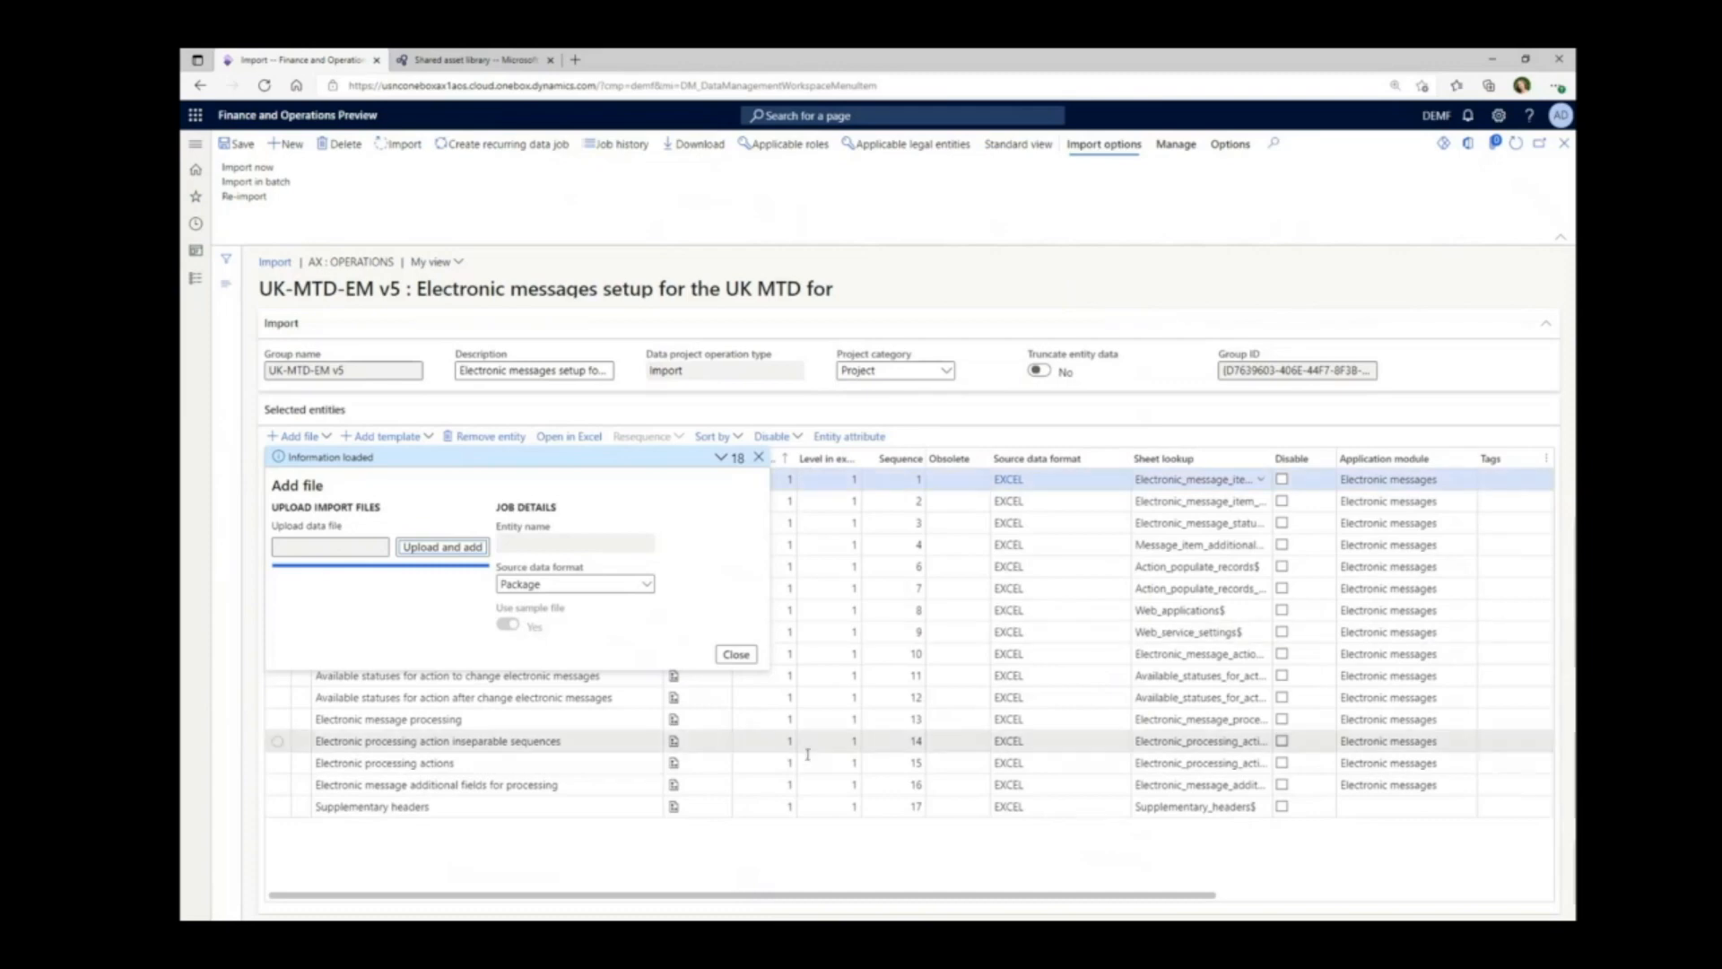
left_click(730, 655)
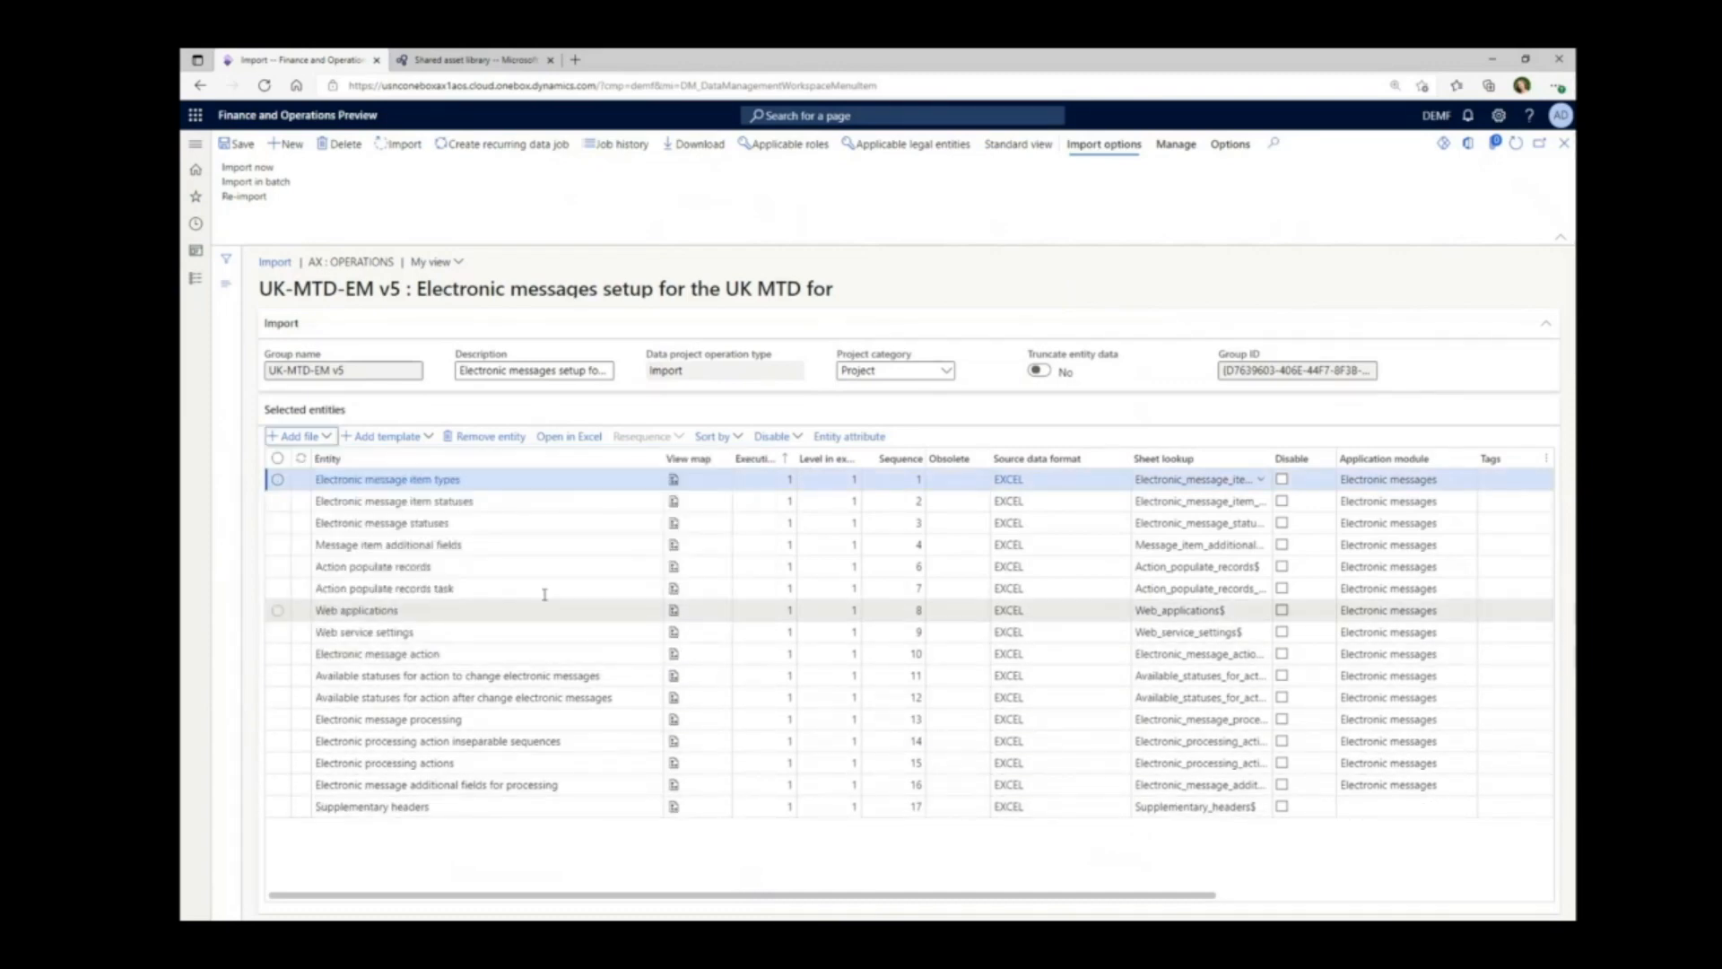
- Remove every entity from the import project except Web applications and Supplementary headers
left_click(278, 481)
left_click(278, 503)
left_click(278, 524)
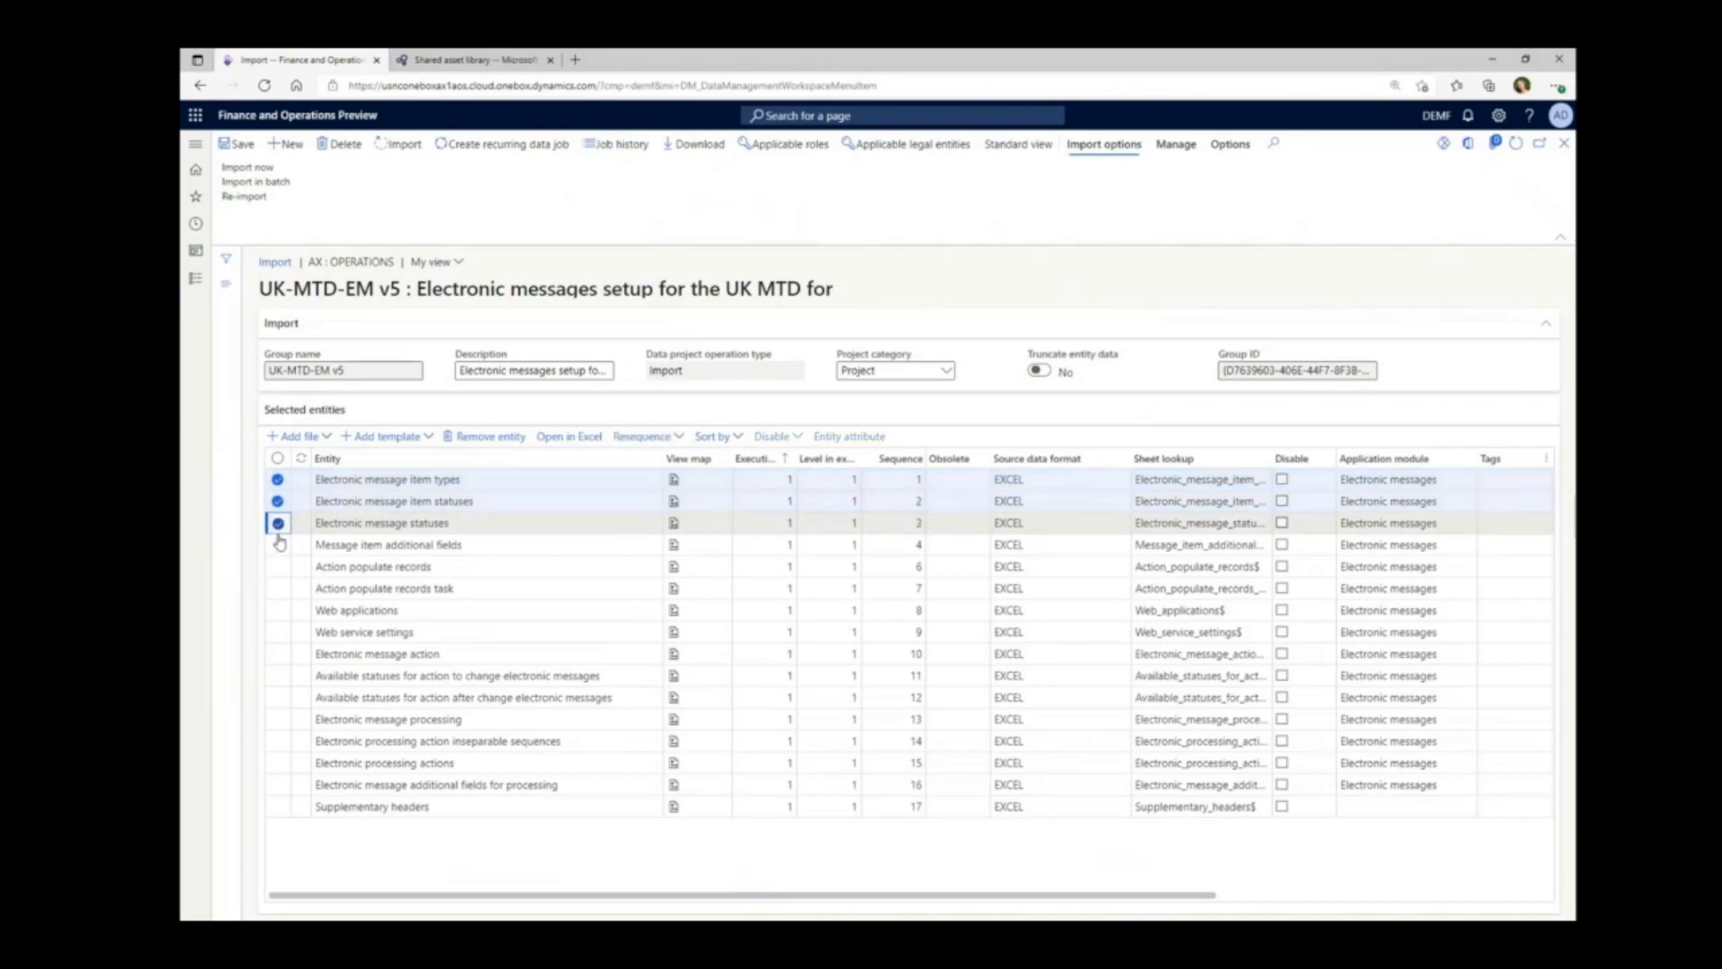
left_click(278, 545)
left_click(278, 567)
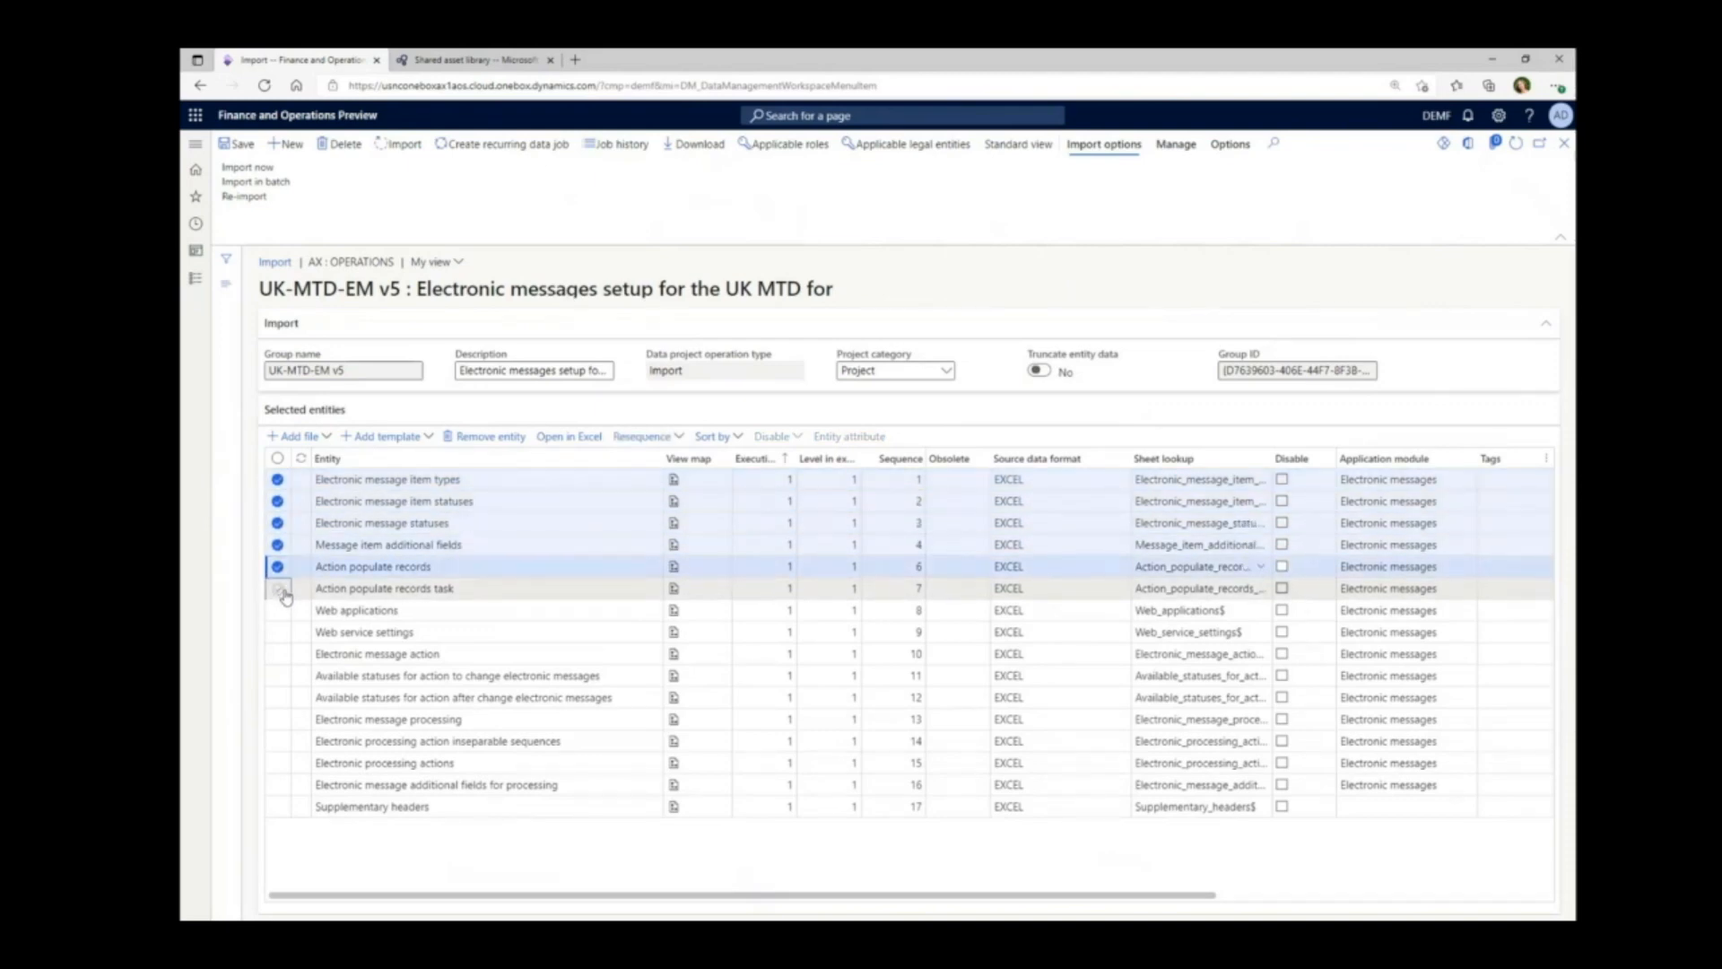
left_click(278, 588)
left_click(278, 632)
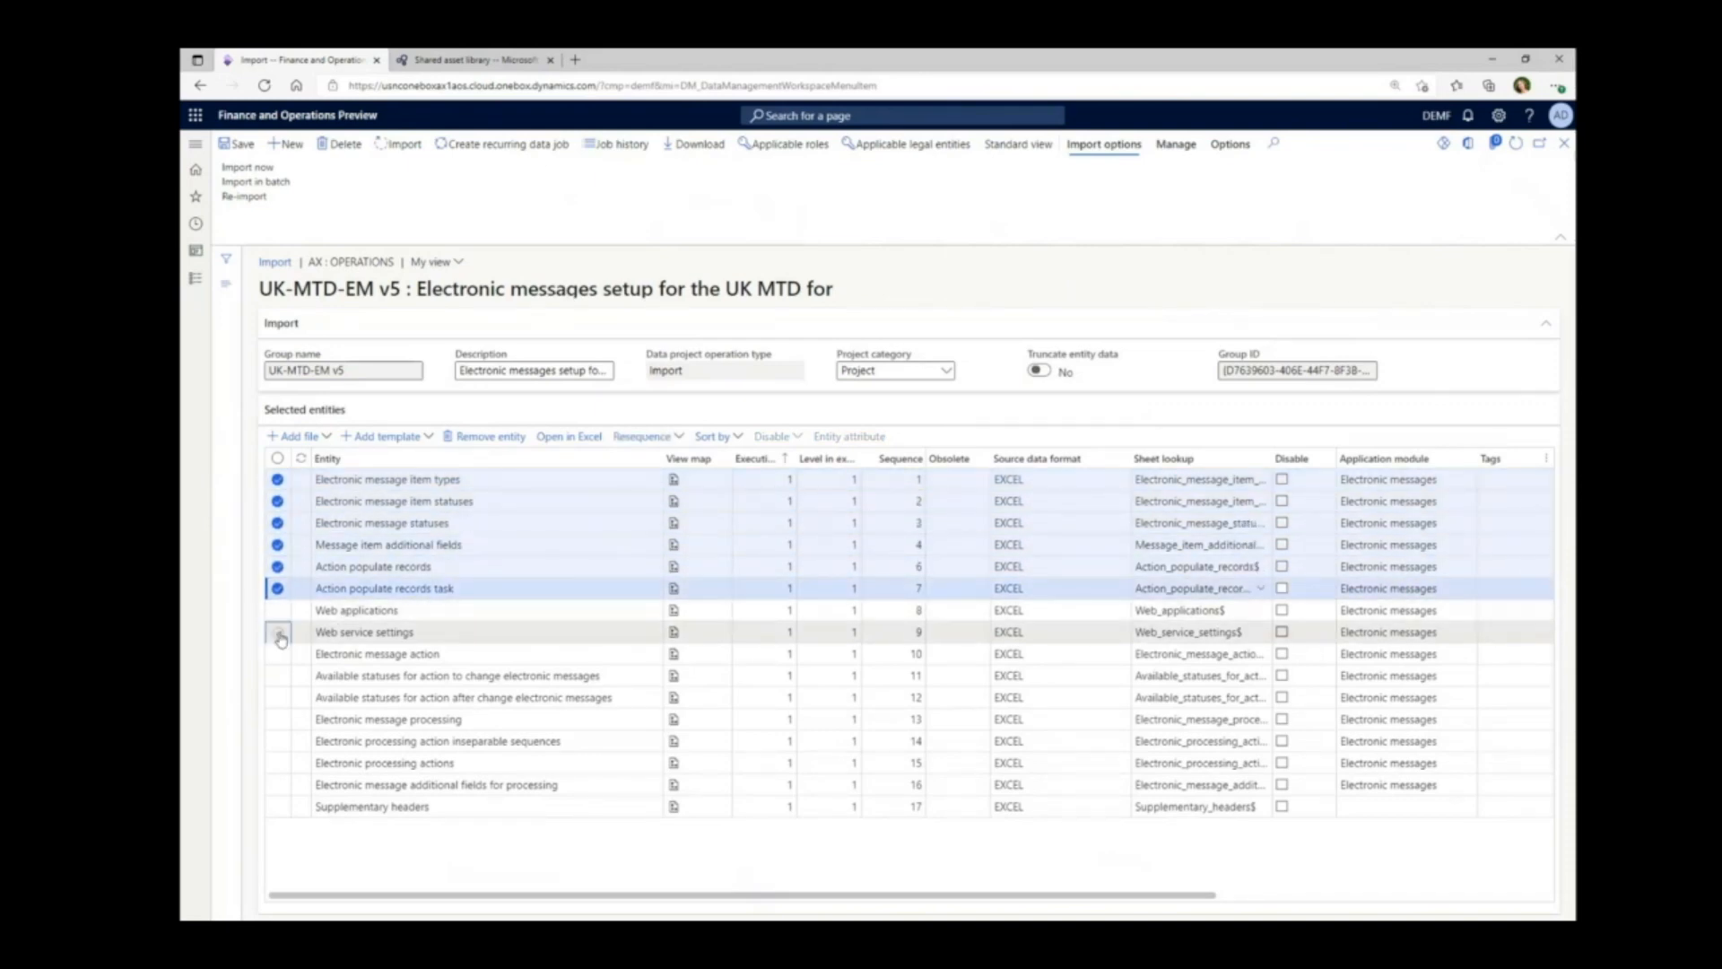
left_click(278, 653)
left_click(278, 675)
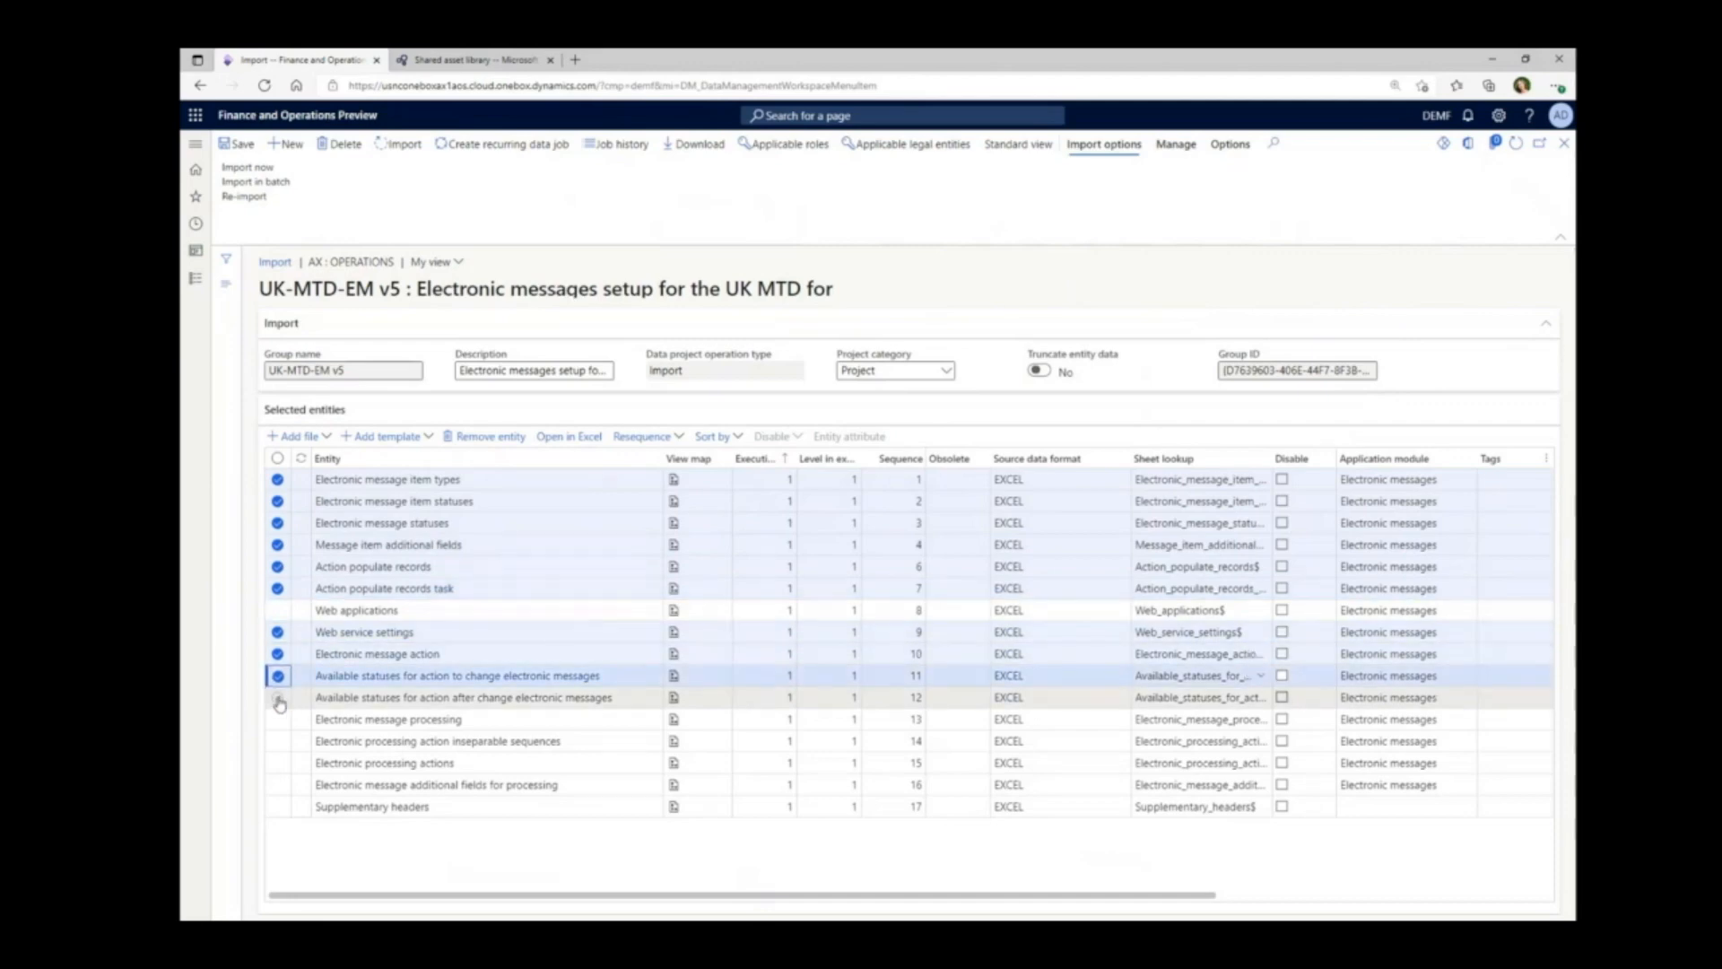
left_click(278, 698)
left_click(278, 719)
left_click(278, 740)
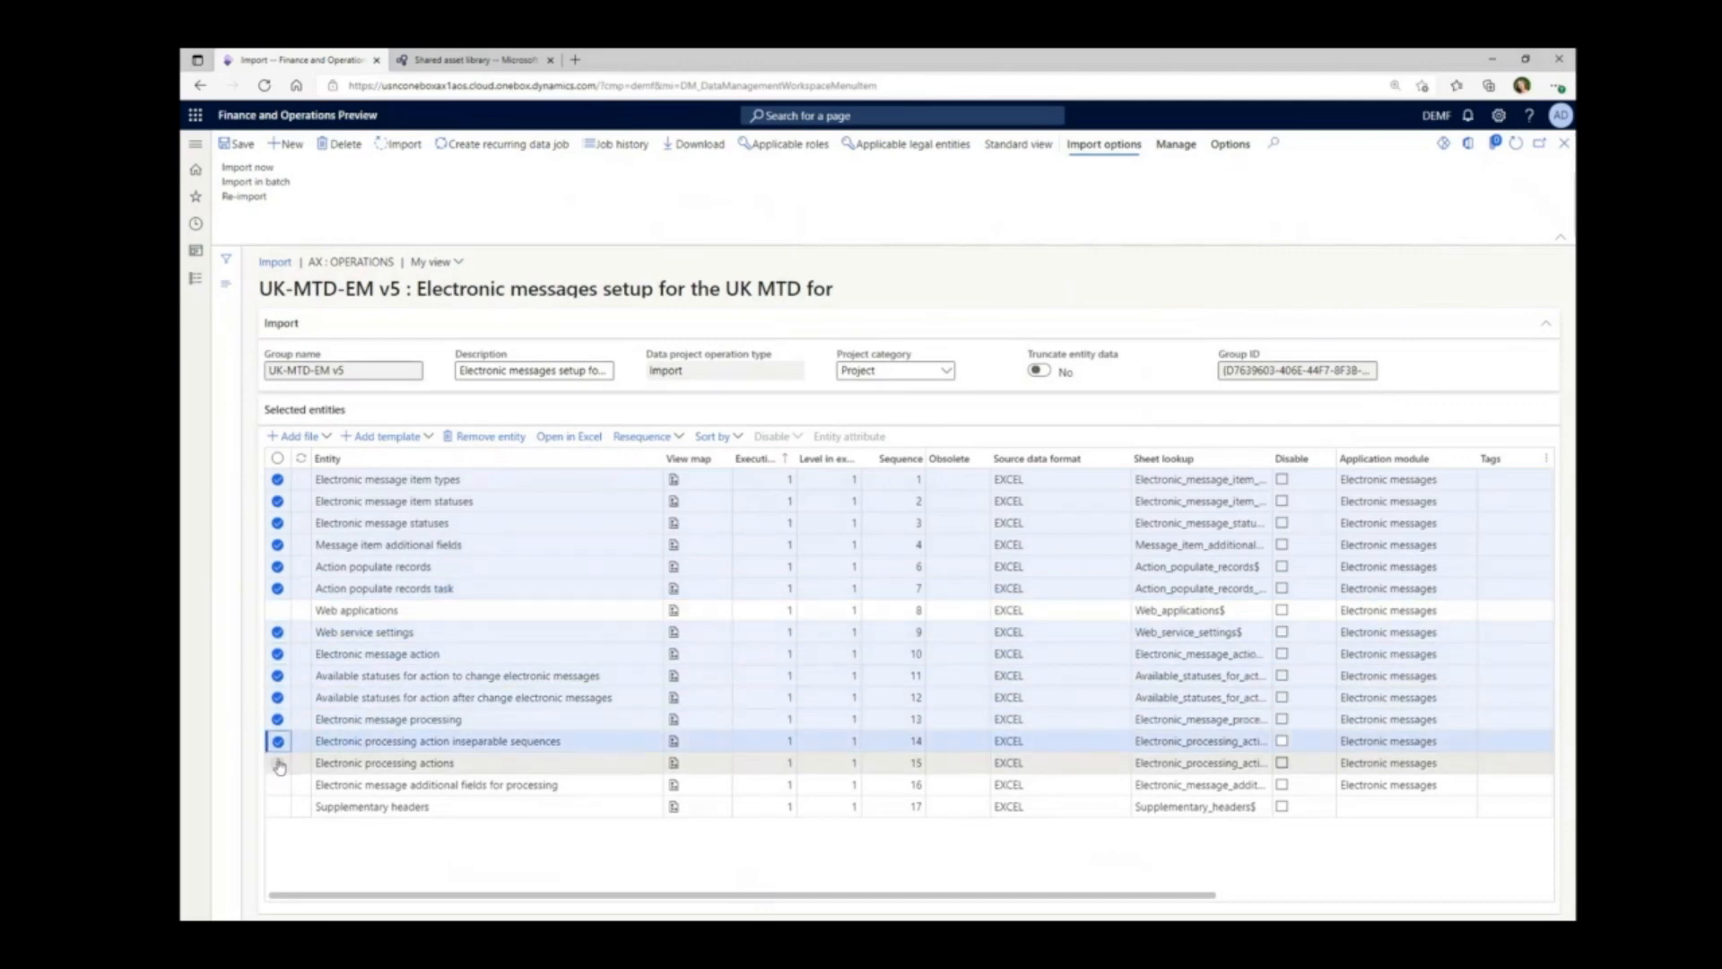
left_click(278, 763)
left_click(278, 784)
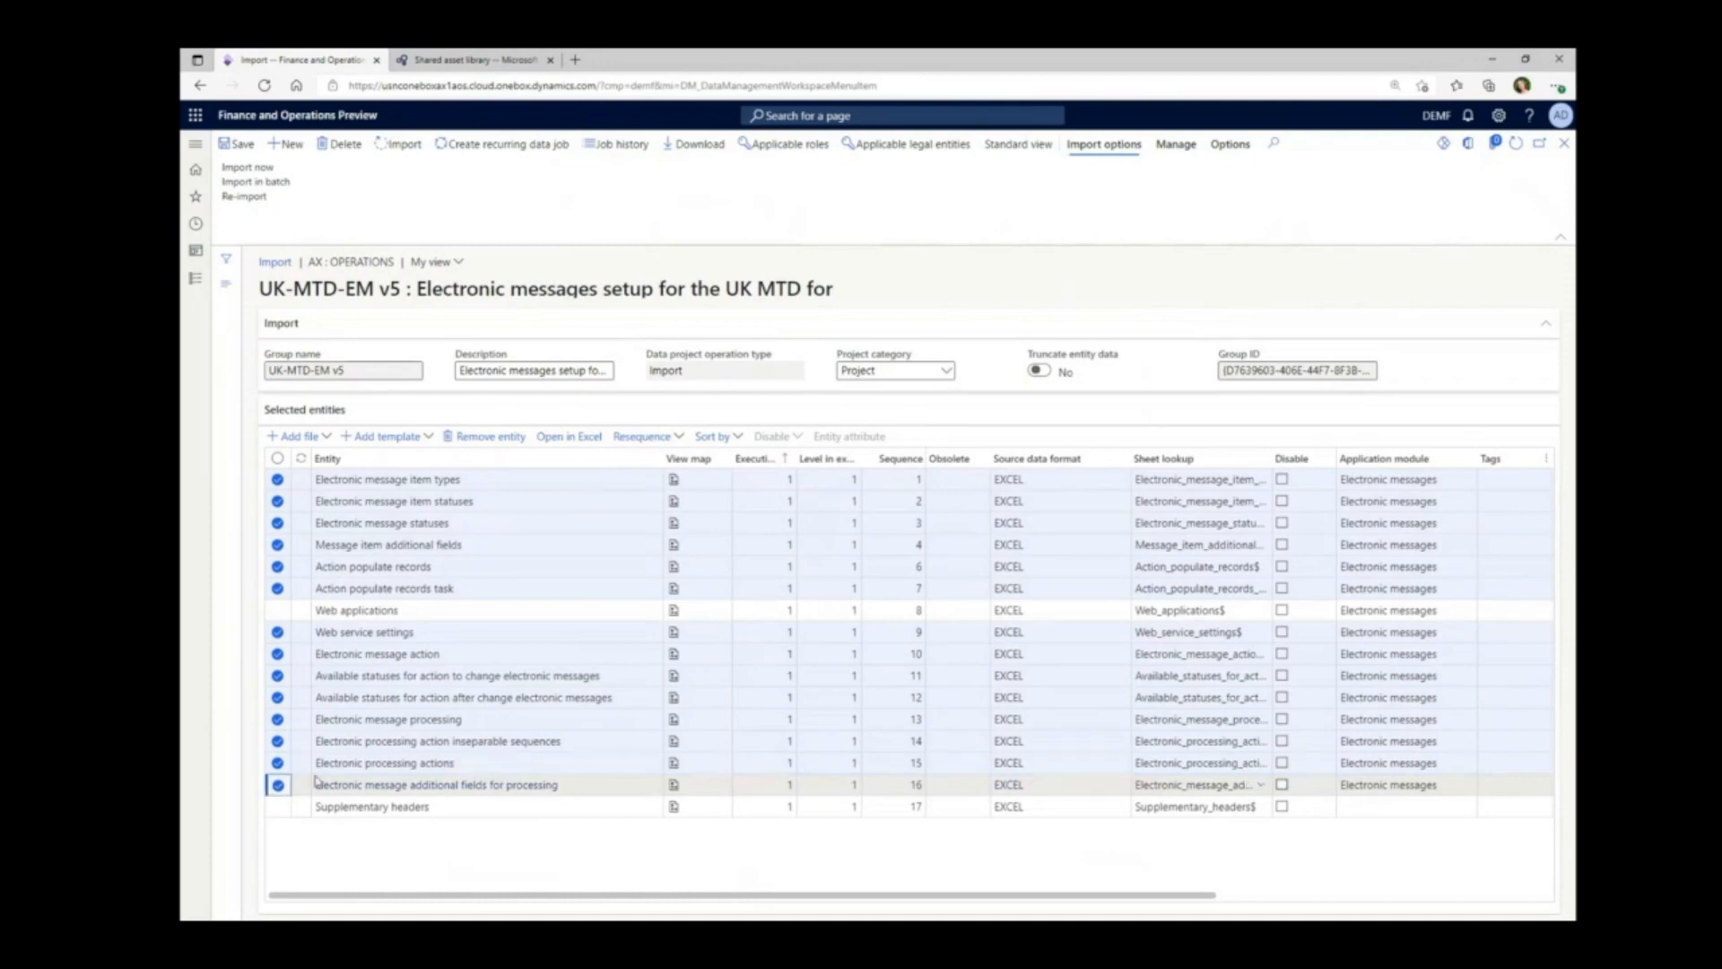
left_click(481, 443)
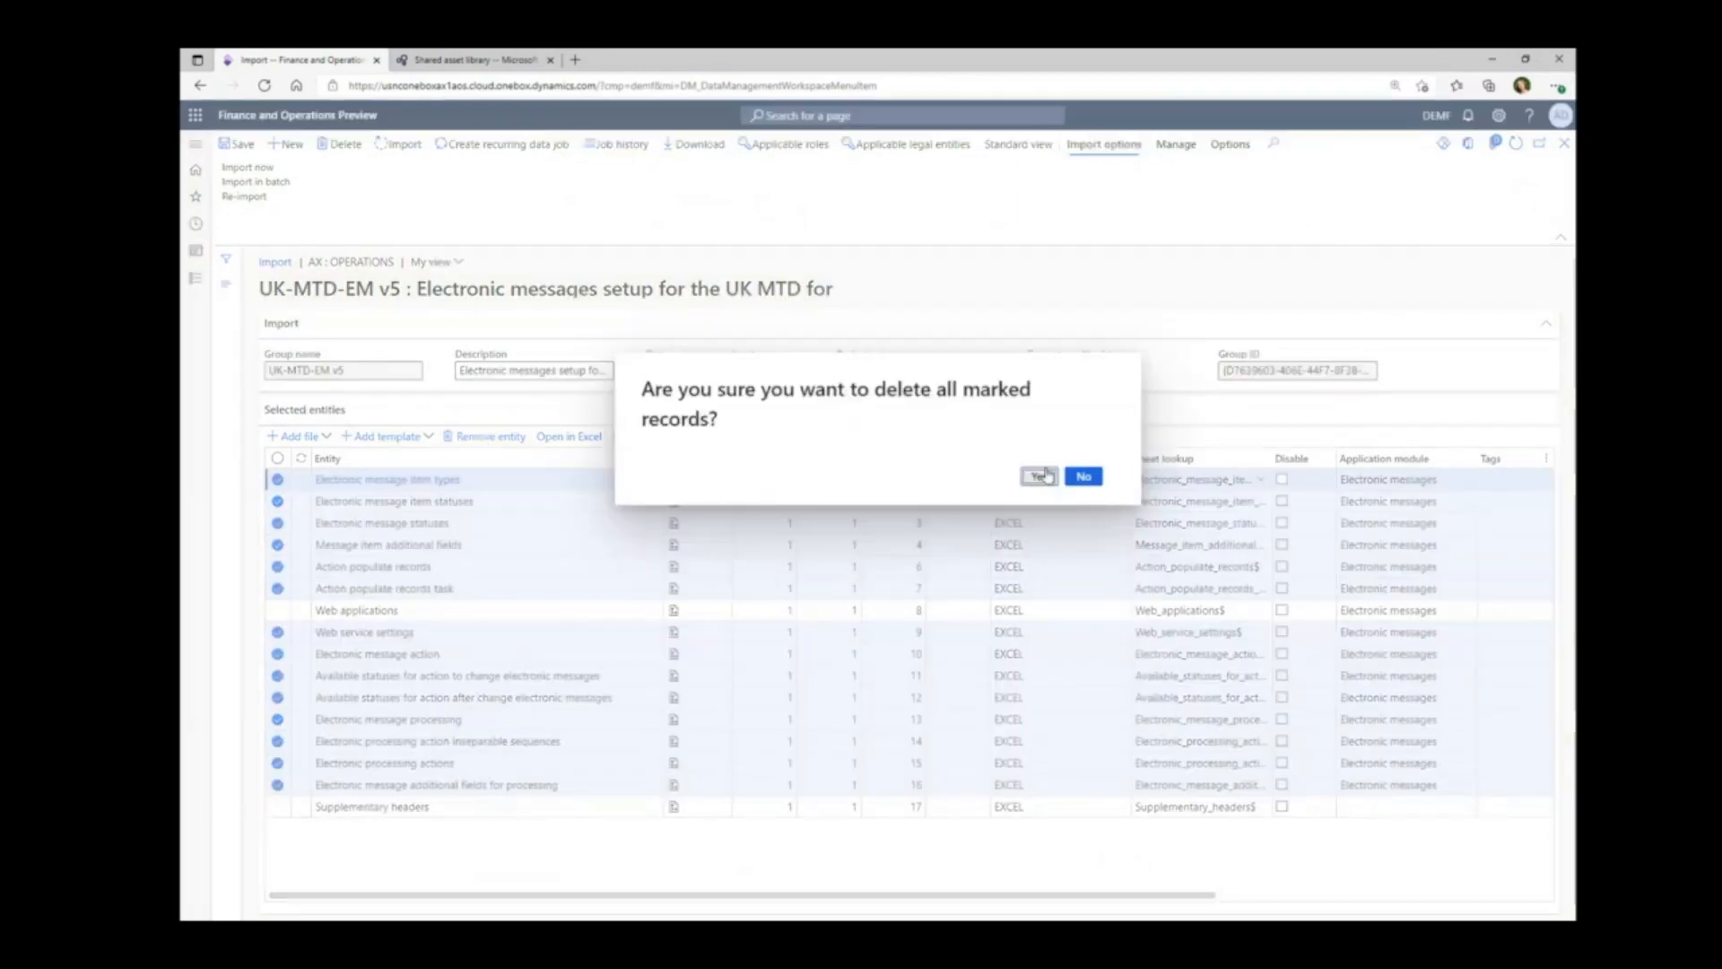
left_click(1041, 476)
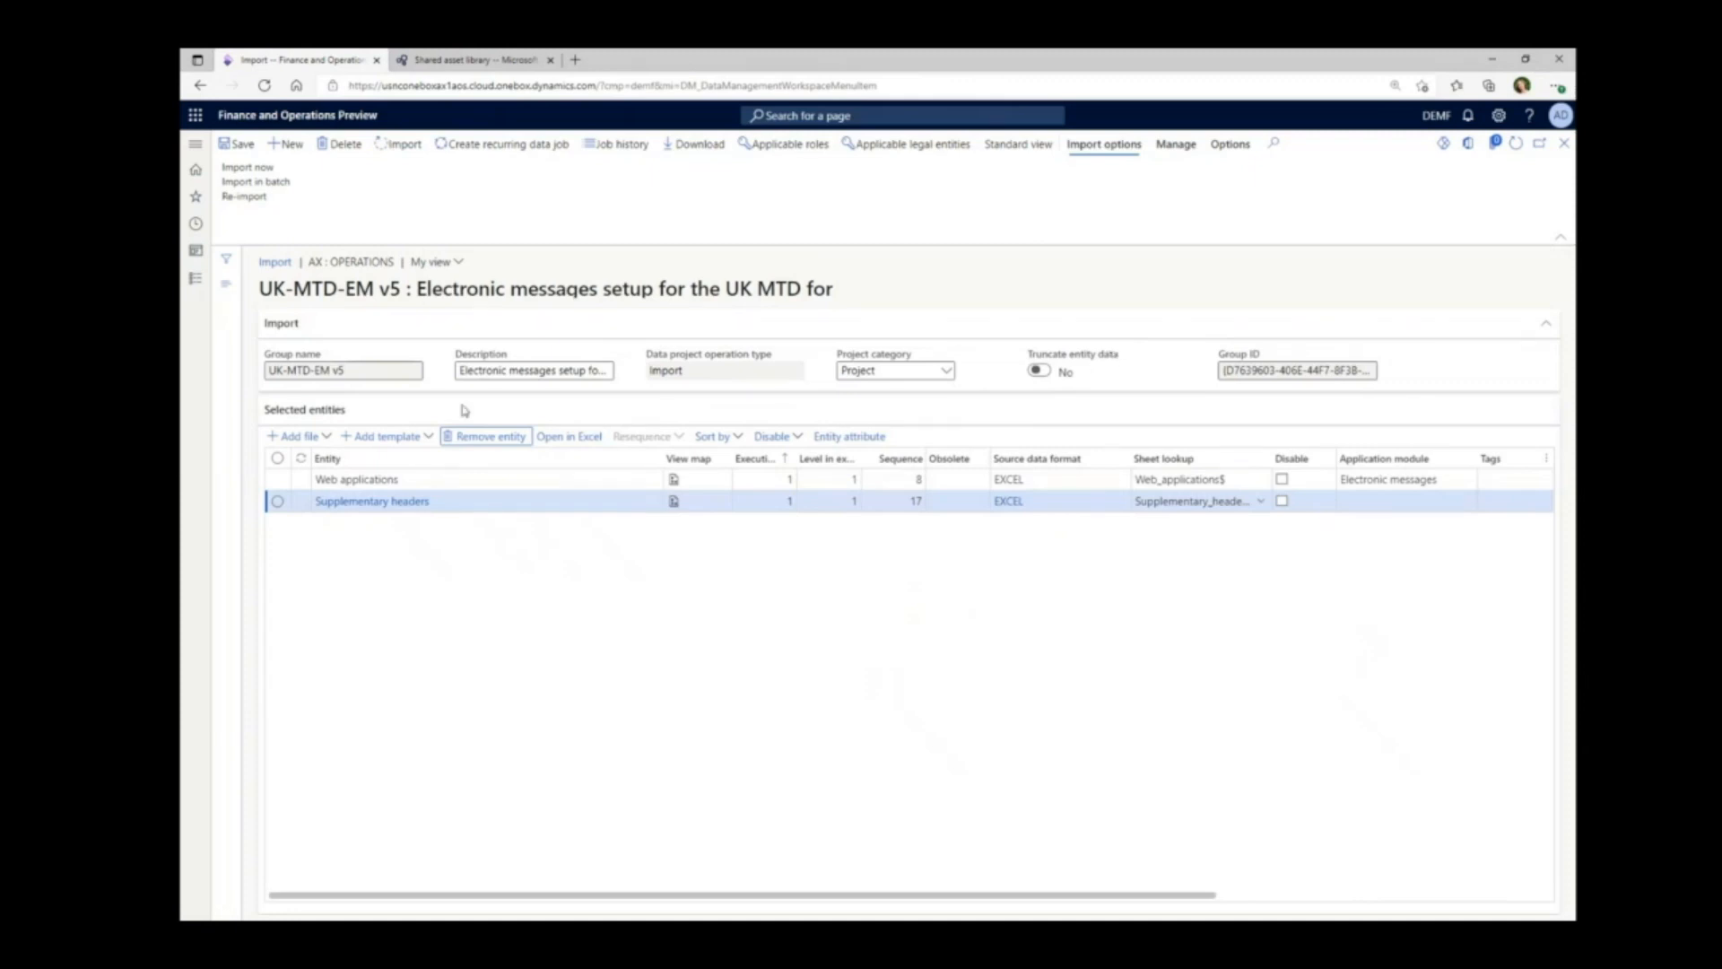
- Run the import of the two selected entities and refresh the execution summary to check its status
left_click(396, 145)
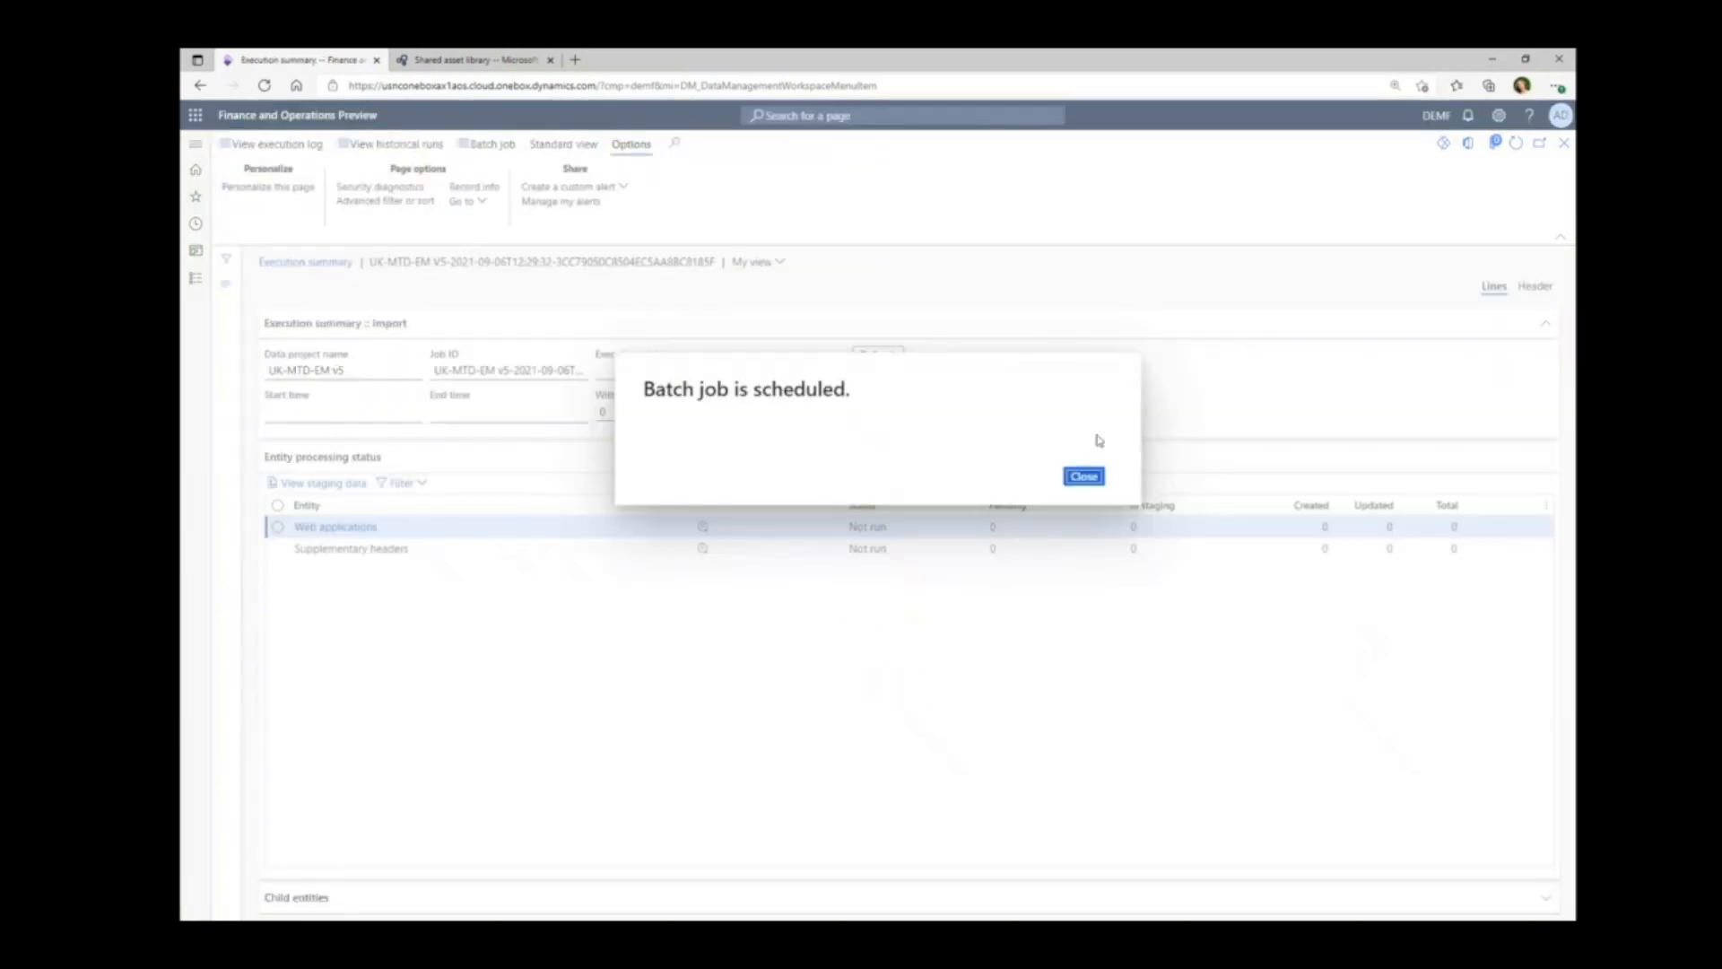
left_click(1085, 477)
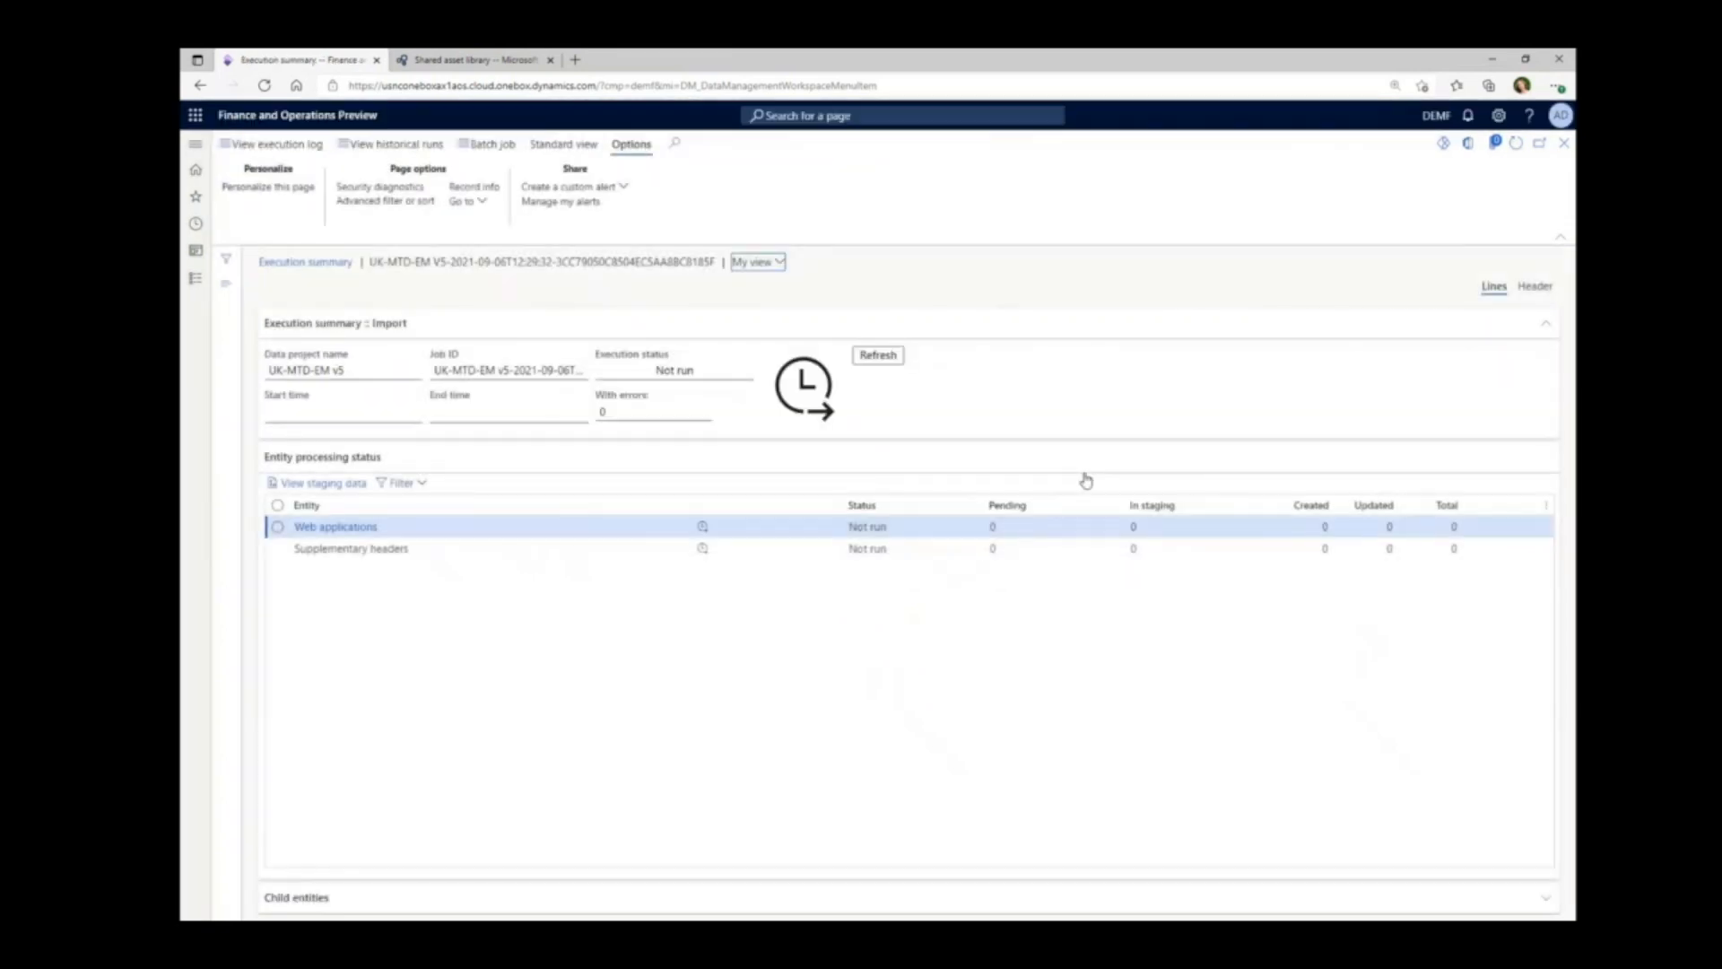
left_click(878, 355)
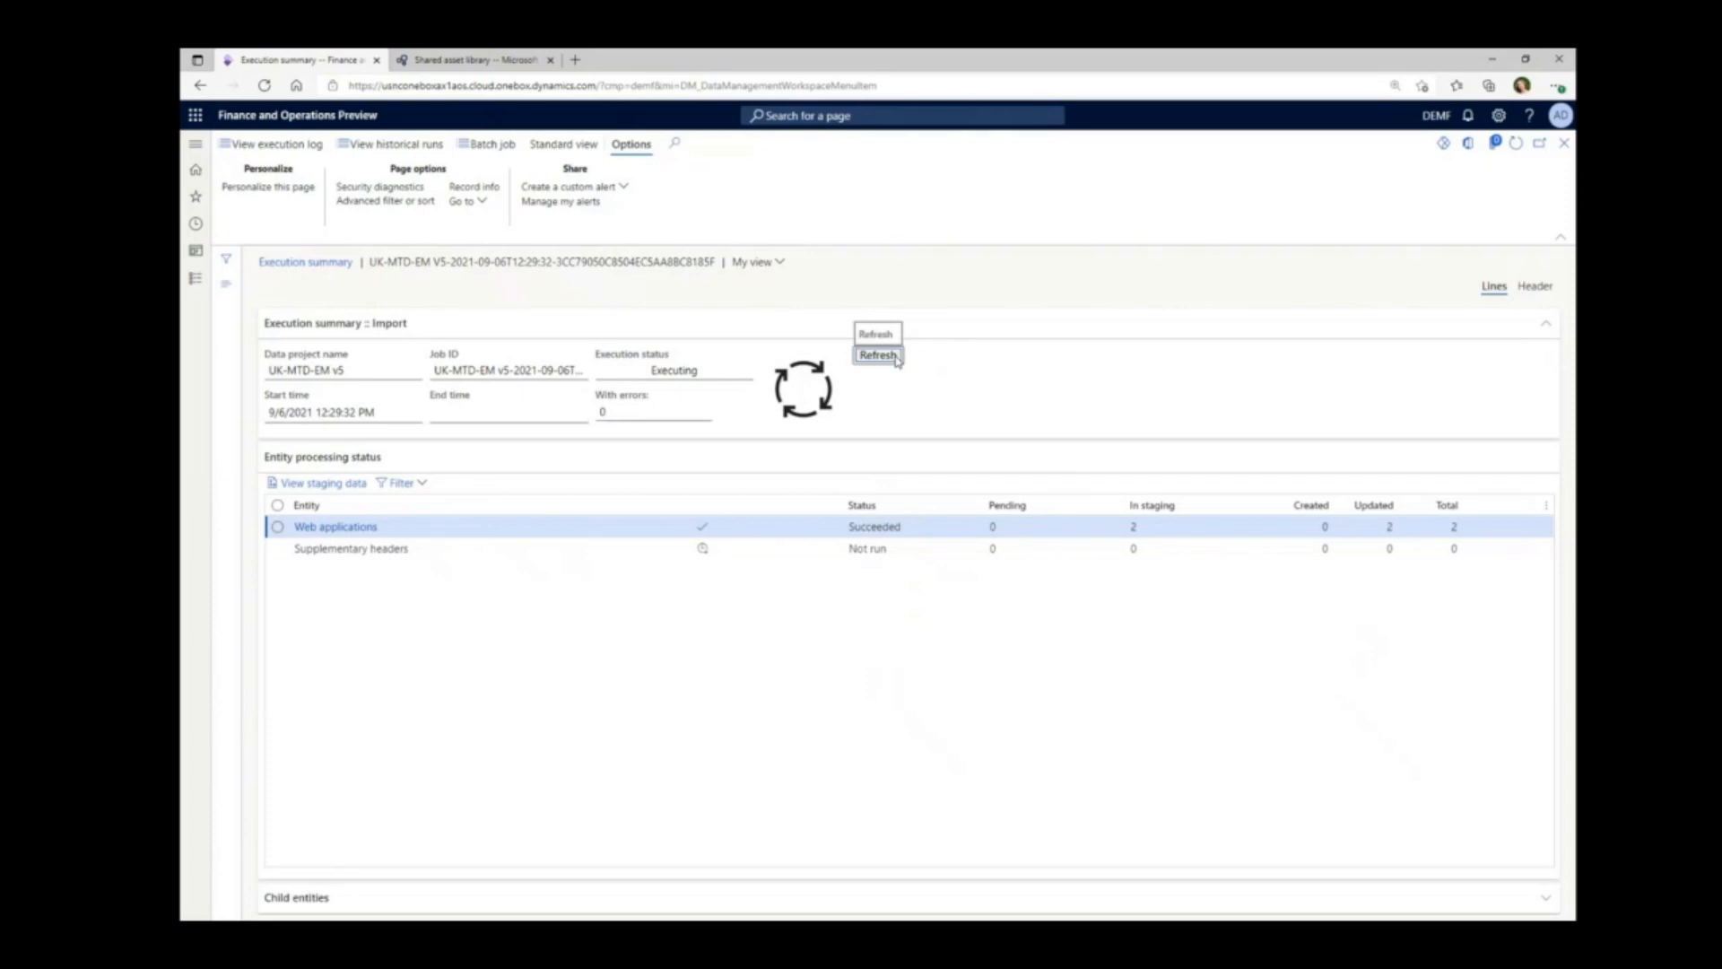
left_click(878, 355)
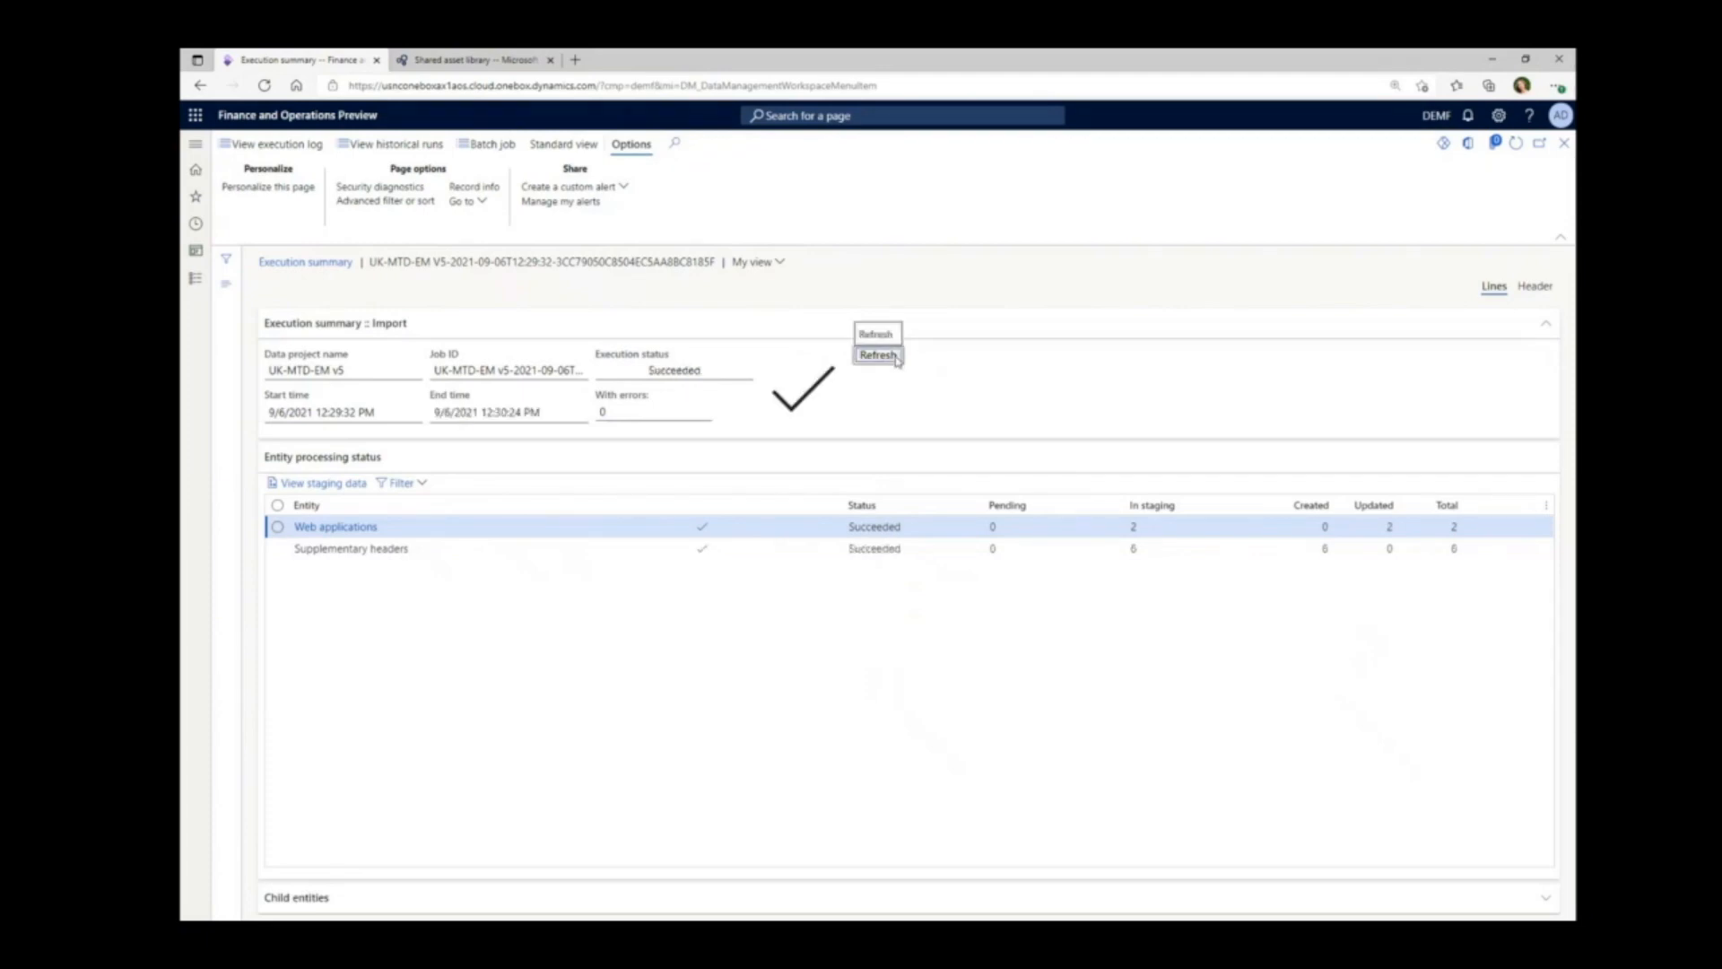
- Open the Tax module's web applications setup and check the supplementary headers of the production and Sandbox HMRC applications
left_click(195, 143)
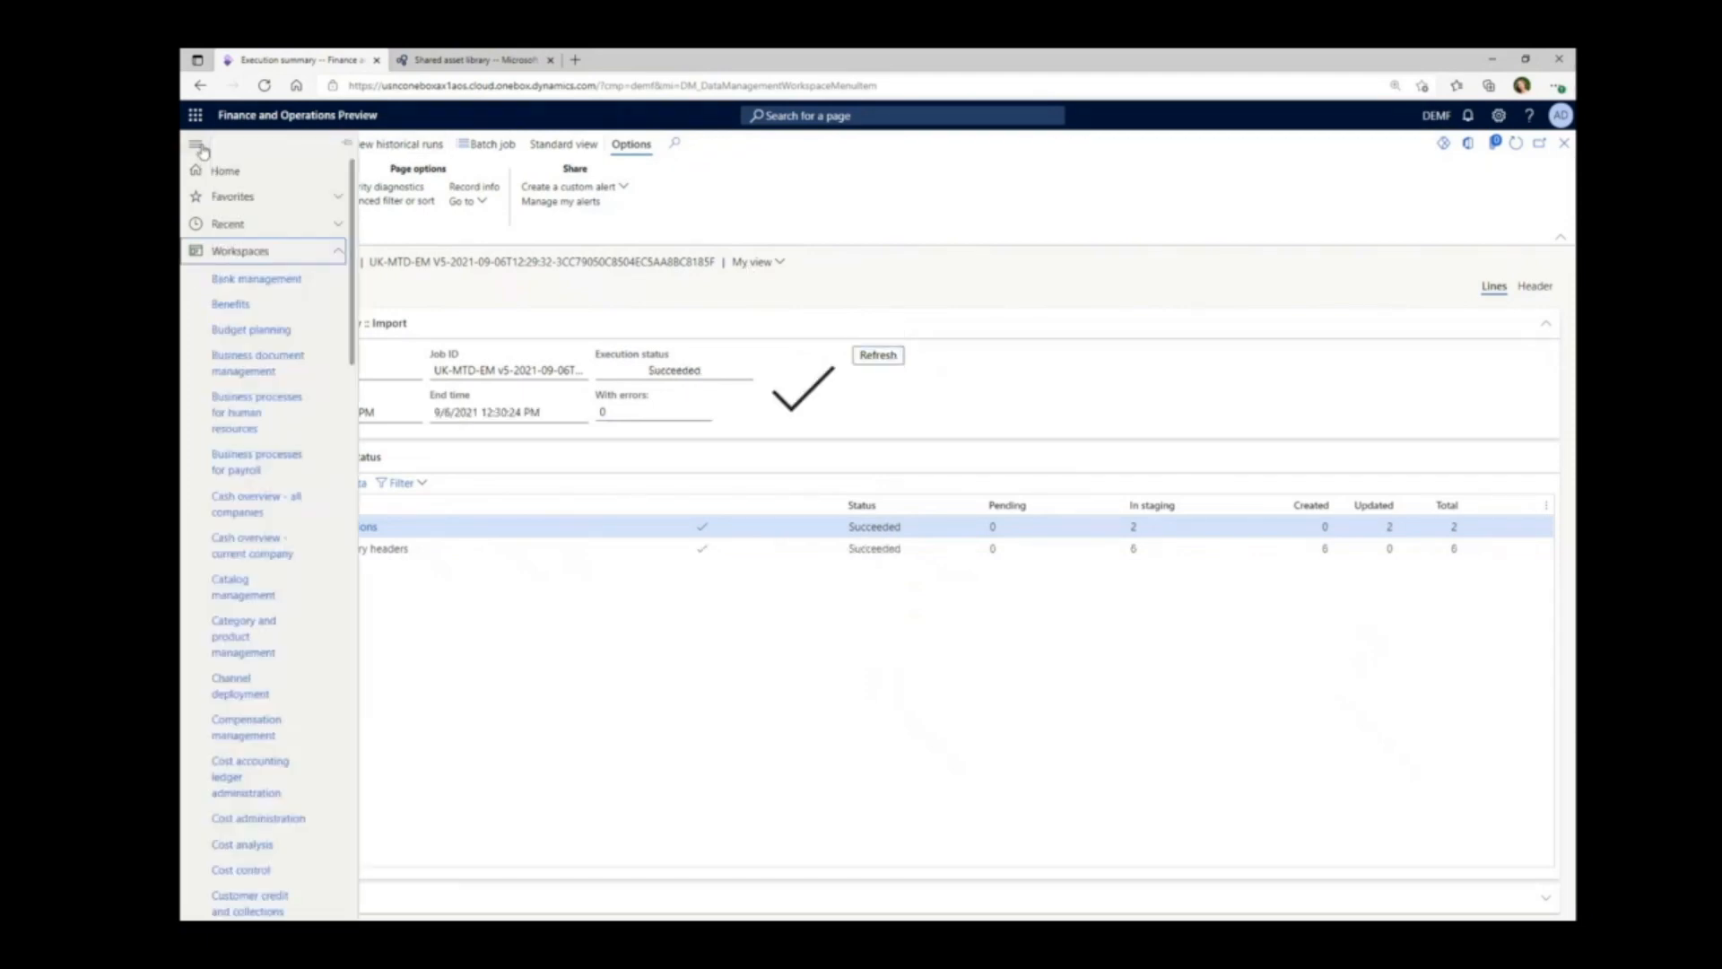
left_click(261, 253)
left_click(262, 282)
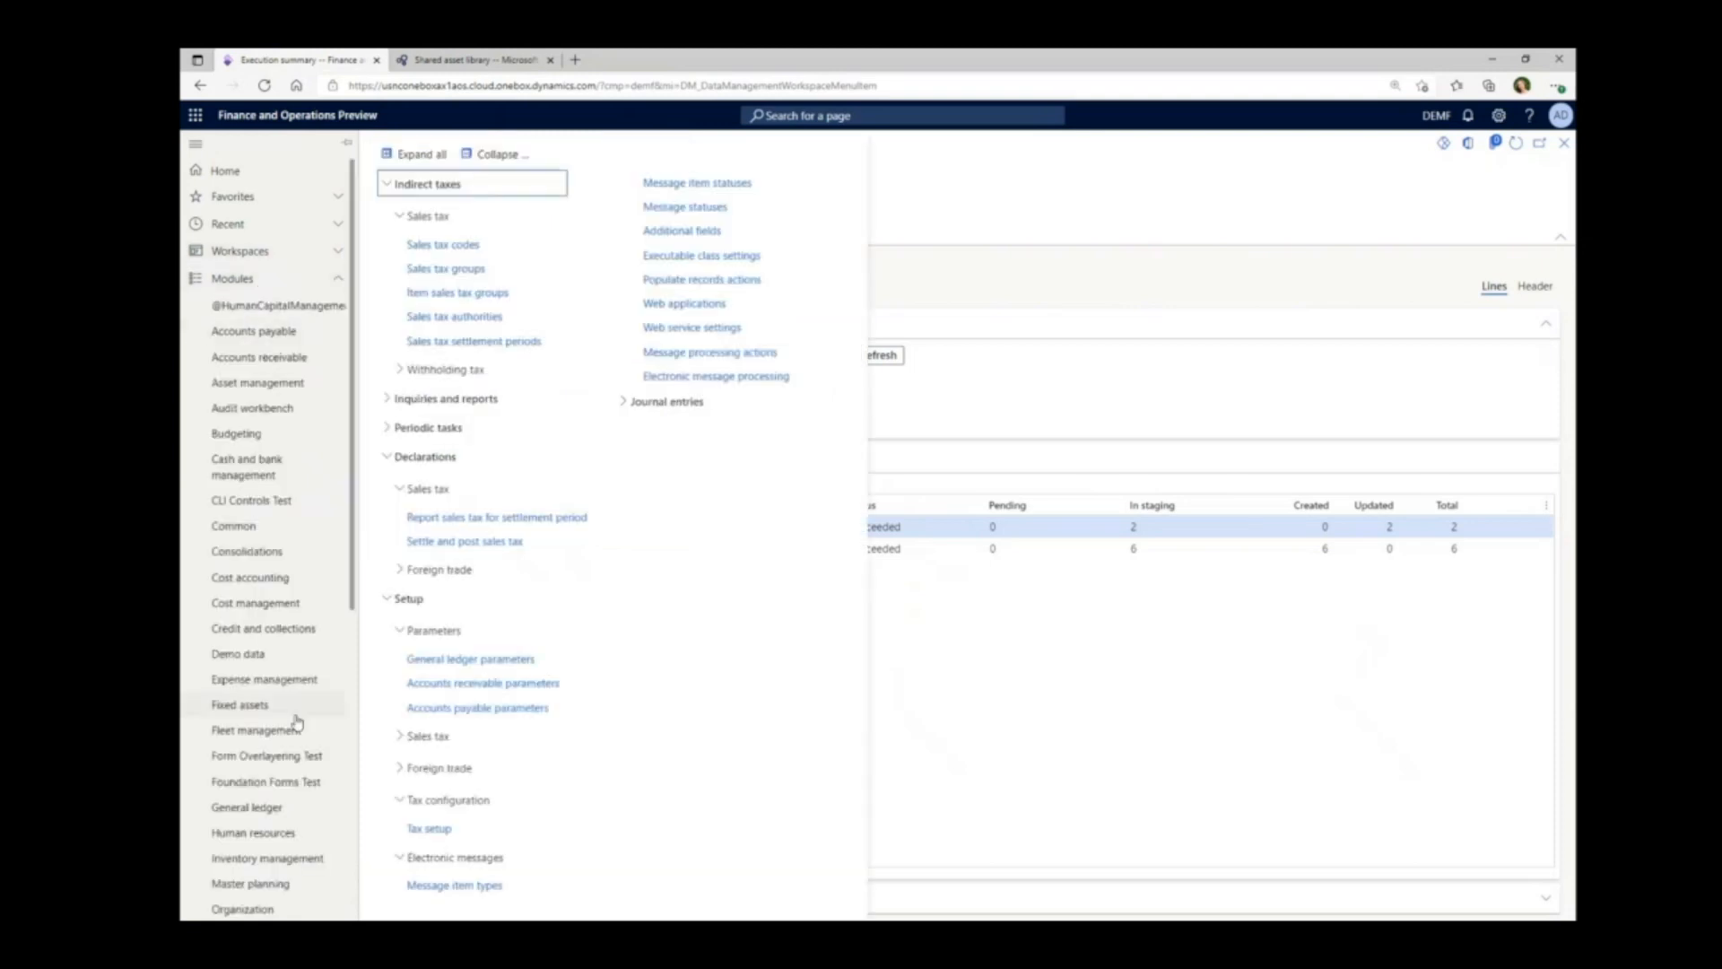
scroll(296, 722, "down", 6)
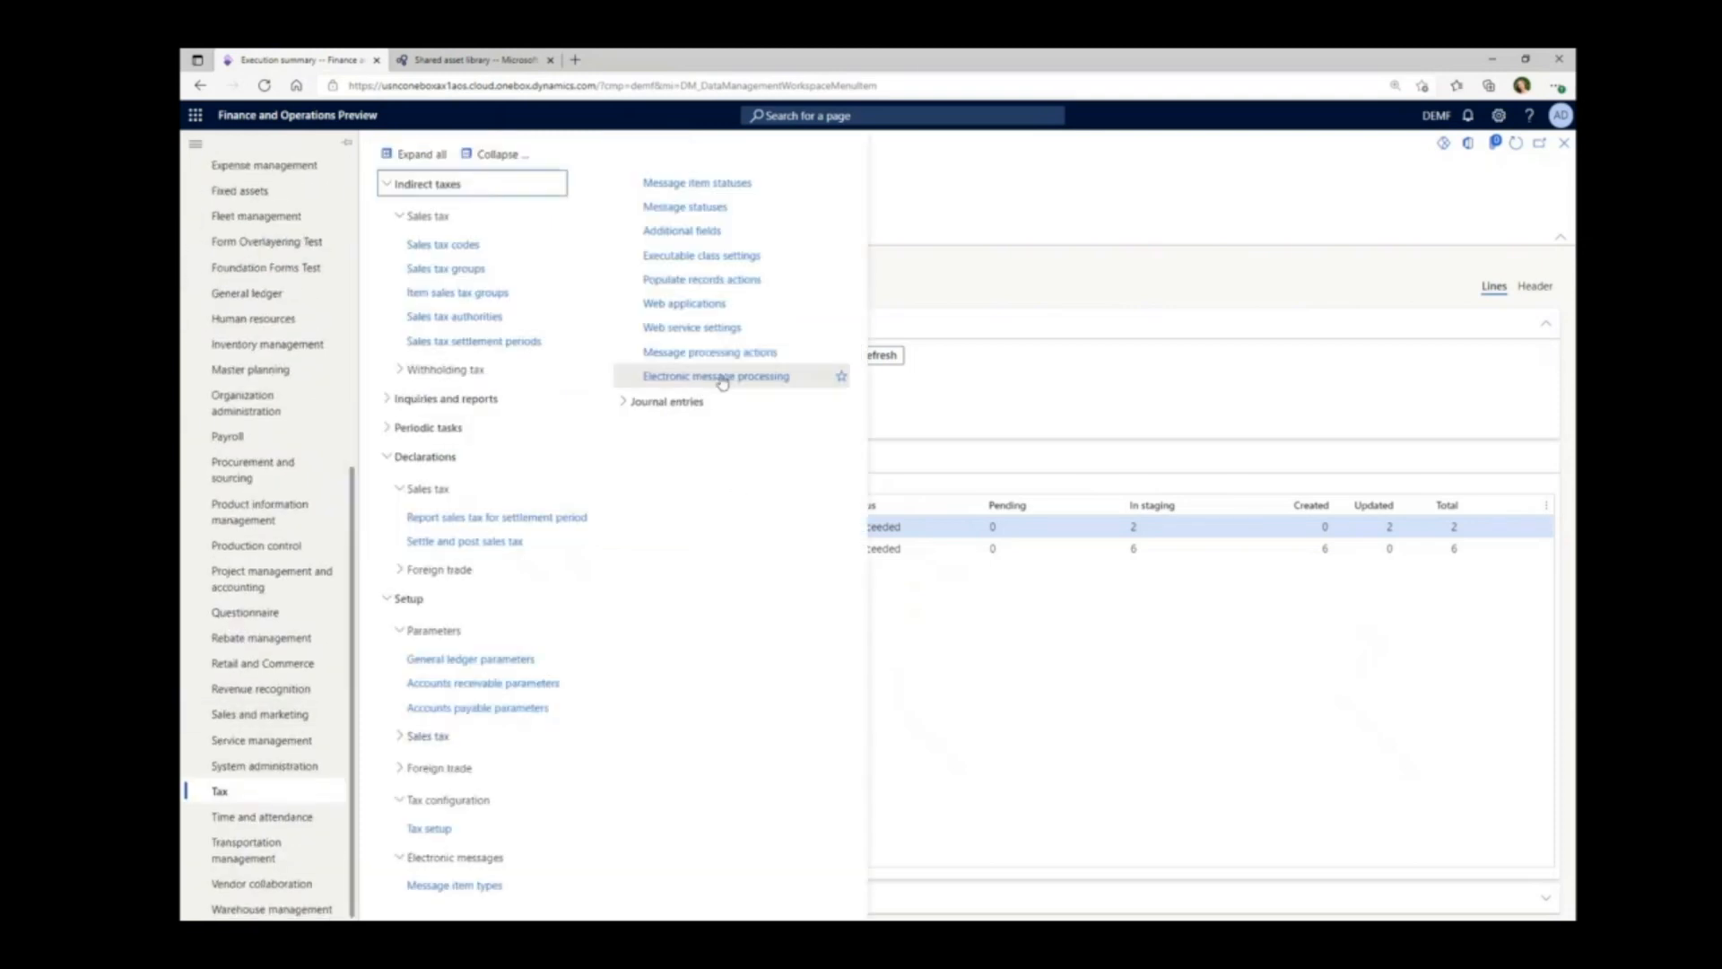
left_click(697, 305)
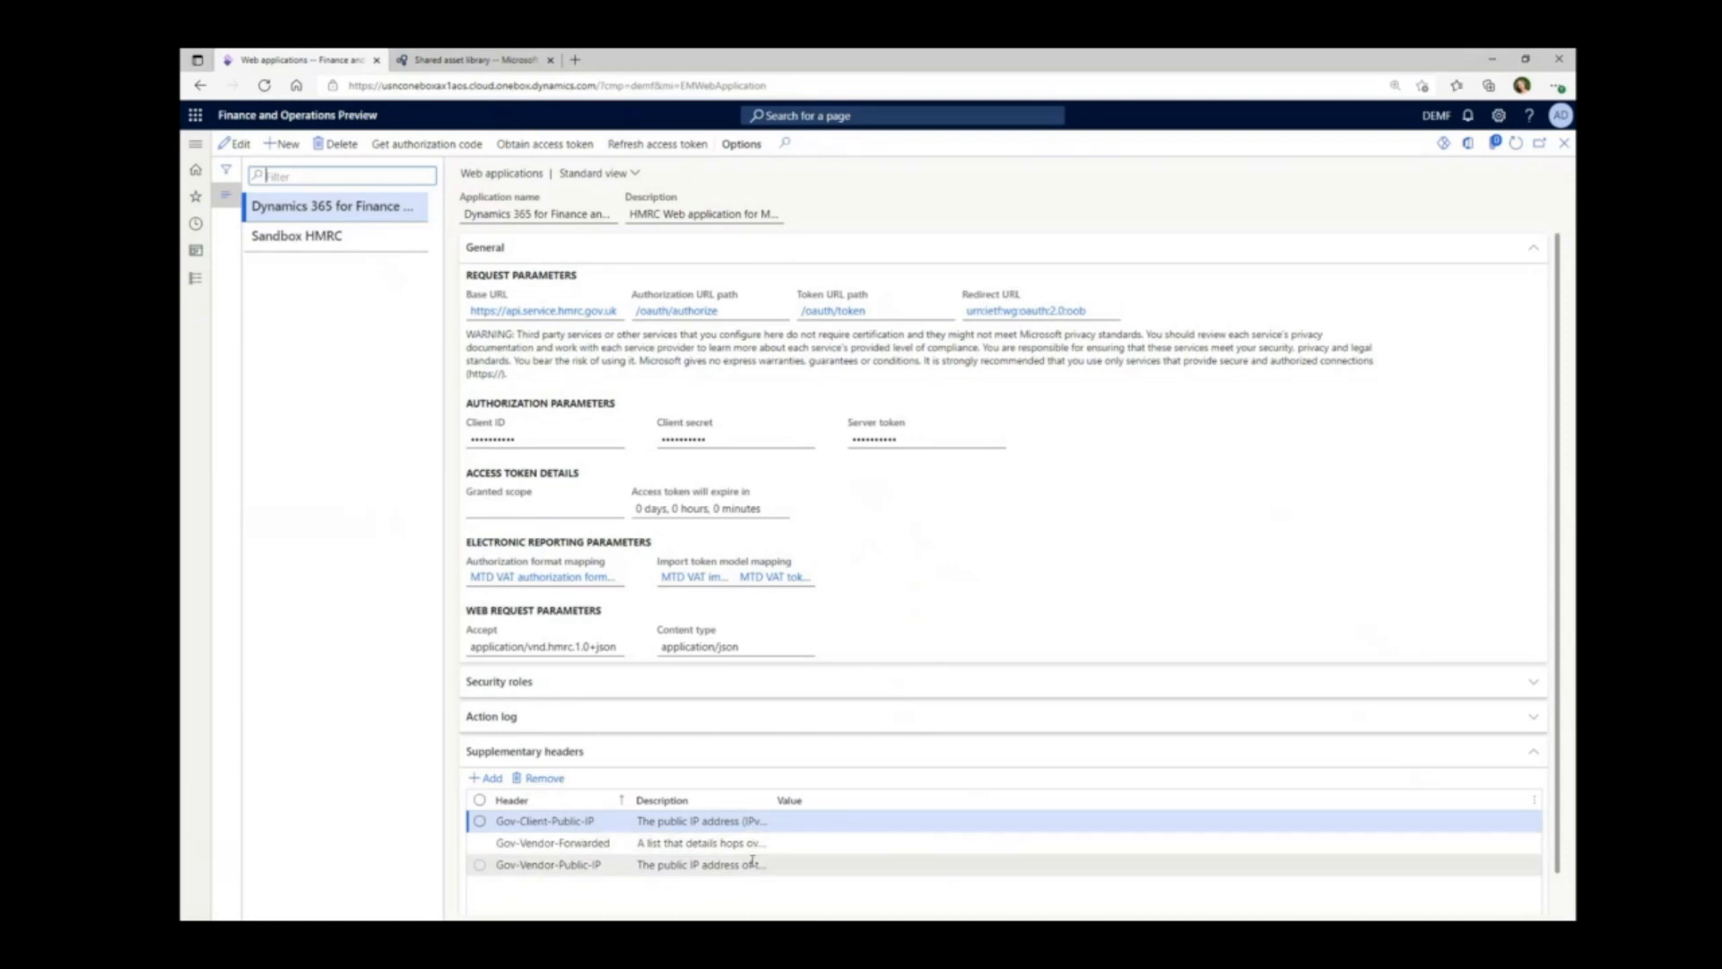
left_click(303, 238)
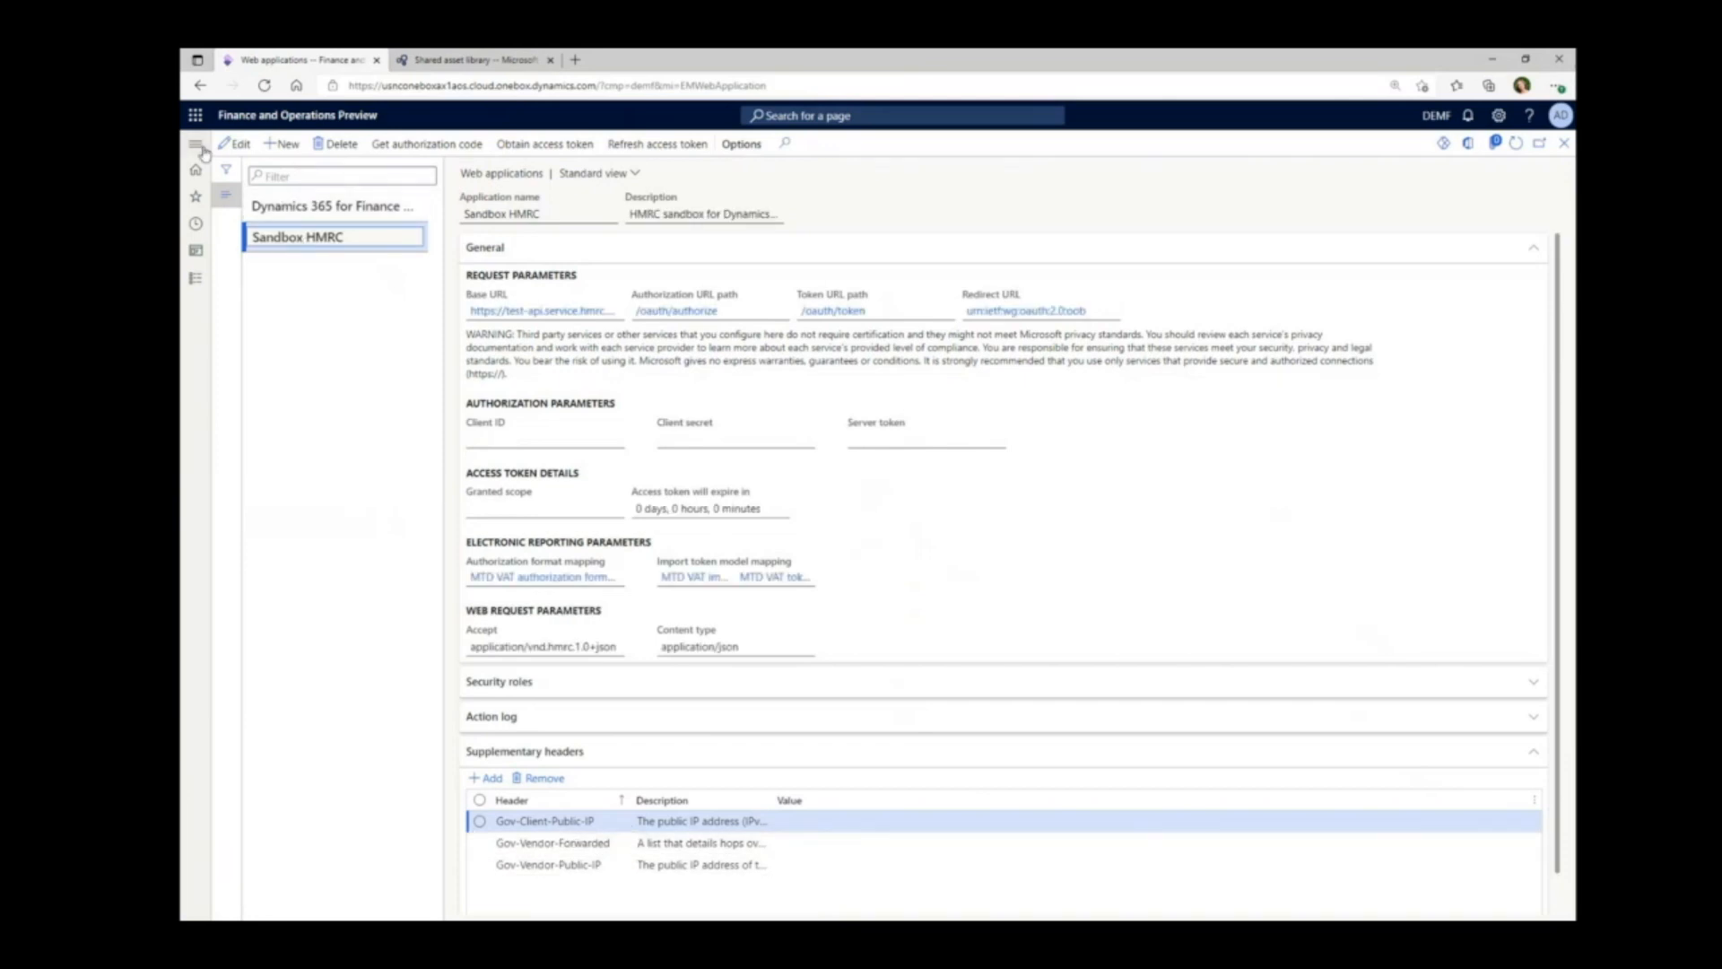
- Open the electronic message processing setup and remove the Create test user request action from UK MTD VAT TEST
left_click(196, 144)
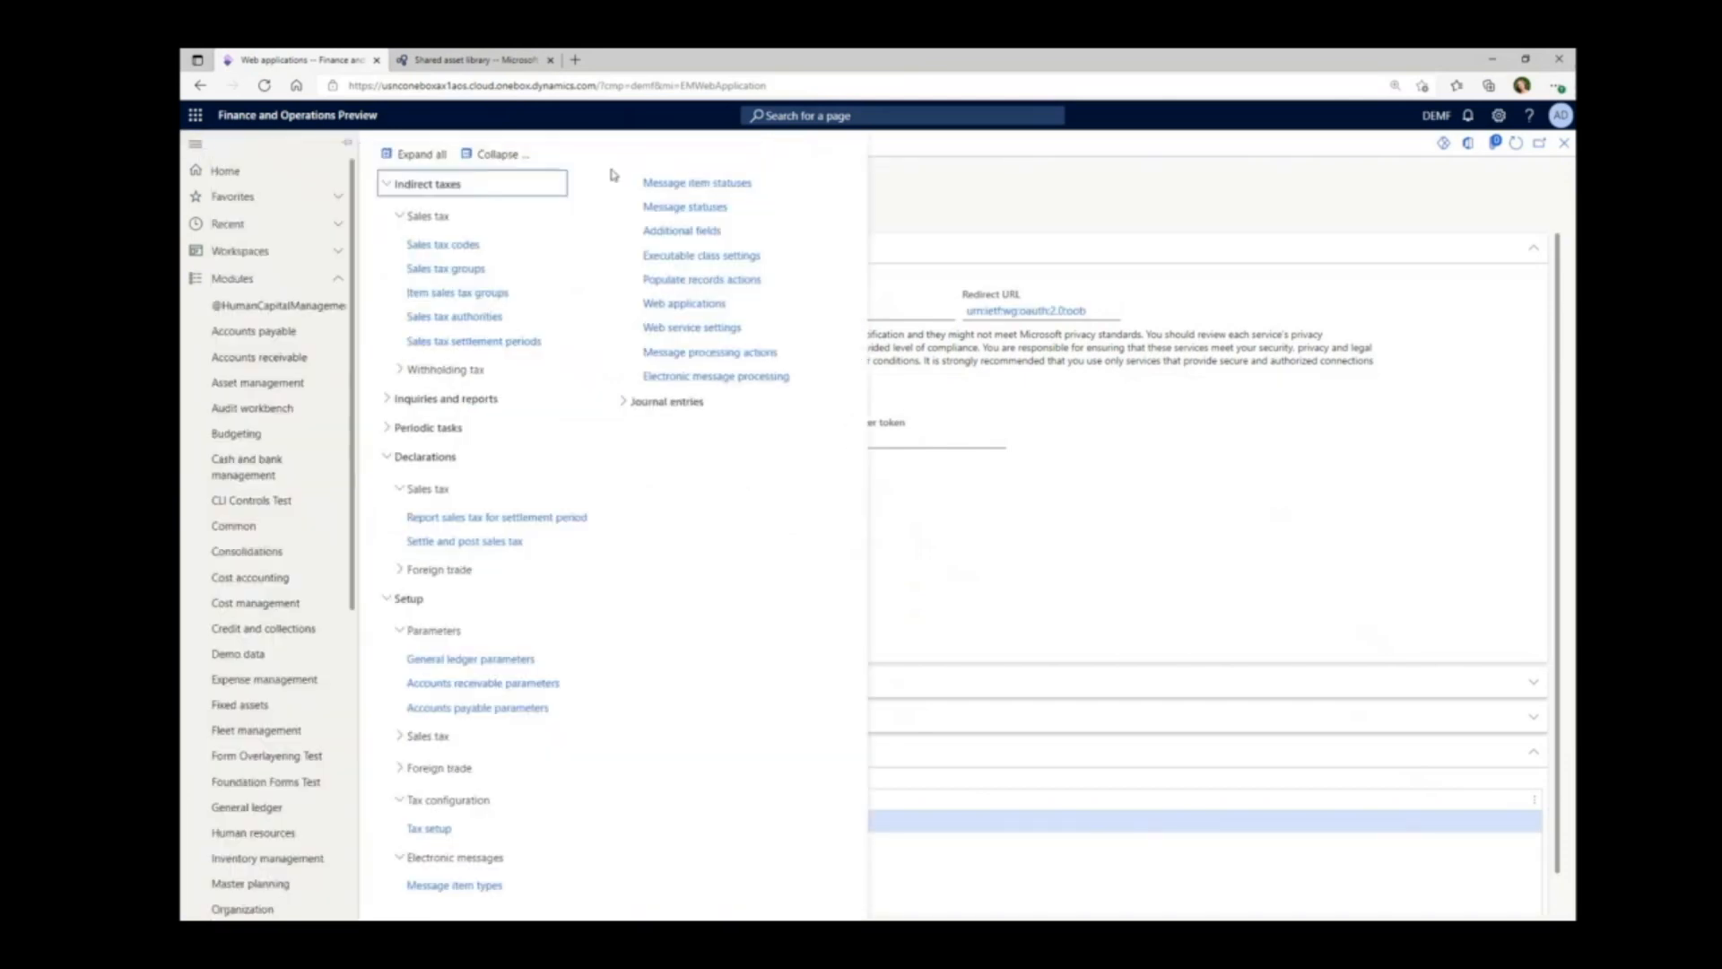
left_click(729, 377)
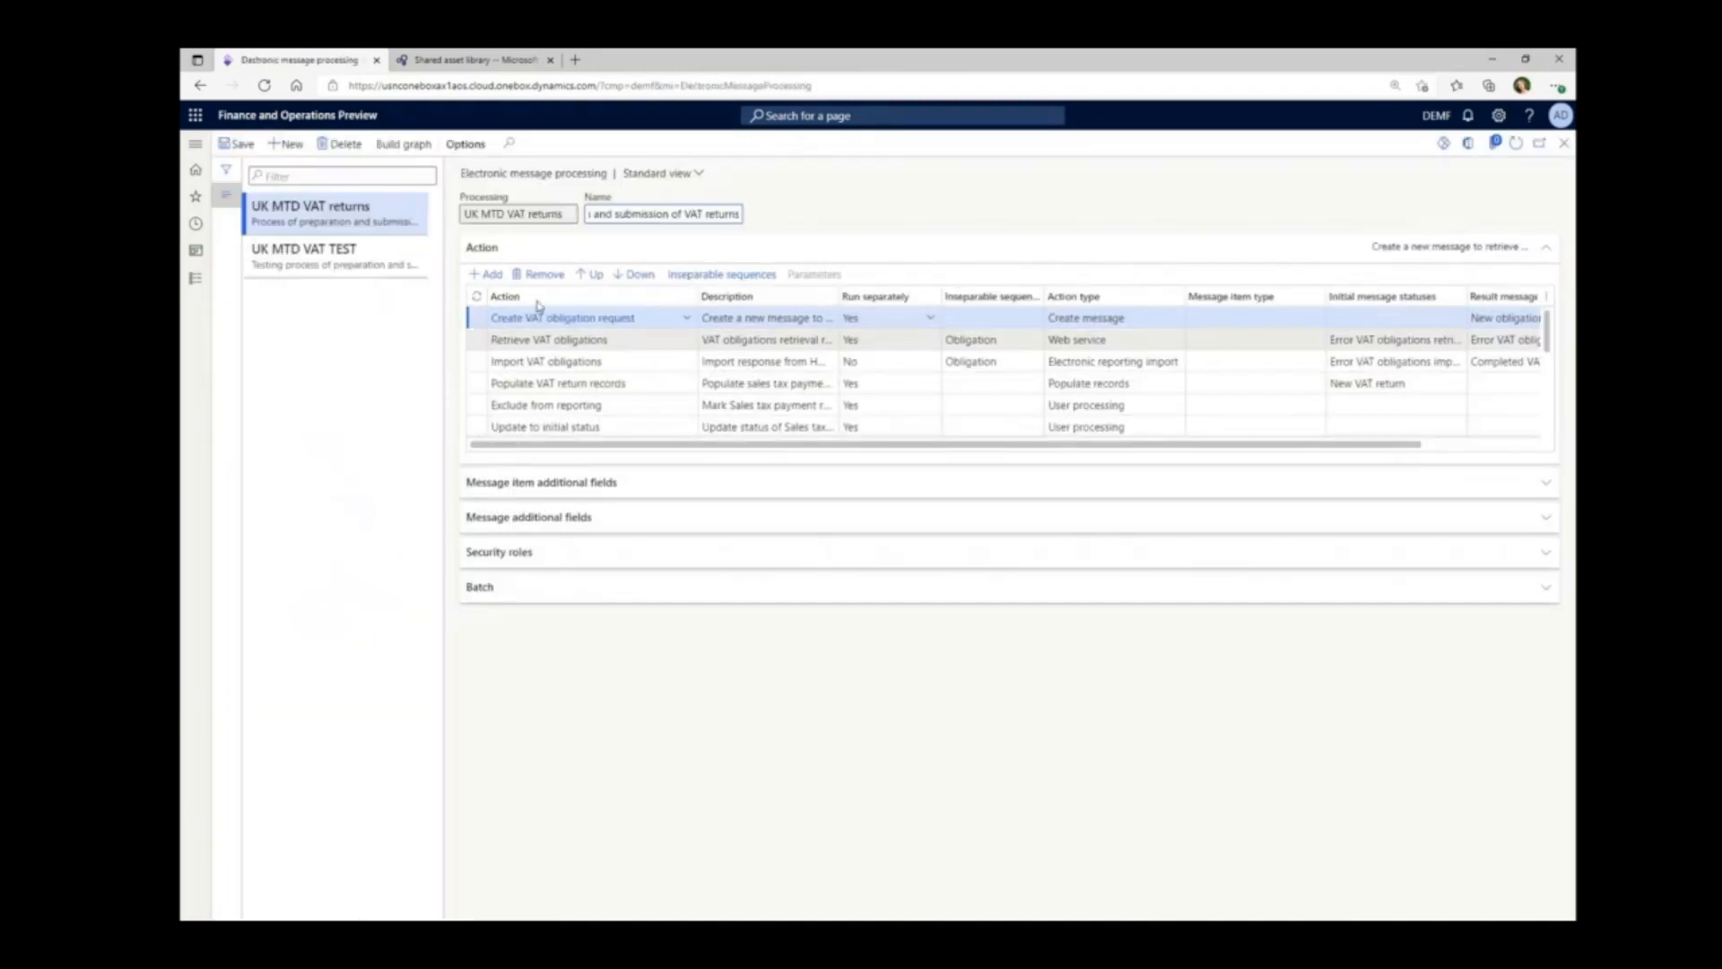
left_click(365, 265)
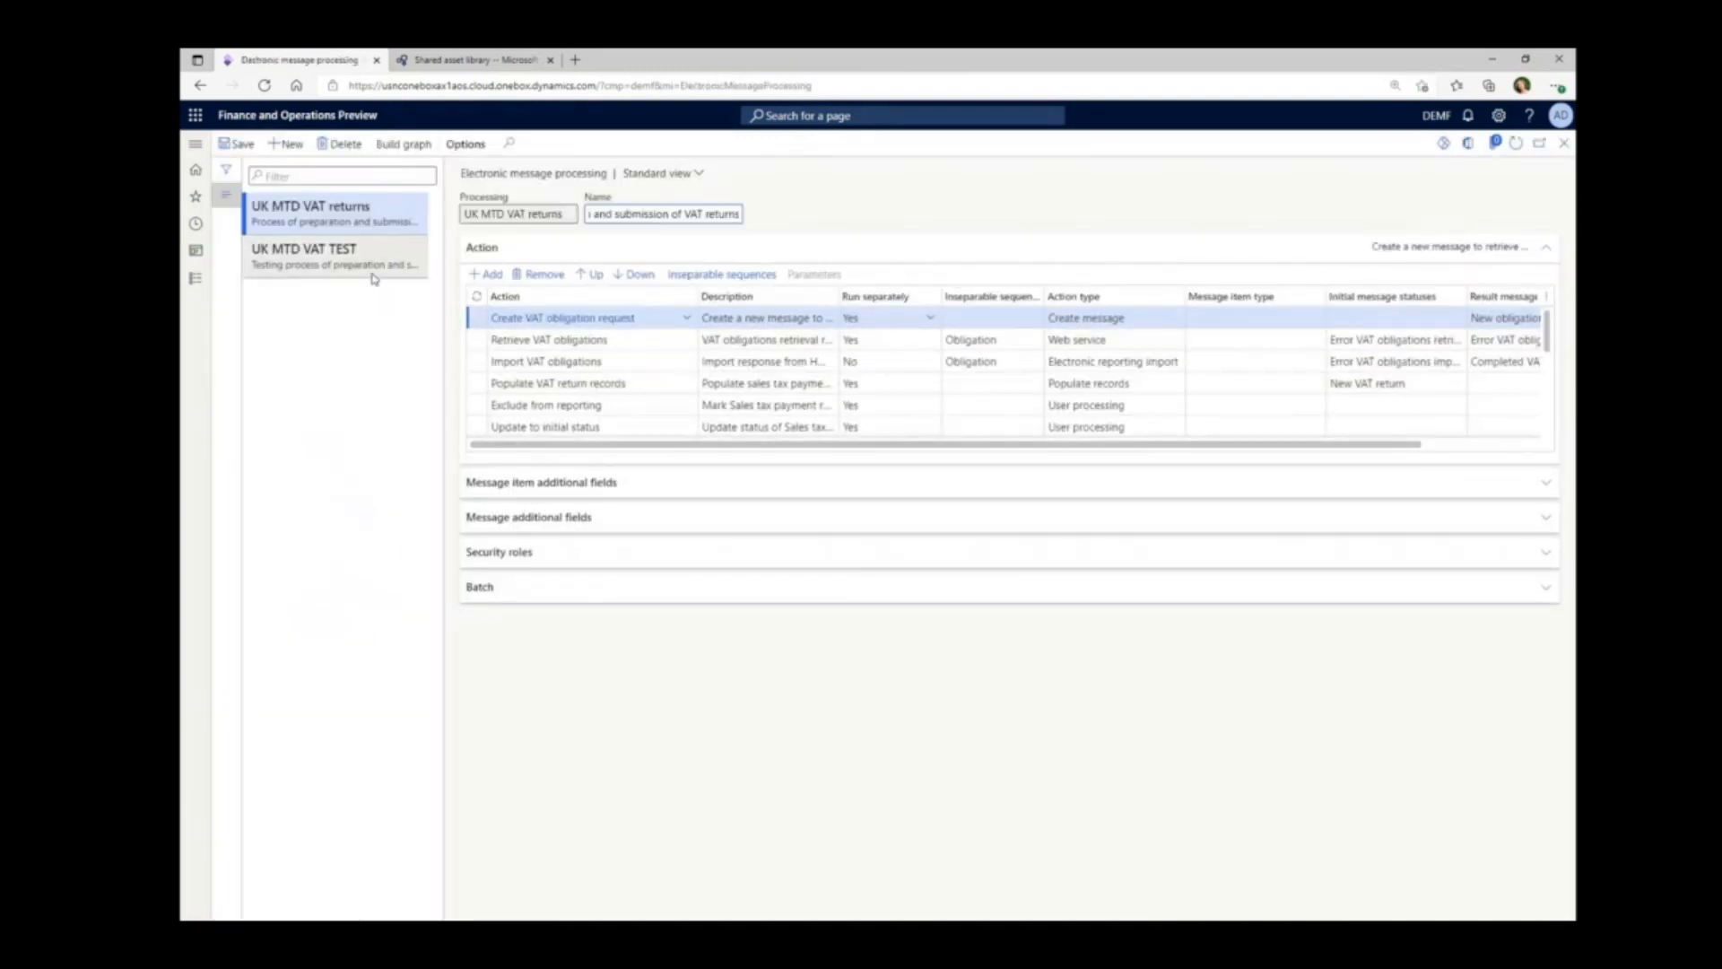
left_click(255, 247)
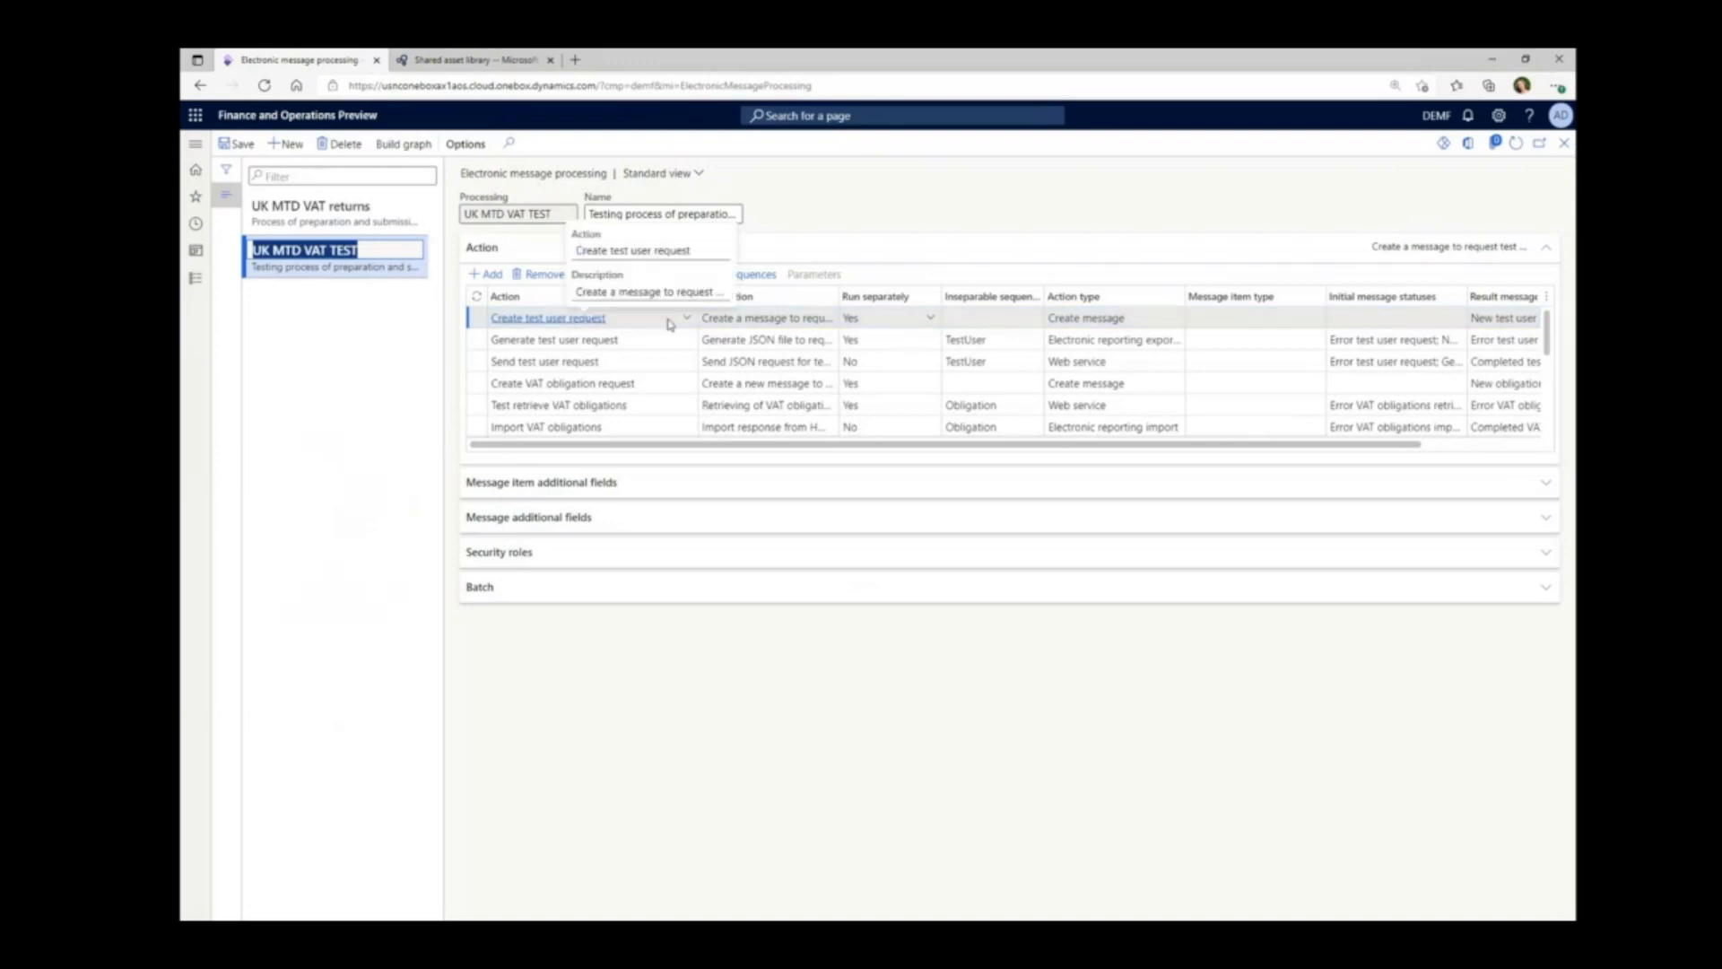
left_click(757, 319)
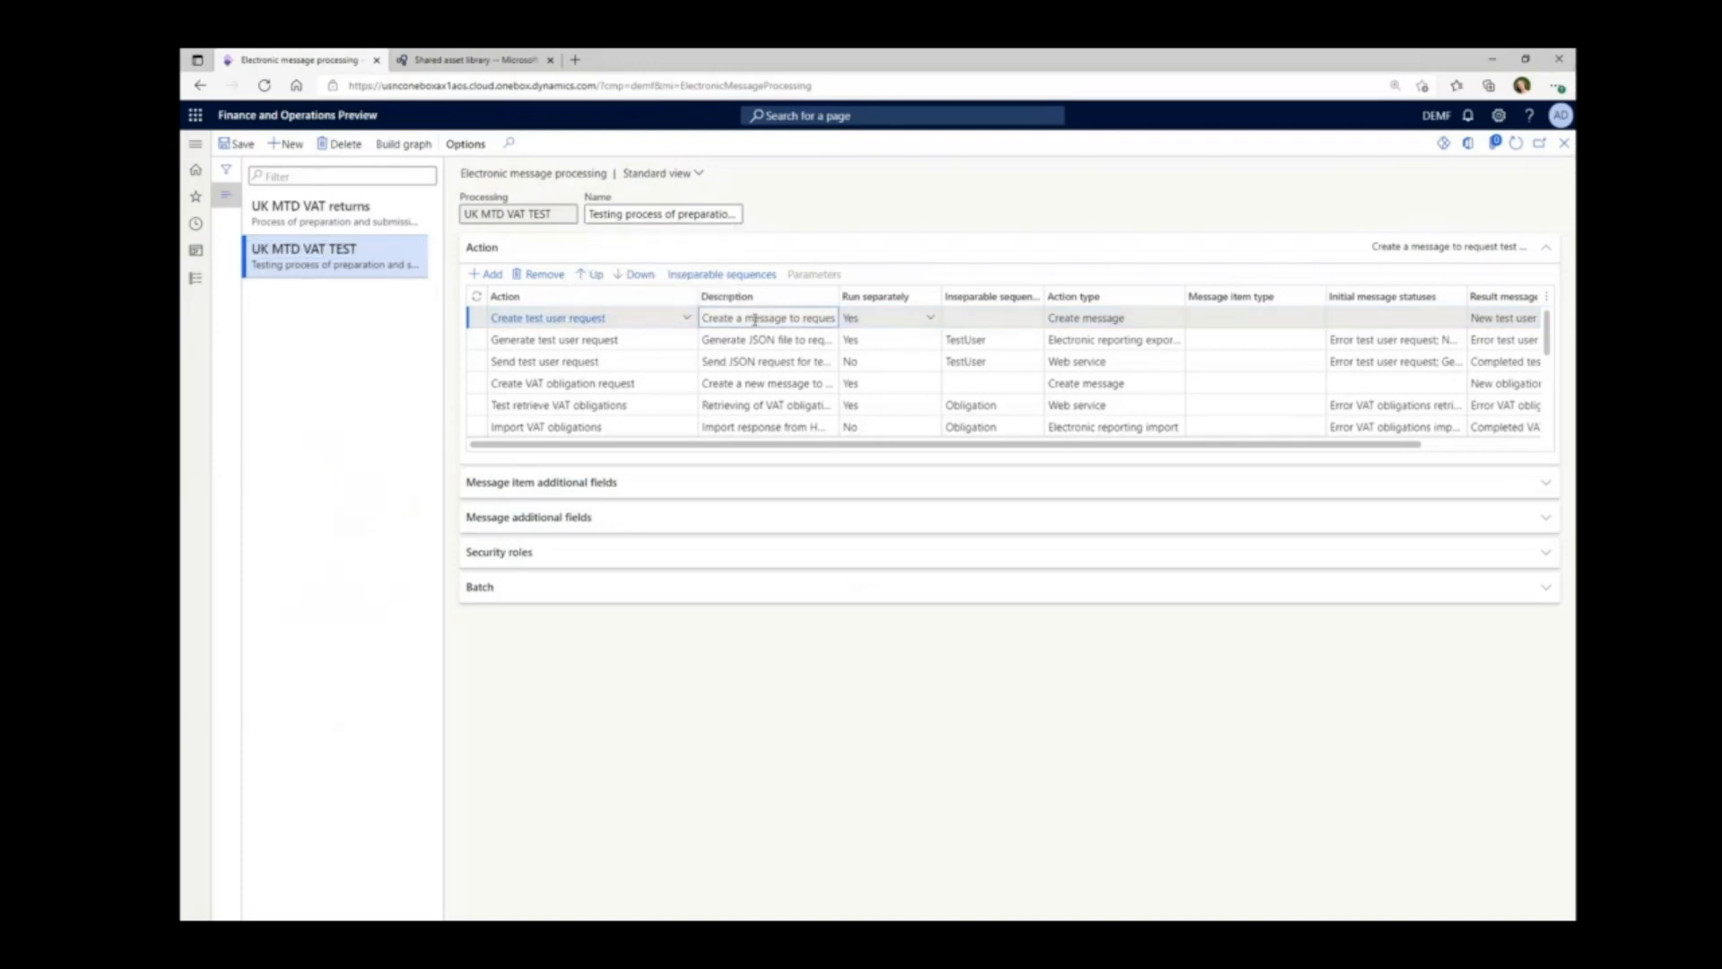
left_click(545, 275)
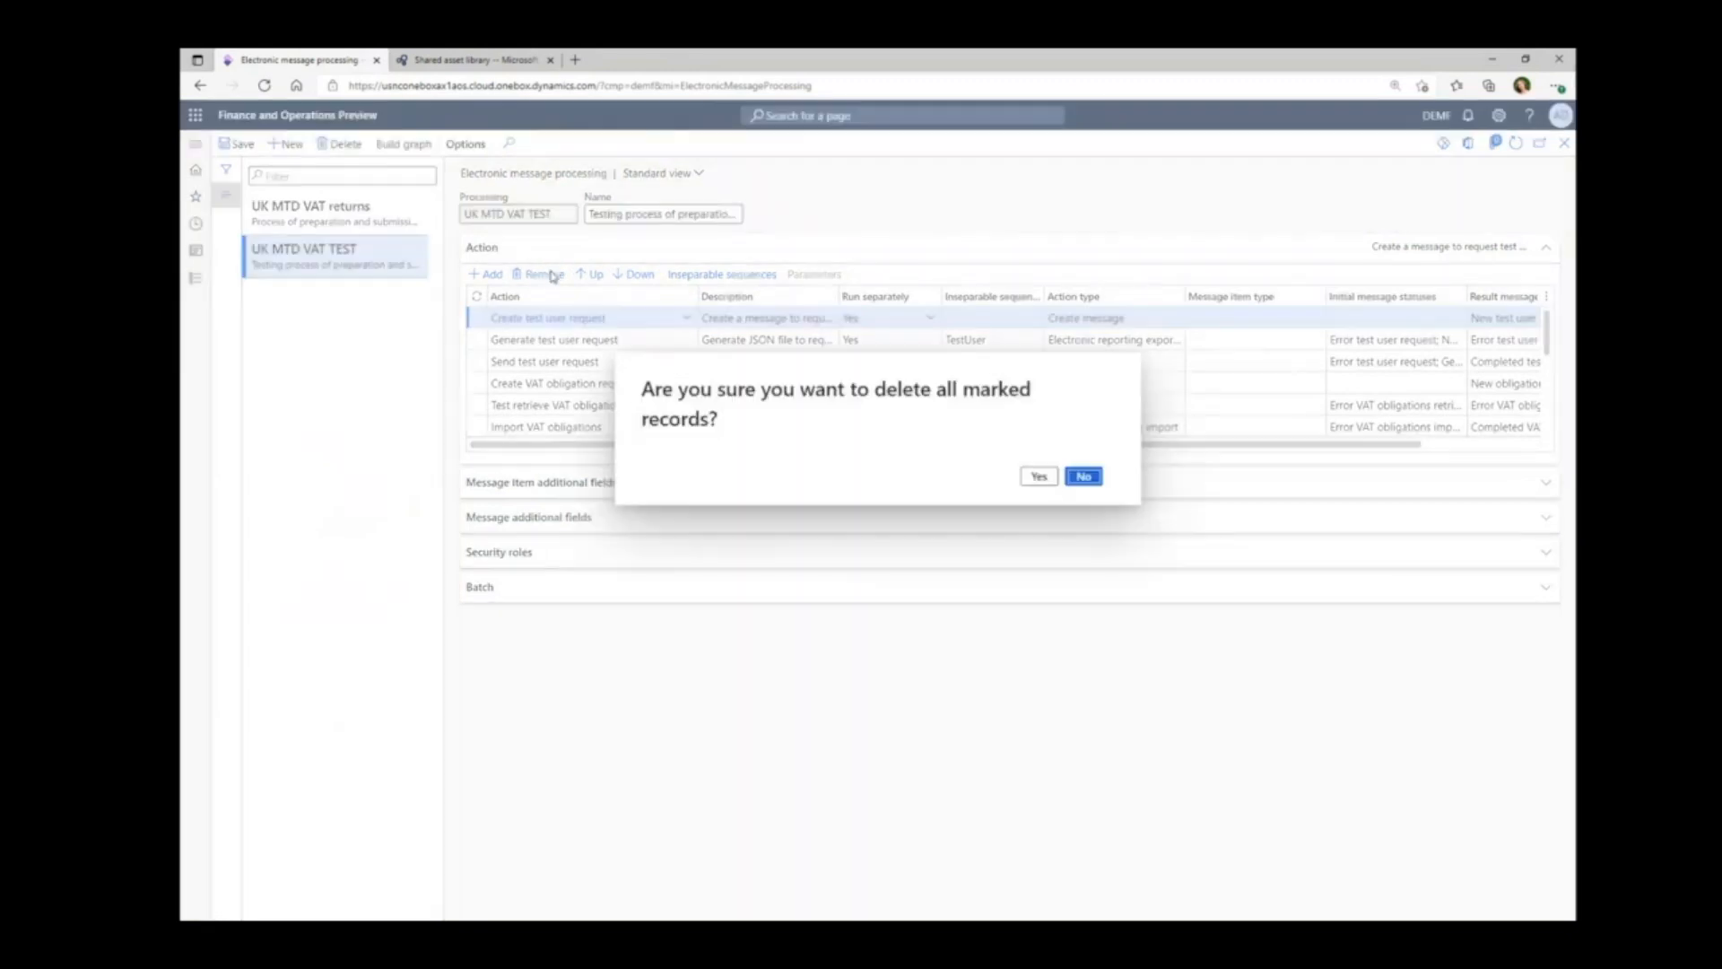
left_click(1040, 476)
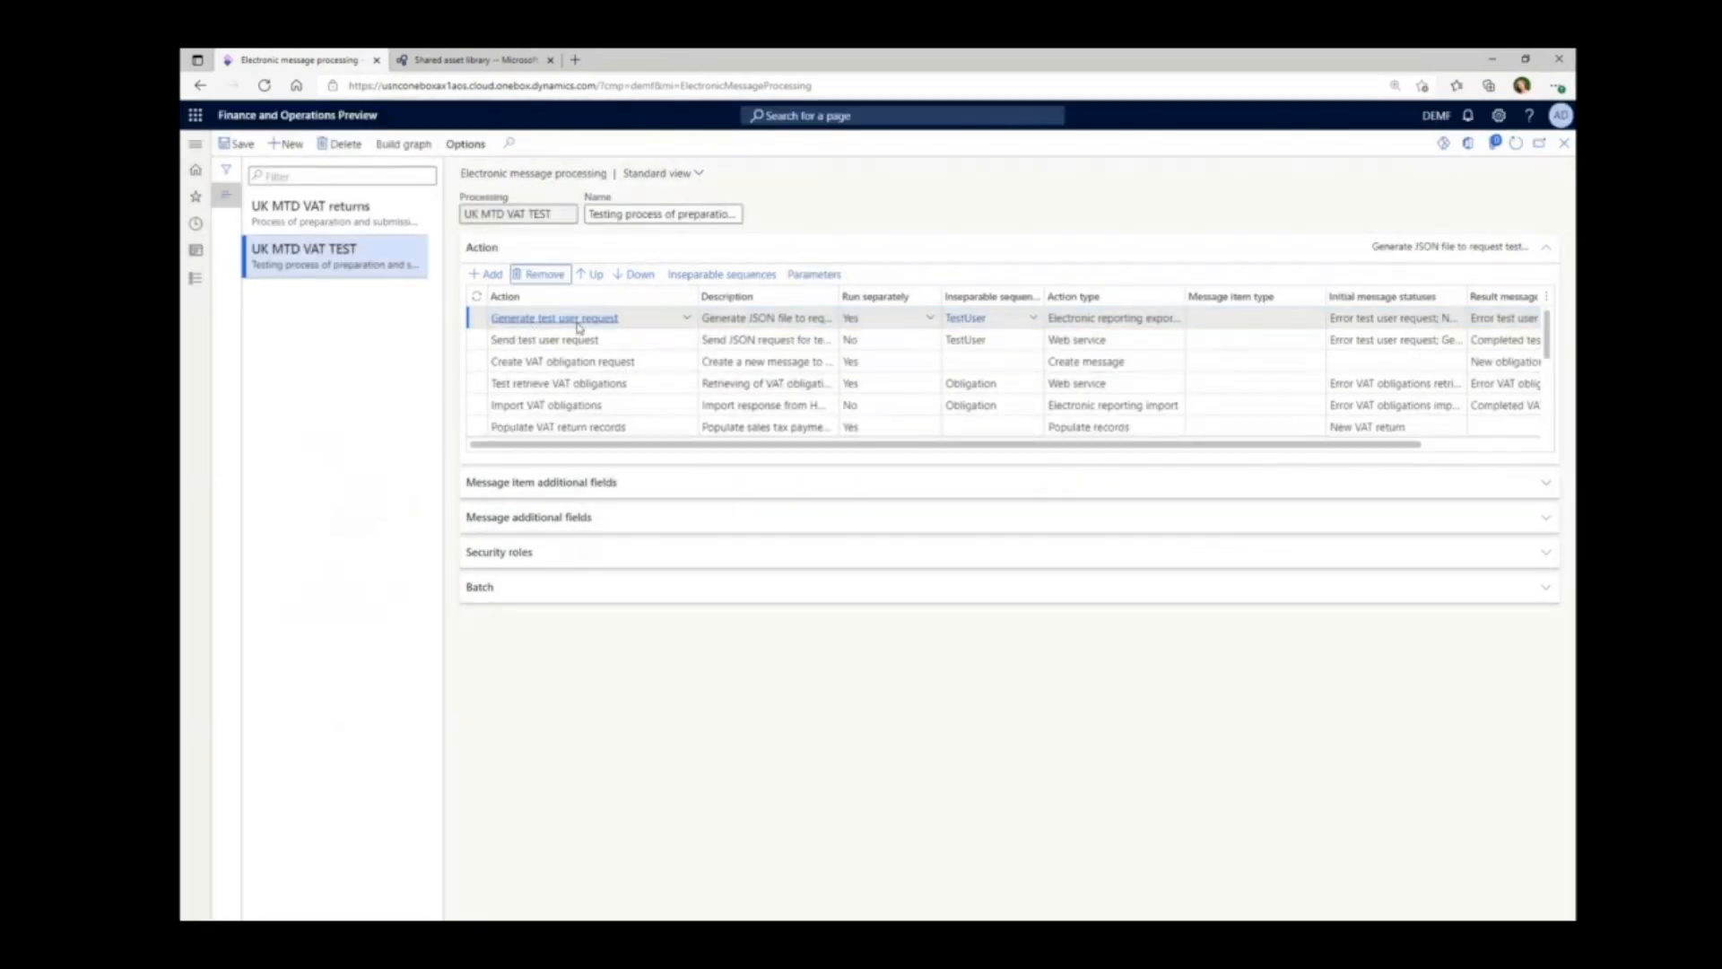
- Remove the Generate test user request and Send test user request actions from the UK MTD VAT TEST processing
left_click(732, 319)
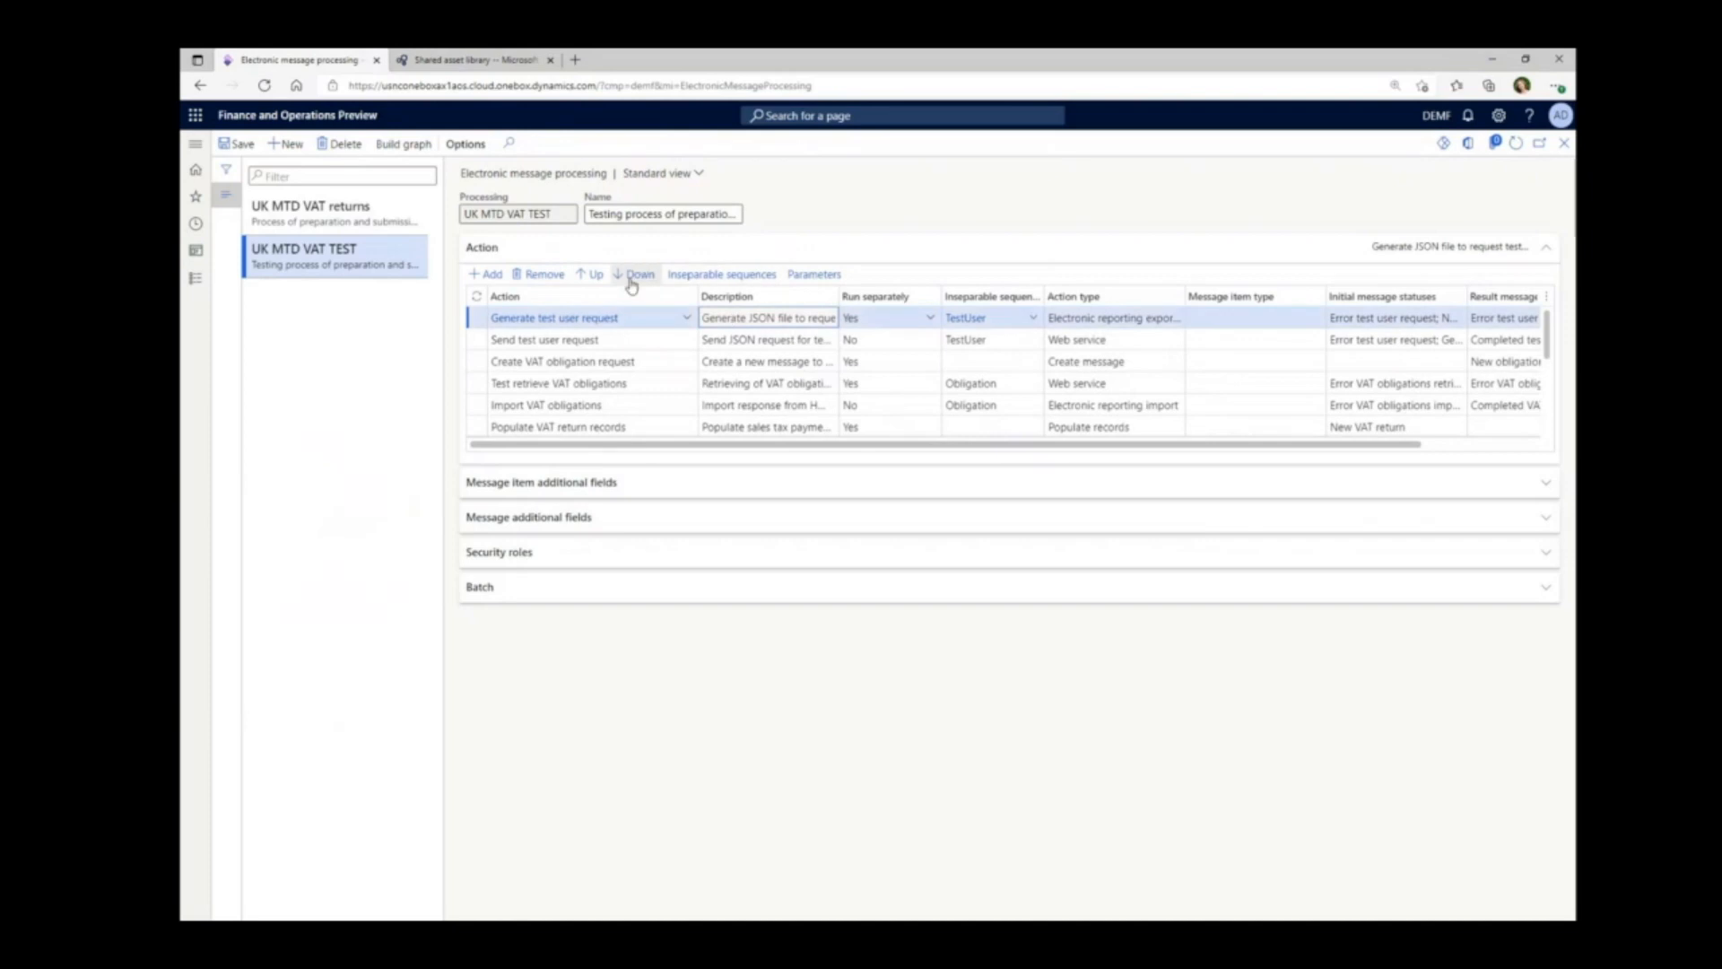
left_click(544, 274)
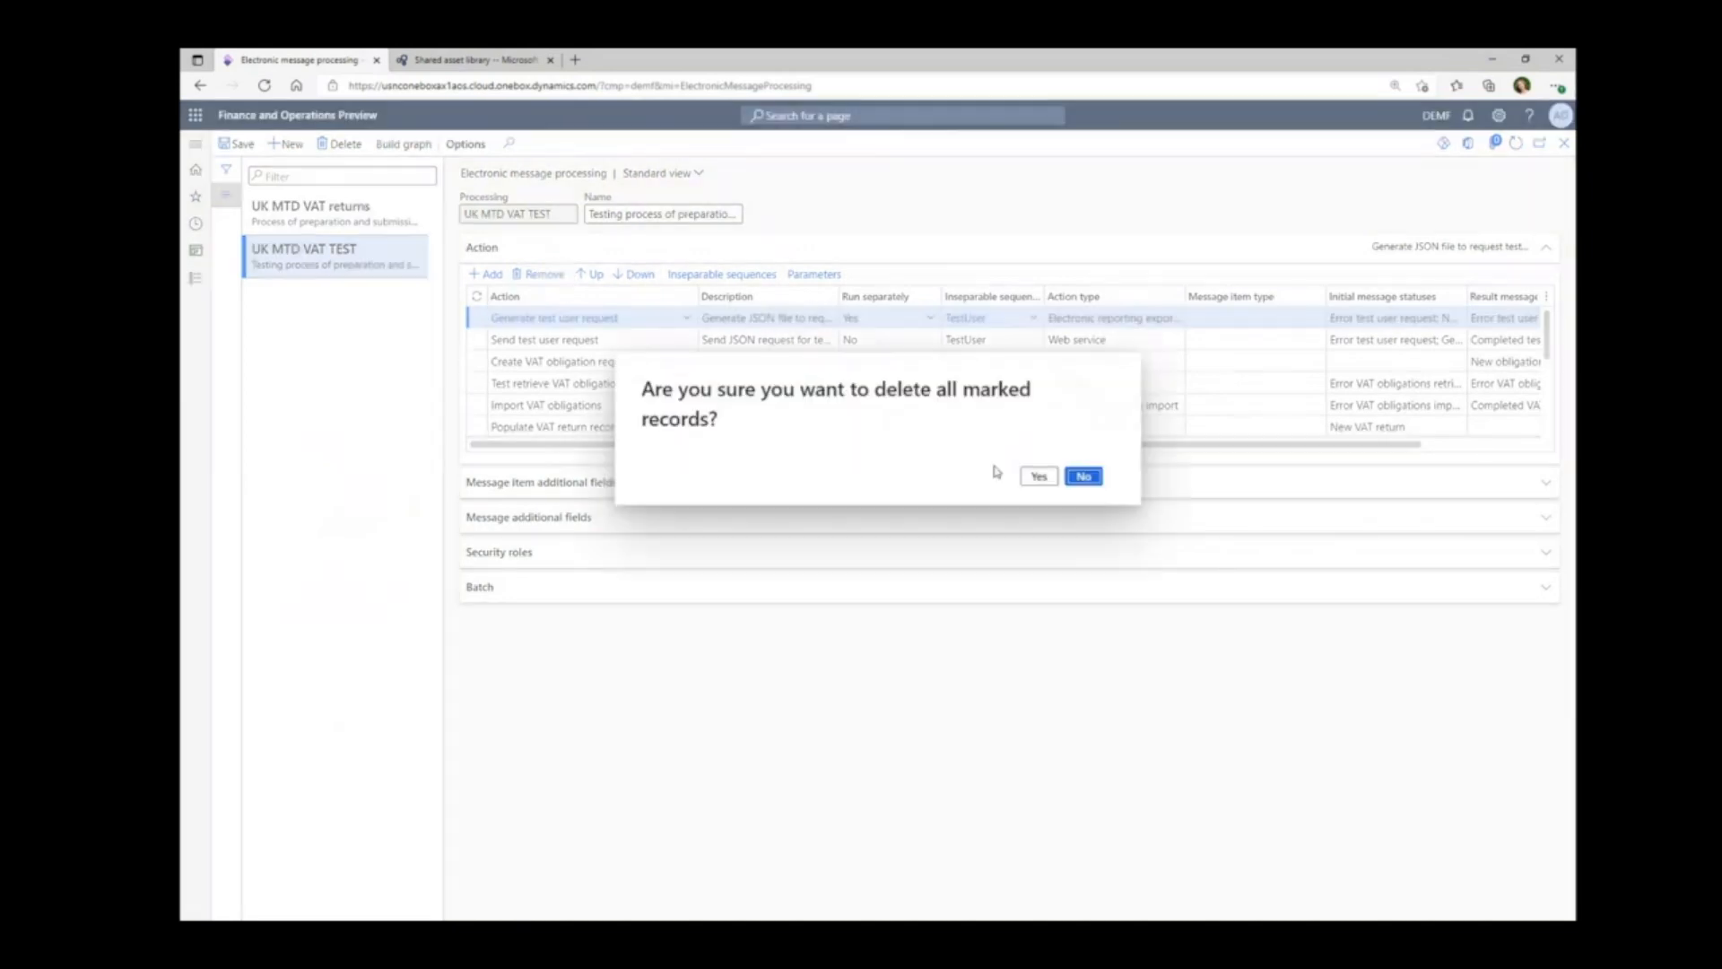
left_click(1038, 476)
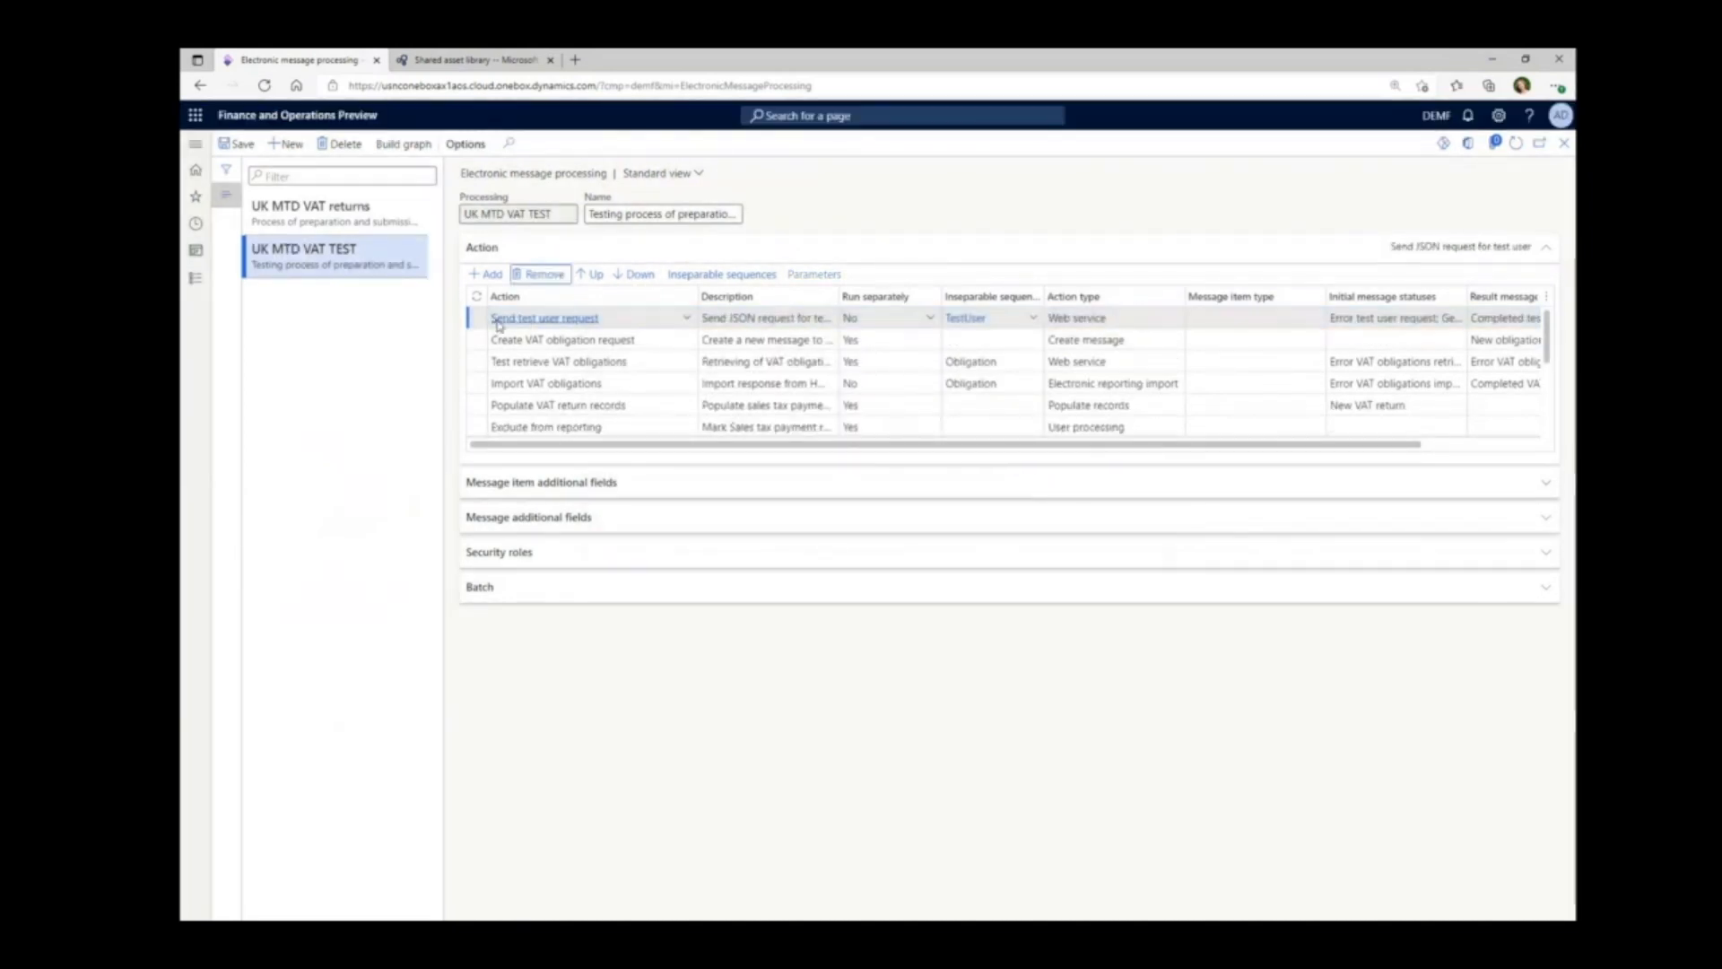
left_click(710, 316)
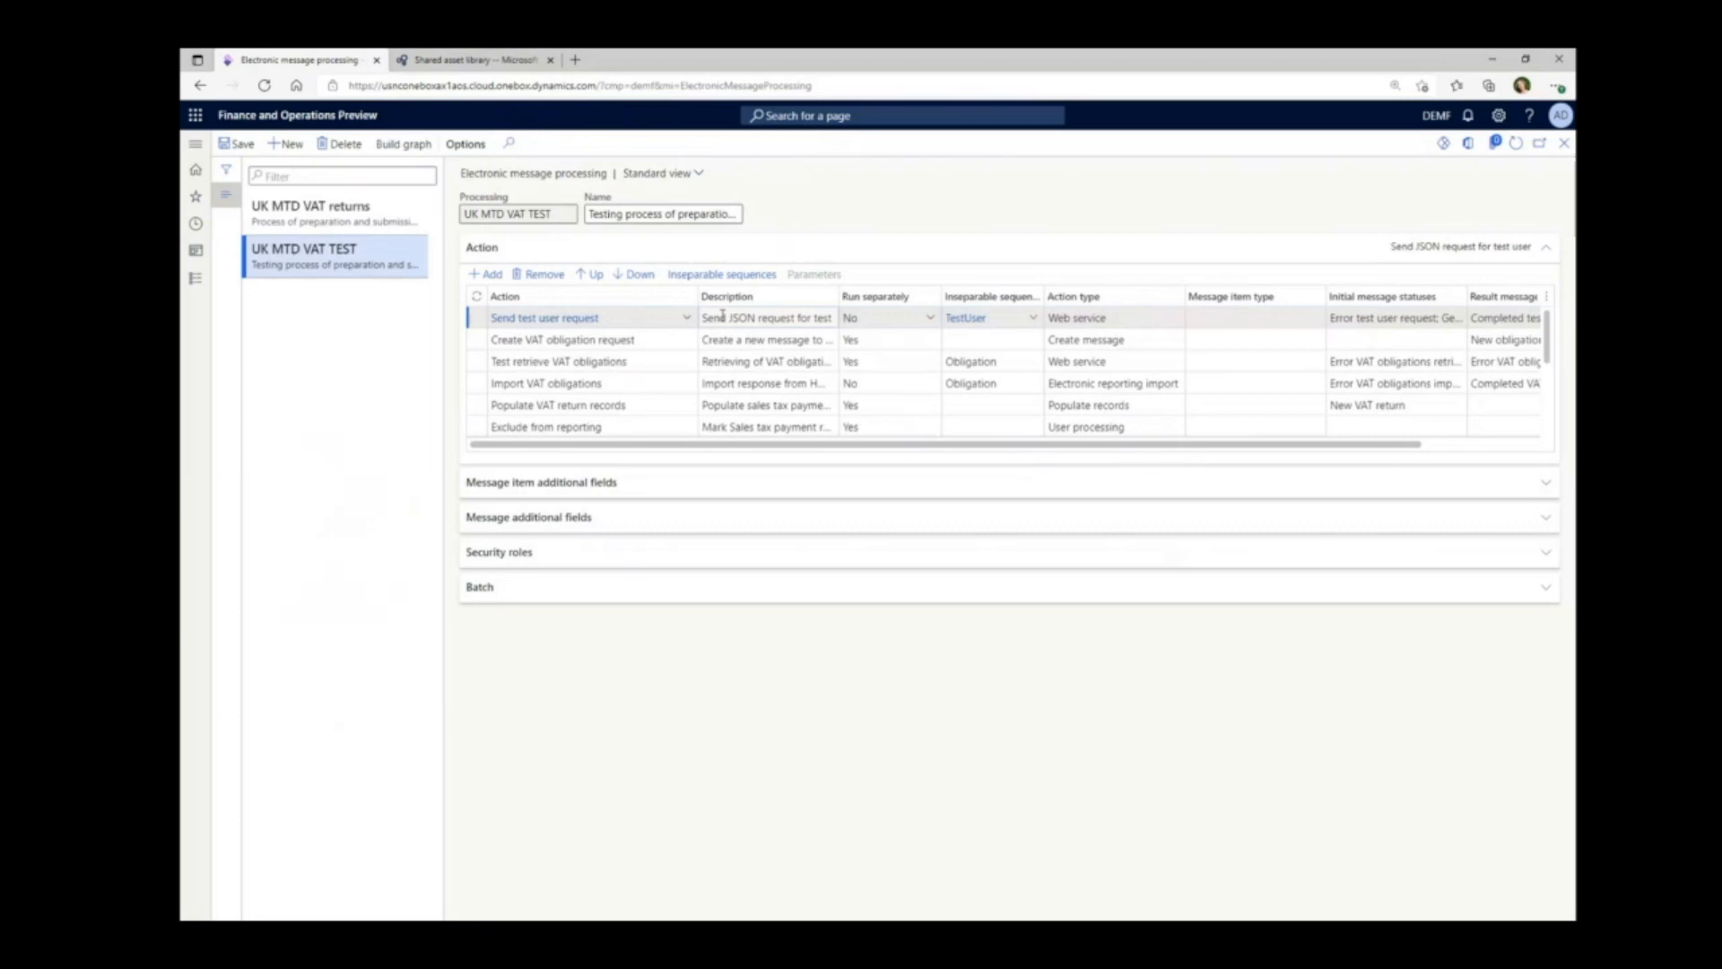
left_click(544, 275)
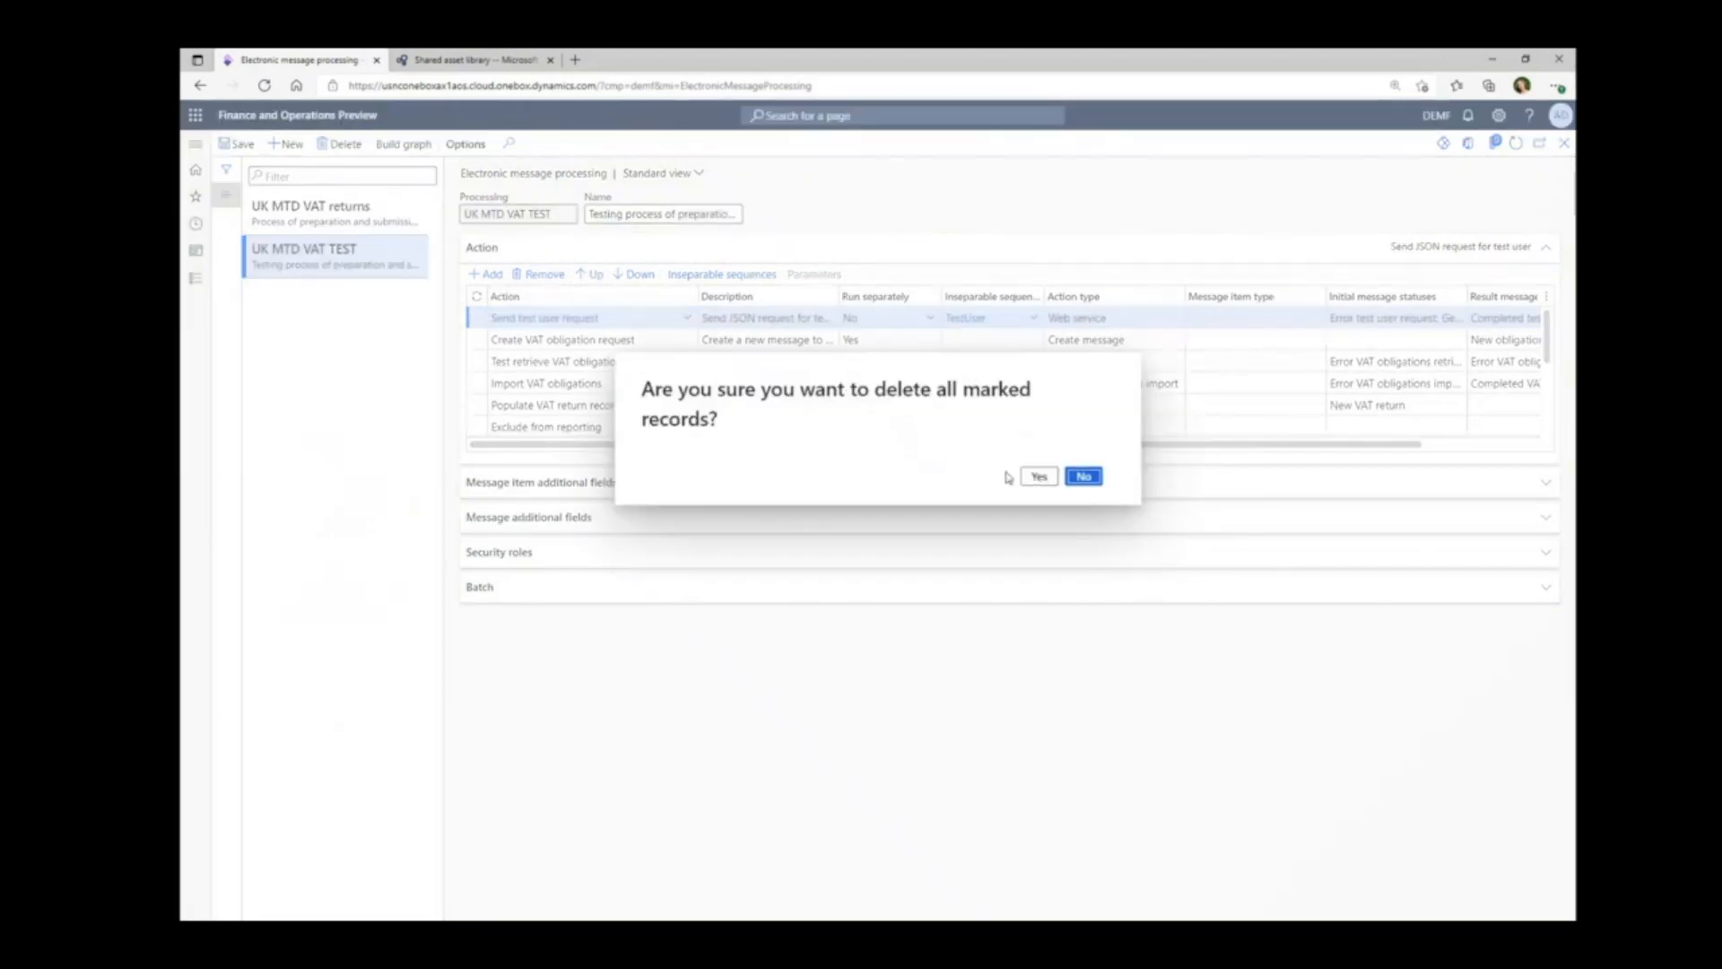
left_click(1039, 476)
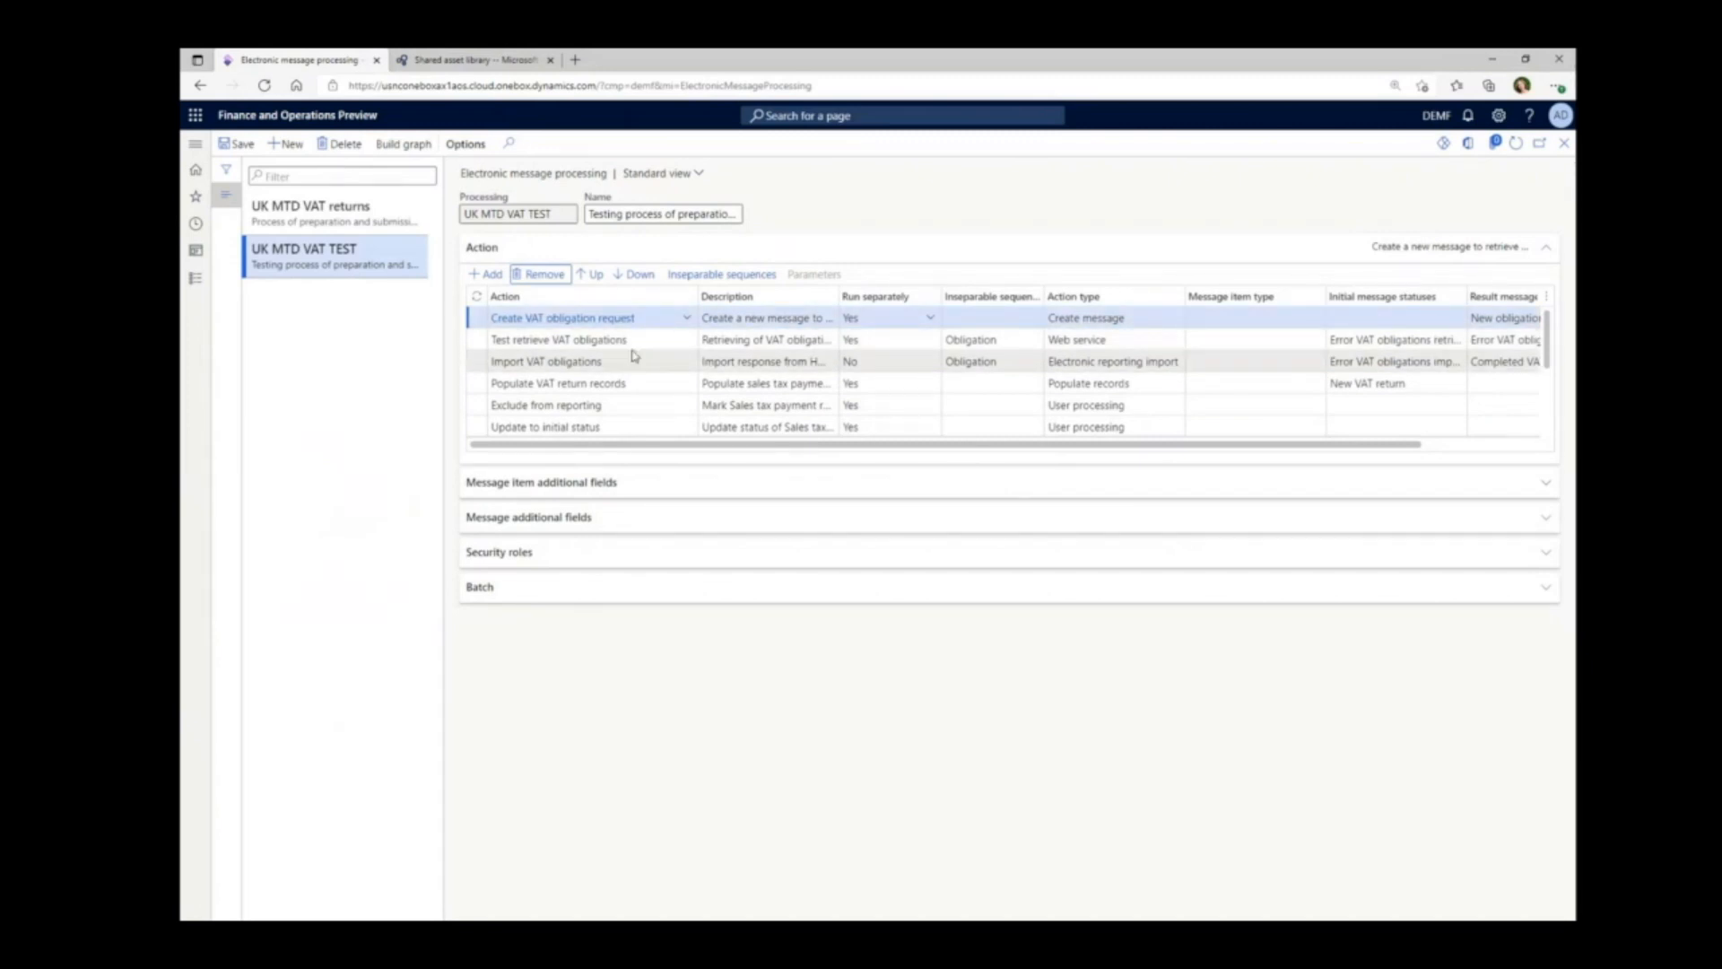
- Look through the remaining UK MTD VAT TEST actions and open the default value of the Tax registration number message additional field
scroll(635, 356, "down", 2)
scroll(634, 356, "down", 1)
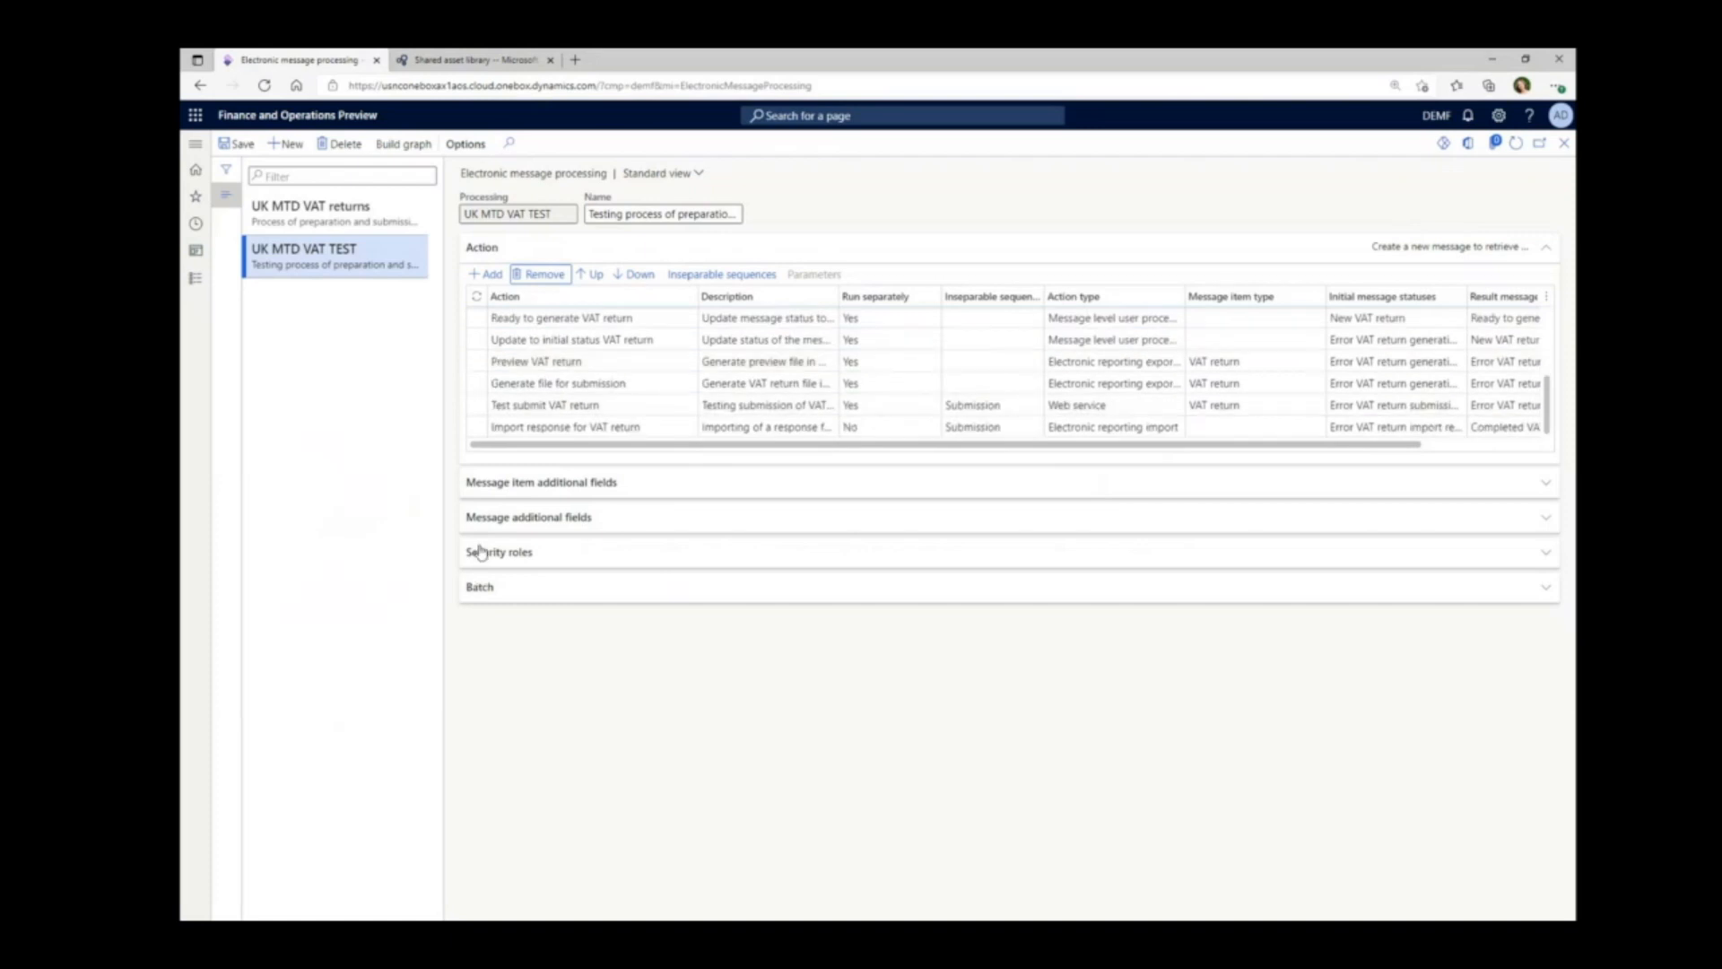
left_click(569, 519)
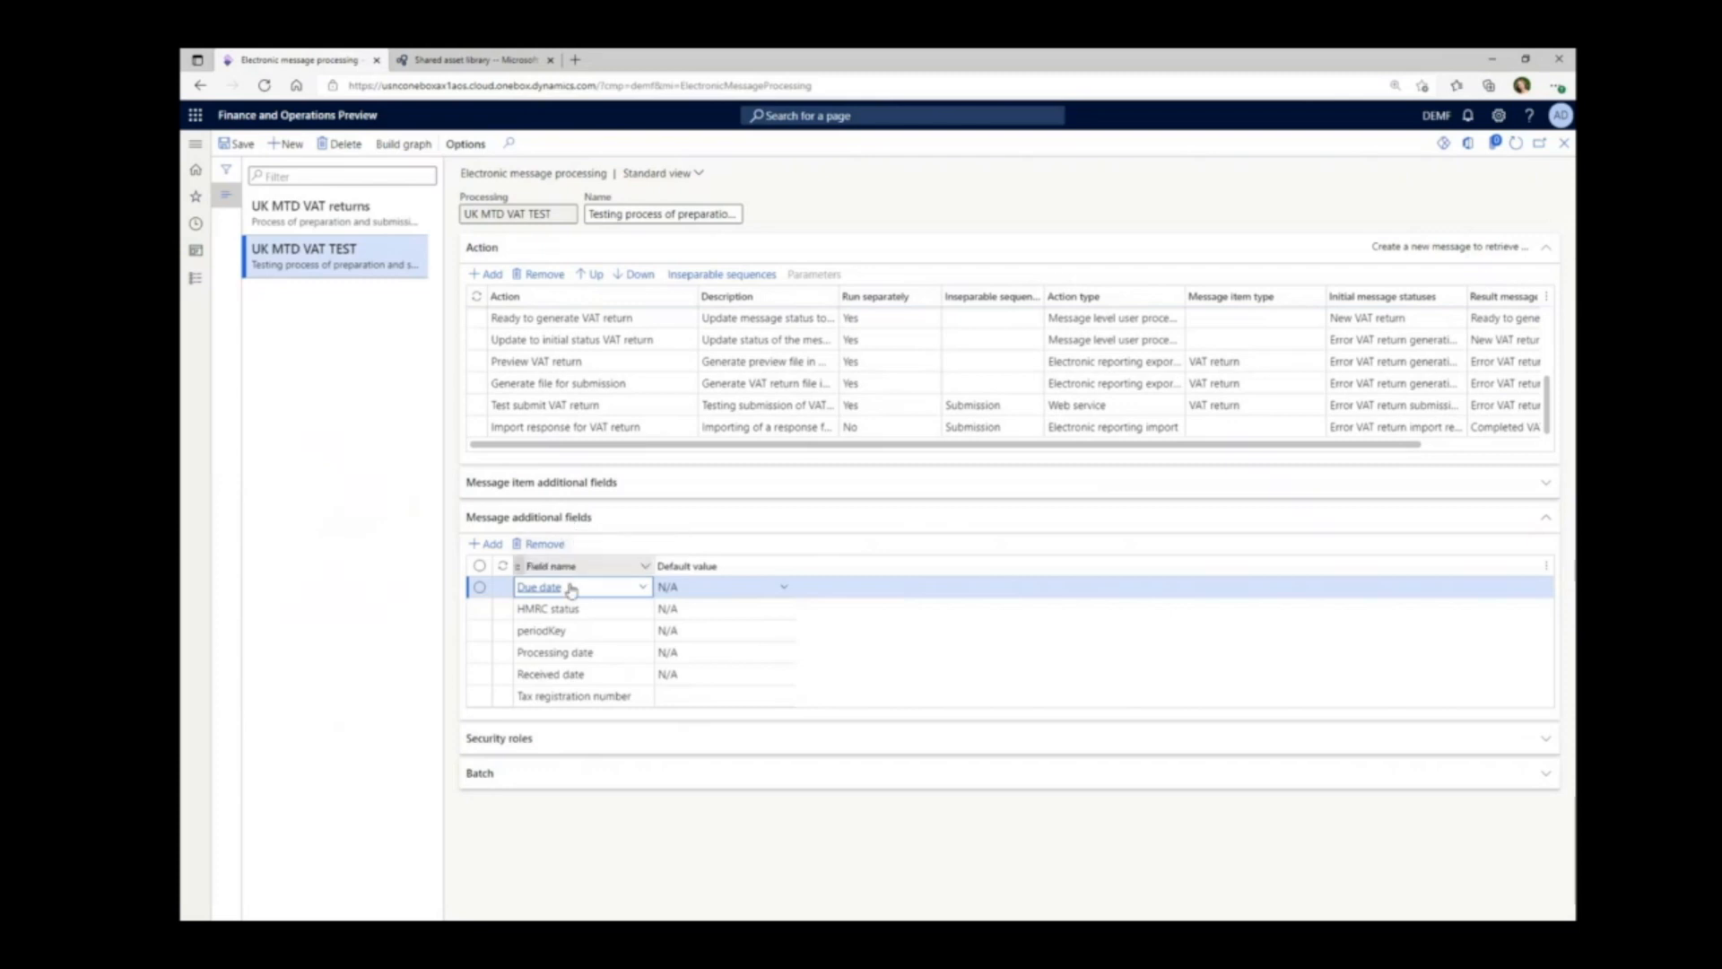
left_click(663, 696)
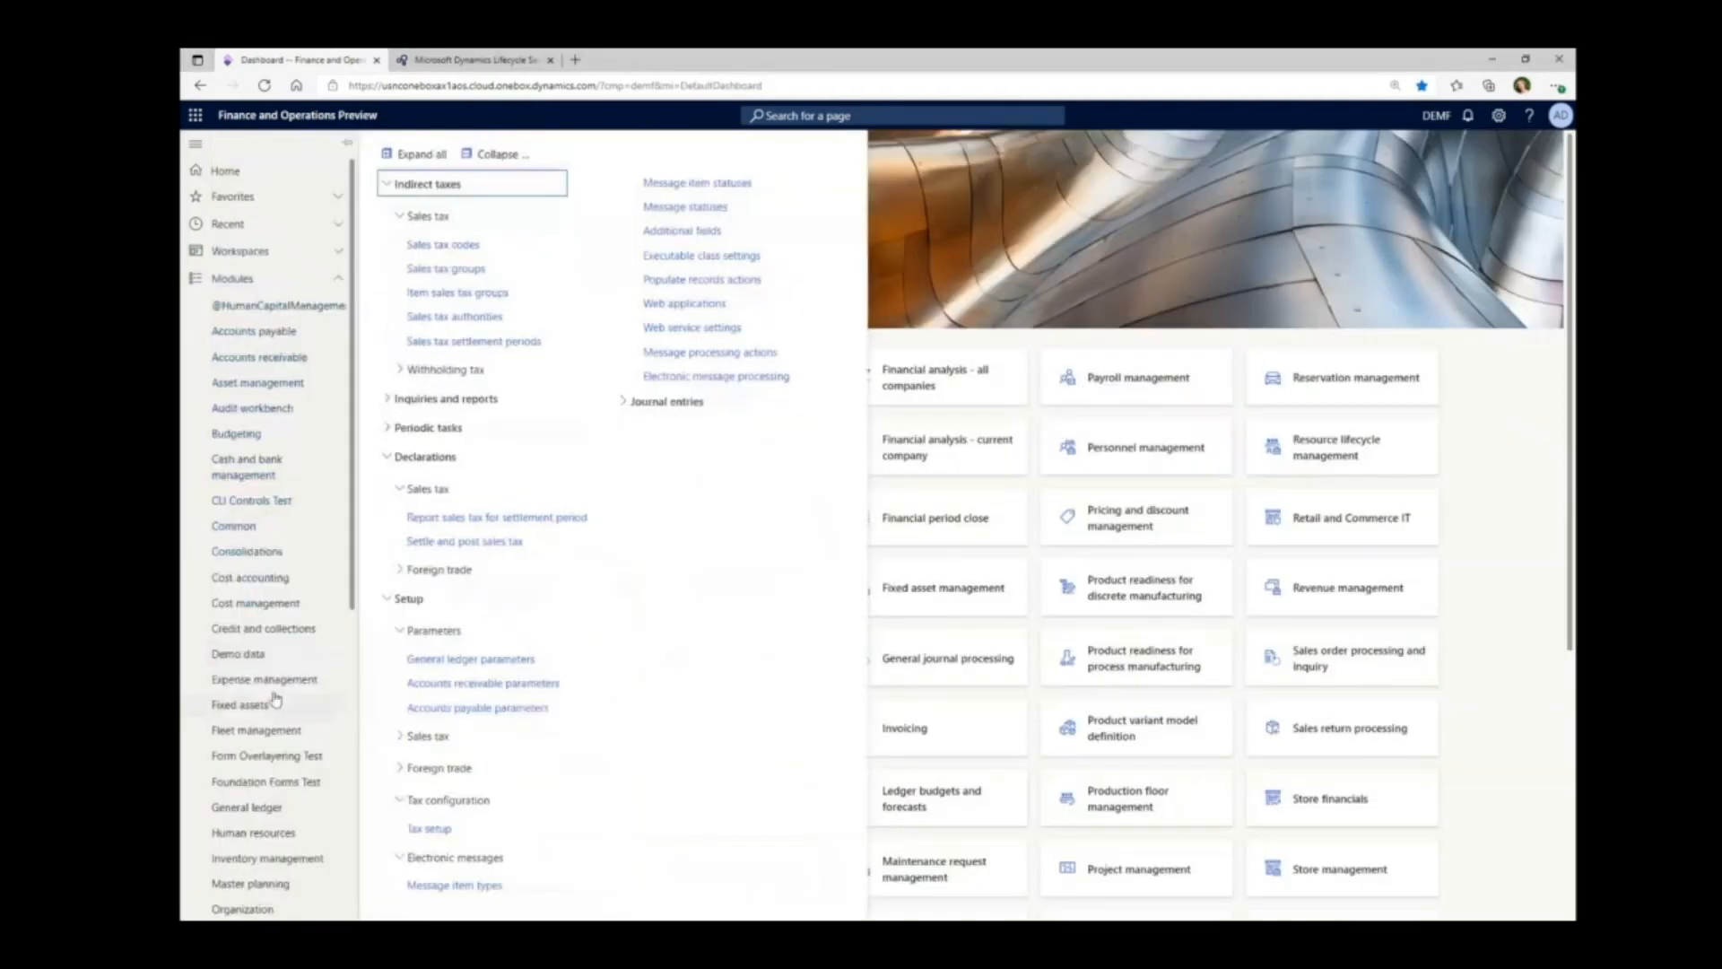
- Browse the module navigation from the dashboard to the Tax module
scroll(286, 758, "down", 1)
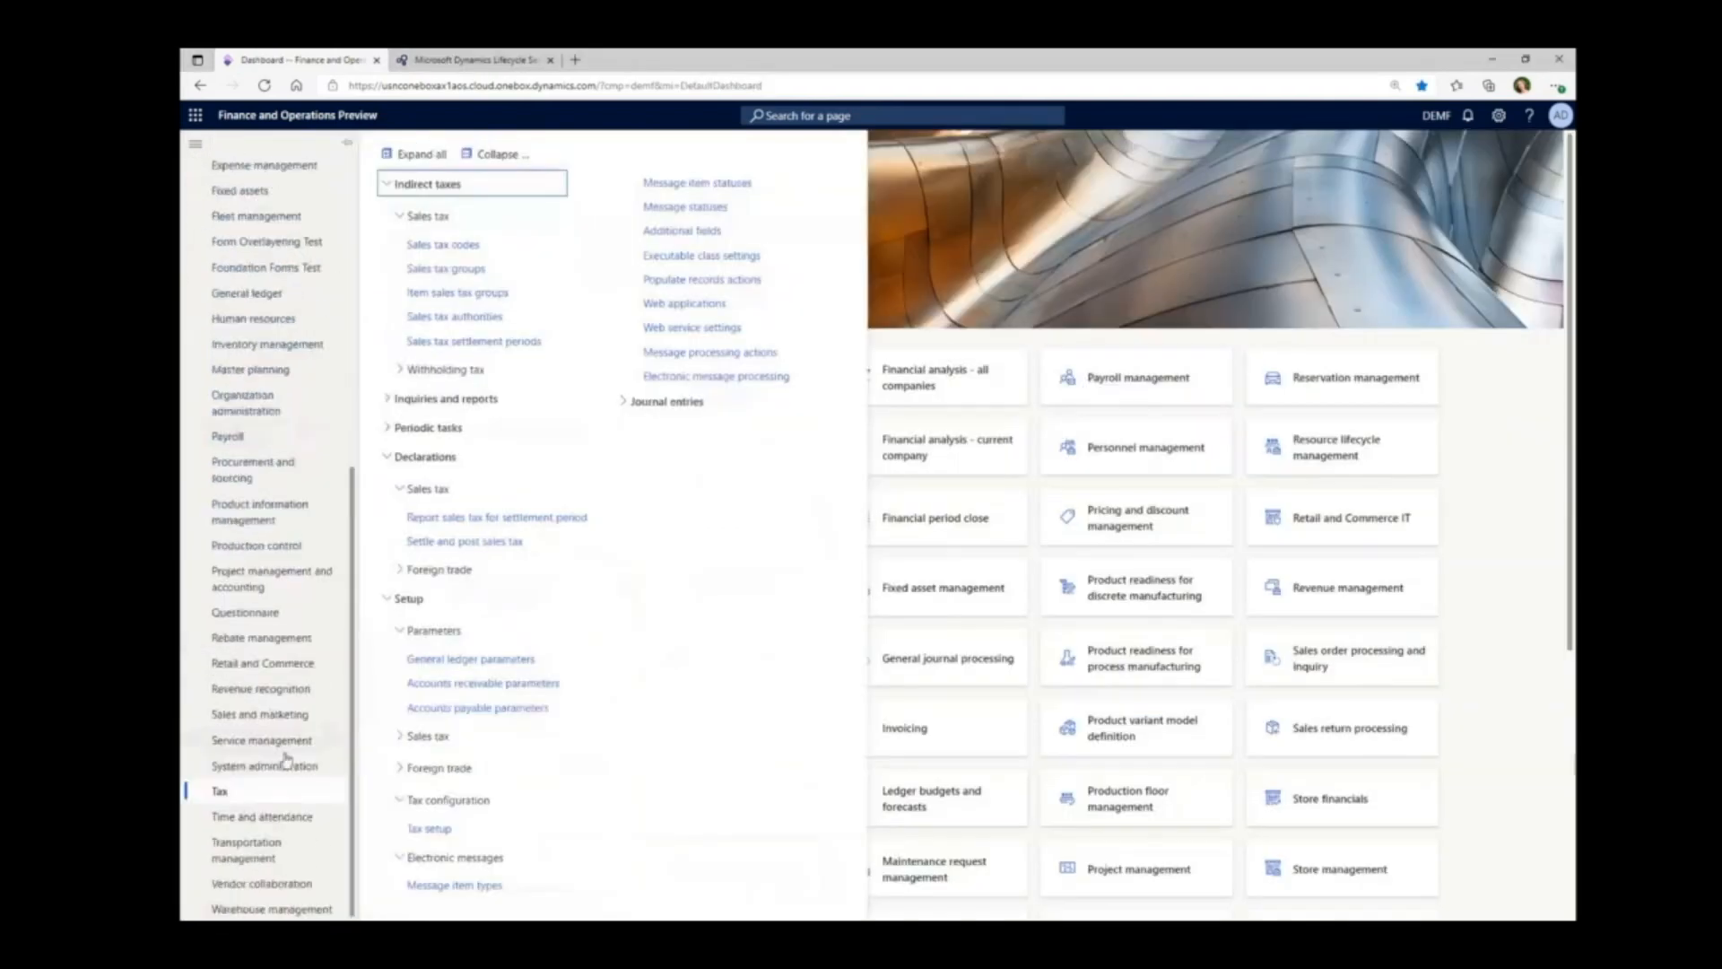